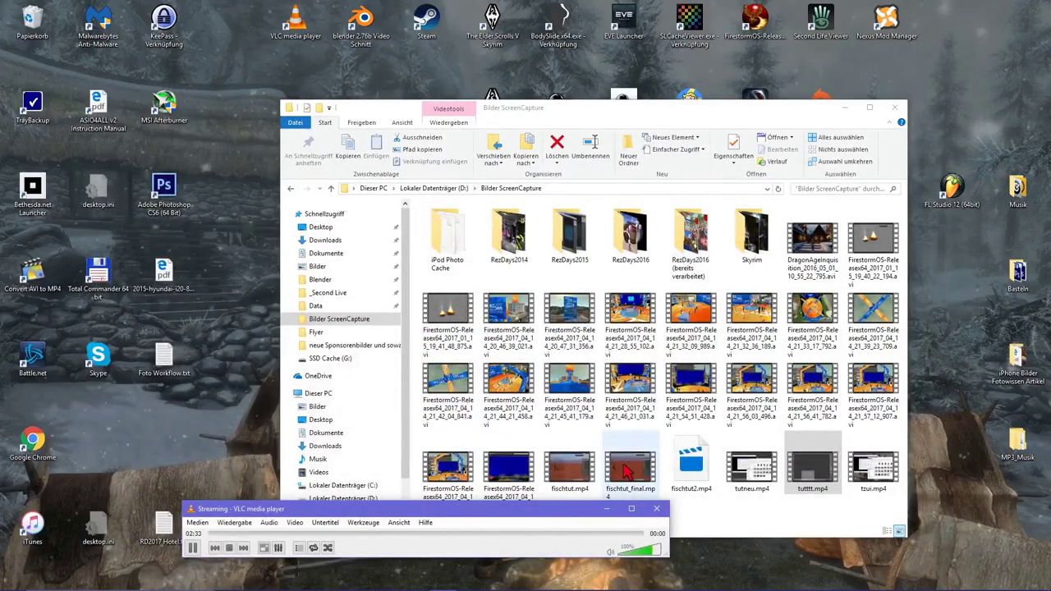
- Watch the fischtut_final tutorial video full screen, then close the video player
{"action": "double_click", "coordinate": [625, 472]}
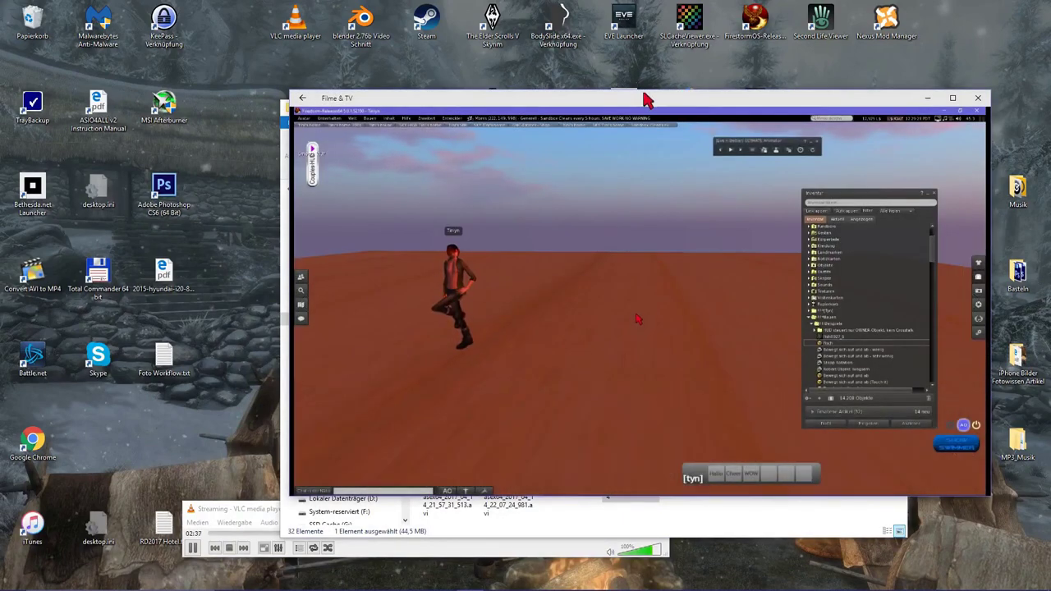
{"action": "double_click", "coordinate": [646, 99]}
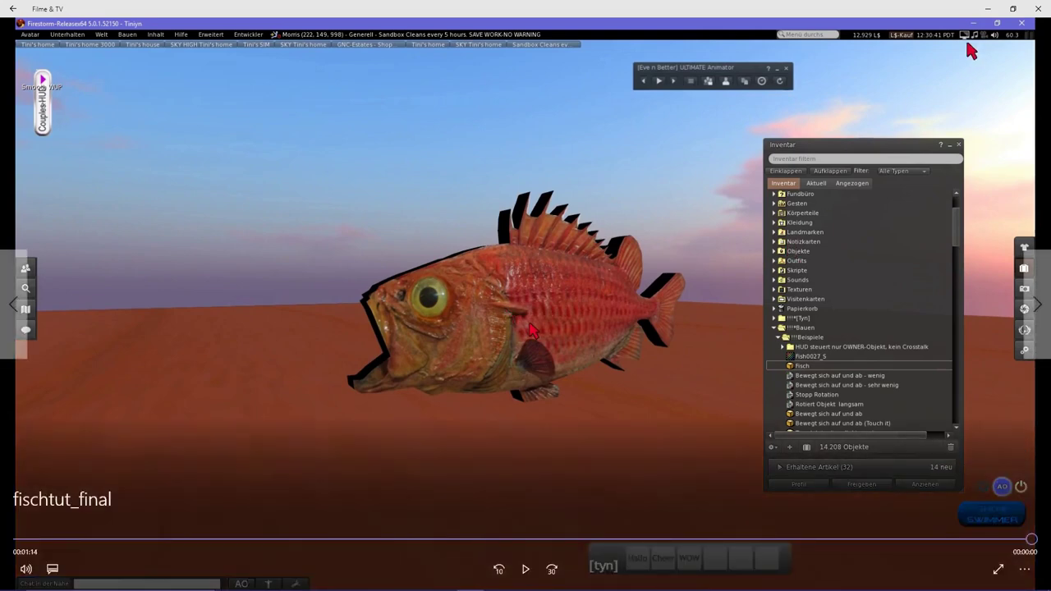
{"action": "double_click", "coordinate": [934, 74]}
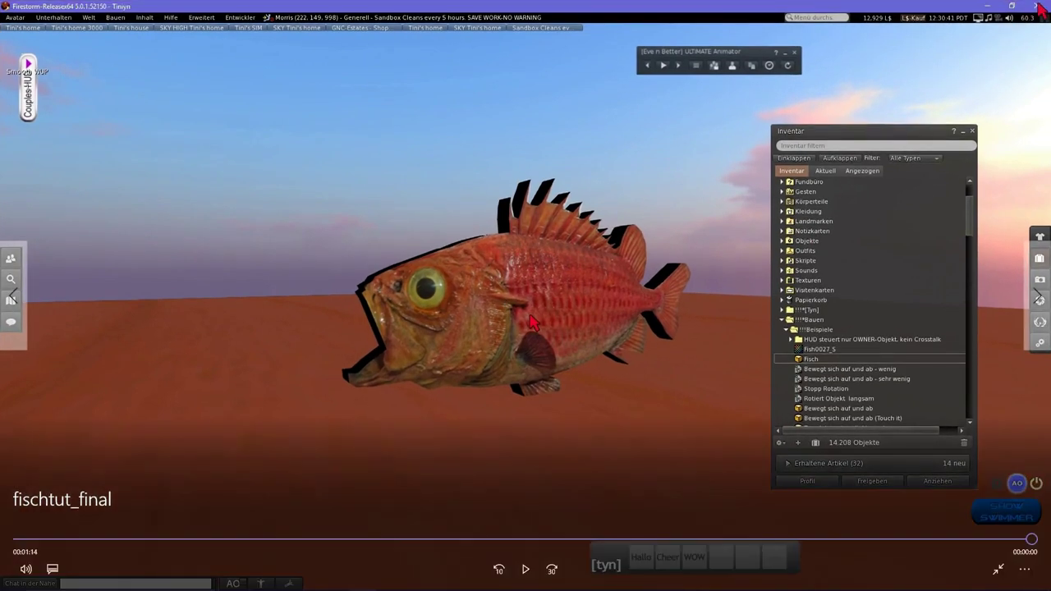
{"action": "key", "text": "Escape"}
{"action": "left_click", "coordinate": [1034, 9]}
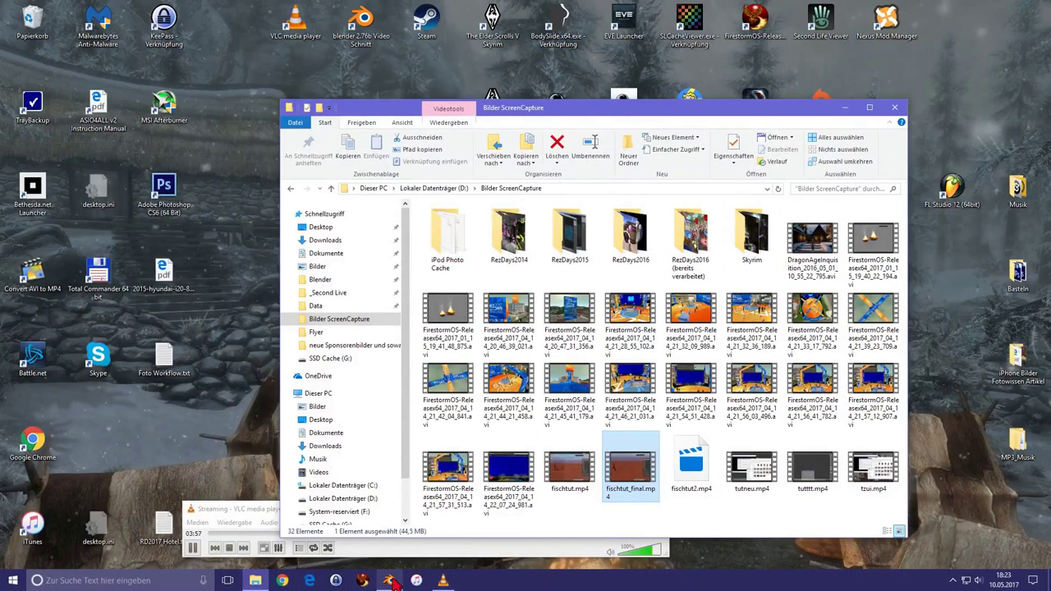
- Switch to Blender, dismiss the splash screen and load the factory settings
{"action": "left_click", "coordinate": [392, 581]}
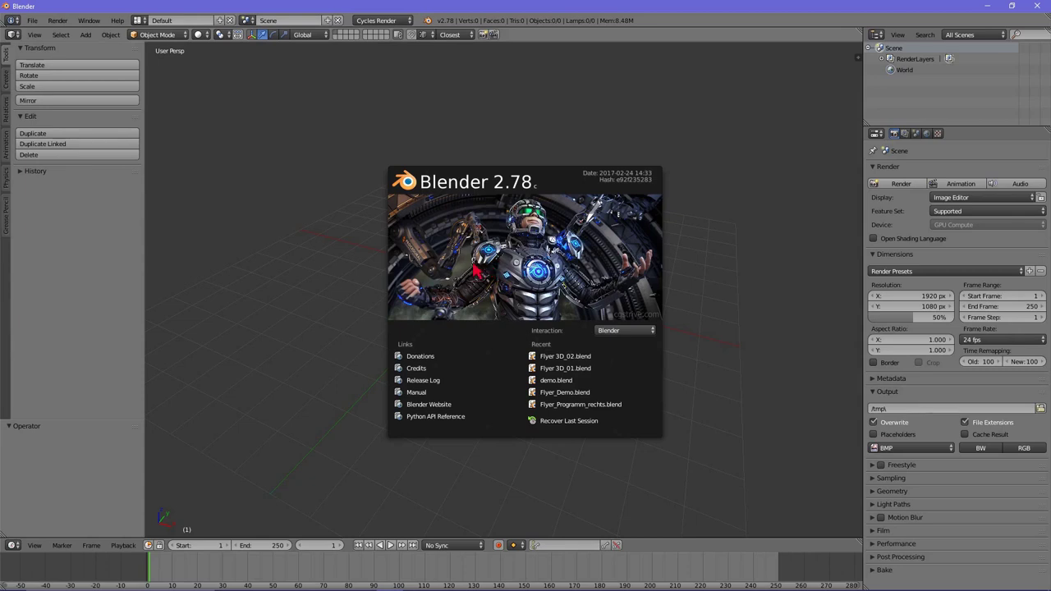
{"action": "left_click", "coordinate": [476, 269]}
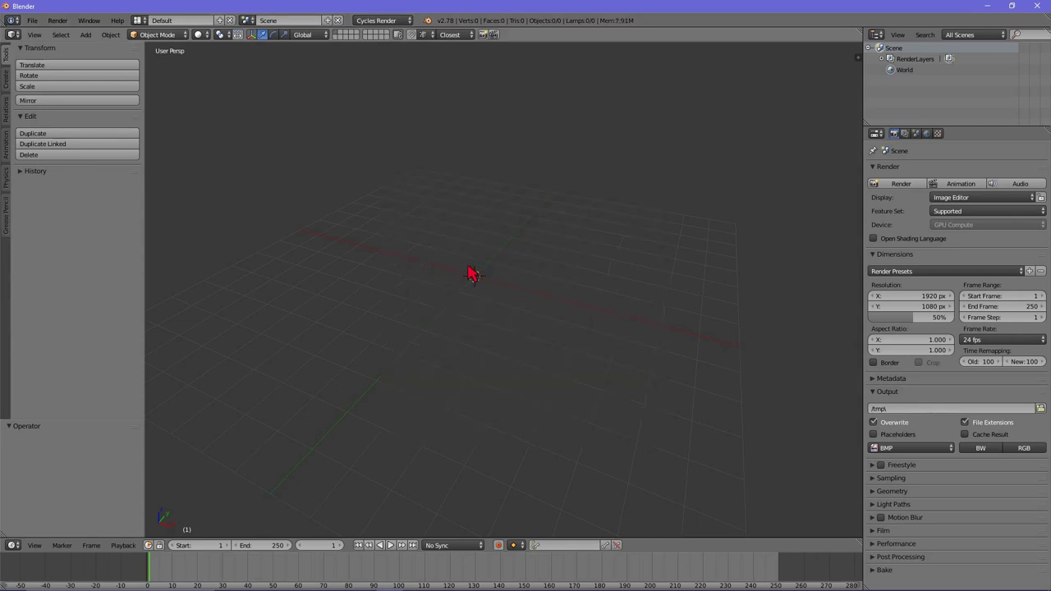
{"action": "left_click", "coordinate": [33, 21]}
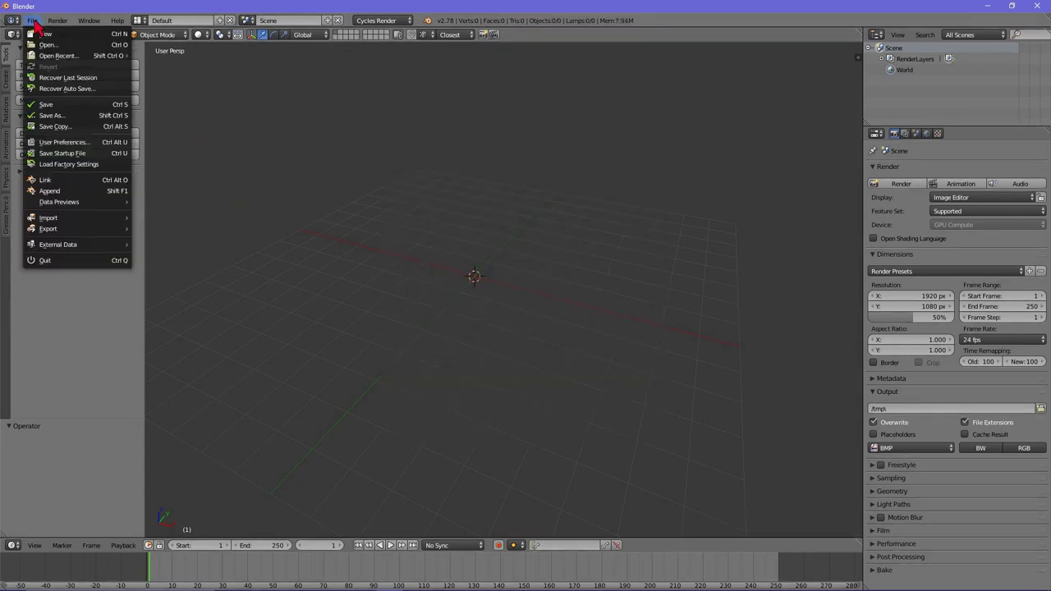
{"action": "left_click", "coordinate": [95, 168]}
{"action": "left_click", "coordinate": [102, 169]}
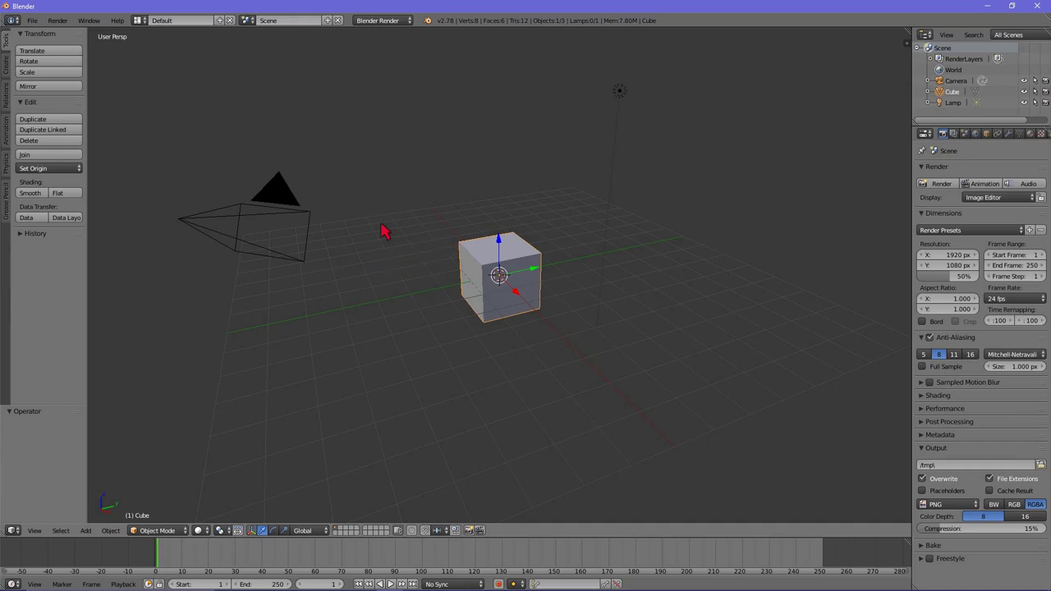
{"action": "middle_click_drag", "start_coordinate": [387, 232], "coordinate": [397, 239]}
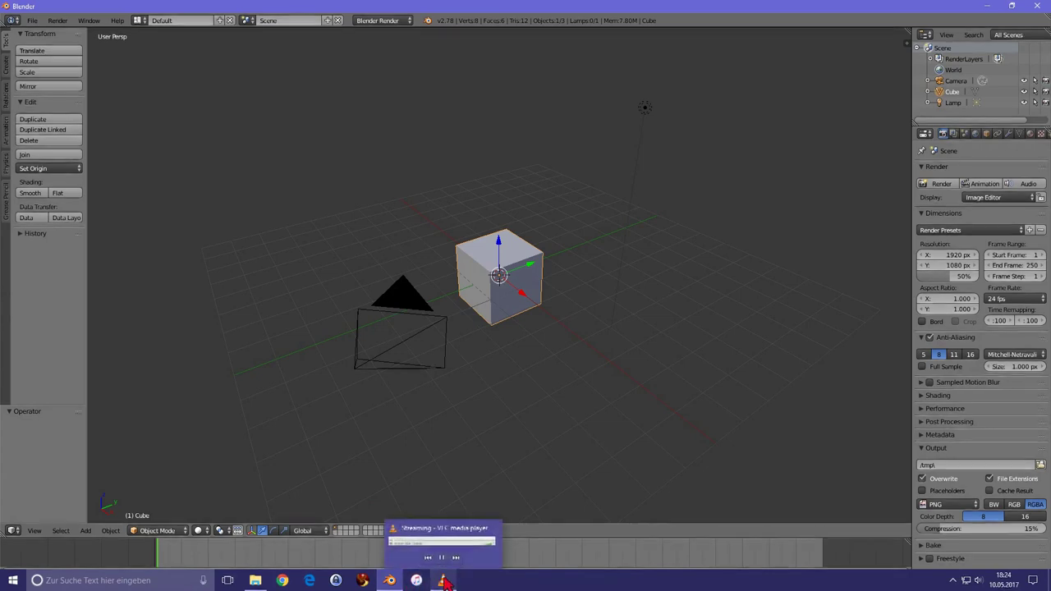
{"action": "left_click", "coordinate": [444, 581]}
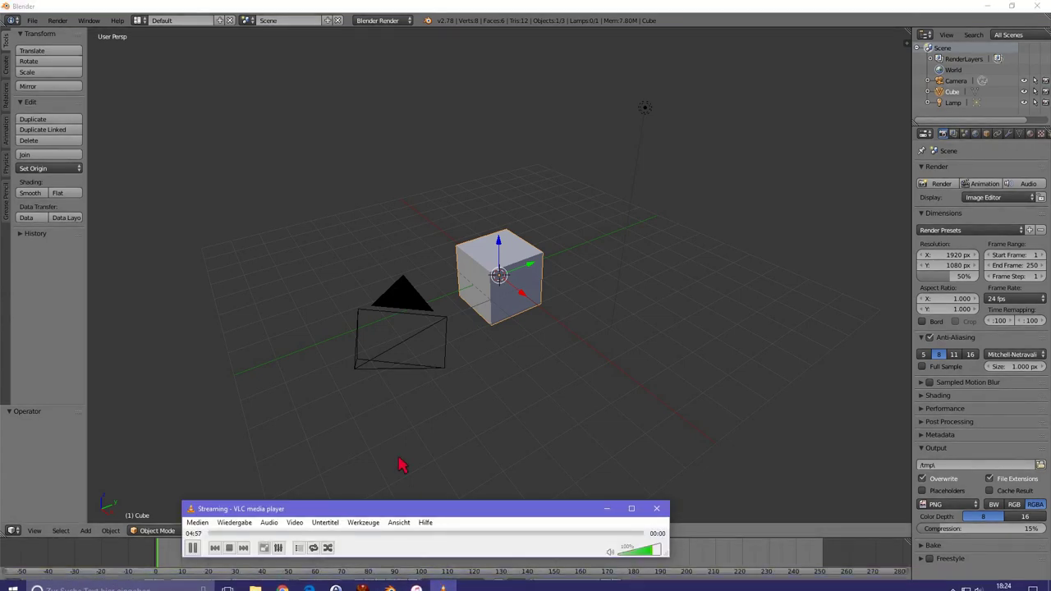
{"action": "left_click", "coordinate": [408, 8]}
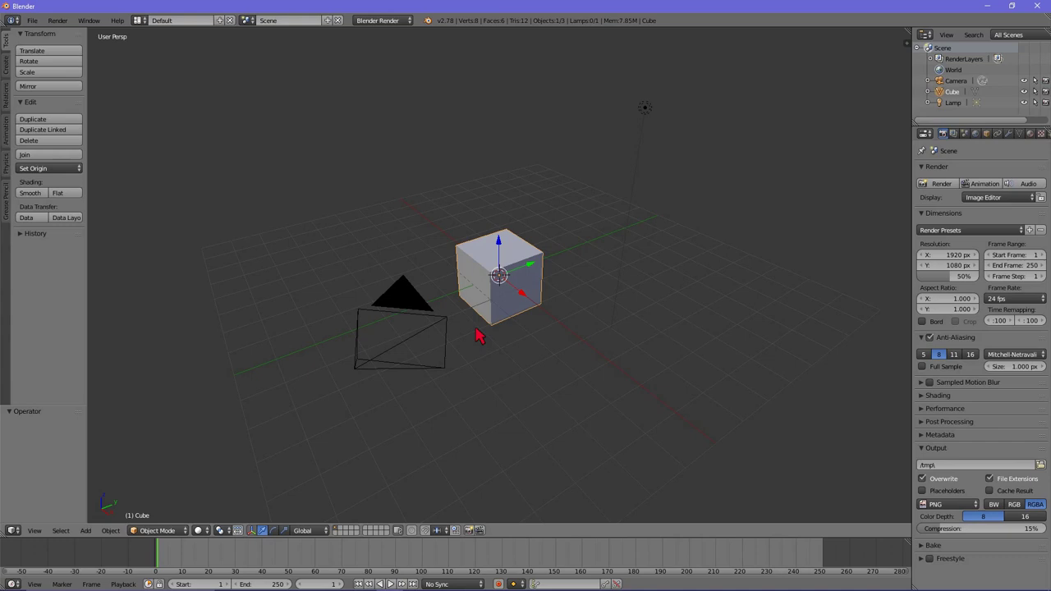
{"action": "mouse_move", "coordinate": [501, 283]}
{"action": "middle_mouse_down"}
{"action": "mouse_move", "coordinate": [472, 326]}
{"action": "mouse_move", "coordinate": [492, 310]}
{"action": "middle_mouse_up"}
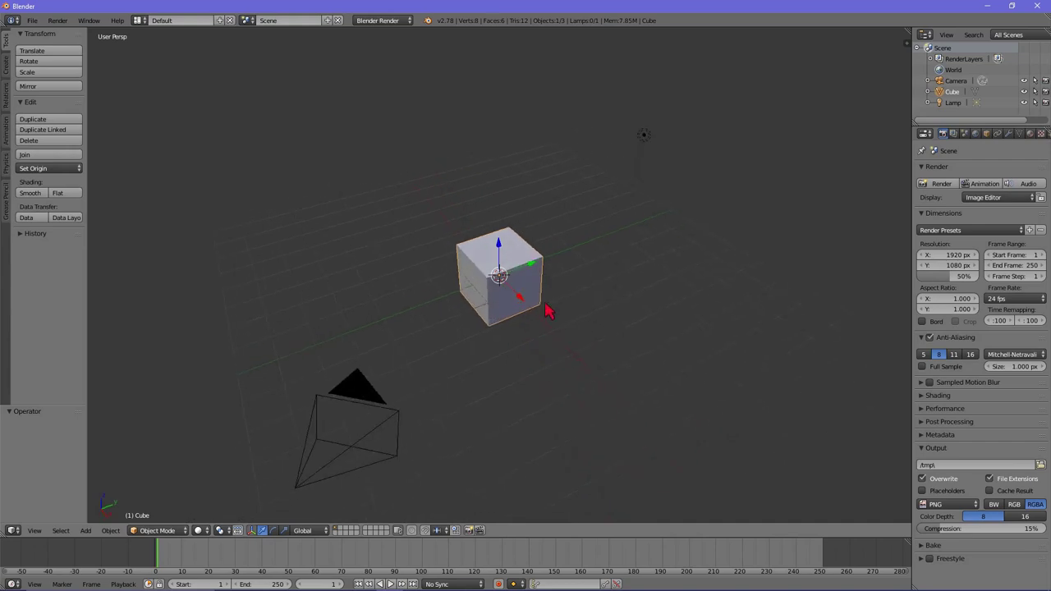
- Delete the default cube, lamp and camera with X, then tilt the view onto the grid
{"action": "key", "text": "x"}
{"action": "left_click", "coordinate": [500, 301]}
{"action": "left_click", "coordinate": [643, 138]}
{"action": "key", "text": "x"}
{"action": "left_click", "coordinate": [643, 138]}
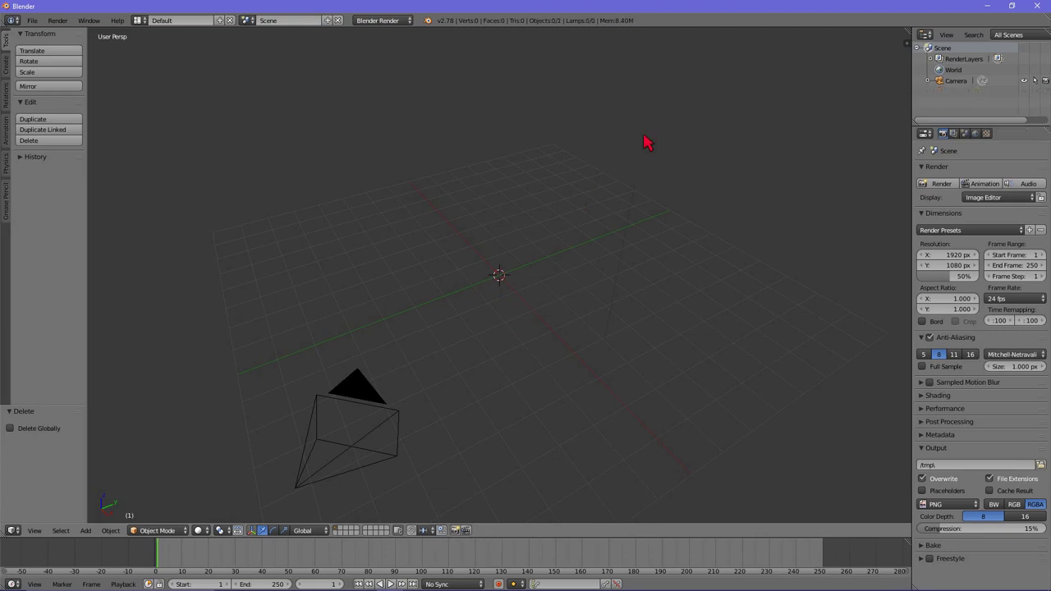
{"action": "right_click", "coordinate": [375, 394]}
{"action": "key", "text": "x"}
{"action": "left_click", "coordinate": [353, 384]}
{"action": "mouse_move", "coordinate": [410, 367]}
{"action": "middle_mouse_down"}
{"action": "mouse_move", "coordinate": [462, 353]}
{"action": "mouse_move", "coordinate": [492, 369]}
{"action": "mouse_move", "coordinate": [509, 326]}
{"action": "mouse_move", "coordinate": [498, 313]}
{"action": "middle_mouse_up"}
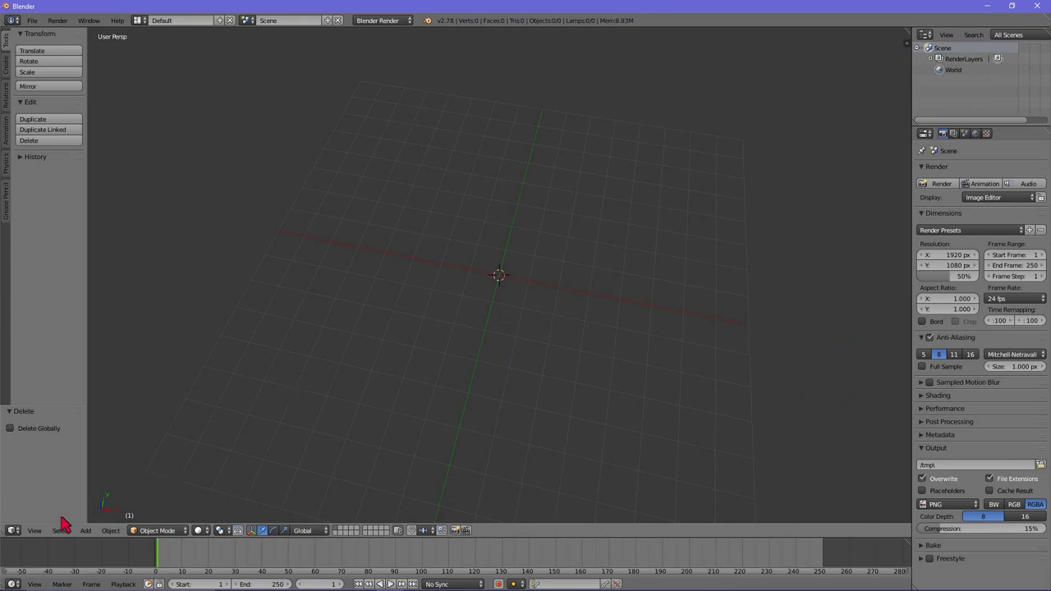
- Show the 3D view properties panel, enable Background Images and add one image slot
{"action": "left_click", "coordinate": [39, 530]}
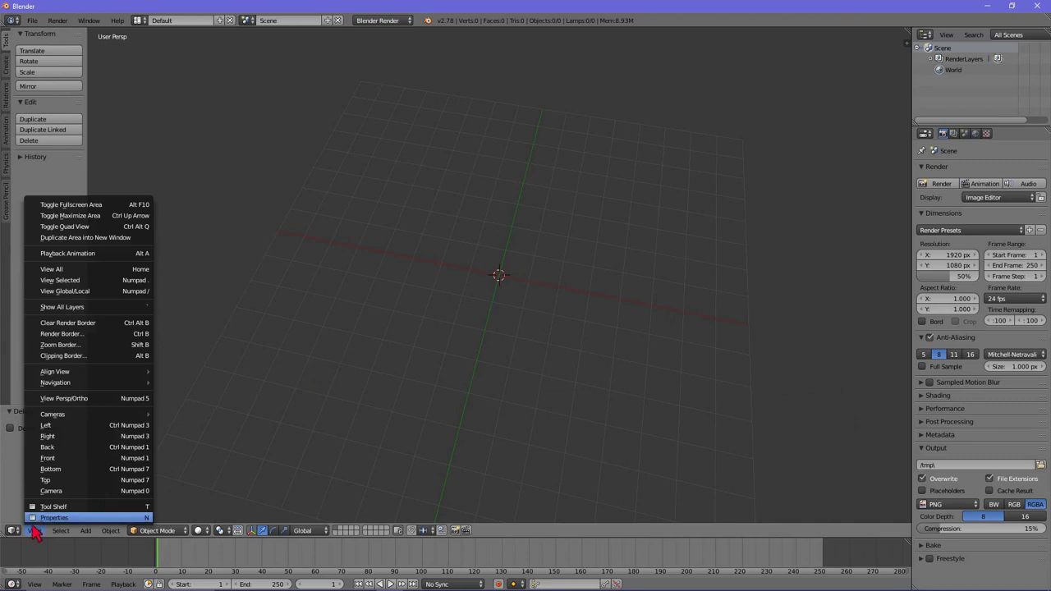
{"action": "left_click", "coordinate": [148, 519]}
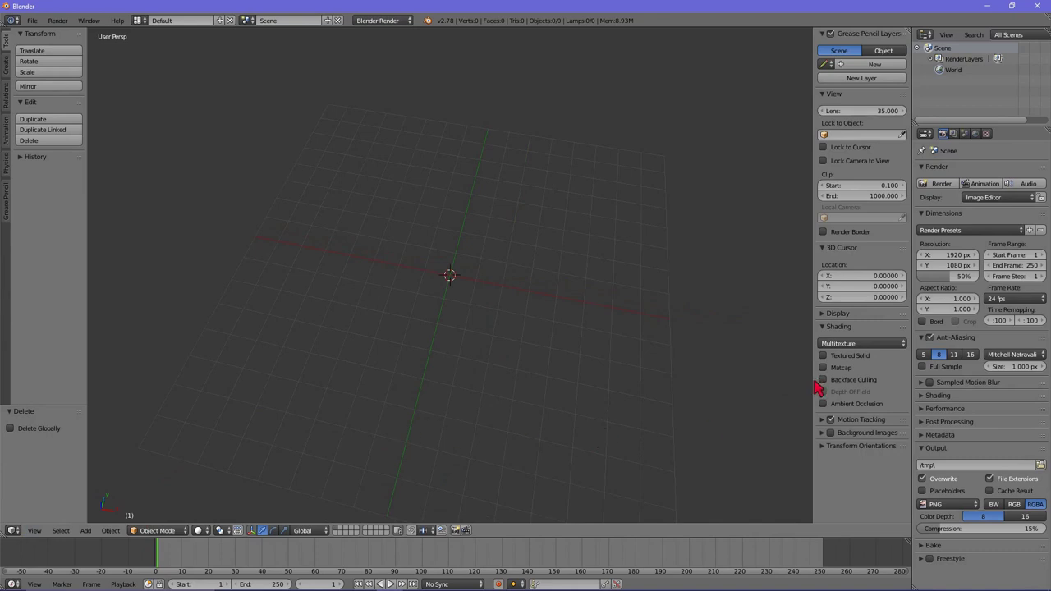
{"action": "left_click_drag", "start_coordinate": [816, 386], "coordinate": [795, 389]}
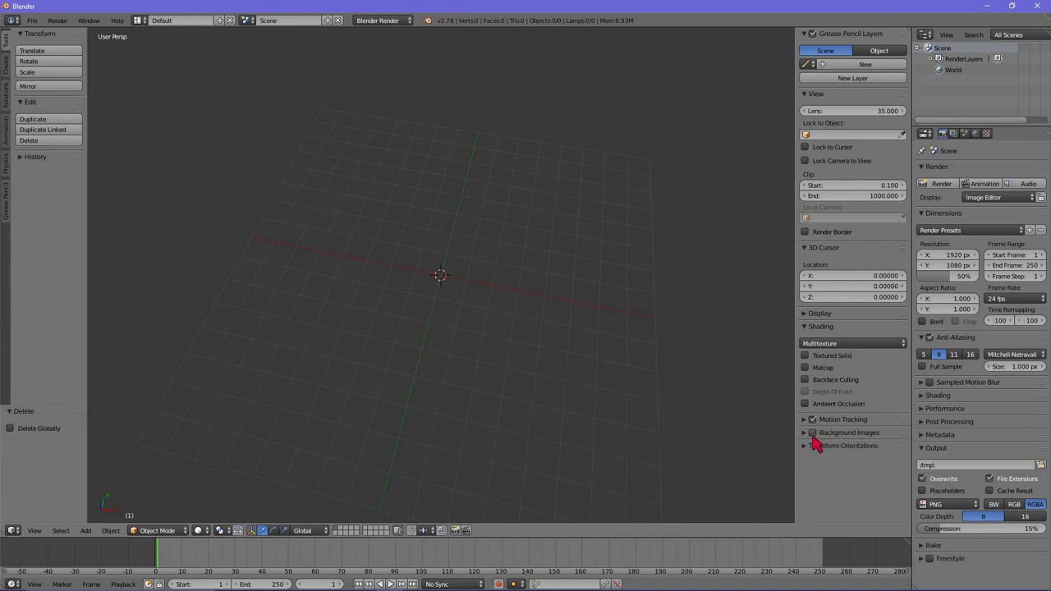
{"action": "left_click", "coordinate": [811, 433]}
{"action": "left_click", "coordinate": [805, 433]}
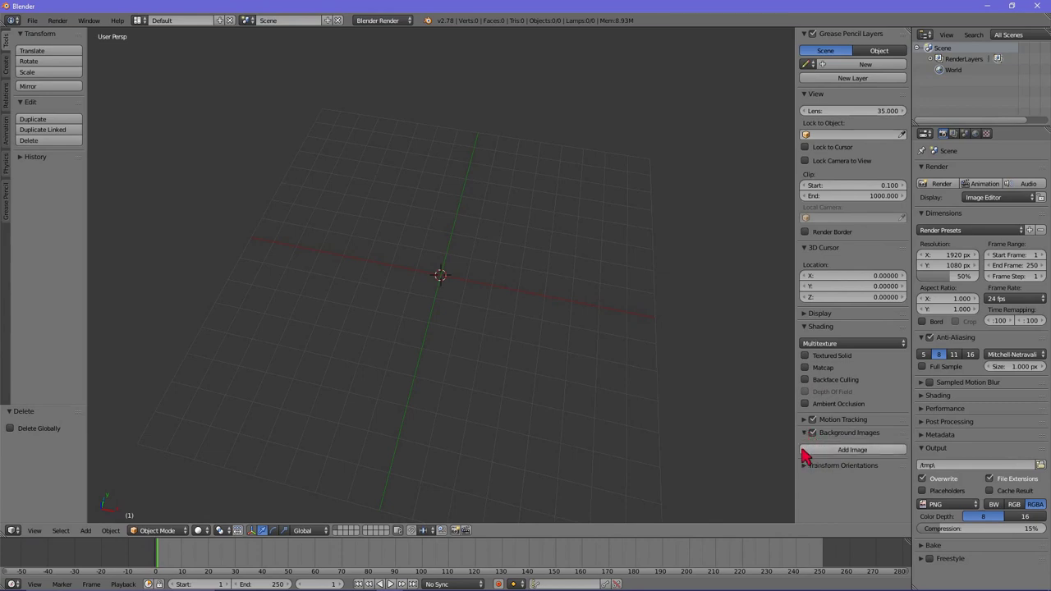
{"action": "left_click", "coordinate": [849, 455]}
{"action": "scroll", "coordinate": [849, 455], "scroll_direction": "down", "scroll_amount": 1}
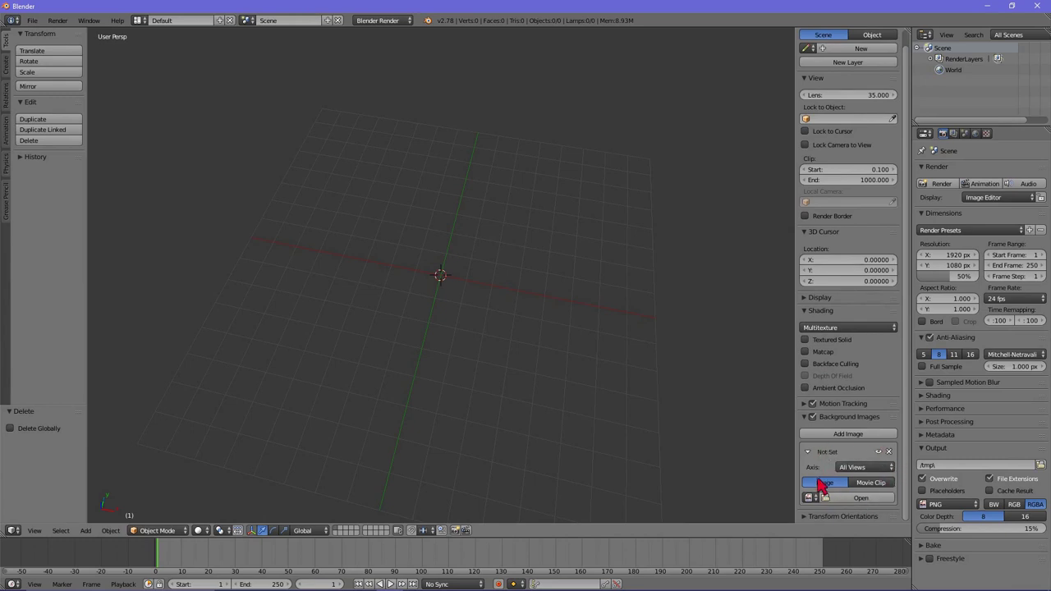
- Load Fish0027_S.jpg from the SSD Cache (G:) drive into the background image slot
{"action": "left_click", "coordinate": [857, 498]}
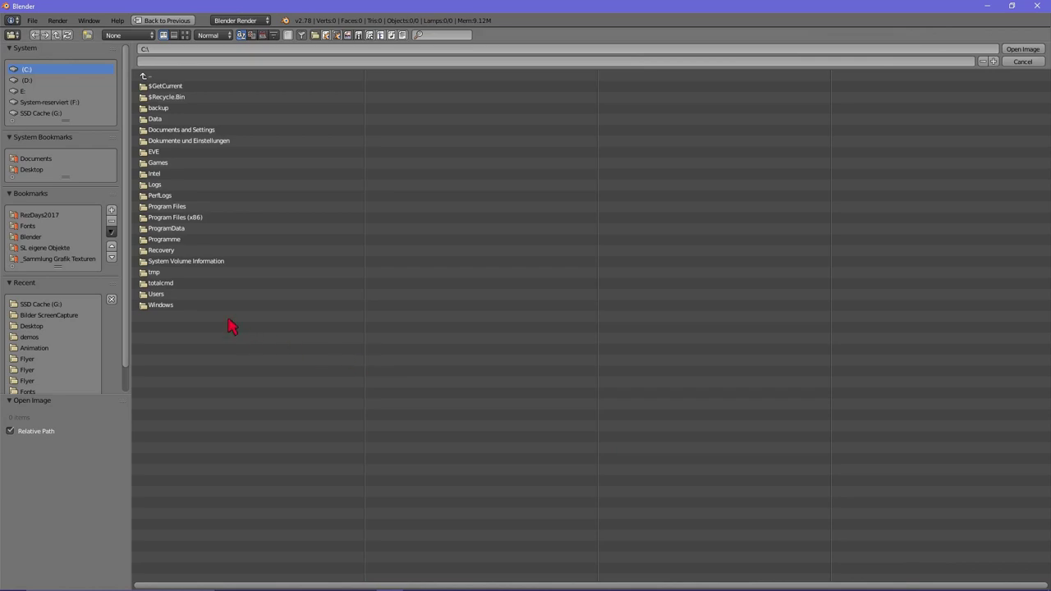
{"action": "left_click", "coordinate": [48, 113]}
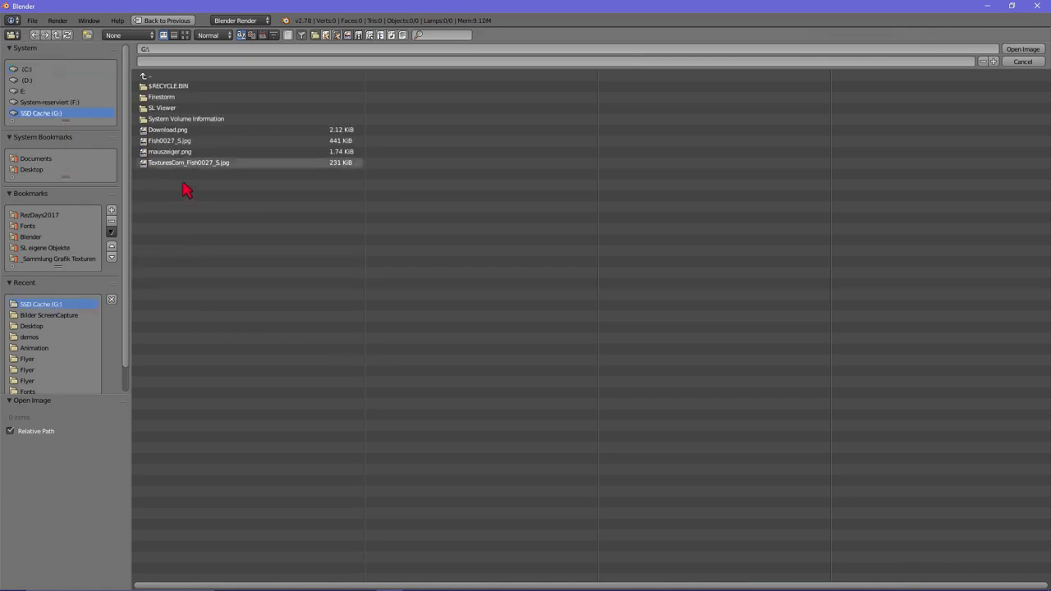
{"action": "double_click", "coordinate": [168, 141]}
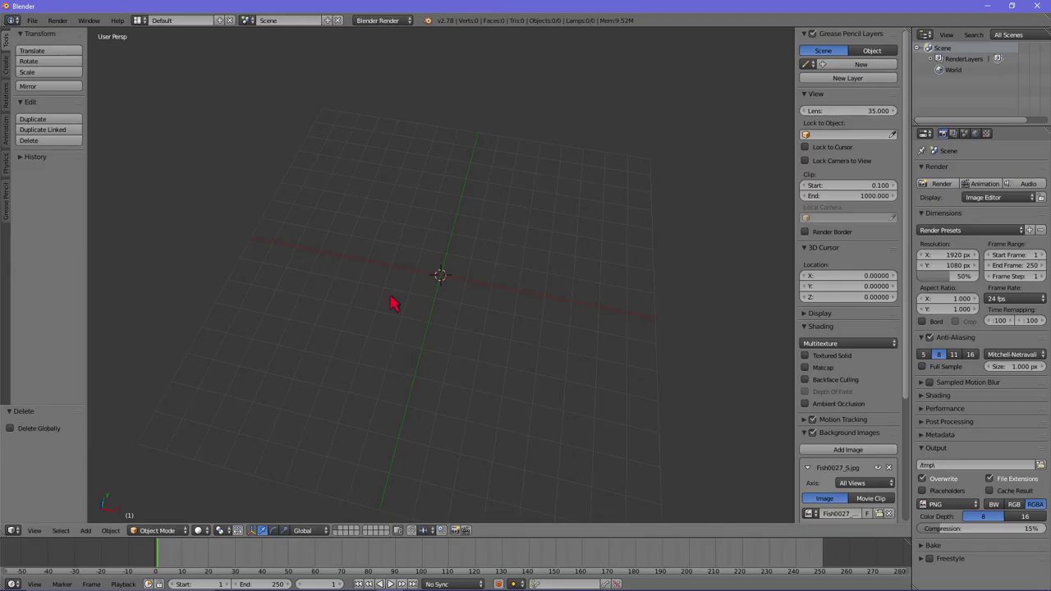
{"action": "scroll", "coordinate": [826, 481], "scroll_direction": "down", "scroll_amount": 1}
{"action": "scroll", "coordinate": [831, 478], "scroll_direction": "down", "scroll_amount": 1}
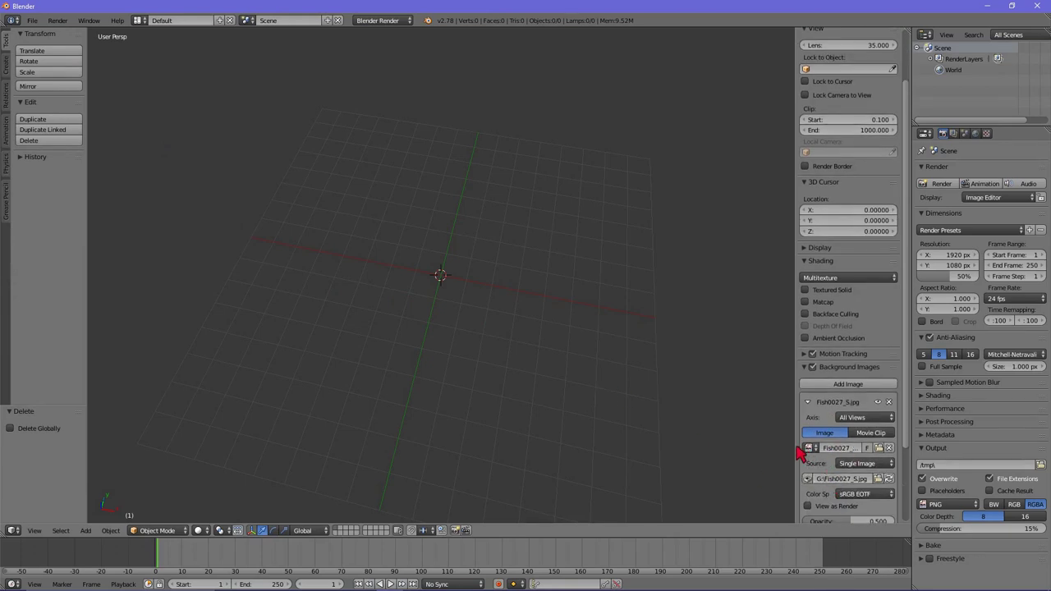
{"action": "left_click_drag", "start_coordinate": [797, 454], "coordinate": [781, 454]}
{"action": "scroll", "coordinate": [845, 467], "scroll_direction": "down", "scroll_amount": 1}
{"action": "scroll", "coordinate": [849, 469], "scroll_direction": "down", "scroll_amount": 1}
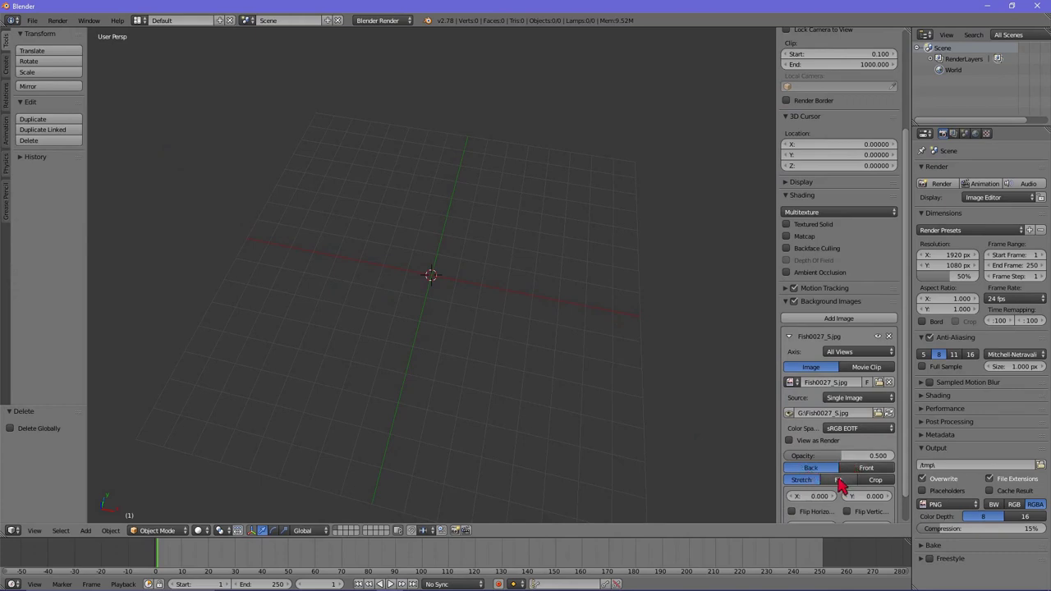
{"action": "scroll", "coordinate": [835, 488], "scroll_direction": "down", "scroll_amount": 1}
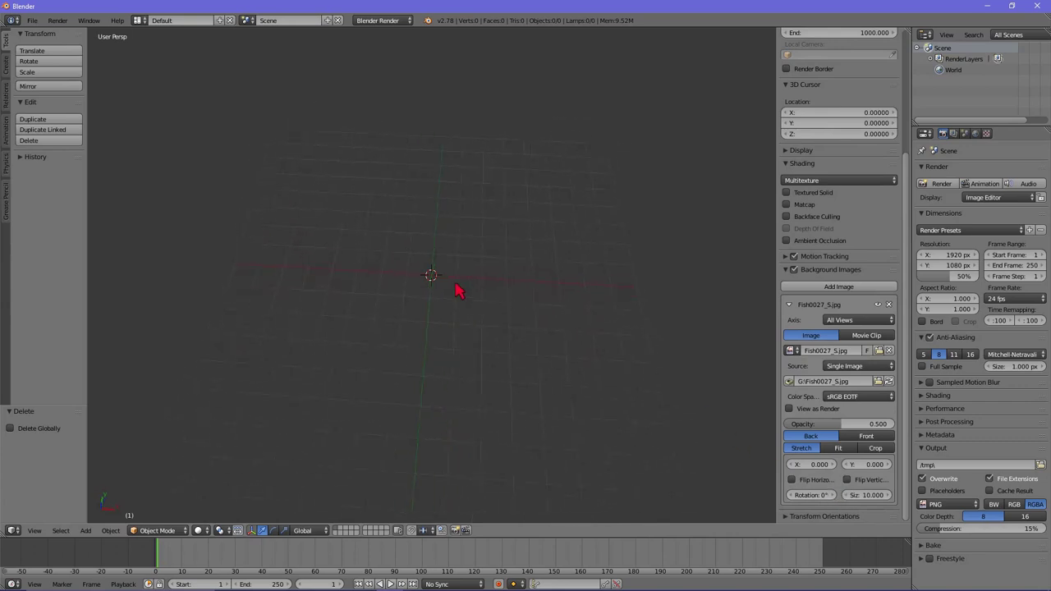
- Orbit the viewport down to a low angle and open the 3D view's View menu
{"action": "mouse_move", "coordinate": [441, 282]}
{"action": "middle_mouse_down"}
{"action": "mouse_move", "coordinate": [442, 246]}
{"action": "mouse_move", "coordinate": [499, 301]}
{"action": "mouse_move", "coordinate": [445, 297]}
{"action": "middle_mouse_up"}
{"action": "mouse_move", "coordinate": [457, 298]}
{"action": "middle_mouse_down"}
{"action": "mouse_move", "coordinate": [462, 232]}
{"action": "mouse_move", "coordinate": [471, 265]}
{"action": "middle_mouse_up"}
{"action": "mouse_move", "coordinate": [365, 266]}
{"action": "middle_mouse_down"}
{"action": "mouse_move", "coordinate": [289, 247]}
{"action": "mouse_move", "coordinate": [321, 308]}
{"action": "mouse_move", "coordinate": [326, 265]}
{"action": "middle_mouse_up"}
{"action": "left_click", "coordinate": [36, 532]}
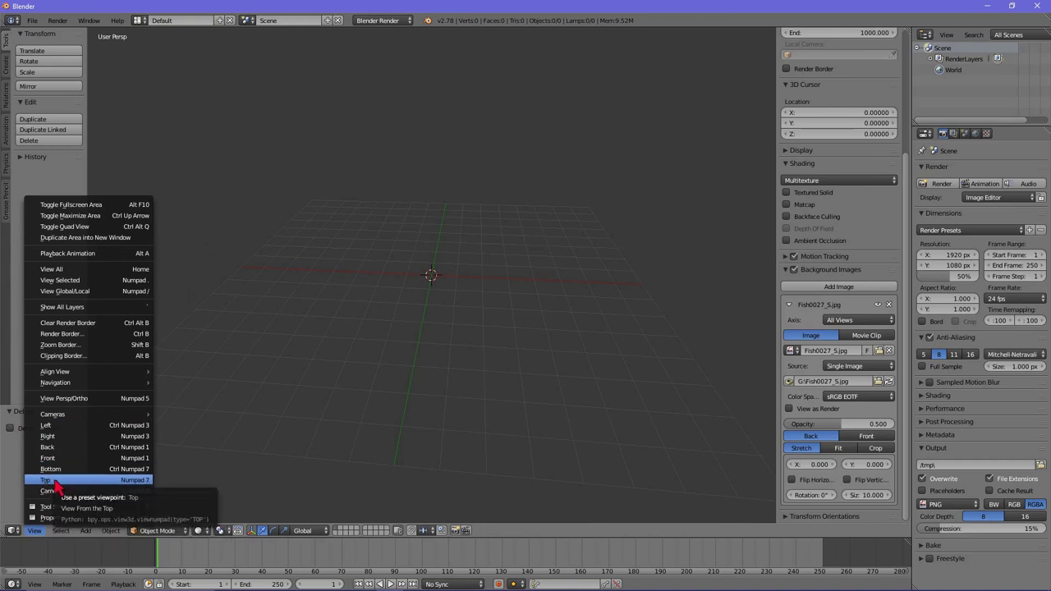
- Switch to Top view in orthographic projection so the fish photo backdrop appears
{"action": "left_click", "coordinate": [55, 481]}
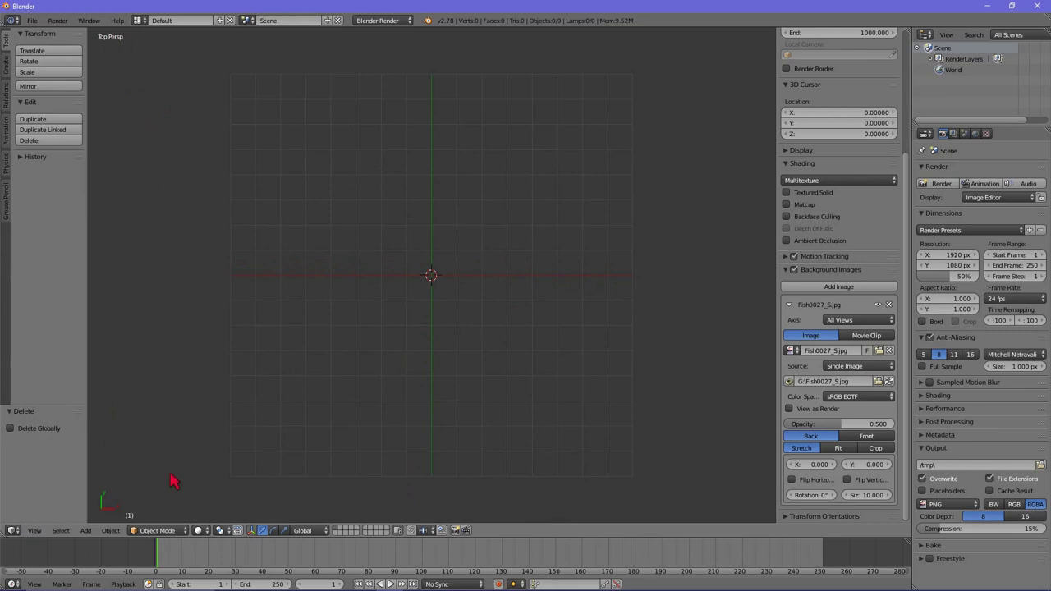
{"action": "left_click", "coordinate": [35, 536]}
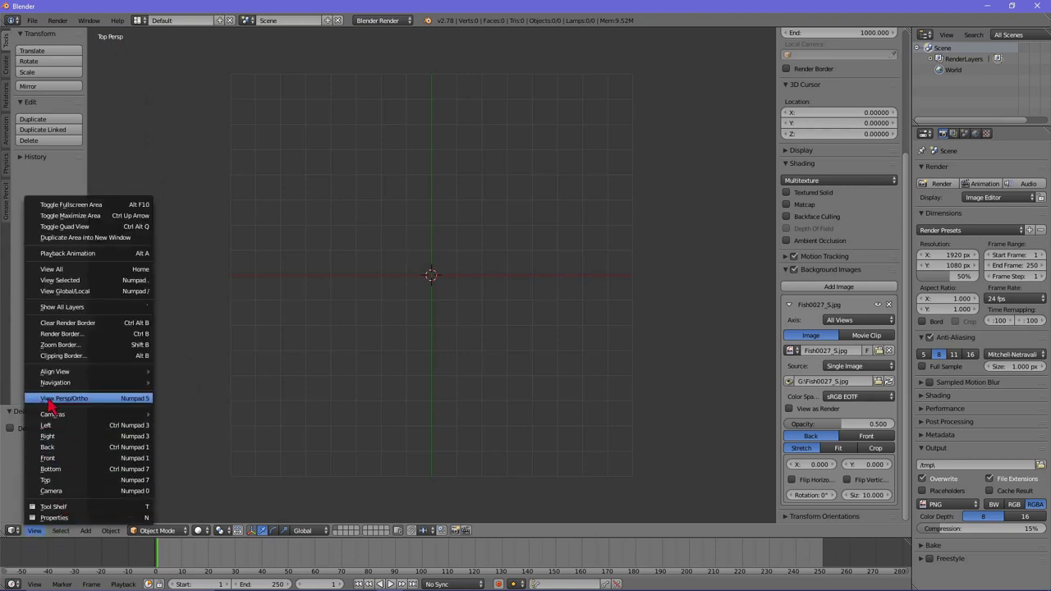
{"action": "left_click", "coordinate": [148, 400]}
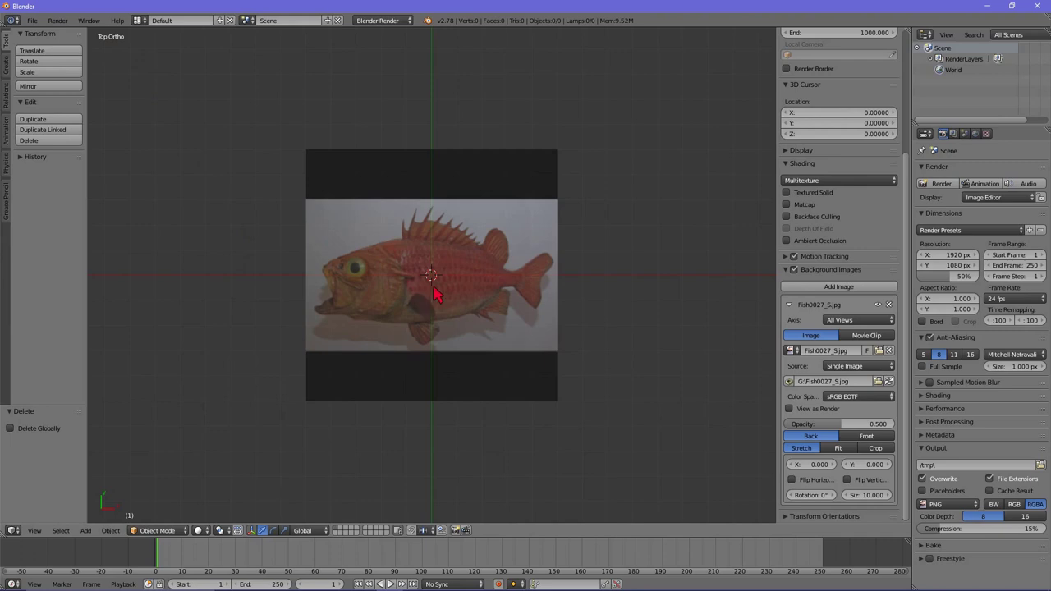
{"action": "scroll", "coordinate": [430, 280], "scroll_direction": "up", "scroll_amount": 3}
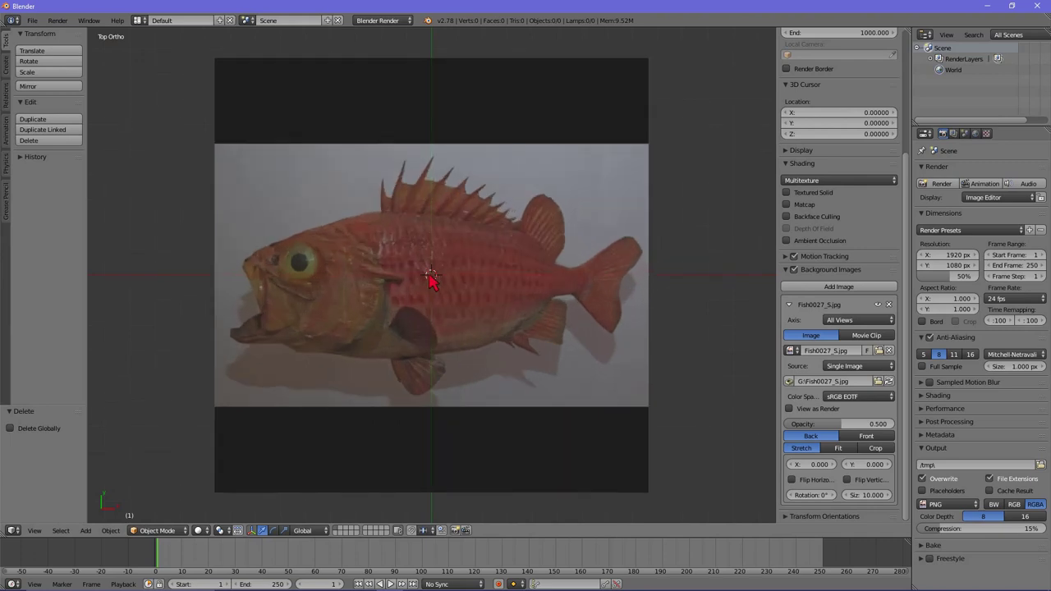
{"action": "scroll", "coordinate": [430, 280], "scroll_direction": "down", "scroll_amount": 1}
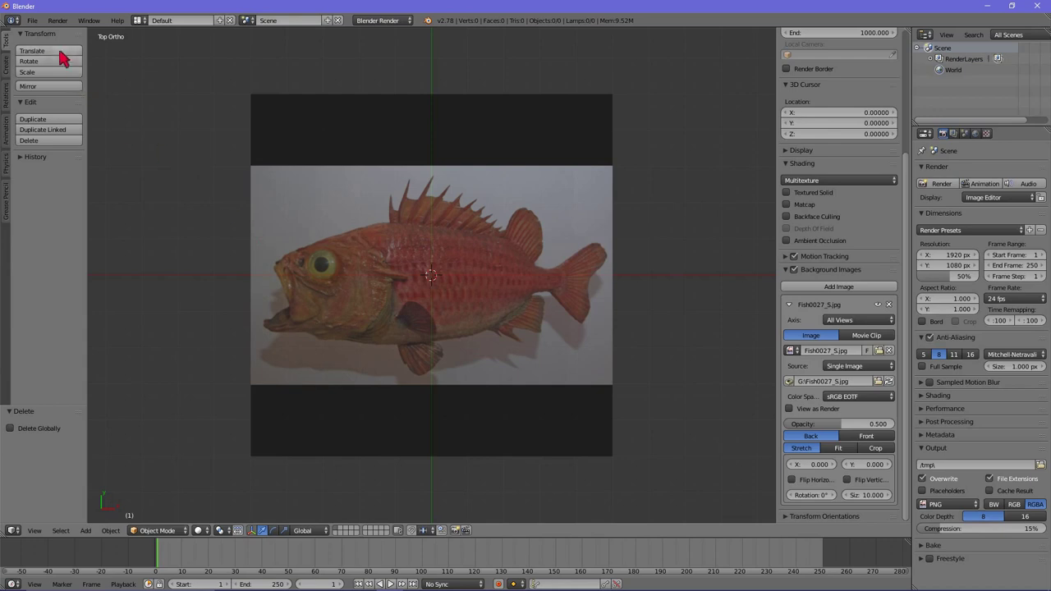
- Open User Preferences from the File menu and browse the Add-ons list
{"action": "left_click", "coordinate": [33, 21]}
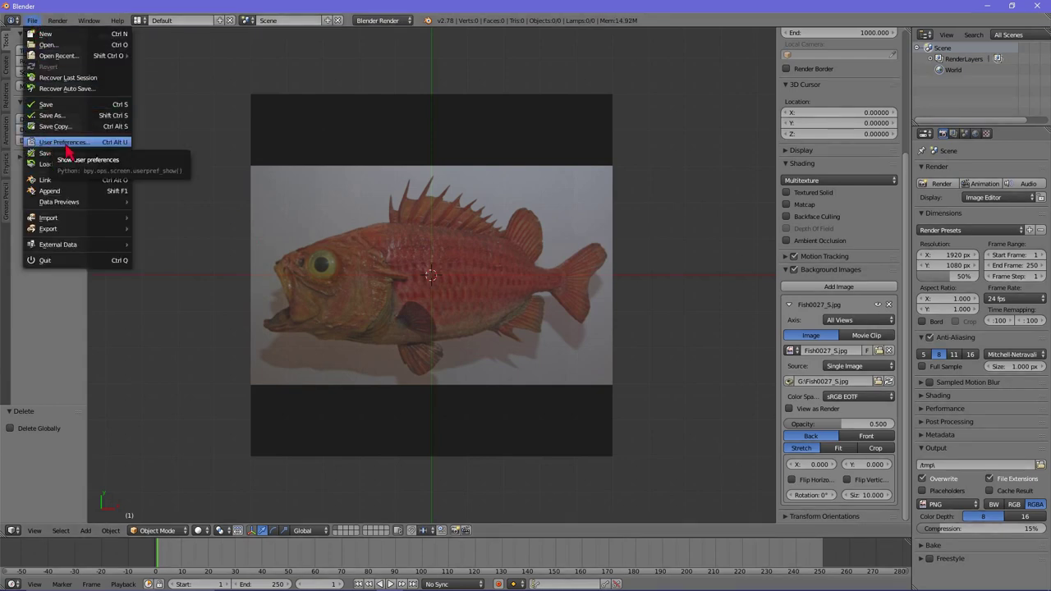
{"action": "left_click", "coordinate": [92, 143]}
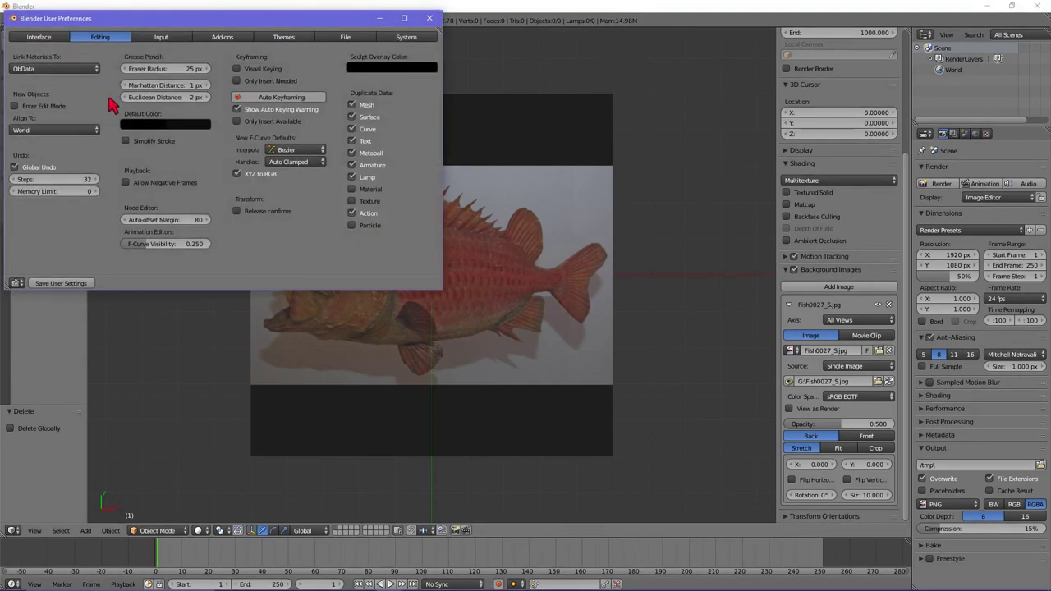
{"action": "left_click", "coordinate": [220, 39]}
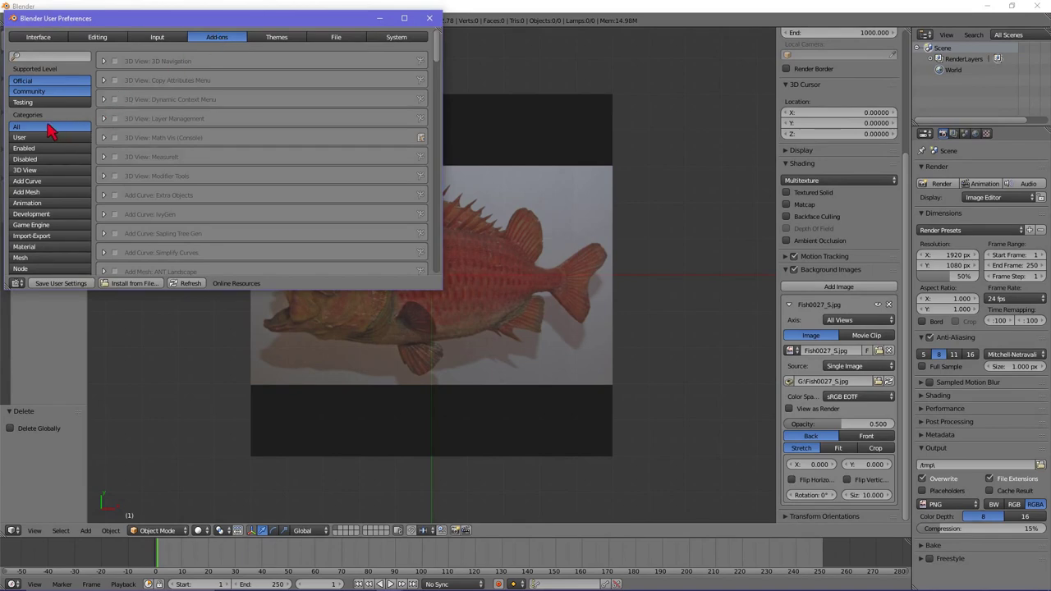
{"action": "scroll", "coordinate": [172, 122], "scroll_direction": "down", "scroll_amount": 10}
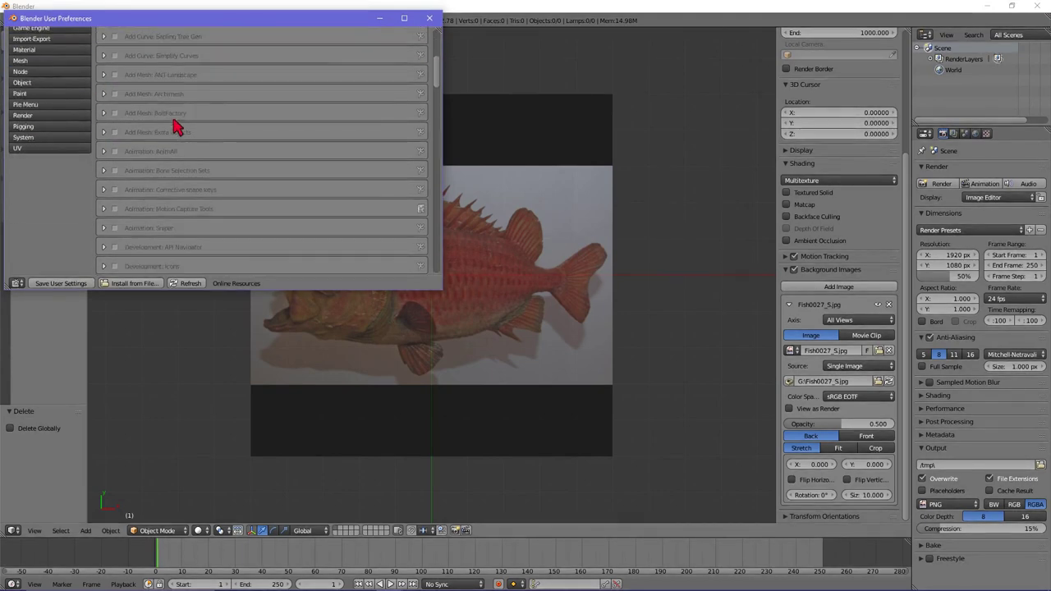
{"action": "scroll", "coordinate": [175, 123], "scroll_direction": "down", "scroll_amount": 5}
{"action": "scroll", "coordinate": [178, 129], "scroll_direction": "down", "scroll_amount": 8}
{"action": "mouse_move", "coordinate": [436, 132]}
{"action": "left_mouse_down"}
{"action": "mouse_move", "coordinate": [438, 73]}
{"action": "mouse_move", "coordinate": [439, 152]}
{"action": "mouse_move", "coordinate": [444, 52]}
{"action": "left_mouse_up"}
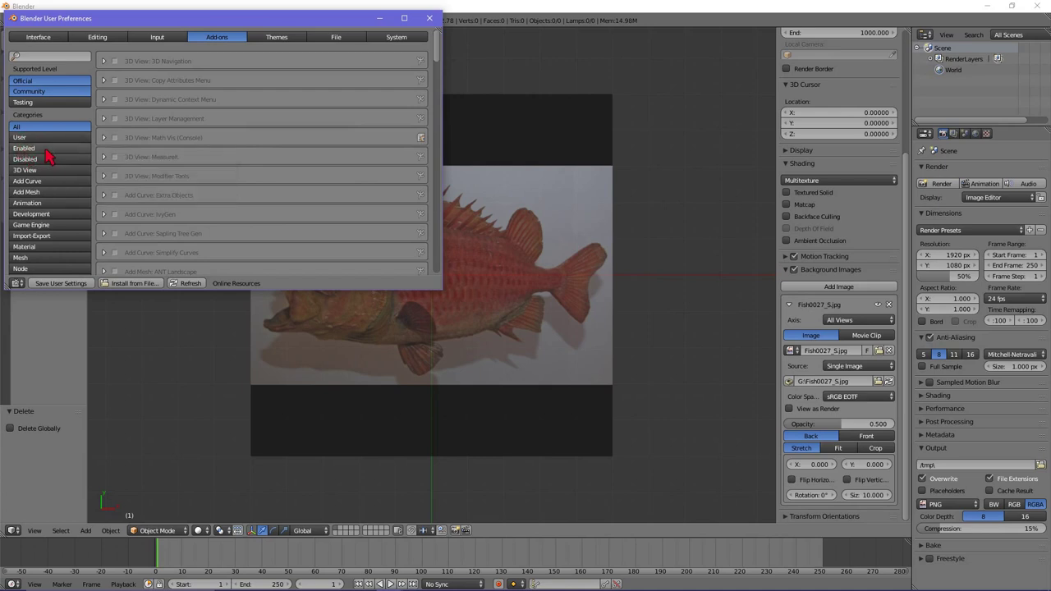
- Filter the add-ons to the Add Mesh category and enable Add Mesh: Extra Objects
{"action": "left_click", "coordinate": [48, 155]}
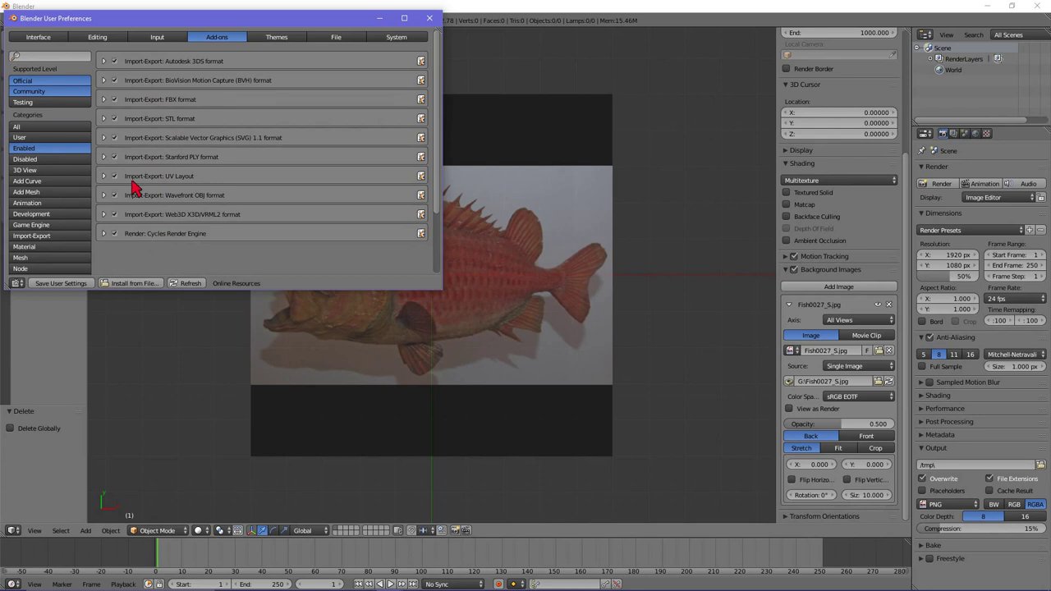
{"action": "left_click", "coordinate": [44, 194]}
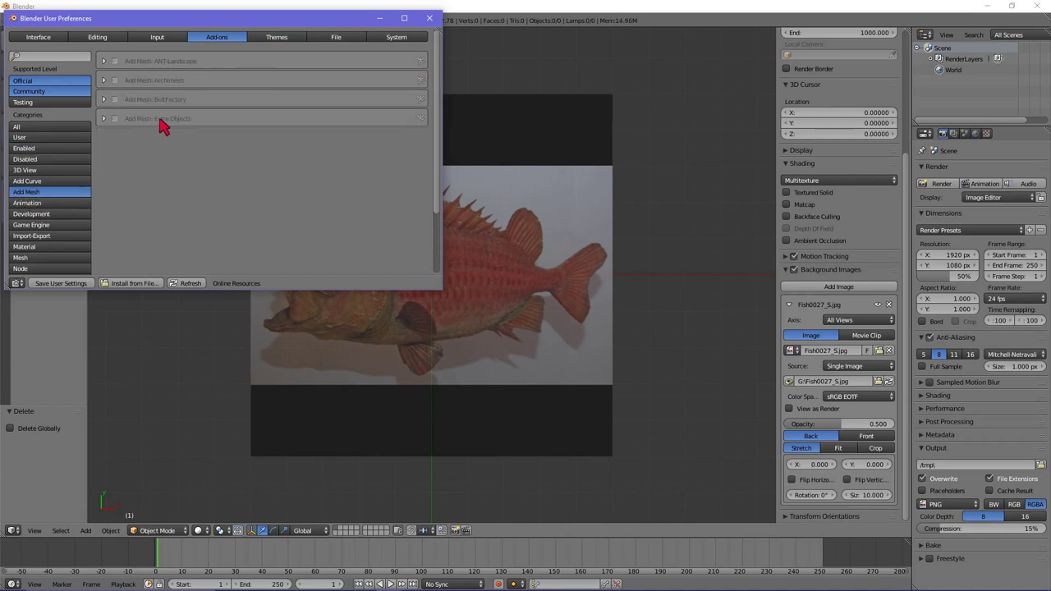
{"action": "left_click", "coordinate": [114, 119]}
- Close the preferences and add a Single Vert mesh object at the scene origin
{"action": "left_click", "coordinate": [431, 18]}
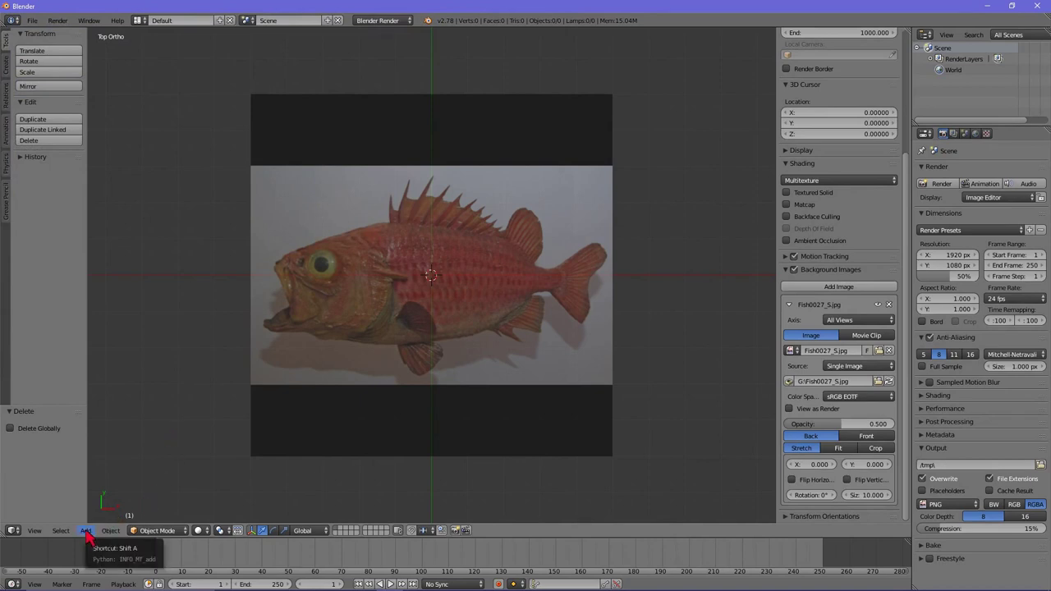
{"action": "left_click", "coordinate": [87, 531]}
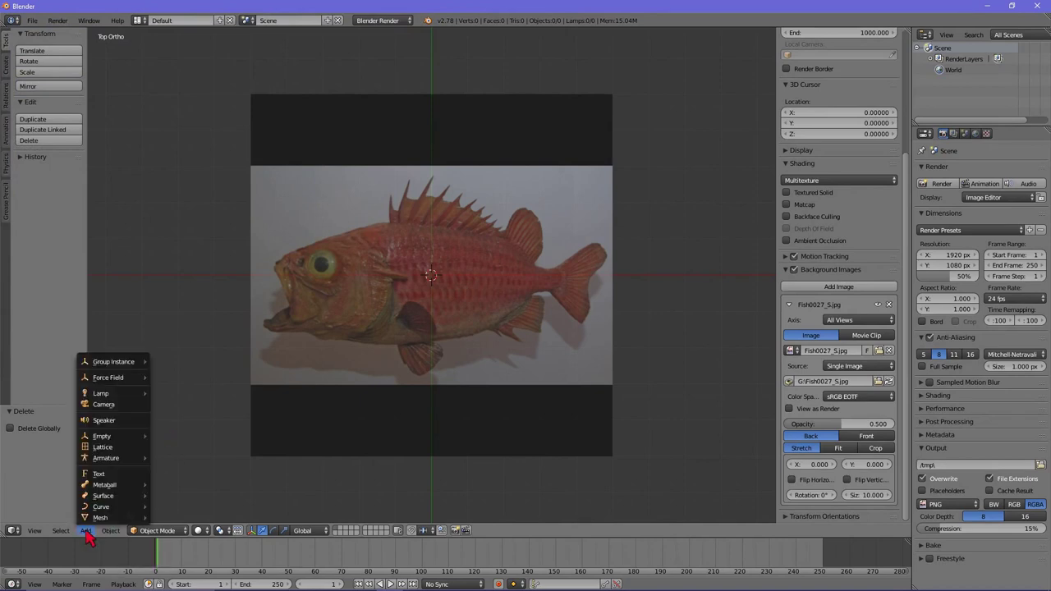
{"action": "mouse_move", "coordinate": [102, 517]}
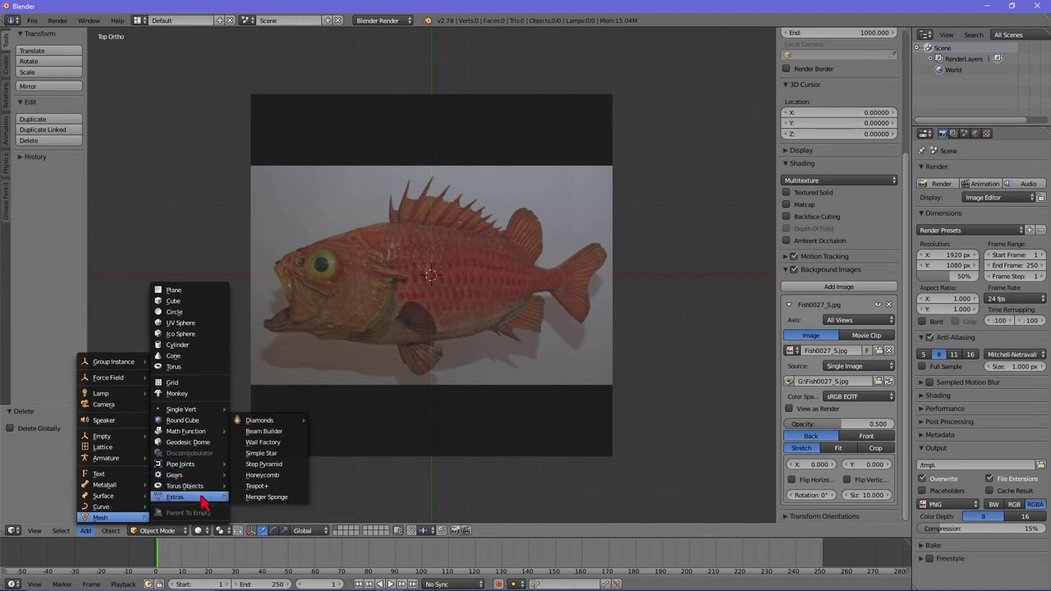
{"action": "mouse_move", "coordinate": [182, 408]}
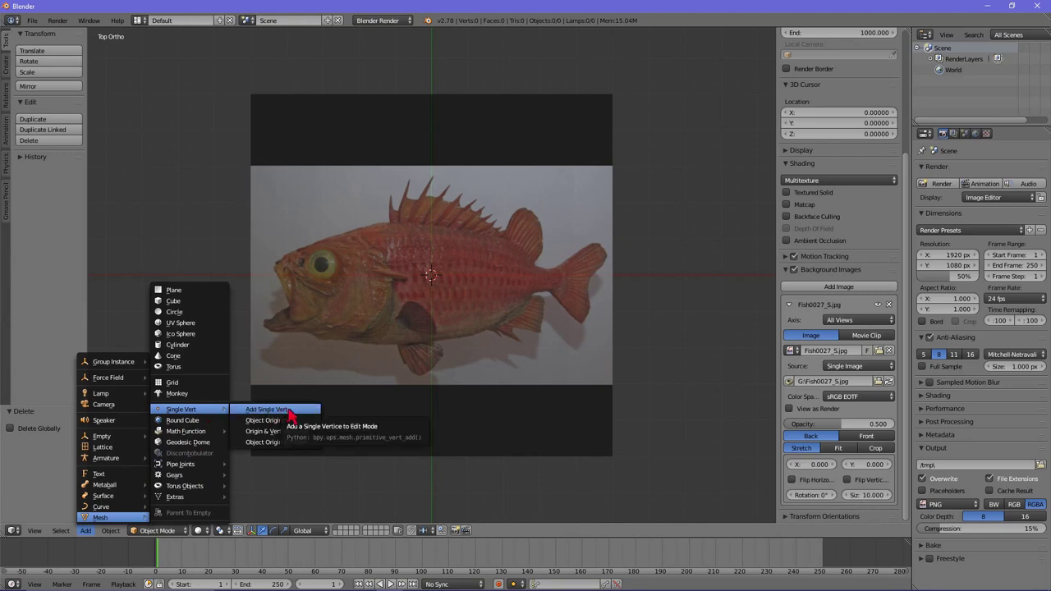
{"action": "left_click", "coordinate": [282, 411]}
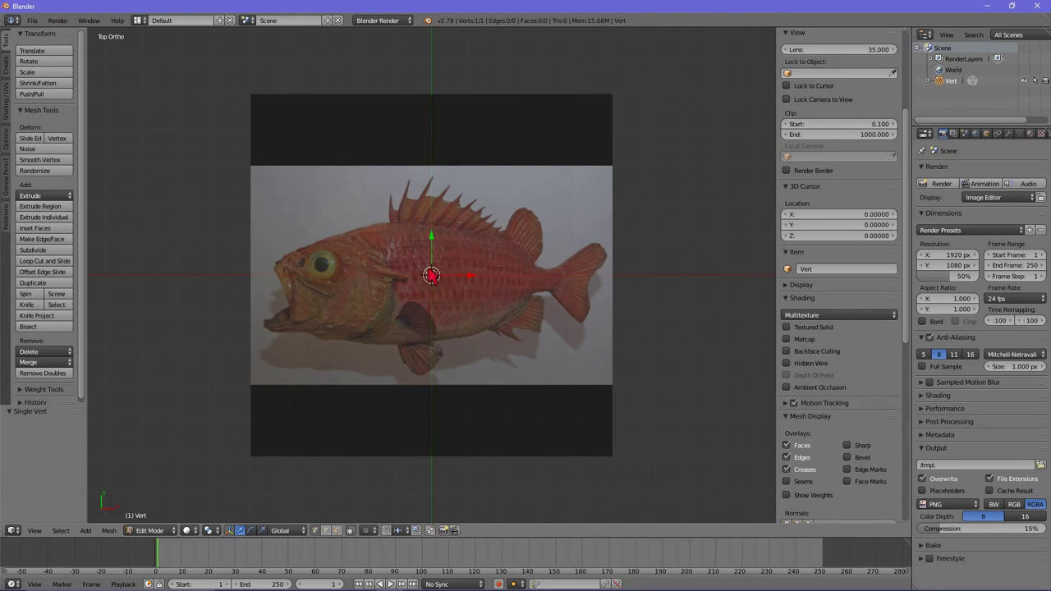
- Zoom in and start moving the single vertex with G toward the fish's mouth
{"action": "scroll", "coordinate": [444, 280], "scroll_direction": "up", "scroll_amount": 1}
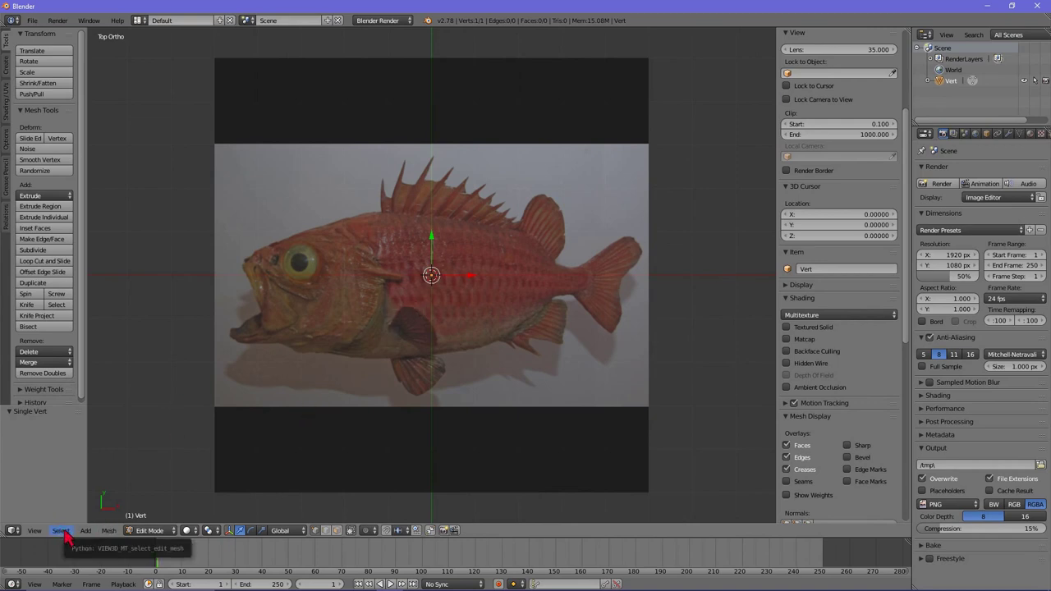
{"action": "left_click", "coordinate": [108, 530]}
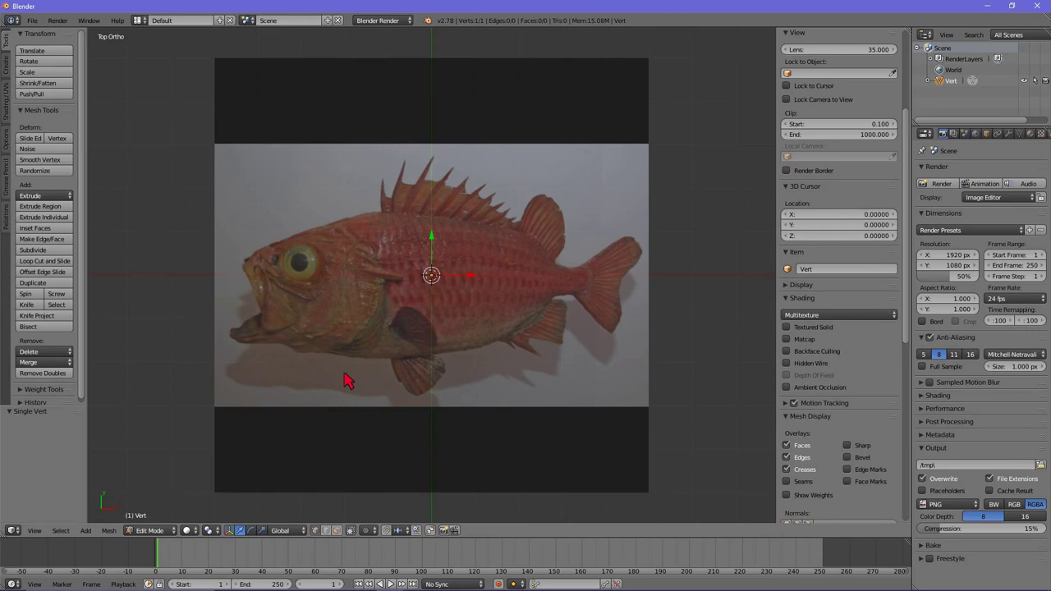
{"action": "key", "text": "g"}
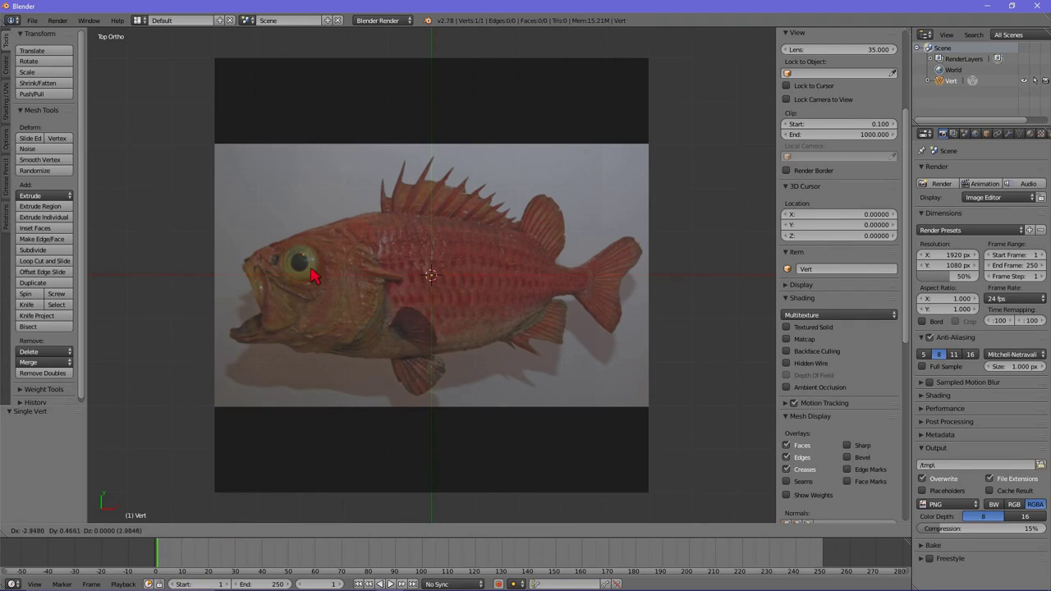
- Fix the vertex at the mouth tip, zoom in, and extrude a second vertex with Extrude Vertices Only
{"action": "left_click", "coordinate": [267, 275]}
{"action": "scroll", "coordinate": [250, 255], "scroll_direction": "up", "scroll_amount": 2}
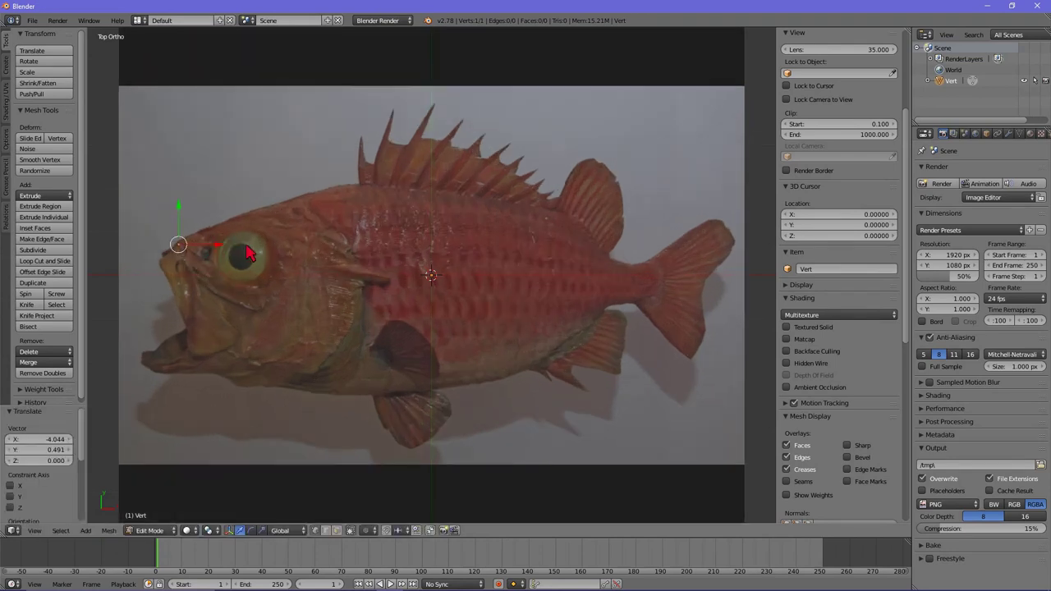
{"action": "scroll", "coordinate": [250, 255], "scroll_direction": "up", "scroll_amount": 1}
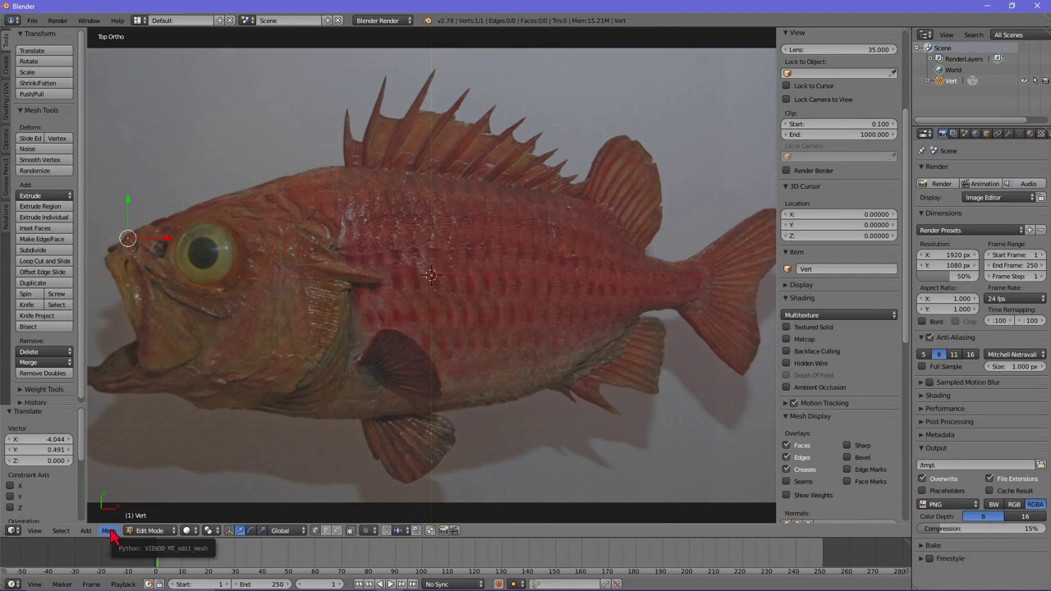
{"action": "left_click", "coordinate": [111, 532]}
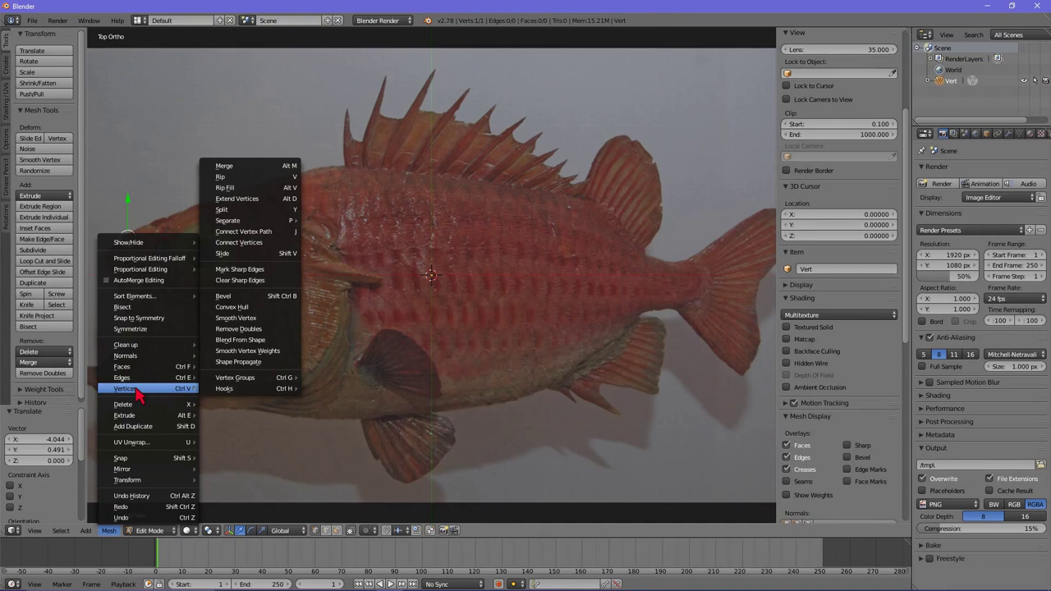
{"action": "mouse_move", "coordinate": [144, 416]}
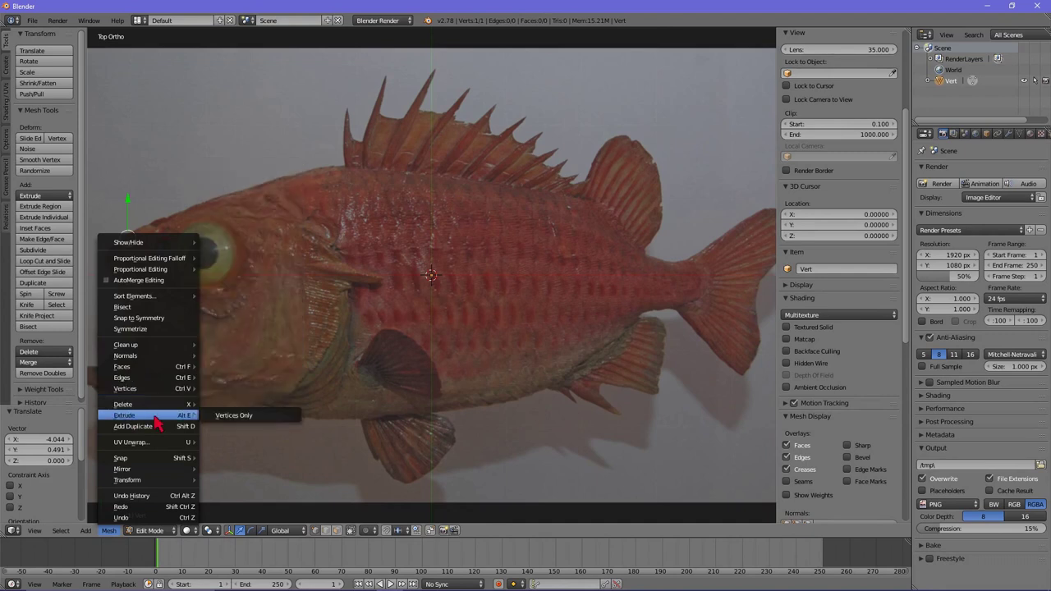
{"action": "left_click", "coordinate": [220, 416]}
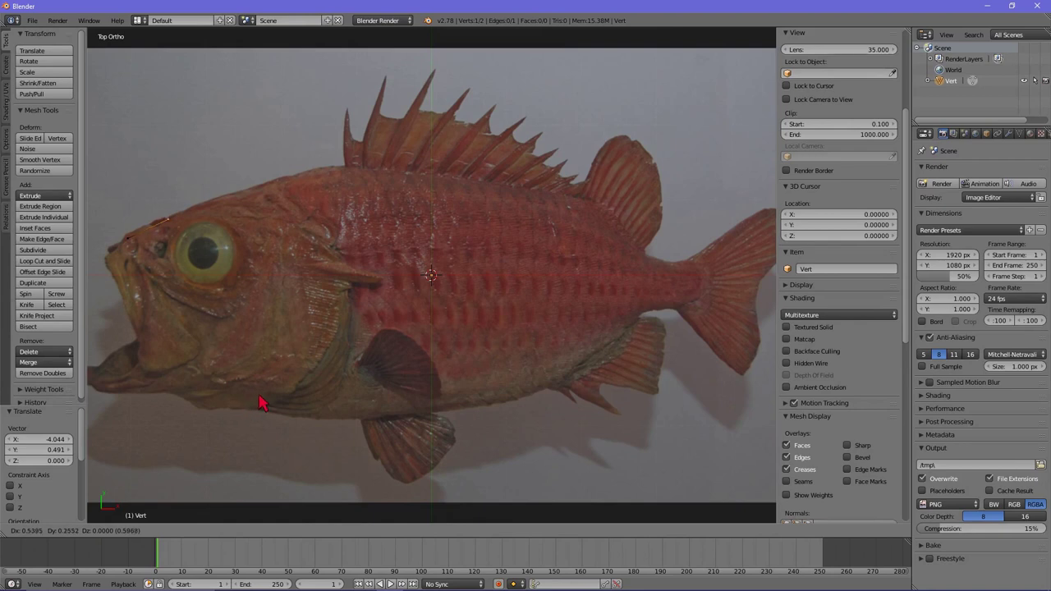
- Extrude outline vertices from the head over the top of the head and back to the dorsal fin base
{"action": "left_click", "coordinate": [261, 405]}
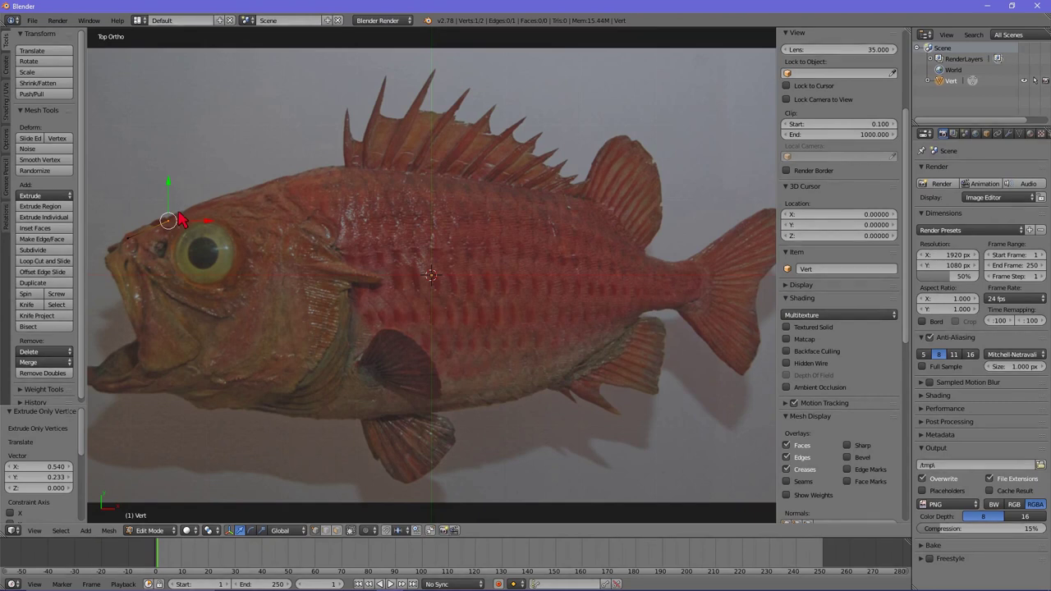
{"action": "key", "text": "e"}
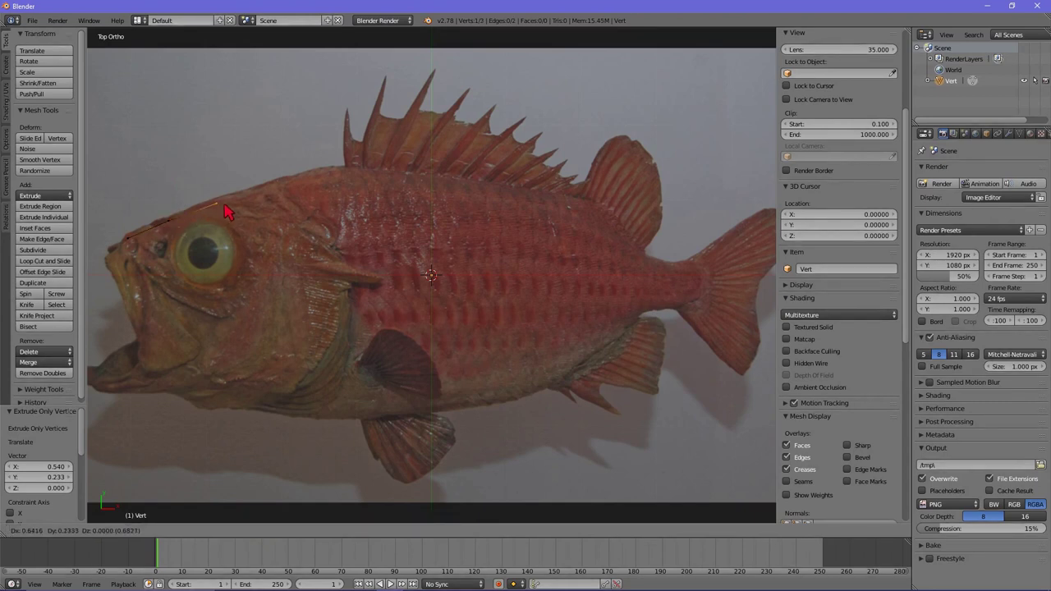
{"action": "left_click", "coordinate": [224, 205]}
{"action": "key", "text": "e"}
{"action": "left_click", "coordinate": [268, 190]}
{"action": "key", "text": "e"}
{"action": "left_click", "coordinate": [305, 177]}
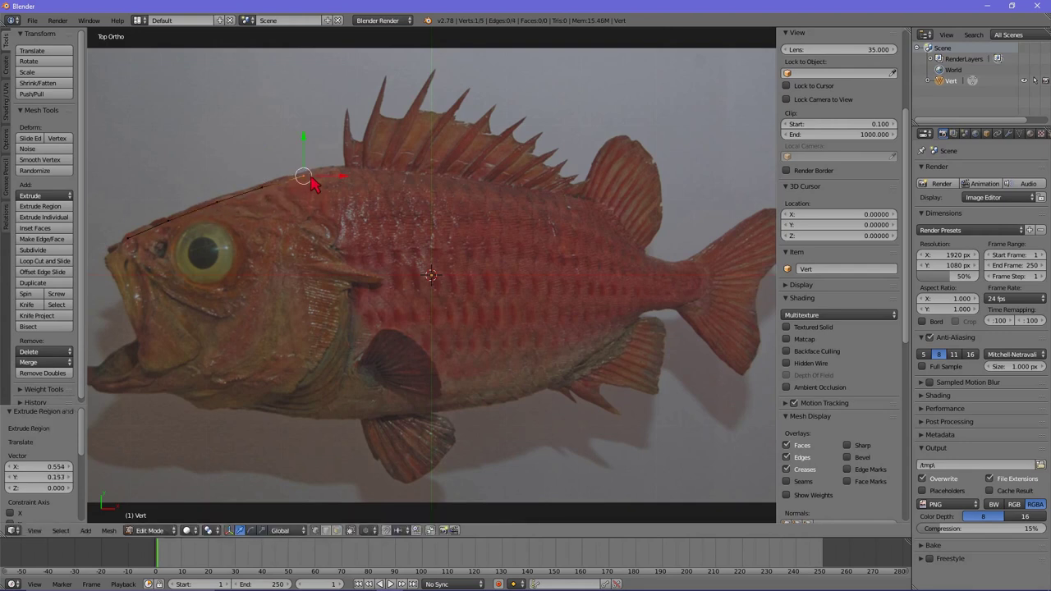
{"action": "key", "text": "e"}
{"action": "left_click", "coordinate": [353, 176]}
{"action": "key", "text": "e"}
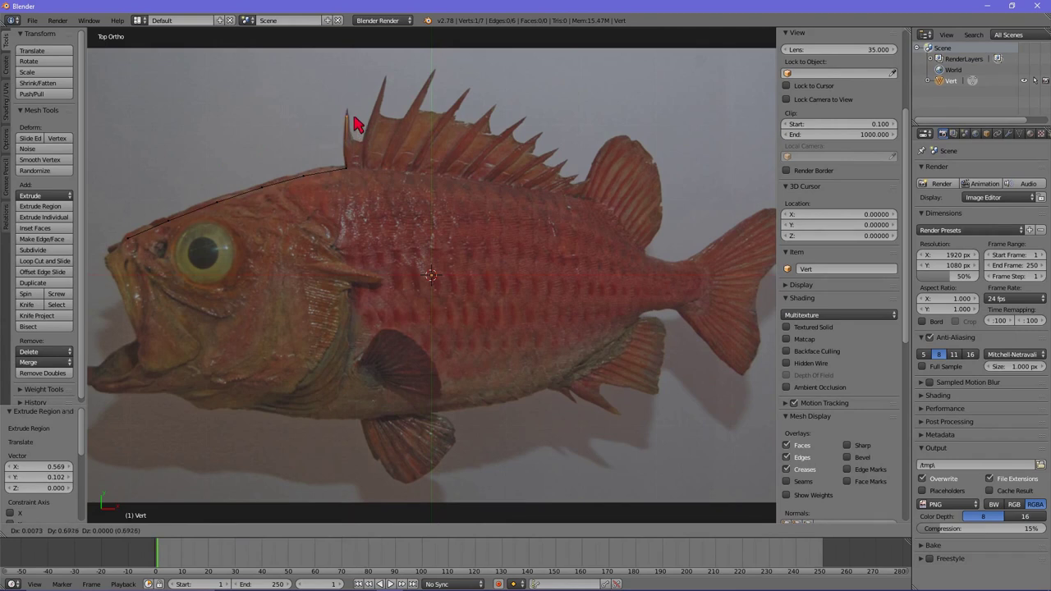
- Trace vertices up and down the first spines of the spiny dorsal fin
{"action": "left_click", "coordinate": [355, 120]}
{"action": "key", "text": "e"}
{"action": "left_click", "coordinate": [358, 154]}
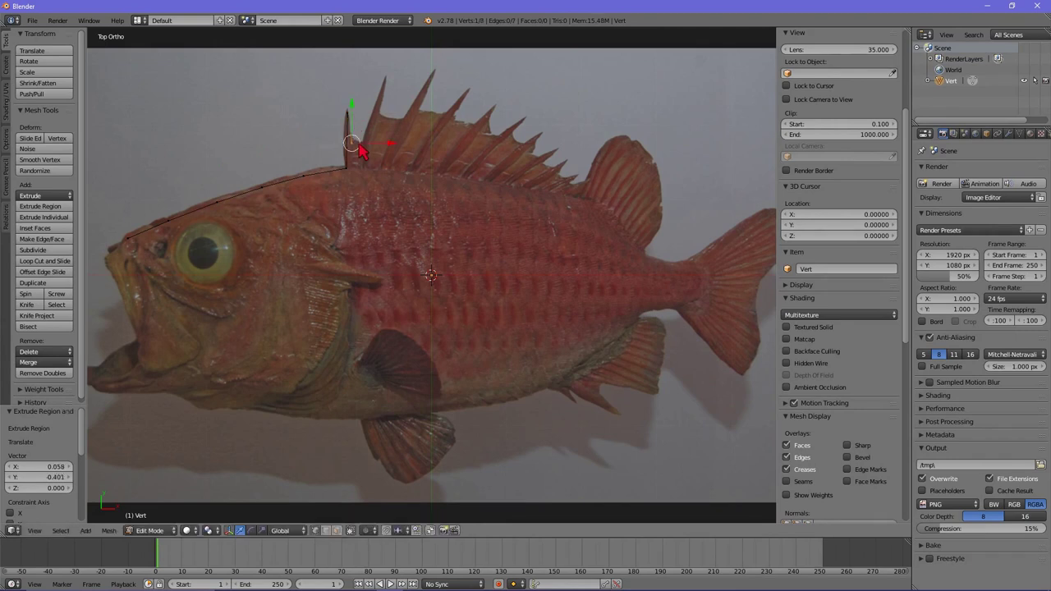
{"action": "key", "text": "g"}
{"action": "left_click", "coordinate": [371, 154]}
{"action": "key", "text": "e"}
{"action": "left_click", "coordinate": [391, 94]}
{"action": "key", "text": "e"}
{"action": "left_click", "coordinate": [398, 92]}
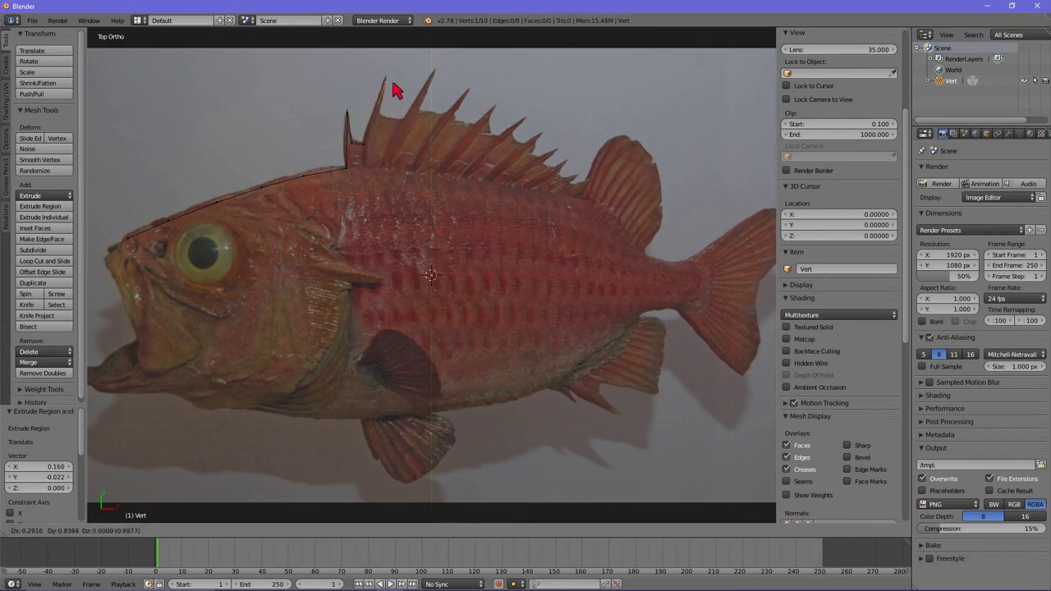
{"action": "key", "text": "e"}
- Continue tracing the zigzag spine tips along the spiny dorsal fin
{"action": "left_click", "coordinate": [384, 125]}
{"action": "key", "text": "e"}
{"action": "left_click", "coordinate": [409, 128]}
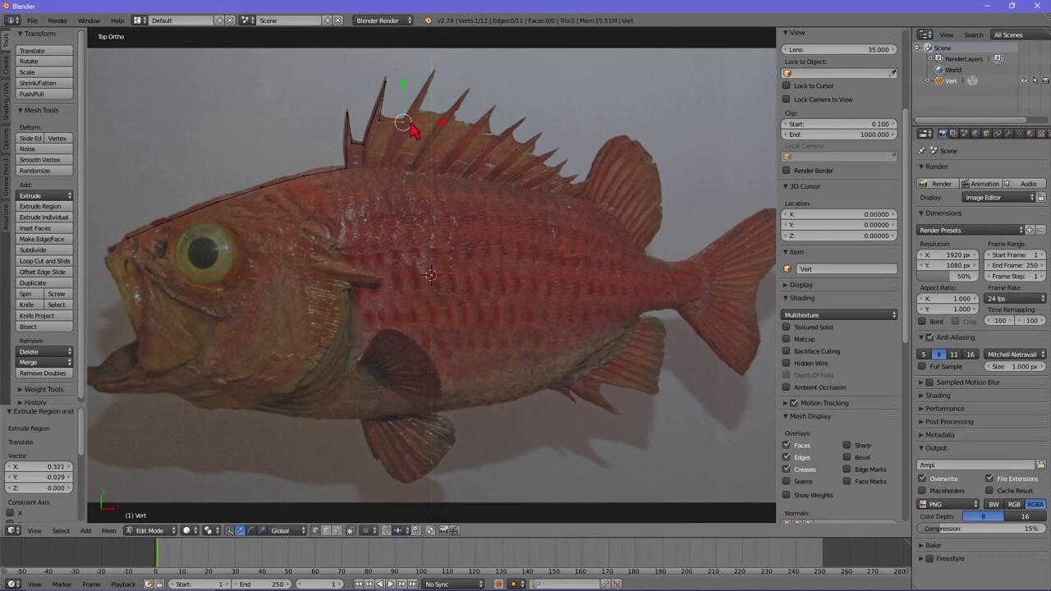
{"action": "key", "text": "e"}
{"action": "left_click", "coordinate": [436, 85]}
{"action": "key", "text": "e"}
{"action": "left_click", "coordinate": [424, 112]}
{"action": "key", "text": "e"}
{"action": "left_click", "coordinate": [447, 119]}
{"action": "key", "text": "e"}
{"action": "left_click", "coordinate": [484, 95]}
{"action": "key", "text": "e"}
- Trace the rear of the spiny dorsal fin down toward the soft dorsal fin
{"action": "left_click", "coordinate": [474, 128]}
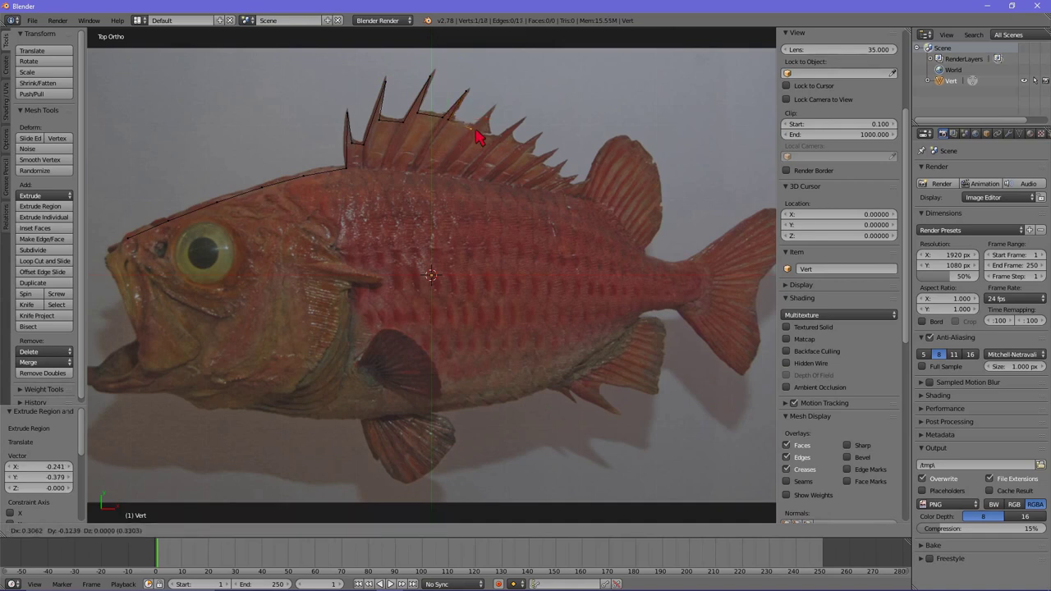
{"action": "key", "text": "e"}
{"action": "left_click", "coordinate": [505, 88]}
{"action": "key", "text": "e"}
{"action": "left_click", "coordinate": [503, 112]}
{"action": "key", "text": "e"}
{"action": "left_click", "coordinate": [507, 131]}
{"action": "key", "text": "e"}
{"action": "left_click", "coordinate": [522, 151]}
{"action": "key", "text": "e"}
{"action": "left_click", "coordinate": [555, 179]}
{"action": "key", "text": "e"}
{"action": "left_click", "coordinate": [587, 194]}
{"action": "key", "text": "e"}
- Trace over the soft dorsal fin to the top of the tail, cancelling the extra vertex
{"action": "left_click", "coordinate": [611, 160]}
{"action": "key", "text": "e"}
{"action": "left_click", "coordinate": [623, 142]}
{"action": "key", "text": "e"}
{"action": "left_click", "coordinate": [646, 153]}
{"action": "key", "text": "e"}
{"action": "left_click", "coordinate": [656, 185]}
{"action": "key", "text": "e"}
{"action": "left_click", "coordinate": [656, 226]}
{"action": "key", "text": "e"}
{"action": "left_click", "coordinate": [641, 253]}
{"action": "key", "text": "e"}
{"action": "left_click", "coordinate": [657, 261]}
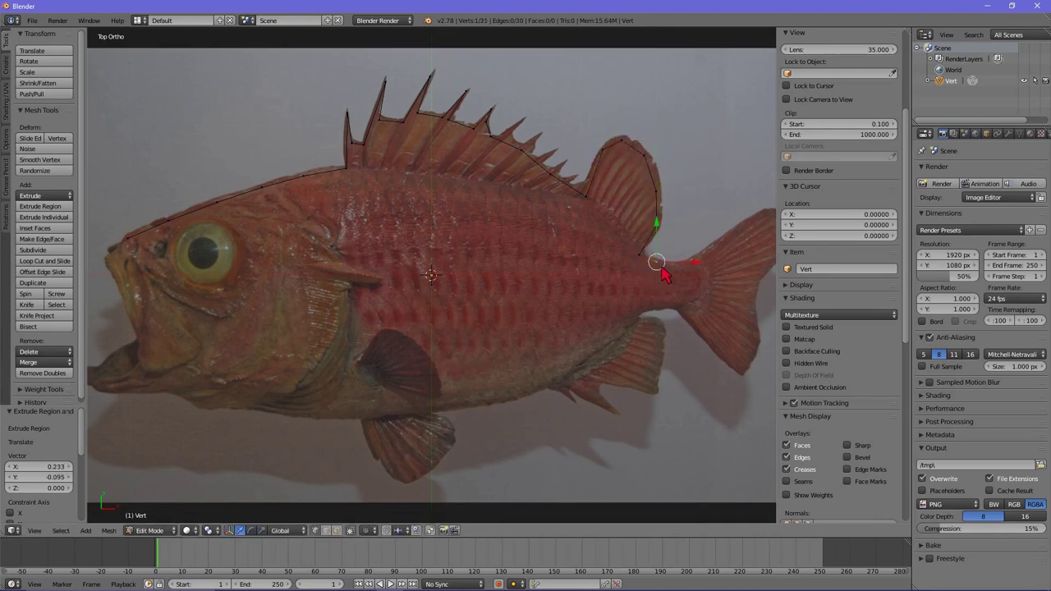
{"action": "key", "text": "e"}
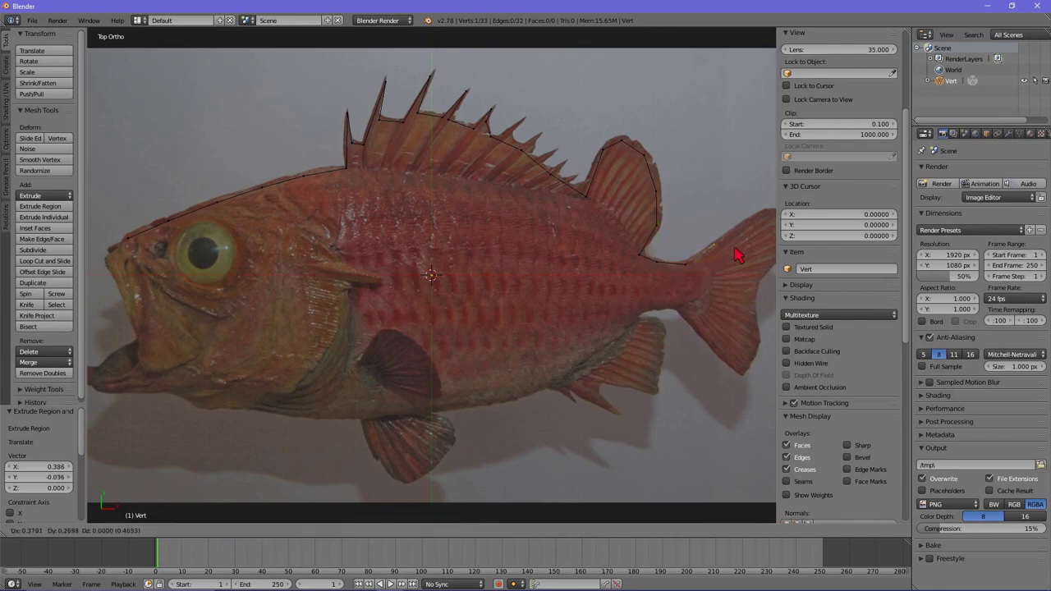
{"action": "left_click", "coordinate": [737, 255]}
{"action": "key", "text": "e"}
{"action": "left_click", "coordinate": [755, 215]}
{"action": "key", "text": "e"}
{"action": "right_click", "coordinate": [766, 224]}
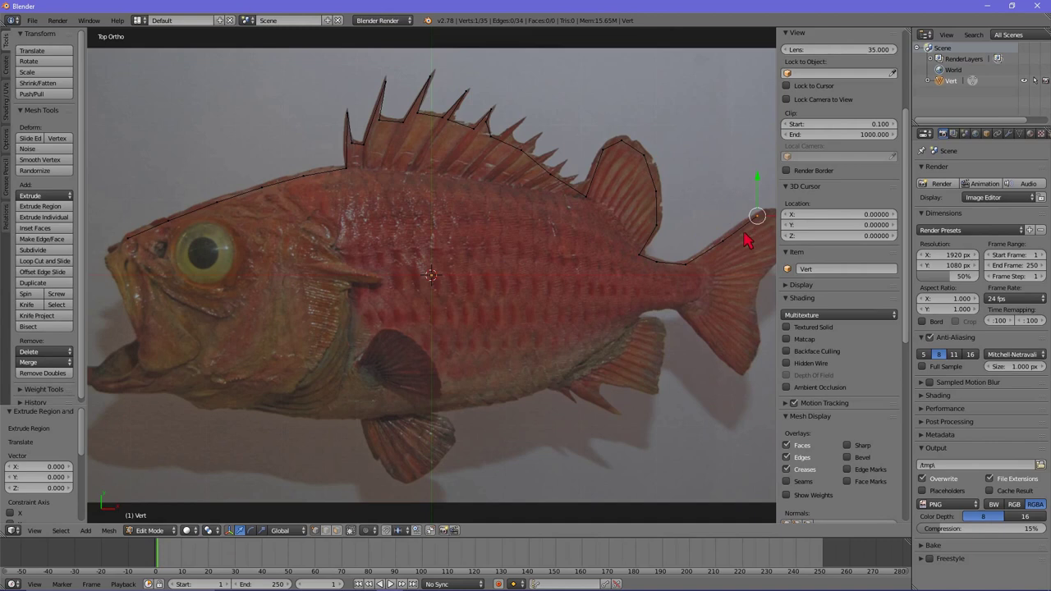
- Pan to show the tail and trace from its upper tip down the rear edge to the lower tip
{"action": "middle_click_drag", "start_coordinate": [747, 239], "coordinate": [662, 220], "text": "shift"}
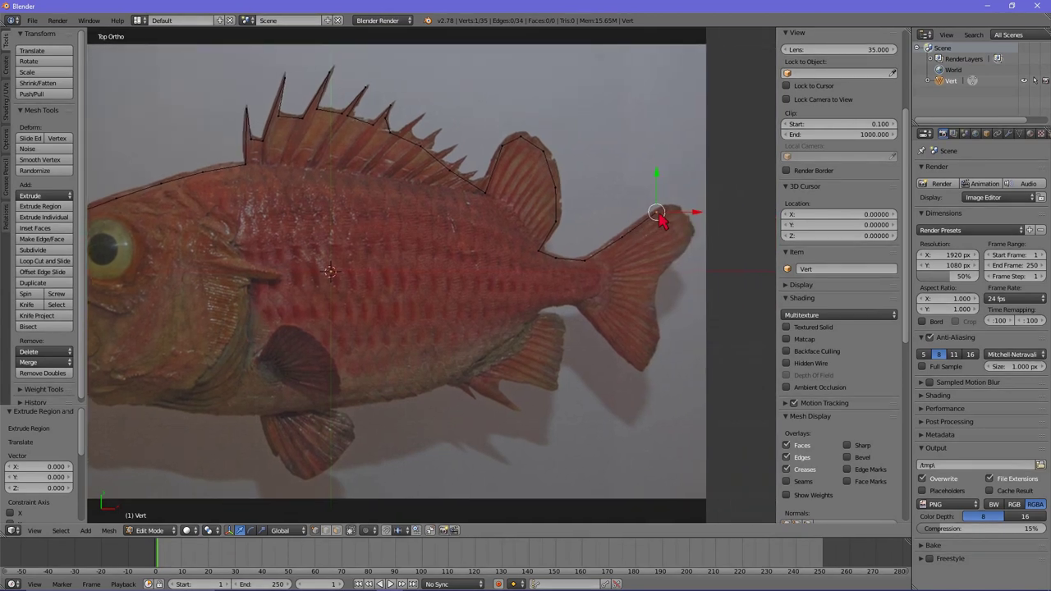
{"action": "key", "text": "e"}
{"action": "left_click", "coordinate": [675, 211]}
{"action": "key", "text": "e"}
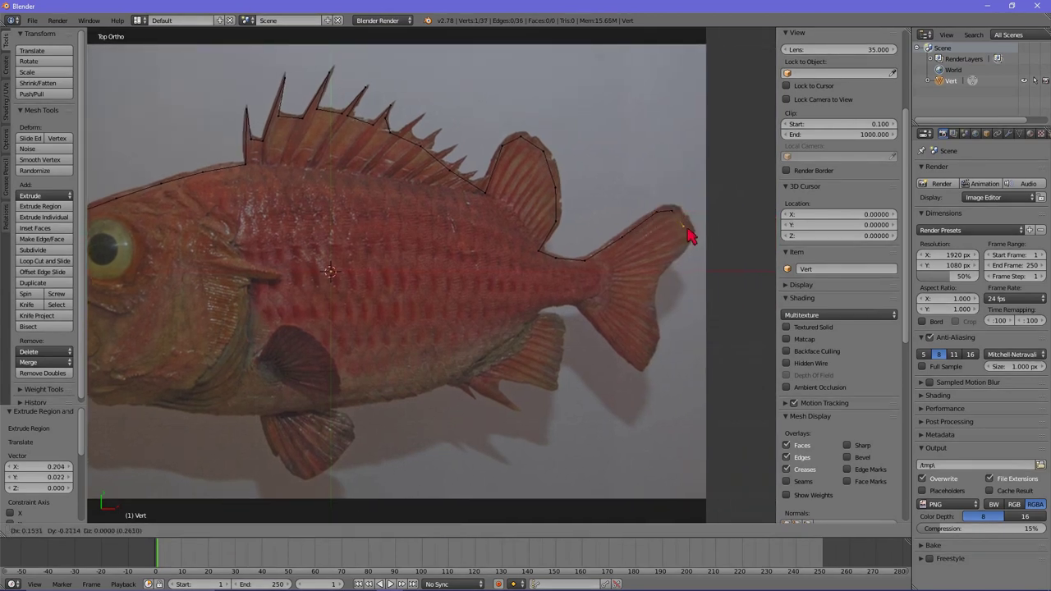
{"action": "left_click", "coordinate": [688, 230]}
{"action": "key", "text": "e"}
{"action": "left_click", "coordinate": [686, 251]}
{"action": "key", "text": "e"}
{"action": "left_click", "coordinate": [669, 266]}
{"action": "key", "text": "e"}
{"action": "left_click", "coordinate": [654, 282]}
{"action": "key", "text": "e"}
{"action": "left_click", "coordinate": [654, 319]}
{"action": "key", "text": "e"}
{"action": "left_click", "coordinate": [650, 362]}
- Trace along the lower tail edge back to below the tail base
{"action": "key", "text": "e"}
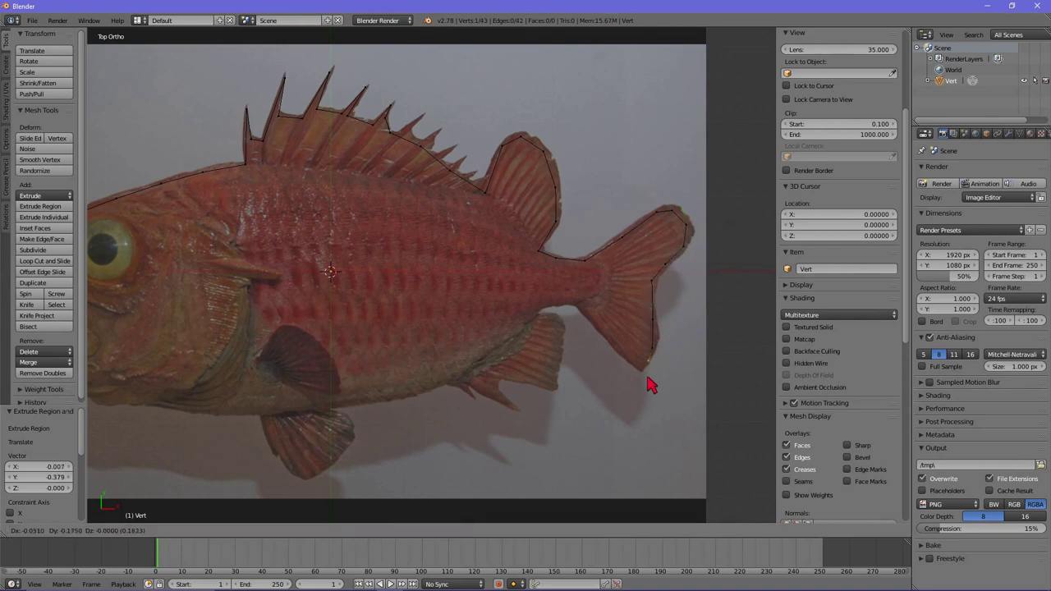
{"action": "left_click", "coordinate": [643, 383]}
{"action": "key", "text": "e"}
{"action": "left_click", "coordinate": [614, 361]}
{"action": "key", "text": "e"}
{"action": "left_click", "coordinate": [584, 310]}
{"action": "key", "text": "e"}
{"action": "left_click", "coordinate": [570, 312]}
{"action": "key", "text": "e"}
{"action": "left_click", "coordinate": [535, 321]}
{"action": "key", "text": "e"}
{"action": "left_click", "coordinate": [530, 333]}
- Trace the anal fin down its edge, along its bottom, to its tip
{"action": "key", "text": "e"}
{"action": "left_click", "coordinate": [551, 337]}
{"action": "key", "text": "e"}
{"action": "left_click", "coordinate": [553, 364]}
{"action": "key", "text": "e"}
{"action": "left_click", "coordinate": [545, 404]}
{"action": "key", "text": "e"}
{"action": "left_click", "coordinate": [498, 399]}
{"action": "key", "text": "e"}
{"action": "left_click", "coordinate": [485, 405]}
{"action": "key", "text": "e"}
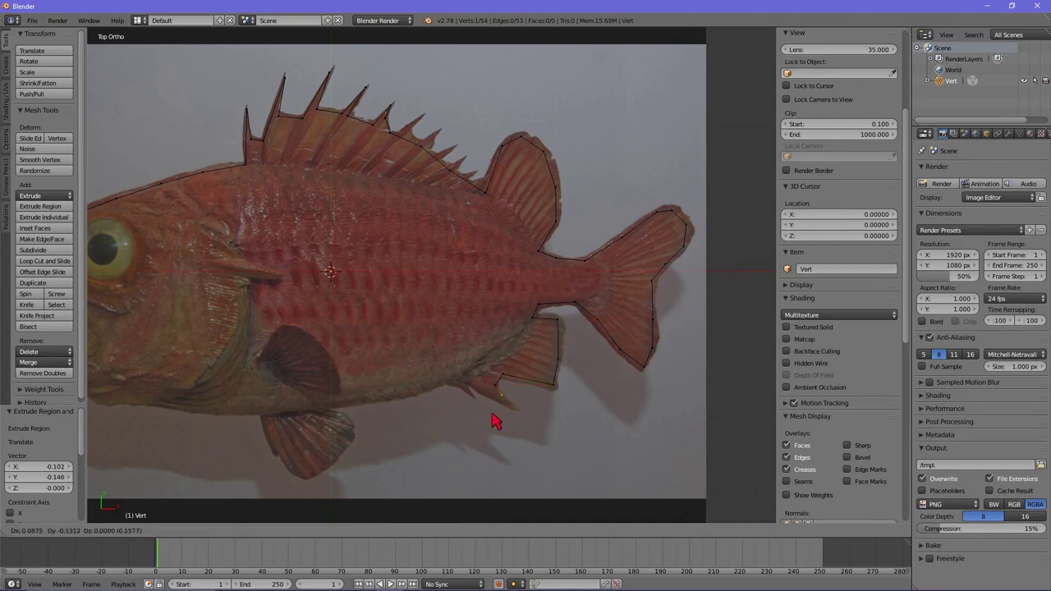
{"action": "left_click", "coordinate": [509, 433]}
- Trace along the belly and around the pelvic fin
{"action": "key", "text": "e"}
{"action": "left_click", "coordinate": [389, 418]}
{"action": "key", "text": "e"}
{"action": "left_click", "coordinate": [298, 433]}
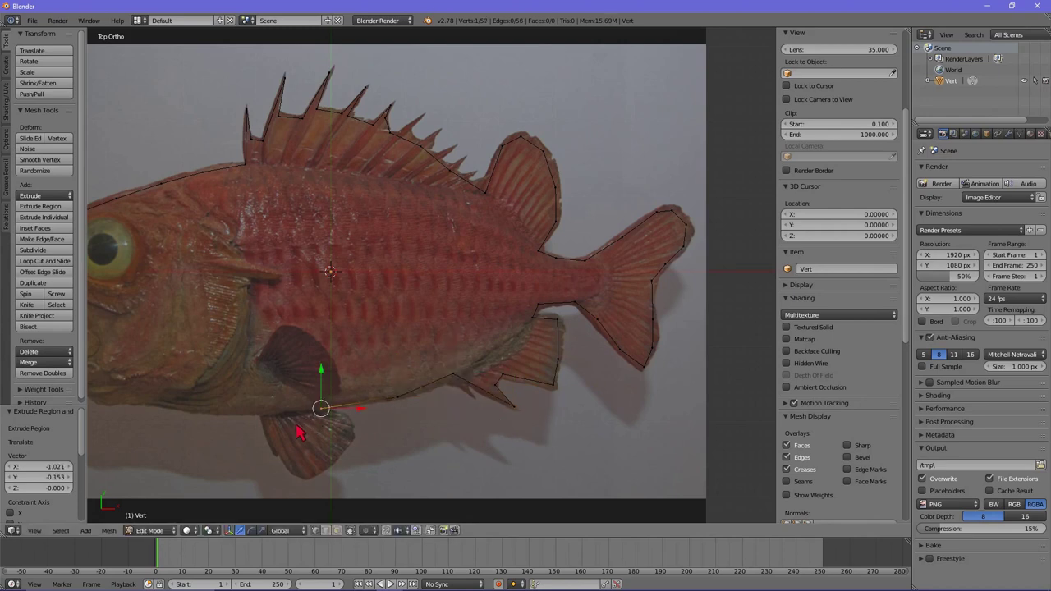
{"action": "key", "text": "e"}
{"action": "left_click", "coordinate": [330, 458]}
{"action": "key", "text": "e"}
{"action": "left_click", "coordinate": [315, 489]}
{"action": "key", "text": "e"}
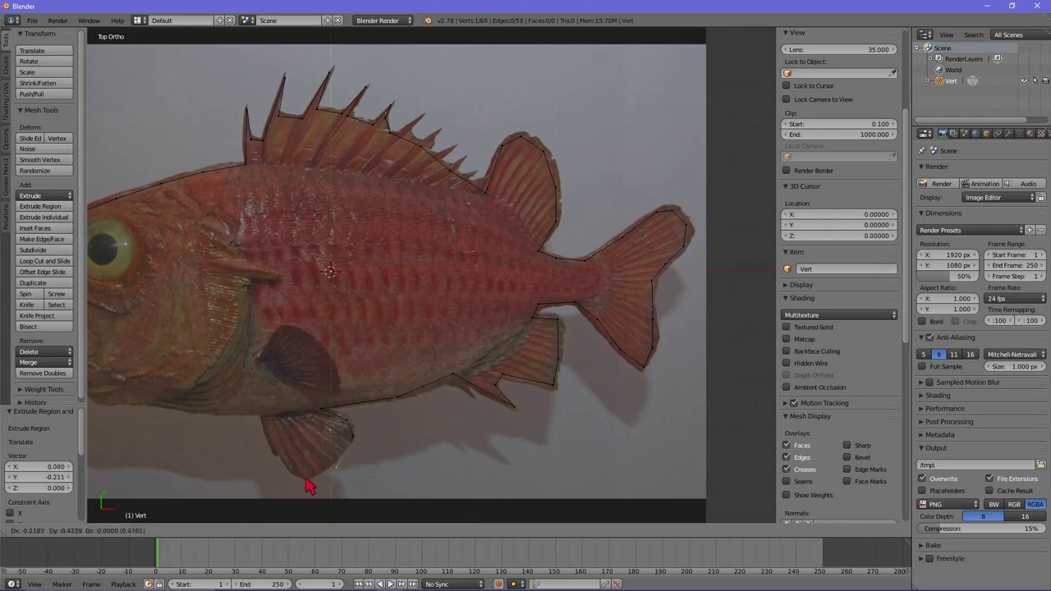
{"action": "left_click", "coordinate": [302, 484]}
{"action": "key", "text": "e"}
{"action": "left_click", "coordinate": [276, 491]}
{"action": "key", "text": "e"}
{"action": "left_click", "coordinate": [257, 484]}
- Trace the belly ahead of the pelvic fin forward to the lower head
{"action": "key", "text": "e"}
{"action": "left_click", "coordinate": [248, 459]}
{"action": "key", "text": "e"}
{"action": "left_click", "coordinate": [263, 412]}
{"action": "key", "text": "e"}
{"action": "left_click", "coordinate": [212, 411]}
{"action": "key", "text": "e"}
{"action": "left_click", "coordinate": [158, 419]}
{"action": "key", "text": "e"}
{"action": "left_click", "coordinate": [91, 415]}
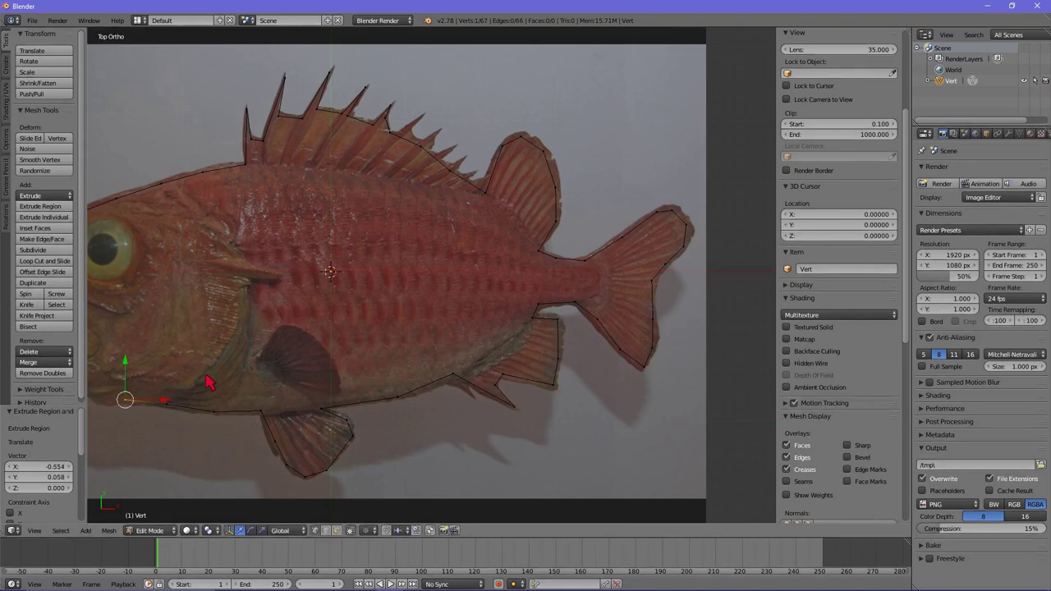
- Extrude outline vertices along the fish's lower jaw forward to the chin tip
{"action": "middle_click_drag", "start_coordinate": [211, 381], "coordinate": [476, 387], "text": "shift"}
{"action": "scroll", "coordinate": [394, 419], "scroll_direction": "up", "scroll_amount": 4}
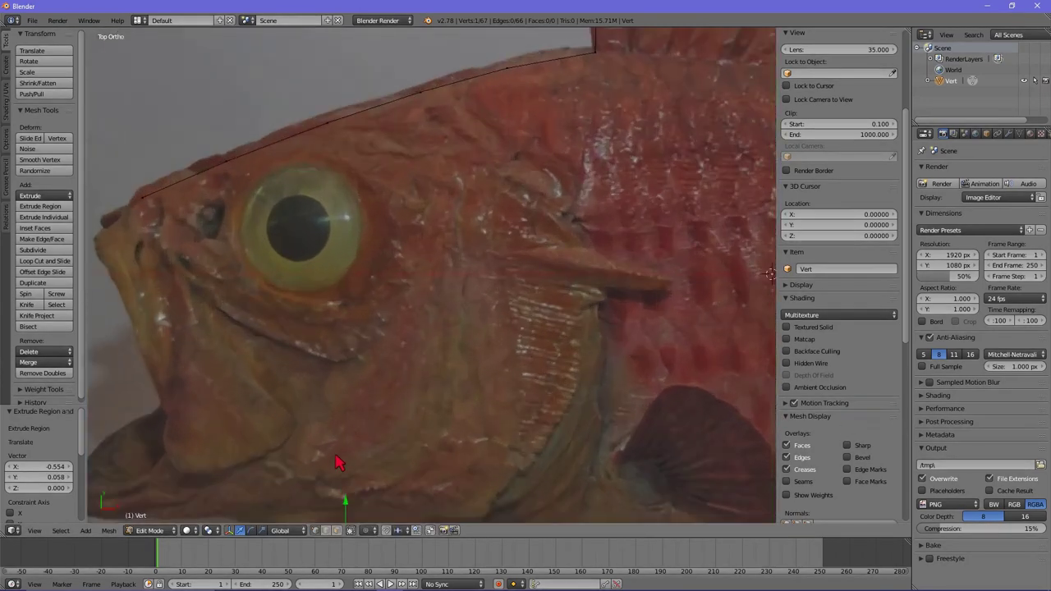
{"action": "mouse_move", "coordinate": [336, 462]}
{"action": "middle_mouse_down", "text": "shift"}
{"action": "mouse_move", "coordinate": [399, 345]}
{"action": "mouse_move", "coordinate": [420, 335]}
{"action": "middle_mouse_up", "text": "shift"}
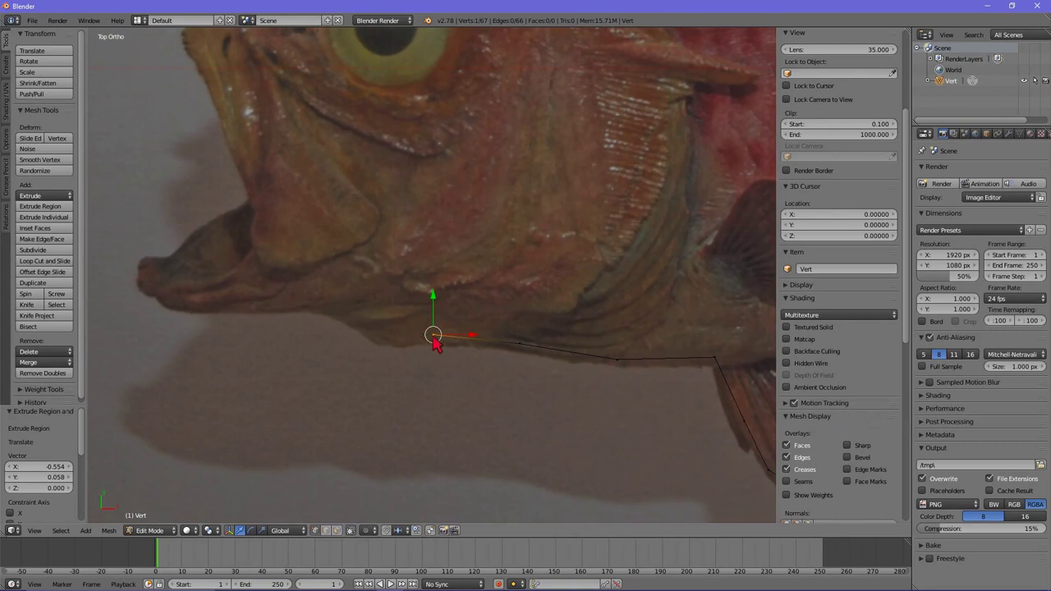
{"action": "key", "text": "e"}
{"action": "left_click", "coordinate": [390, 340]}
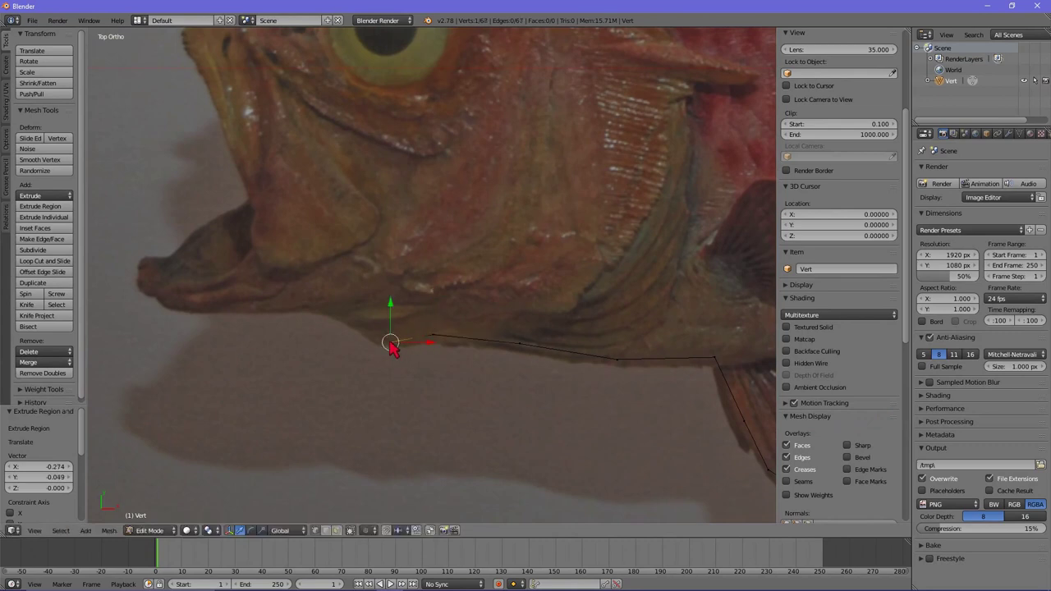
{"action": "key", "text": "e"}
{"action": "left_click", "coordinate": [351, 318]}
{"action": "key", "text": "e"}
{"action": "left_click", "coordinate": [304, 308]}
{"action": "key", "text": "e"}
{"action": "left_click", "coordinate": [244, 308]}
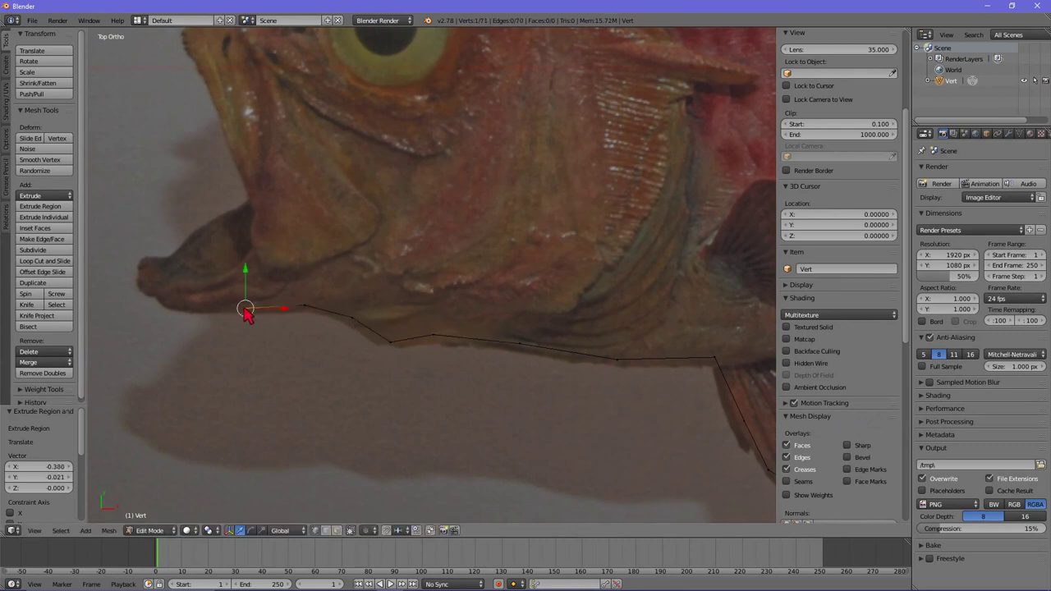
{"action": "key", "text": "e"}
{"action": "left_click", "coordinate": [196, 310]}
{"action": "key", "text": "e"}
{"action": "left_click", "coordinate": [161, 306]}
{"action": "key", "text": "e"}
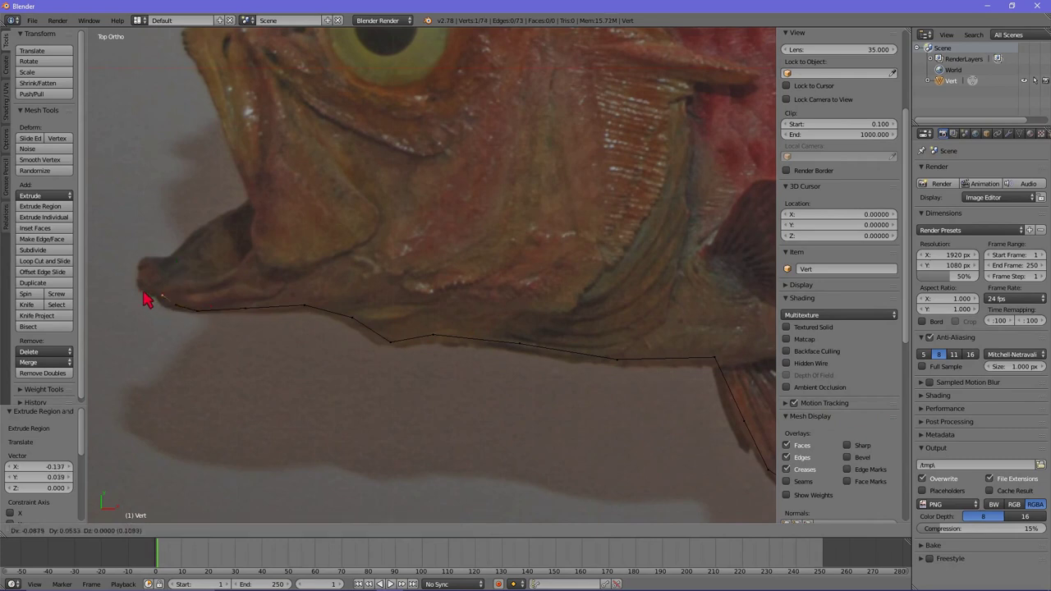
{"action": "left_click", "coordinate": [144, 294]}
{"action": "key", "text": "e"}
{"action": "left_click", "coordinate": [129, 293]}
- Continue the outline around the chin, along the lower lip and up through the open mouth to the upper lip
{"action": "key", "text": "e"}
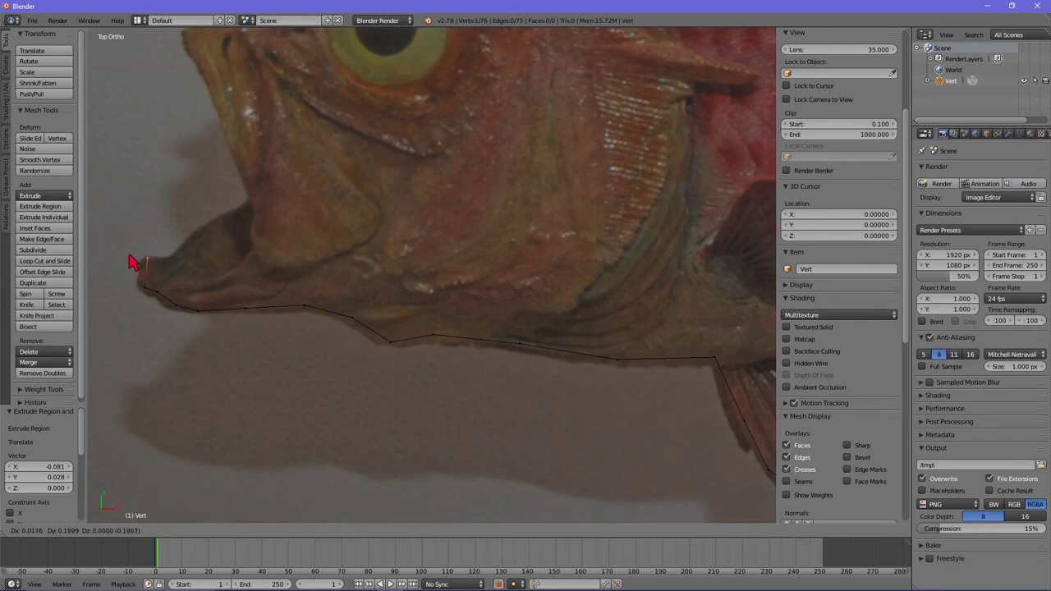
{"action": "left_click", "coordinate": [142, 263]}
{"action": "key", "text": "e"}
{"action": "left_click", "coordinate": [150, 262]}
{"action": "key", "text": "e"}
{"action": "left_click", "coordinate": [175, 257]}
{"action": "key", "text": "e"}
{"action": "left_click", "coordinate": [189, 243]}
{"action": "key", "text": "e"}
{"action": "left_click", "coordinate": [233, 228]}
{"action": "key", "text": "e"}
{"action": "left_click", "coordinate": [285, 189]}
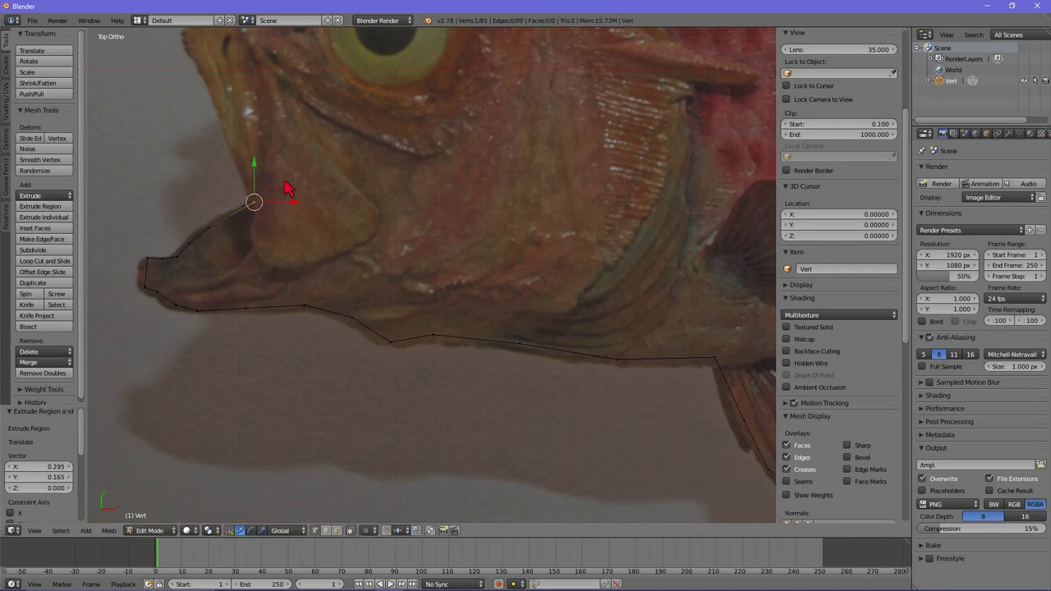
{"action": "key", "text": "e"}
{"action": "left_click", "coordinate": [263, 117]}
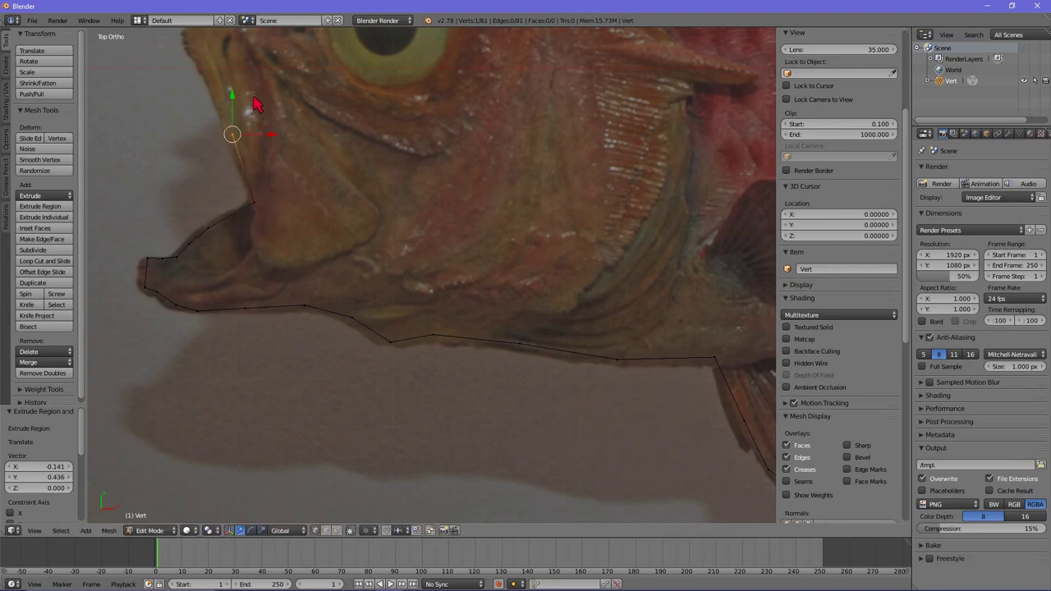
{"action": "key", "text": "e"}
{"action": "left_click", "coordinate": [229, 50]}
- Extrude outline vertices along the upper lip to the snout tip
{"action": "scroll", "coordinate": [281, 164], "scroll_direction": "down", "scroll_amount": 3}
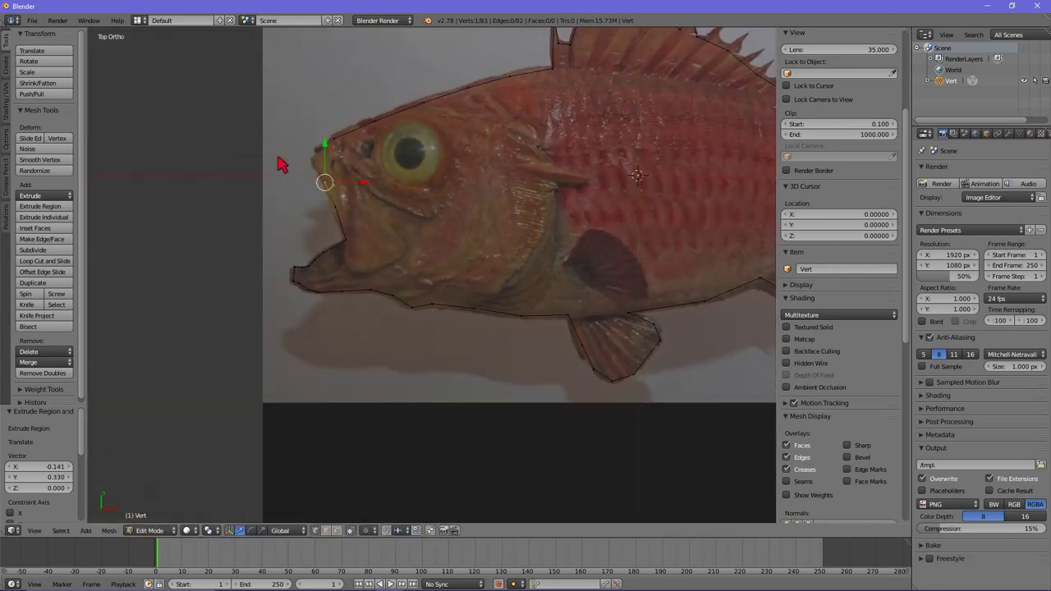
{"action": "scroll", "coordinate": [300, 189], "scroll_direction": "up", "scroll_amount": 1}
{"action": "scroll", "coordinate": [293, 219], "scroll_direction": "up", "scroll_amount": 2}
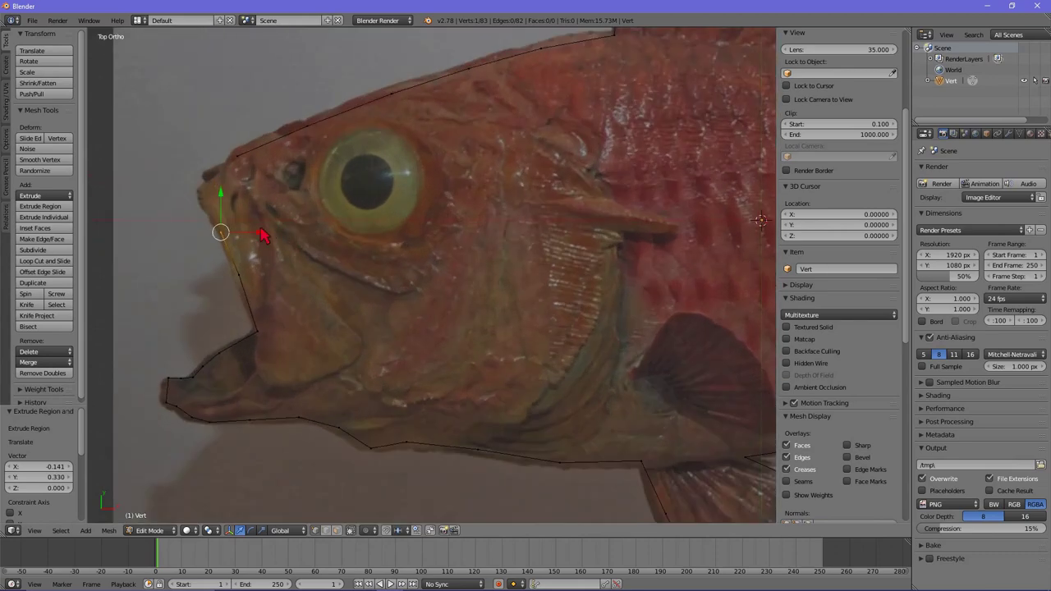
{"action": "key", "text": "e"}
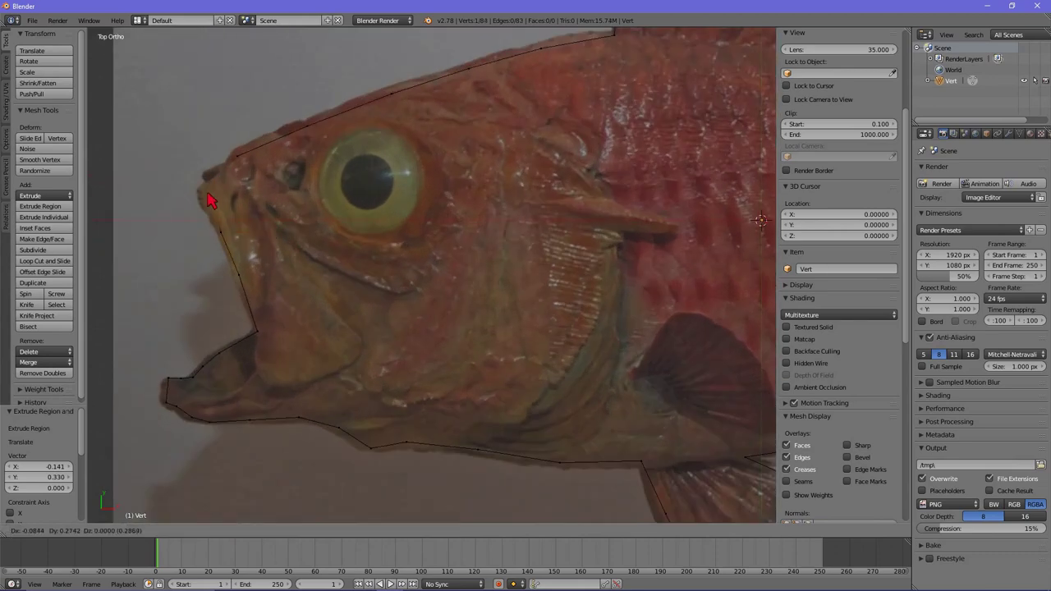
{"action": "left_click", "coordinate": [198, 192]}
{"action": "key", "text": "e"}
{"action": "left_click", "coordinate": [209, 175]}
{"action": "key", "text": "e"}
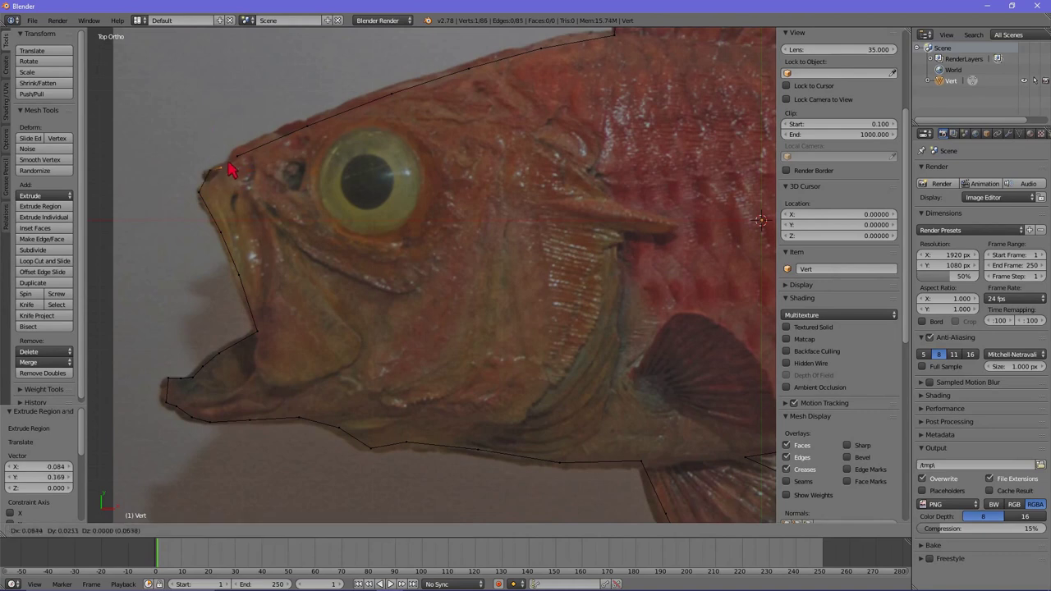
{"action": "left_click", "coordinate": [237, 170]}
- Extrude a final vertex onto the forehead beside the start, then select both loose ends
{"action": "scroll", "coordinate": [244, 181], "scroll_direction": "up", "scroll_amount": 2}
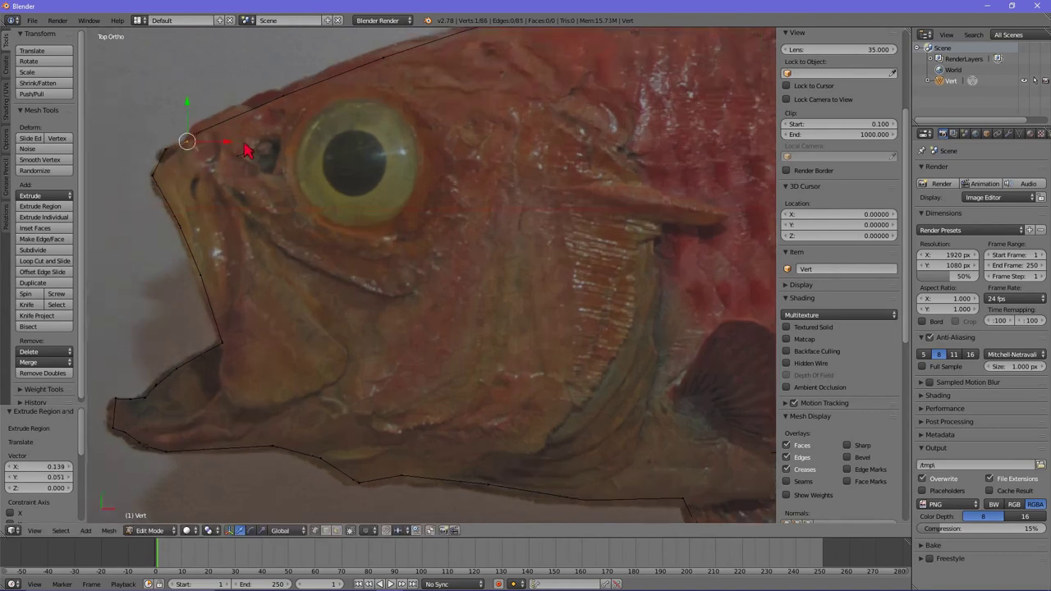
{"action": "scroll", "coordinate": [243, 181], "scroll_direction": "up", "scroll_amount": 2}
{"action": "middle_click_drag", "start_coordinate": [182, 143], "coordinate": [271, 197], "text": "shift"}
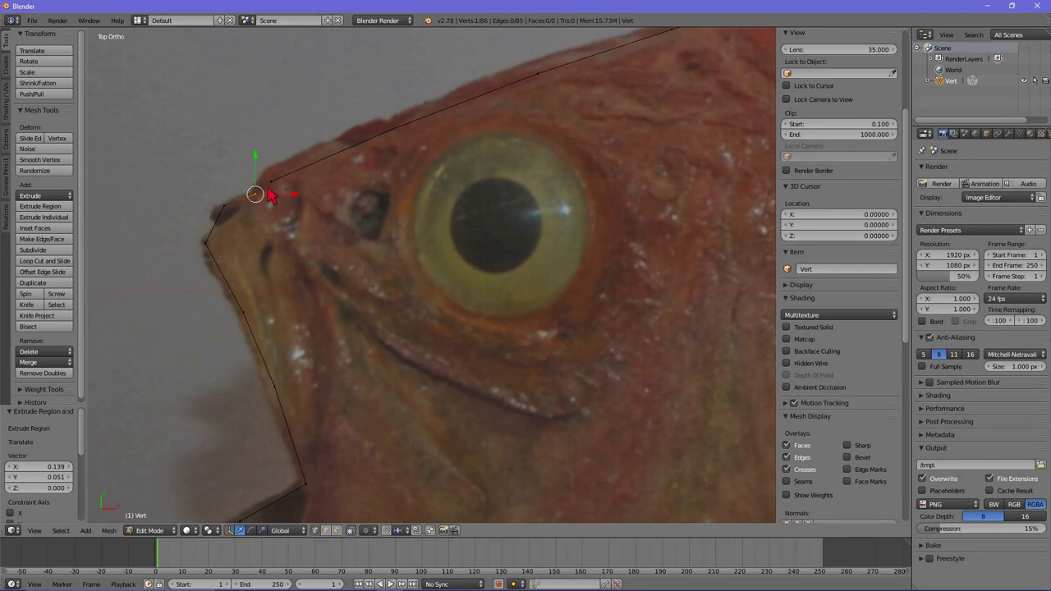
{"action": "key", "text": "e"}
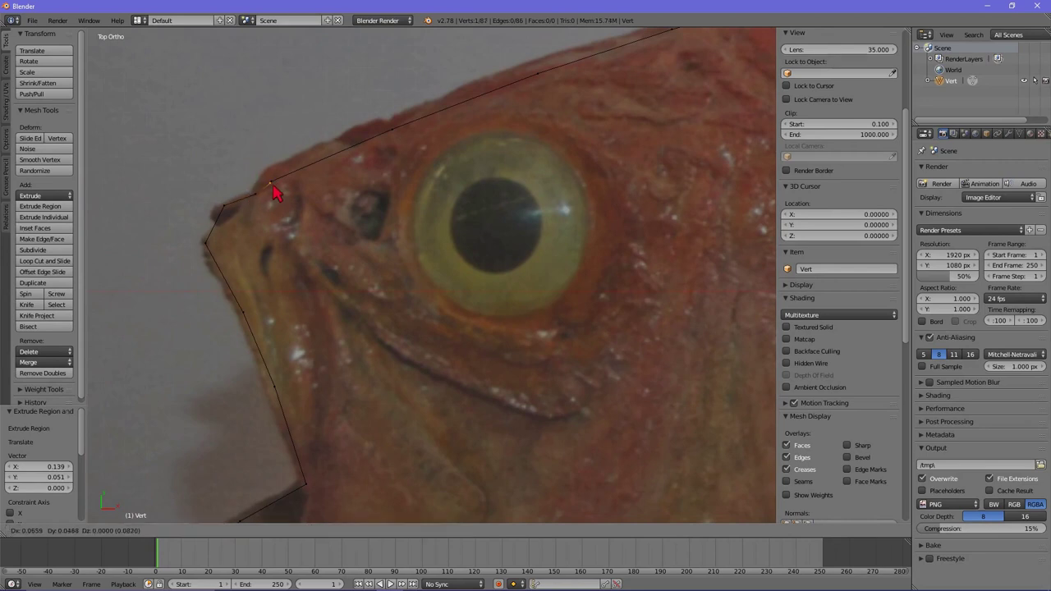
{"action": "left_click", "coordinate": [271, 181]}
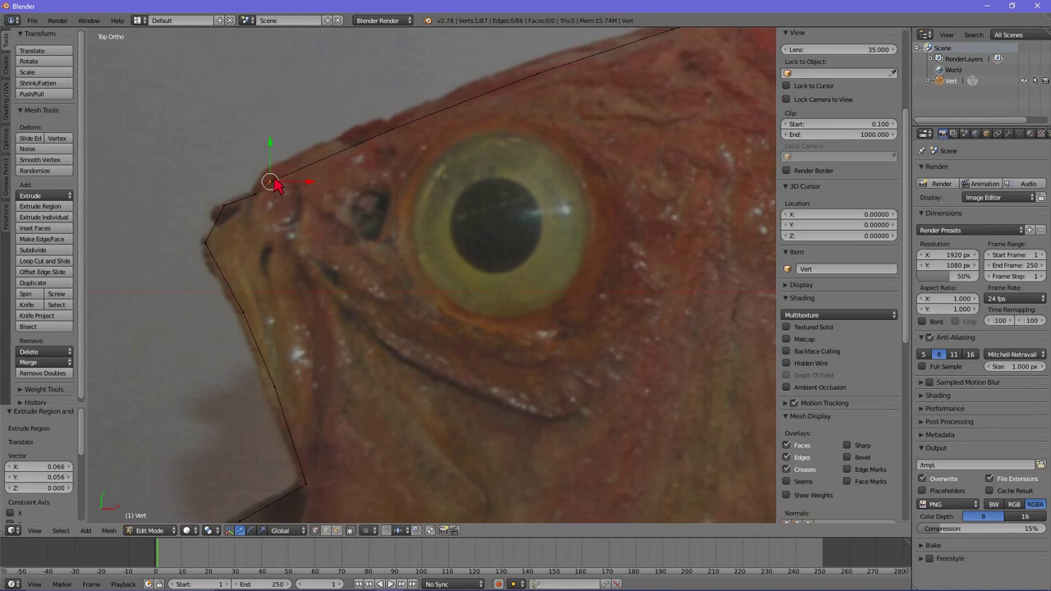
{"action": "right_click", "coordinate": [272, 182], "text": "shift"}
- Merge the two selected end vertices At Center with Mesh > Vertices > Merge
{"action": "left_click", "coordinate": [109, 531]}
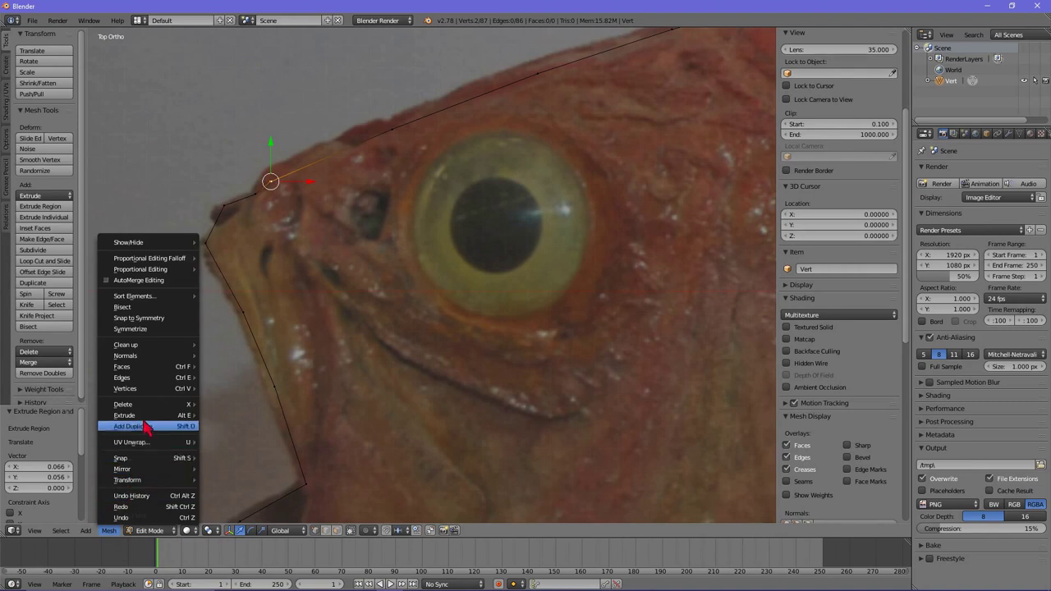
{"action": "mouse_move", "coordinate": [146, 389]}
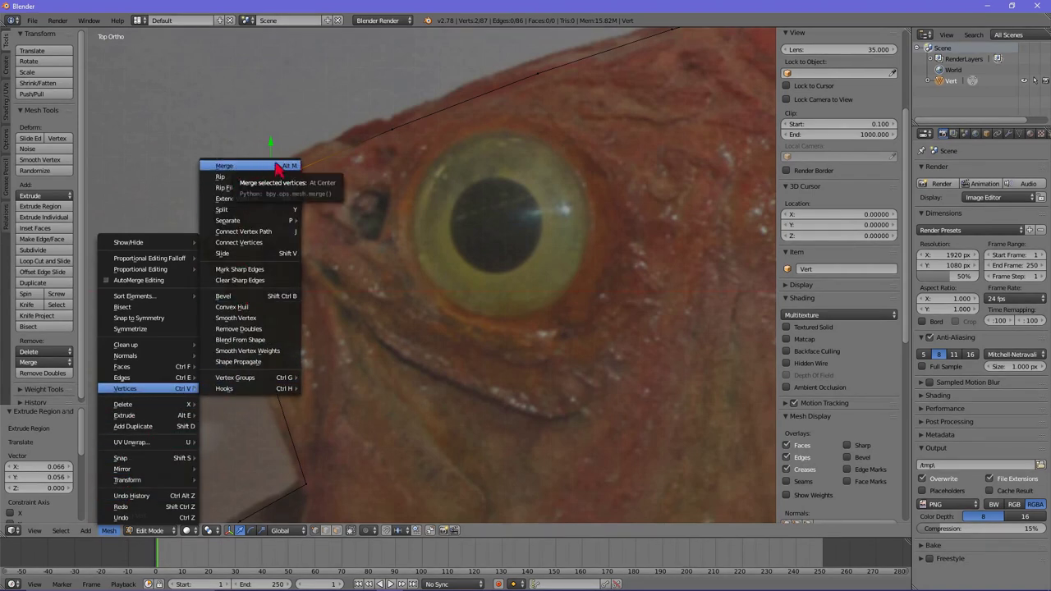
{"action": "left_click", "coordinate": [277, 167]}
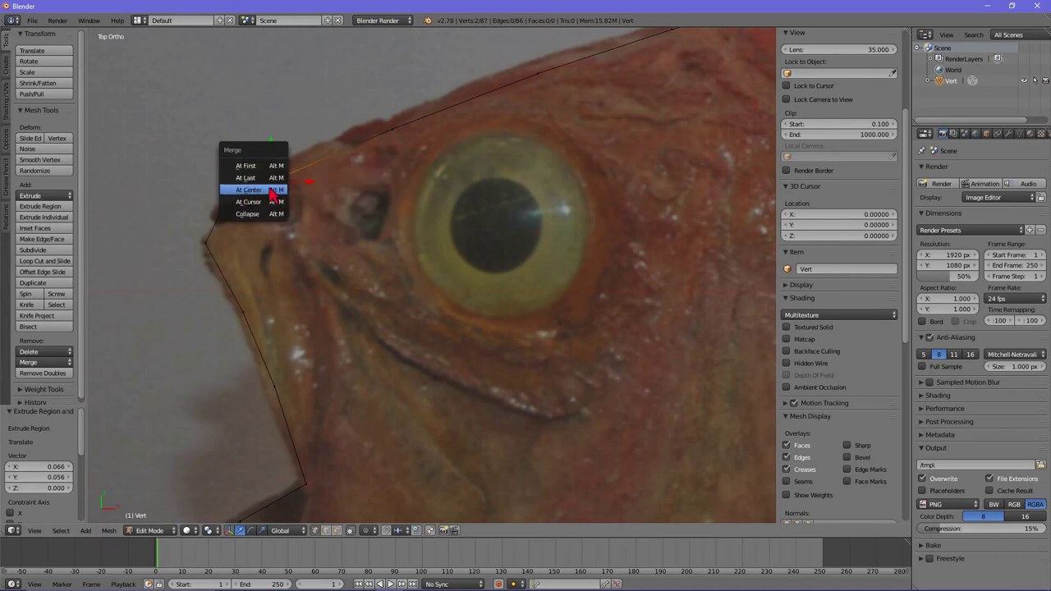
{"action": "left_click", "coordinate": [249, 189]}
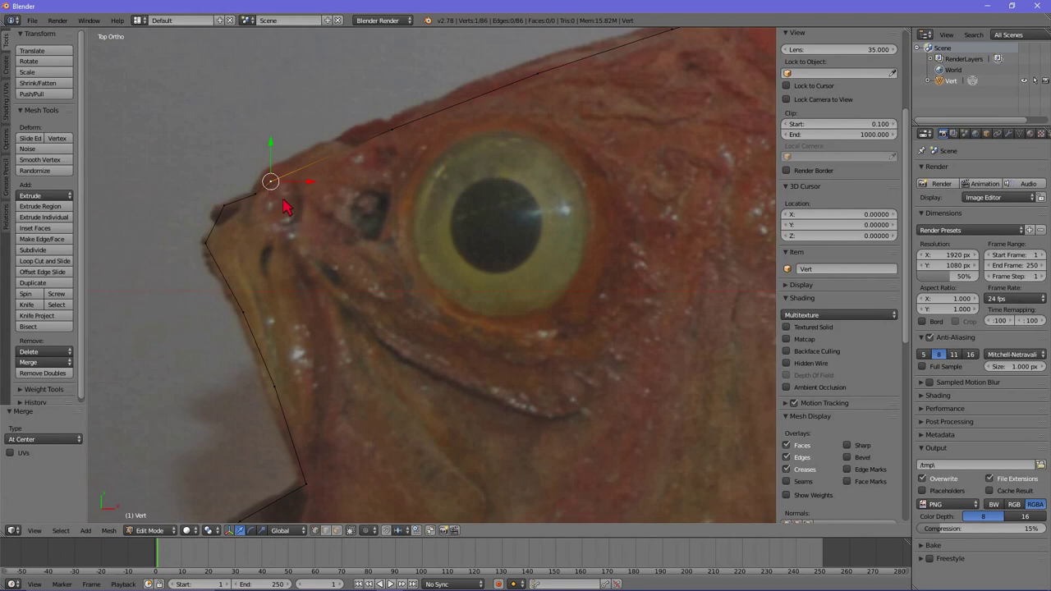
- Zoom out and pan to frame the whole closed outline, then return to Top Ortho view
{"action": "scroll", "coordinate": [283, 207], "scroll_direction": "down", "scroll_amount": 1}
{"action": "scroll", "coordinate": [293, 211], "scroll_direction": "down", "scroll_amount": 3}
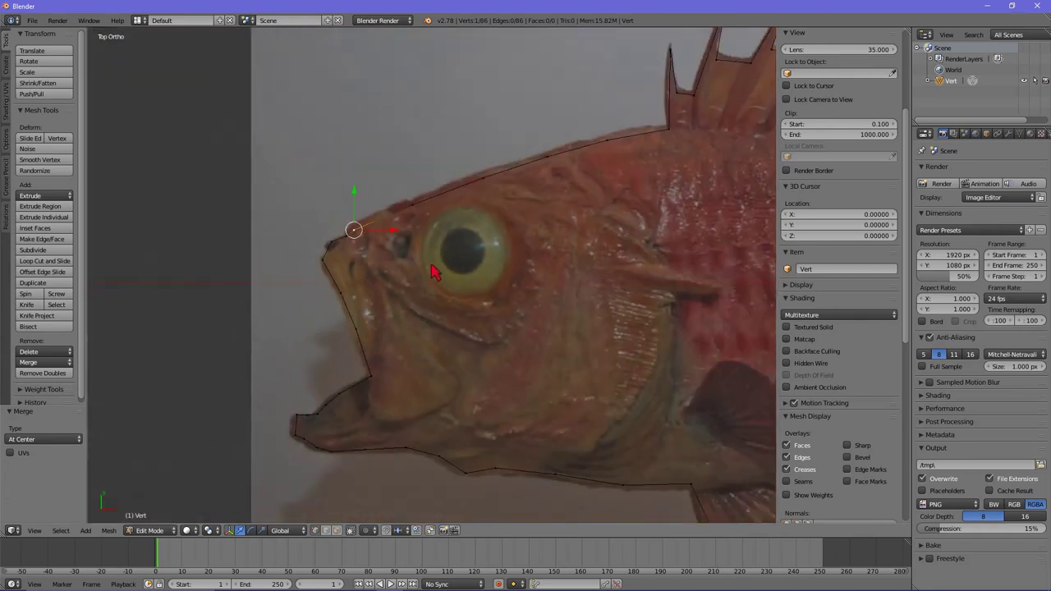
{"action": "scroll", "coordinate": [433, 269], "scroll_direction": "down", "scroll_amount": 3}
{"action": "scroll", "coordinate": [468, 279], "scroll_direction": "down", "scroll_amount": 2}
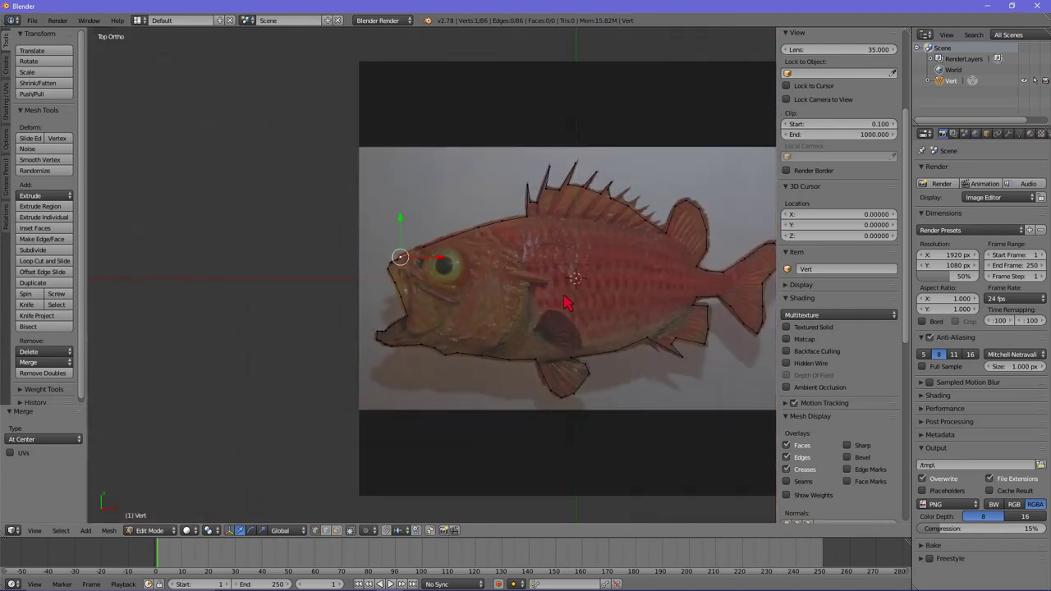
{"action": "middle_click_drag", "start_coordinate": [565, 300], "coordinate": [417, 268], "text": "shift"}
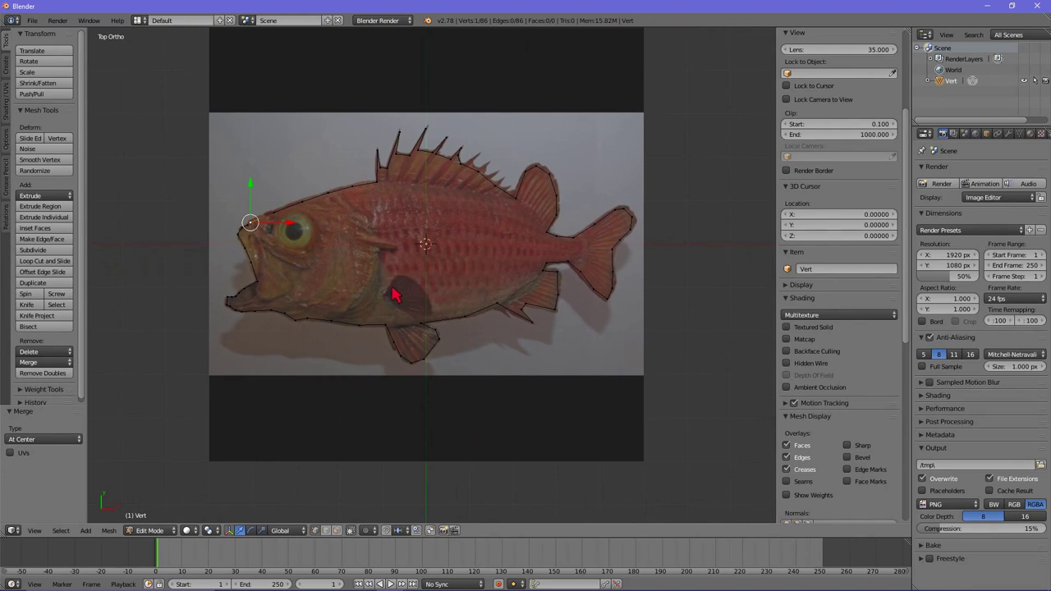
{"action": "mouse_move", "coordinate": [392, 294]}
{"action": "middle_mouse_down"}
{"action": "mouse_move", "coordinate": [418, 274]}
{"action": "mouse_move", "coordinate": [398, 213]}
{"action": "mouse_move", "coordinate": [352, 235]}
{"action": "mouse_move", "coordinate": [453, 281]}
{"action": "mouse_move", "coordinate": [426, 290]}
{"action": "mouse_move", "coordinate": [366, 276]}
{"action": "middle_mouse_up"}
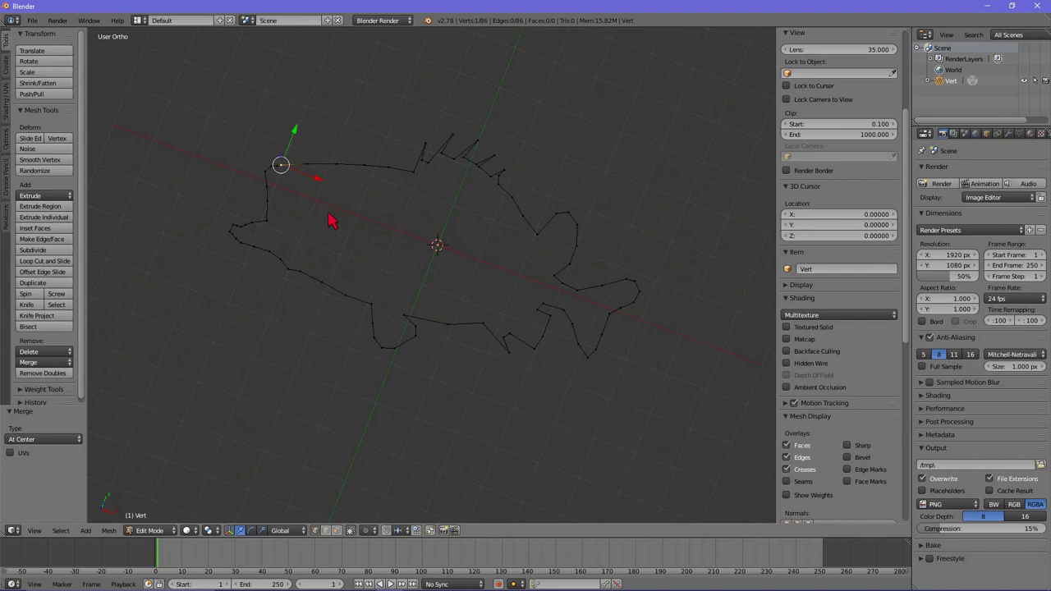
{"action": "key", "text": "KP_7"}
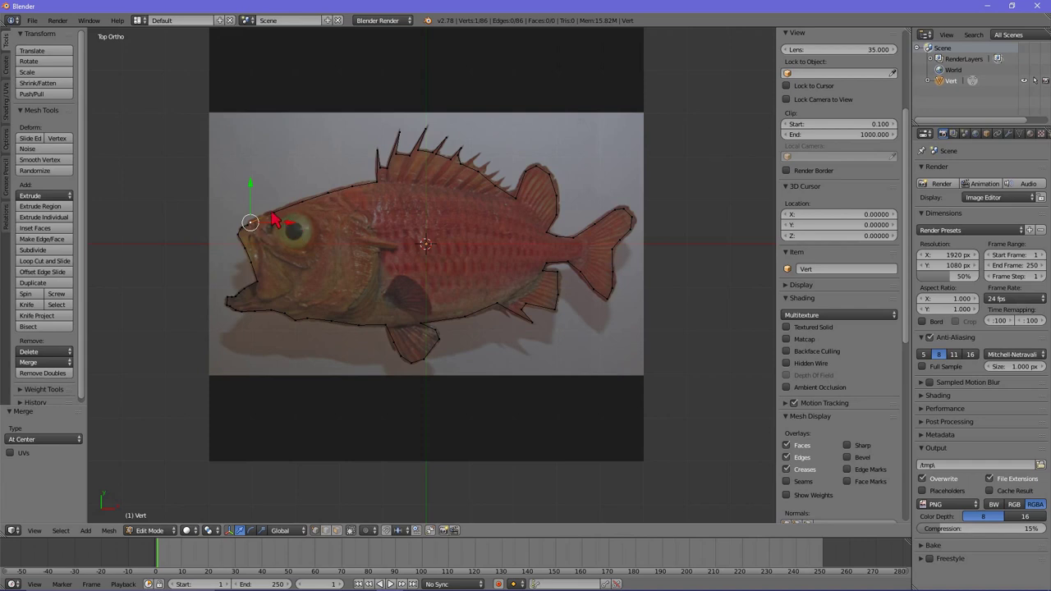
- Move the head vertex onto the photo's outline behind the eye, then deselect it
{"action": "key", "text": "g"}
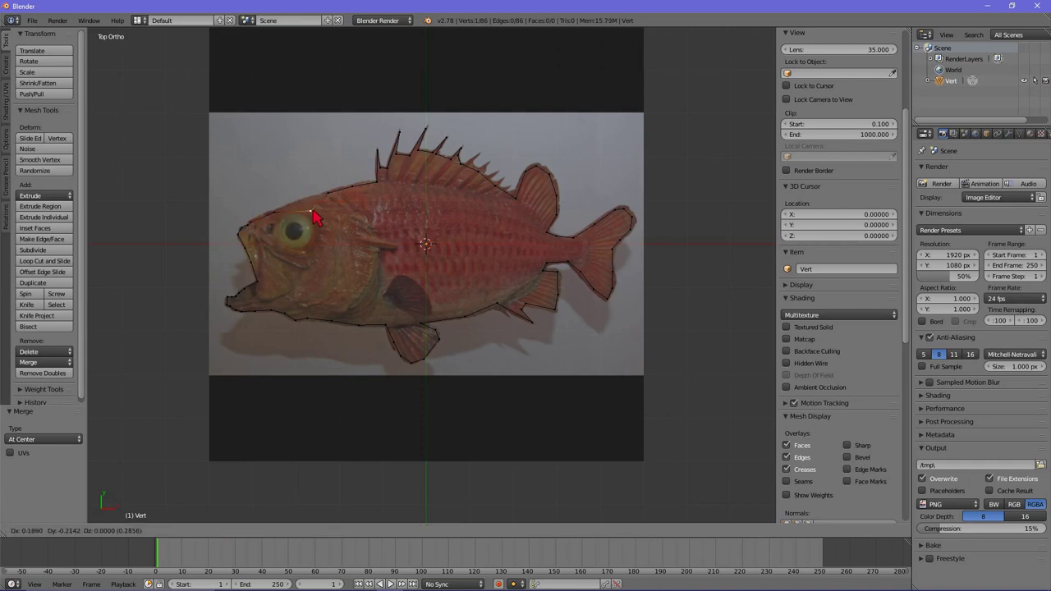
{"action": "left_click", "coordinate": [301, 203]}
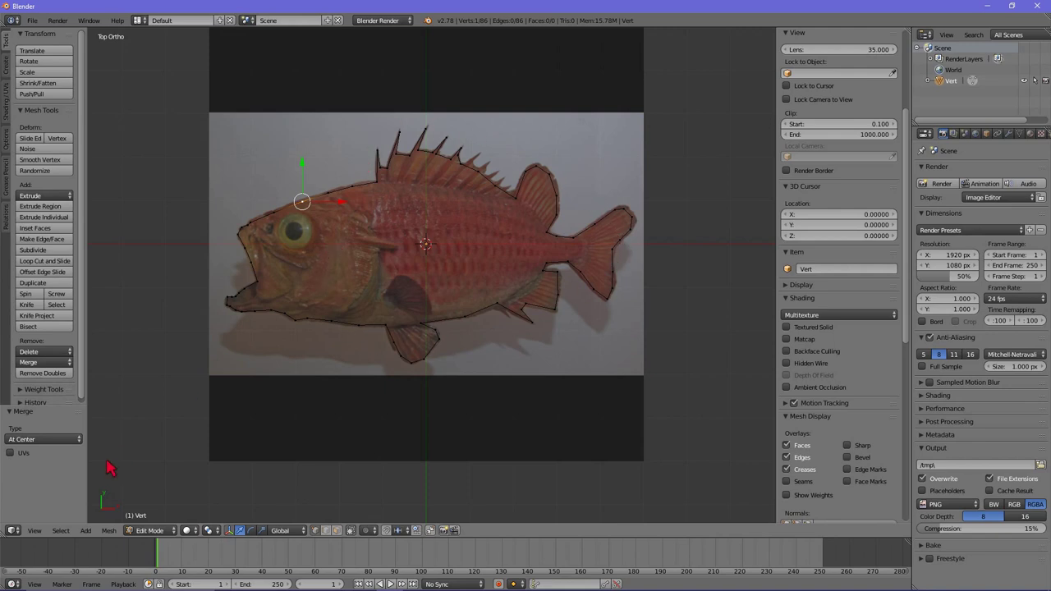
{"action": "left_click", "coordinate": [63, 532]}
{"action": "key", "text": "a"}
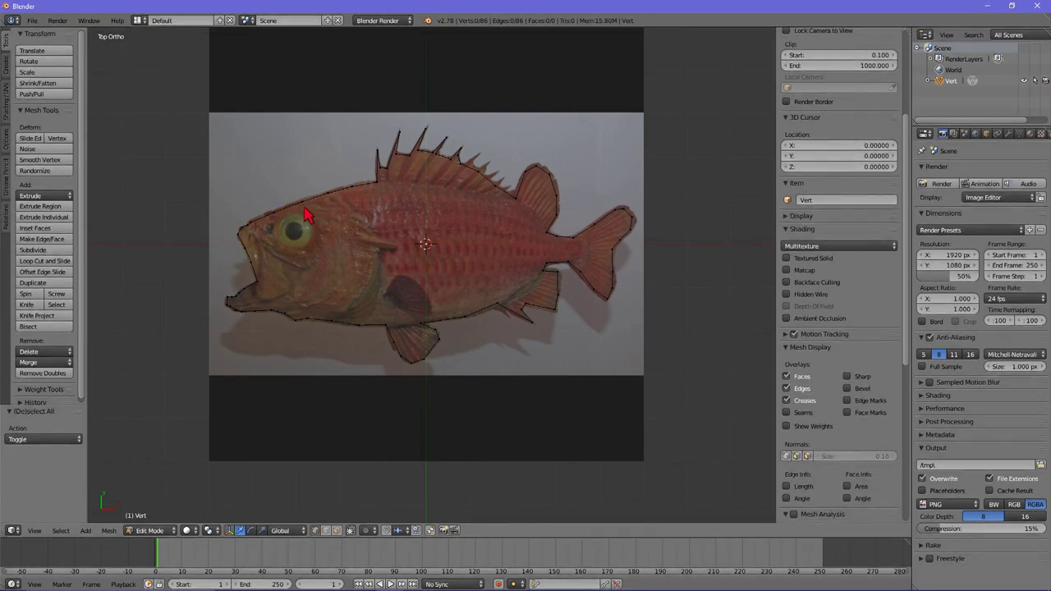
- After trying a few head-vertex selections, select all 86 outline vertices
{"action": "key", "text": "a"}
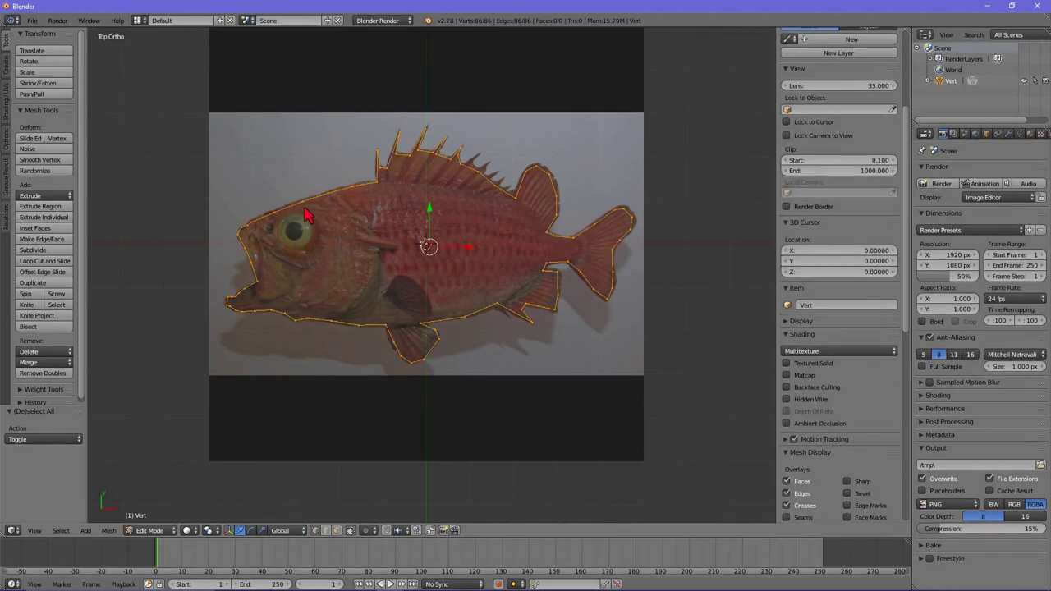
{"action": "key", "text": "a"}
{"action": "key", "text": "a"}
{"action": "key", "text": "a"}
{"action": "right_click", "coordinate": [276, 218]}
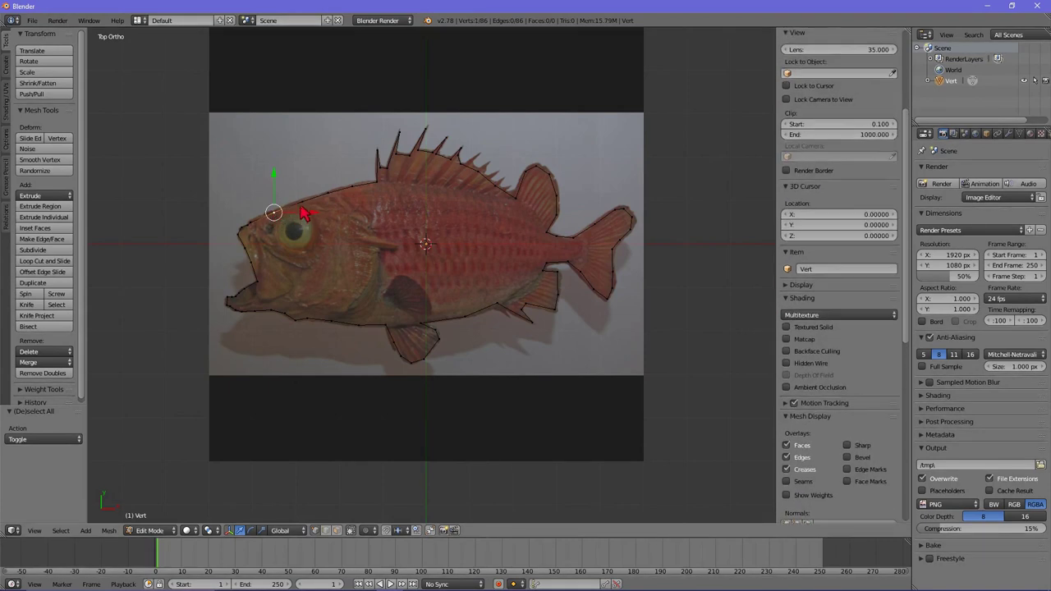
{"action": "right_click", "coordinate": [318, 206], "text": "shift"}
{"action": "right_click", "coordinate": [330, 198], "text": "shift"}
{"action": "right_click", "coordinate": [353, 188], "text": "shift"}
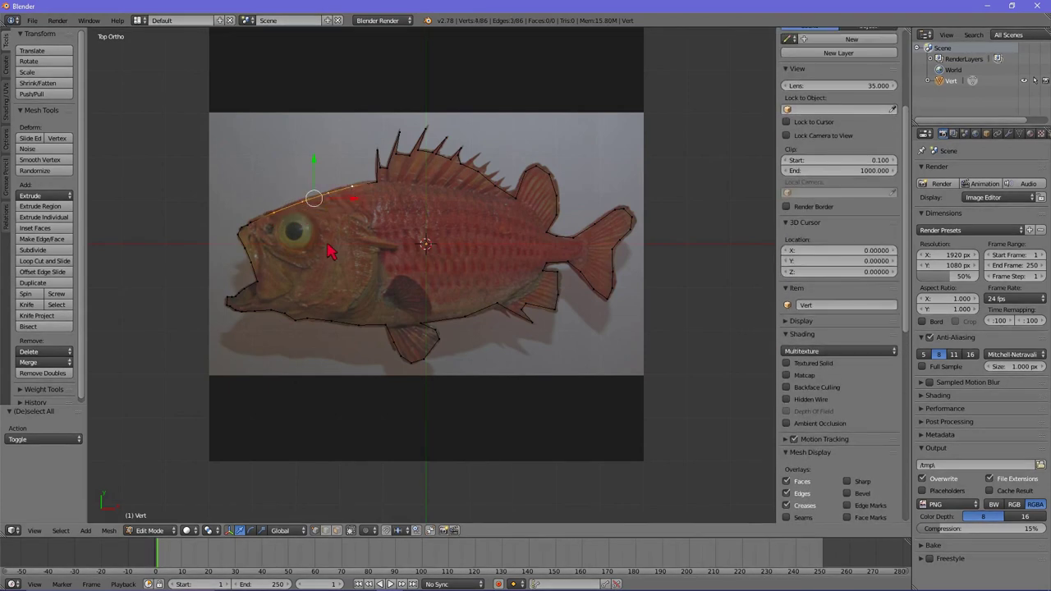
{"action": "key", "text": "a"}
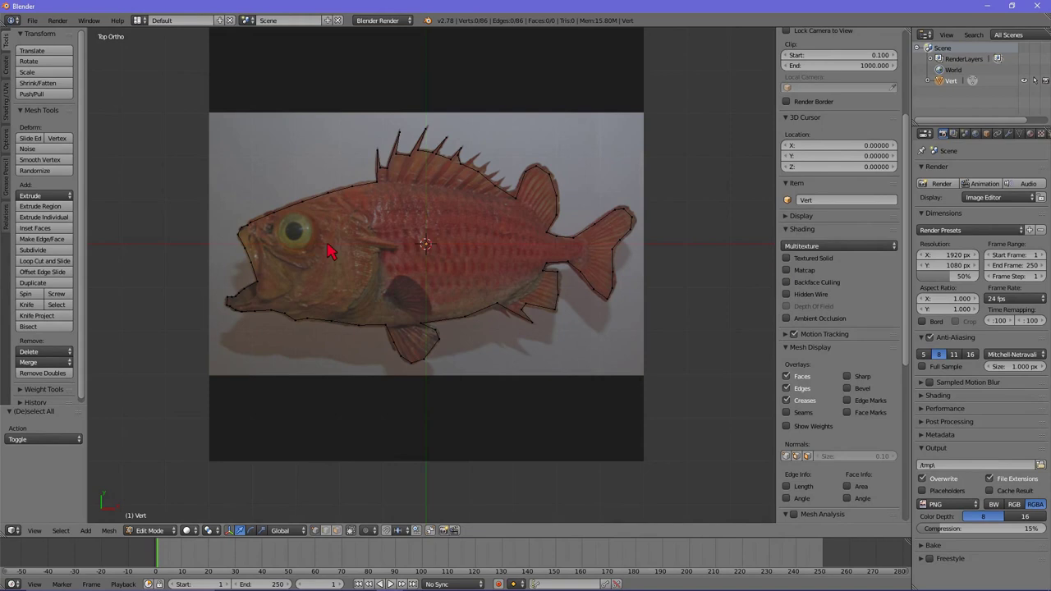
{"action": "key", "text": "a"}
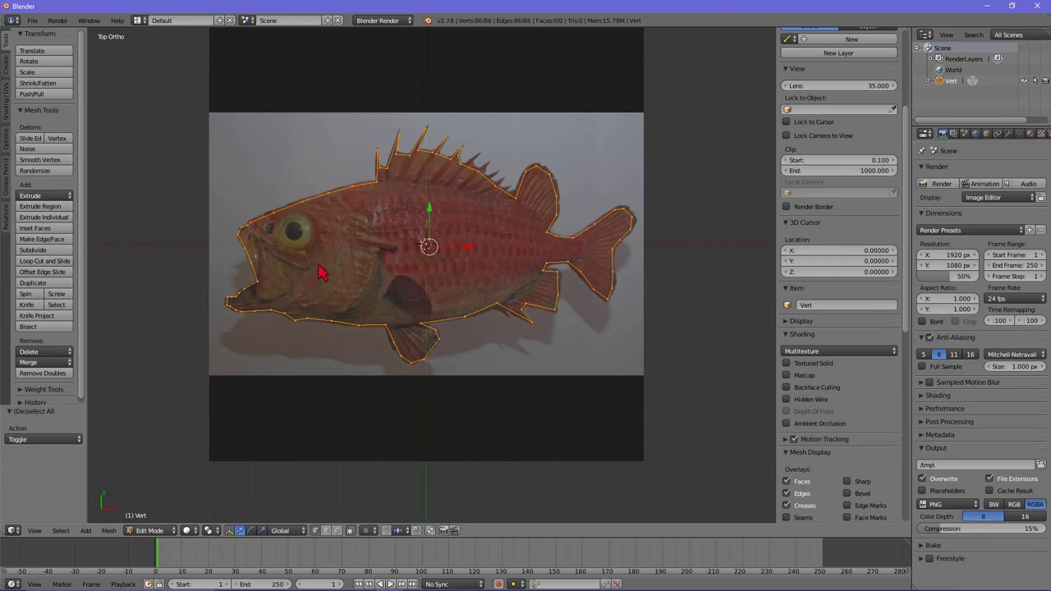
- Fill the selected outline with one face via Mesh > Faces > Make Edge/Face, then check it and return to Top Ortho
{"action": "left_click", "coordinate": [109, 532]}
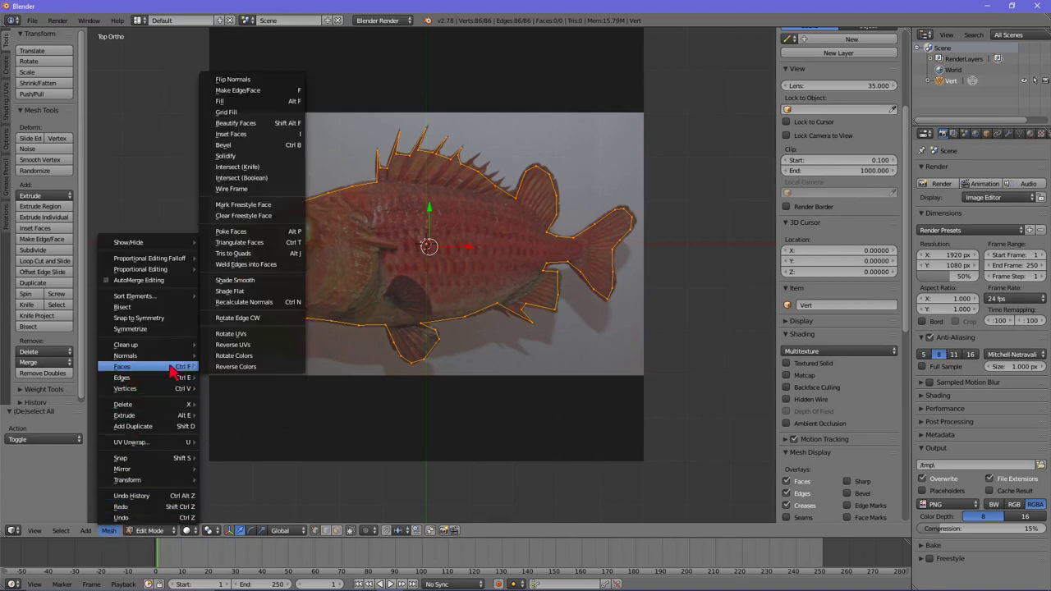
{"action": "mouse_move", "coordinate": [131, 366]}
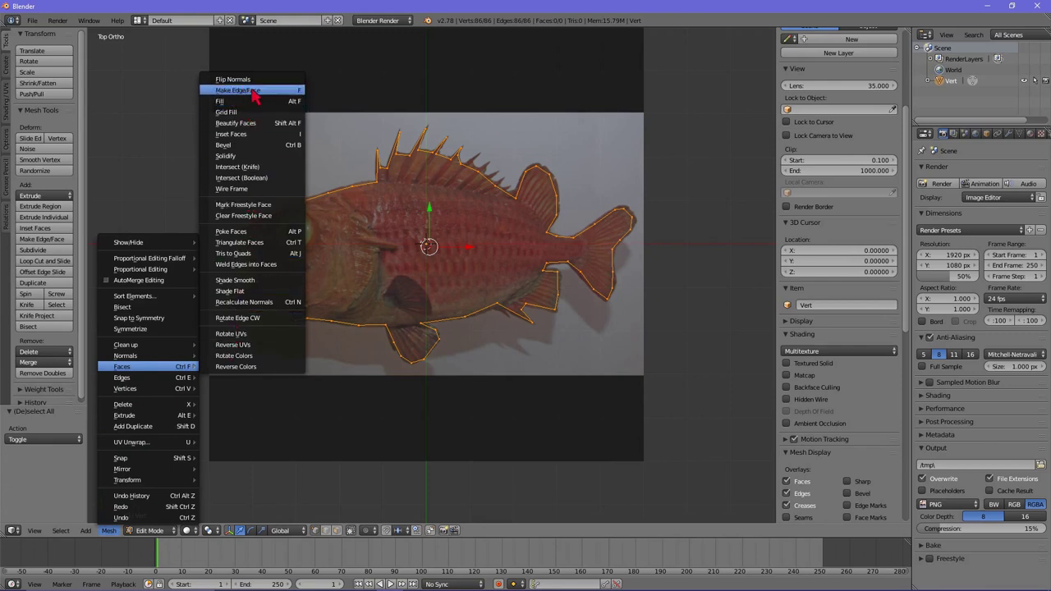
{"action": "left_click", "coordinate": [300, 92]}
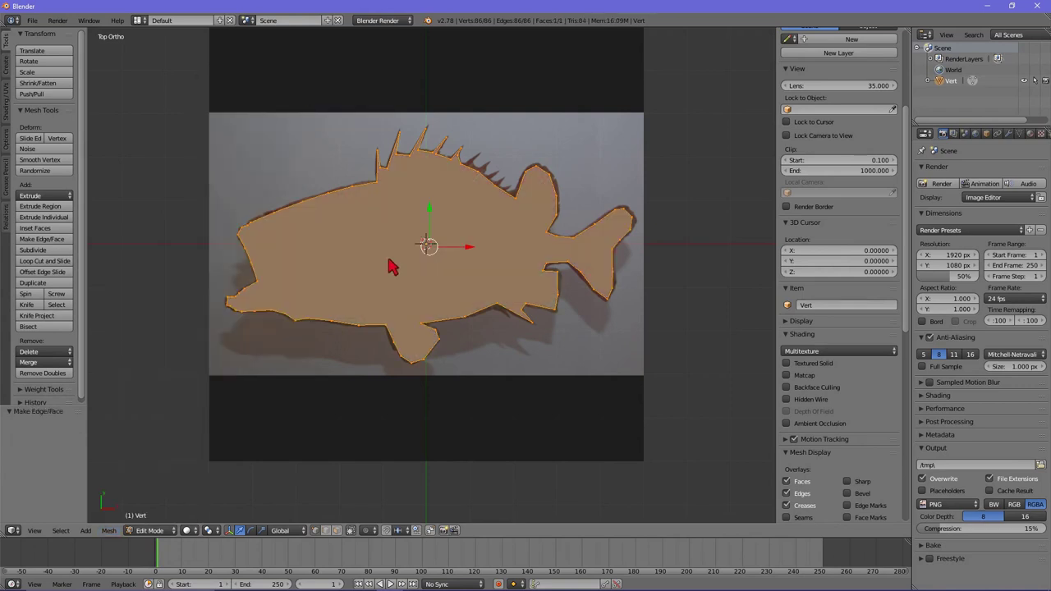
{"action": "middle_click_drag", "start_coordinate": [392, 268], "coordinate": [412, 230]}
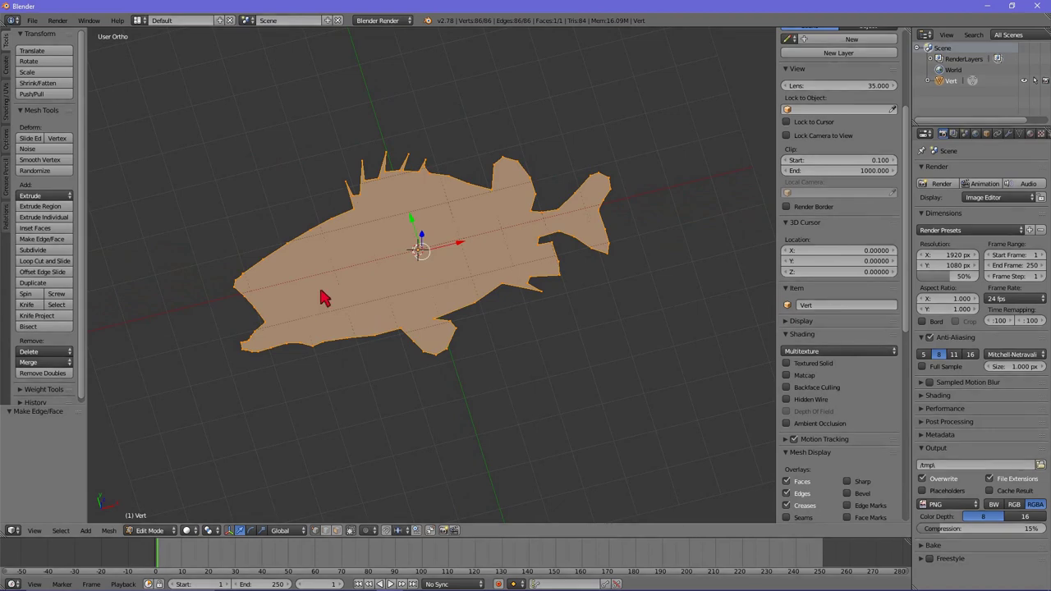
{"action": "mouse_move", "coordinate": [340, 293]}
{"action": "middle_mouse_down"}
{"action": "mouse_move", "coordinate": [433, 204]}
{"action": "mouse_move", "coordinate": [326, 299]}
{"action": "middle_mouse_up"}
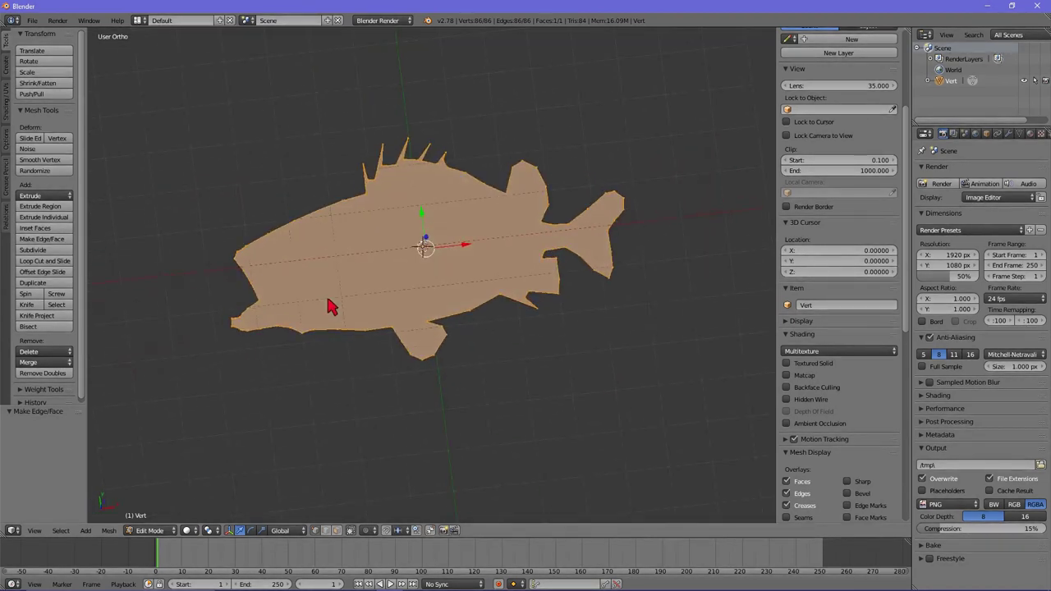
{"action": "key", "text": "KP_7"}
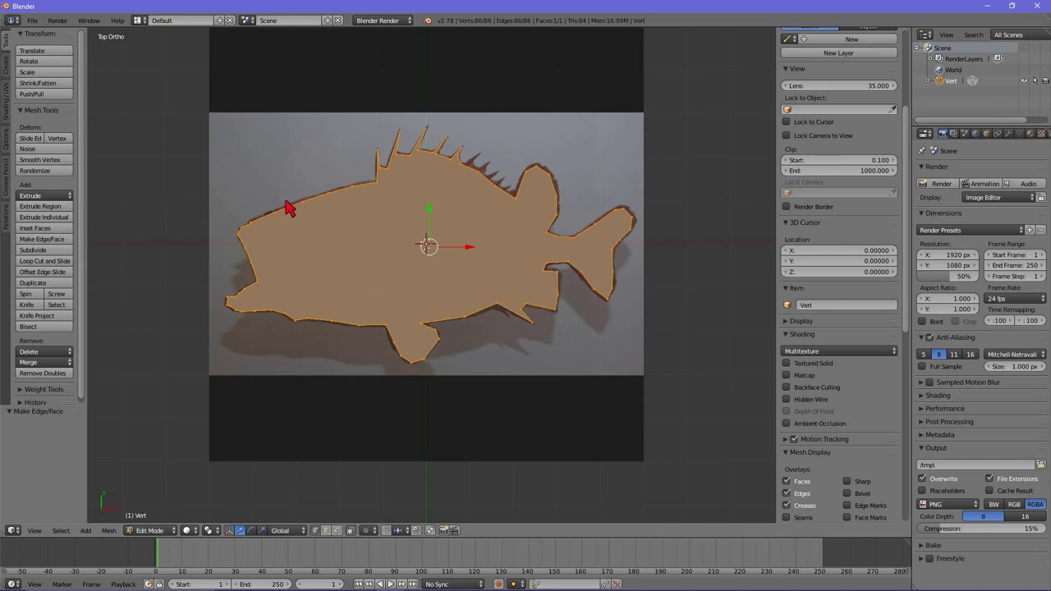
- Change the screen layout from the top header dropdown to UV Editing
{"action": "left_click", "coordinate": [137, 20]}
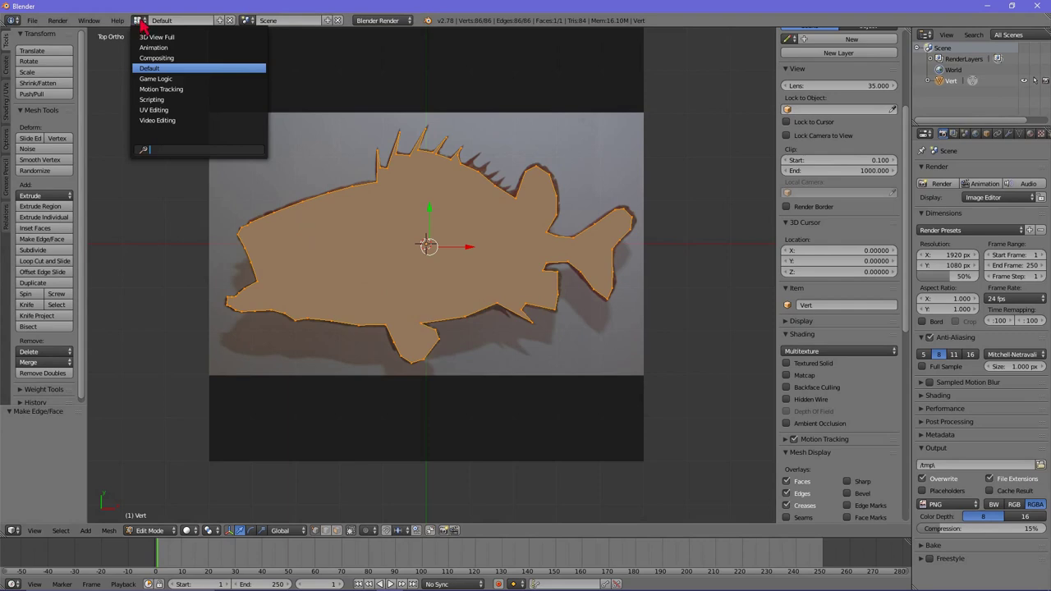
{"action": "left_click", "coordinate": [140, 23]}
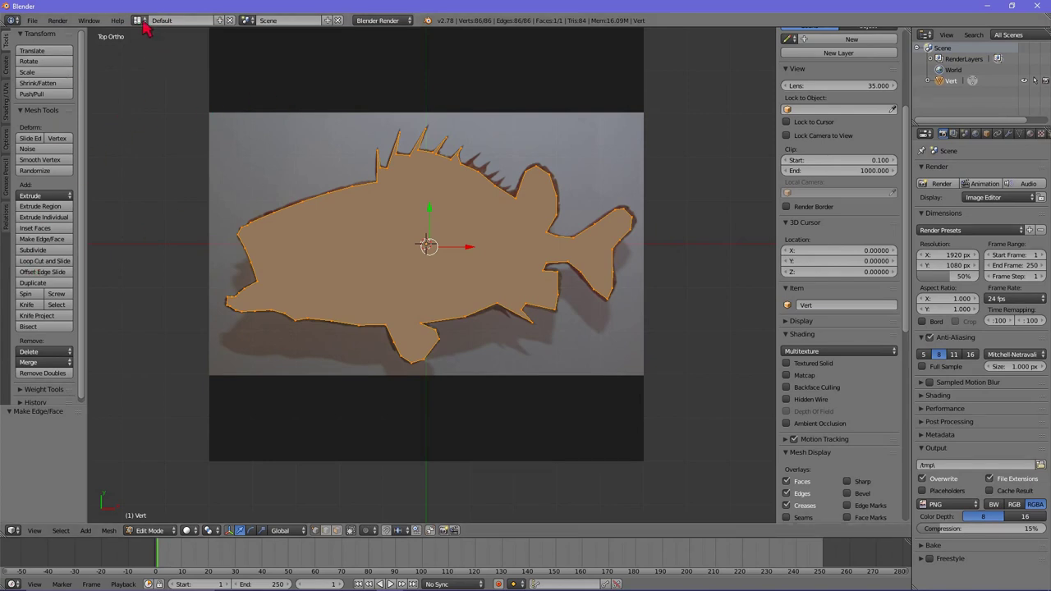
{"action": "left_click", "coordinate": [138, 24]}
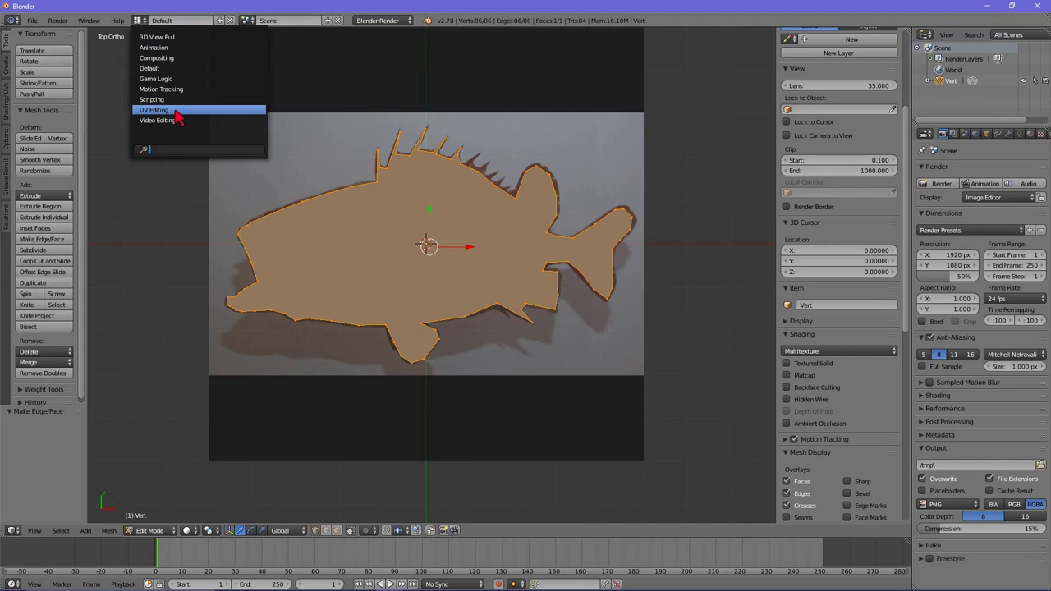
{"action": "left_click", "coordinate": [175, 111]}
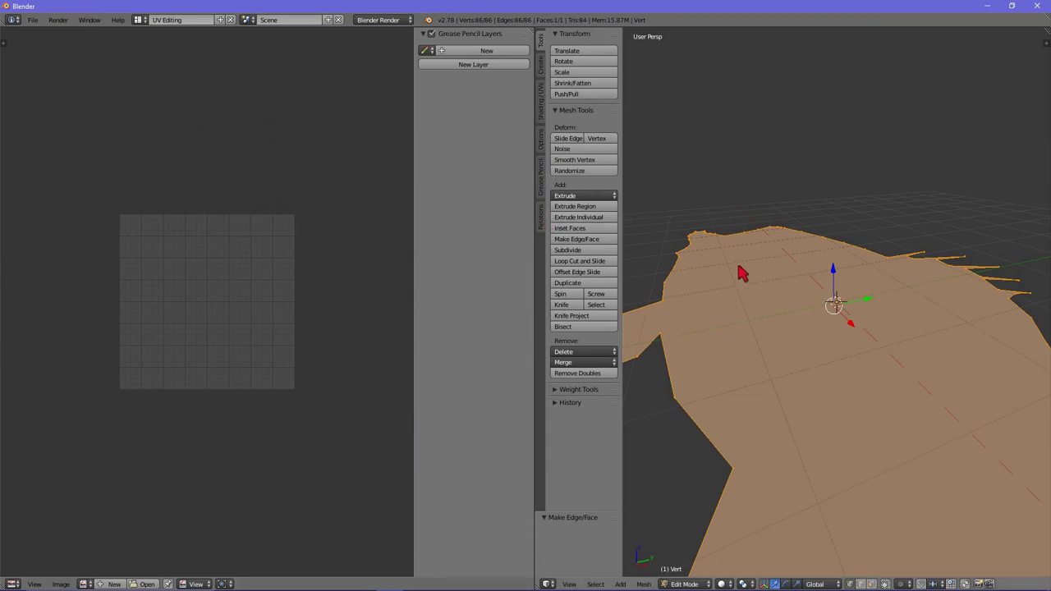
- Set the 3D view to Top Ortho looking straight down on the fish mesh
{"action": "mouse_move", "coordinate": [781, 265]}
{"action": "middle_mouse_down"}
{"action": "mouse_move", "coordinate": [793, 305]}
{"action": "mouse_move", "coordinate": [854, 294]}
{"action": "mouse_move", "coordinate": [848, 311]}
{"action": "mouse_move", "coordinate": [859, 276]}
{"action": "mouse_move", "coordinate": [831, 303]}
{"action": "mouse_move", "coordinate": [851, 288]}
{"action": "mouse_move", "coordinate": [838, 312]}
{"action": "mouse_move", "coordinate": [818, 297]}
{"action": "middle_mouse_up"}
{"action": "scroll", "coordinate": [854, 294], "scroll_direction": "down", "scroll_amount": 3}
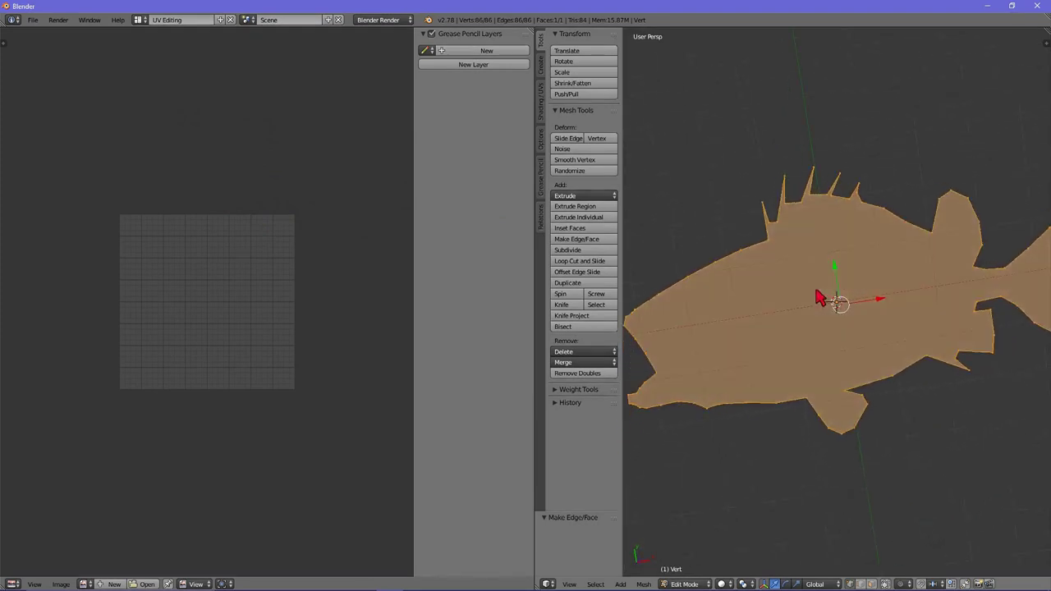
{"action": "key", "text": "KP_7"}
{"action": "key", "text": "KP_5"}
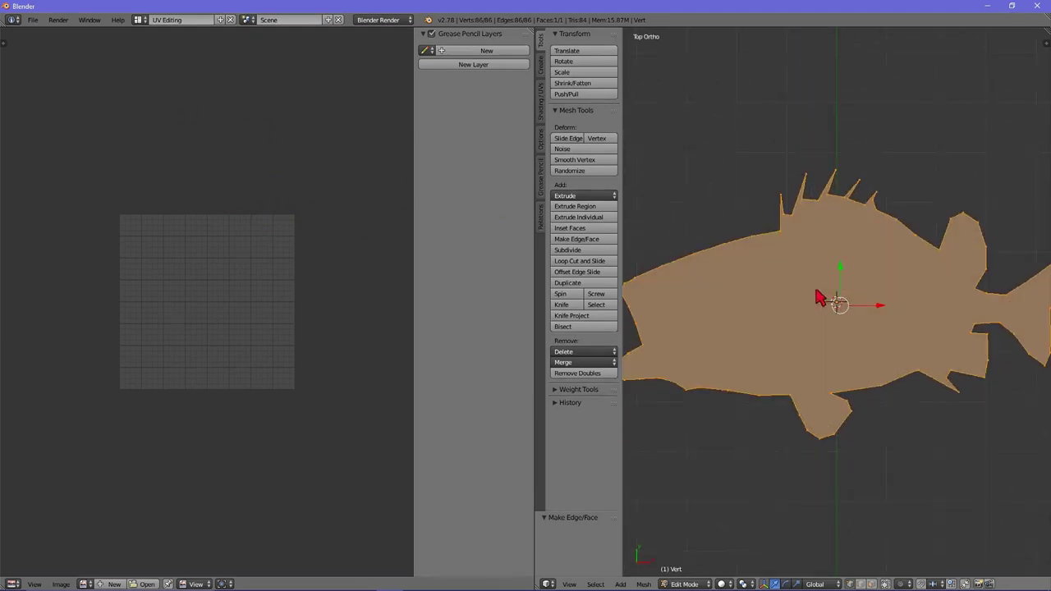
- Zoom and pan the empty UV grid in the image editor
{"action": "scroll", "coordinate": [819, 297], "scroll_direction": "down", "scroll_amount": 1}
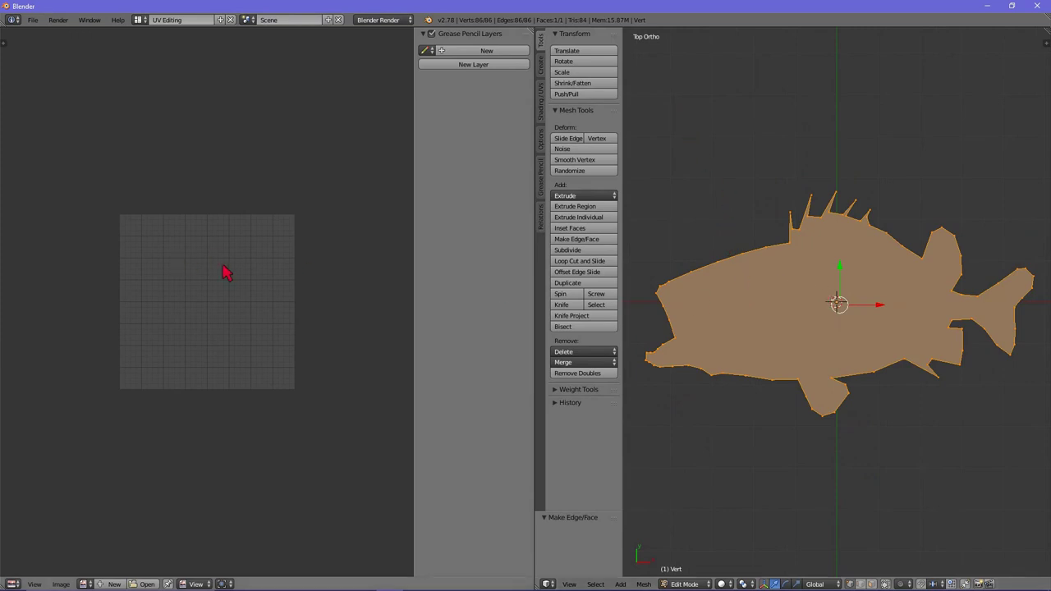
{"action": "mouse_move", "coordinate": [225, 271]}
{"action": "middle_mouse_down"}
{"action": "mouse_move", "coordinate": [237, 287]}
{"action": "mouse_move", "coordinate": [240, 277]}
{"action": "middle_mouse_up"}
{"action": "scroll", "coordinate": [209, 335], "scroll_direction": "up", "scroll_amount": 4}
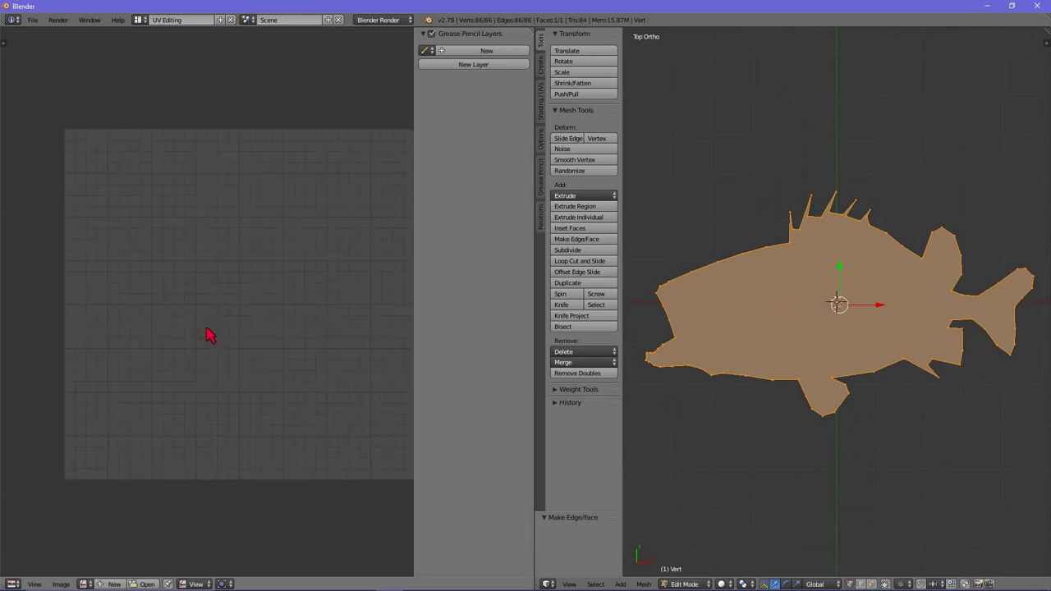
{"action": "scroll", "coordinate": [209, 335], "scroll_direction": "down", "scroll_amount": 2}
{"action": "middle_click_drag", "start_coordinate": [241, 324], "coordinate": [235, 332]}
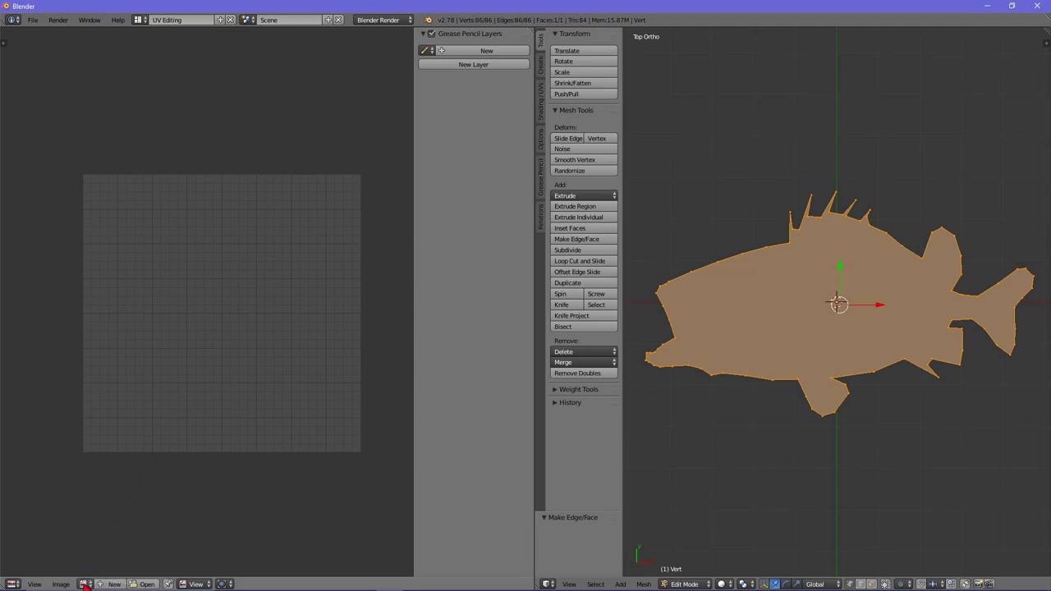
- Load Fish0027_S.jpg from the image browse list and zoom to show the whole 1024×1024 photo
{"action": "left_click", "coordinate": [83, 584]}
{"action": "left_click", "coordinate": [83, 584]}
{"action": "left_click", "coordinate": [84, 584]}
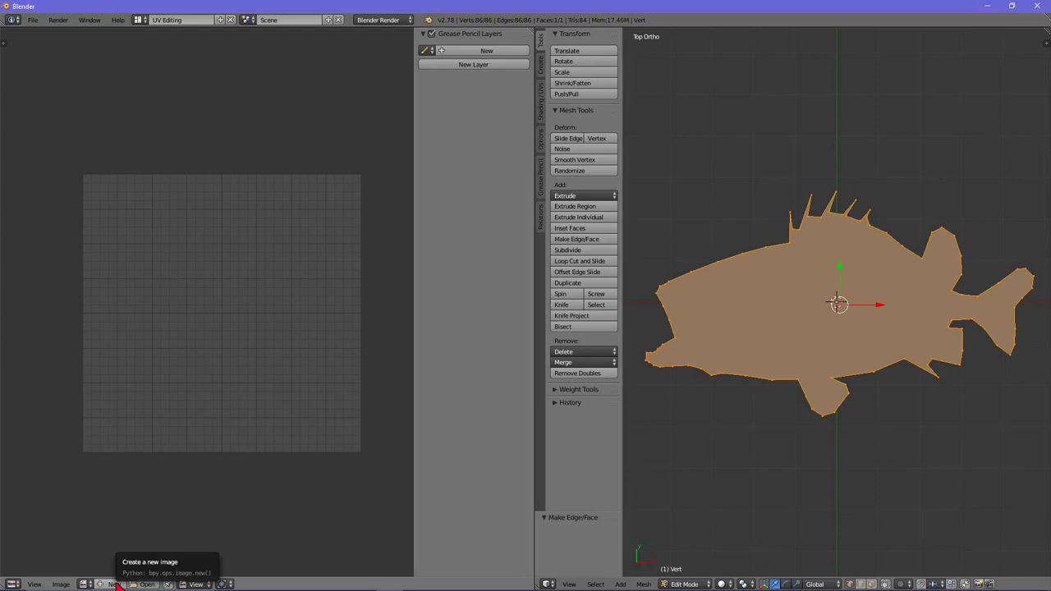
{"action": "left_click", "coordinate": [85, 583]}
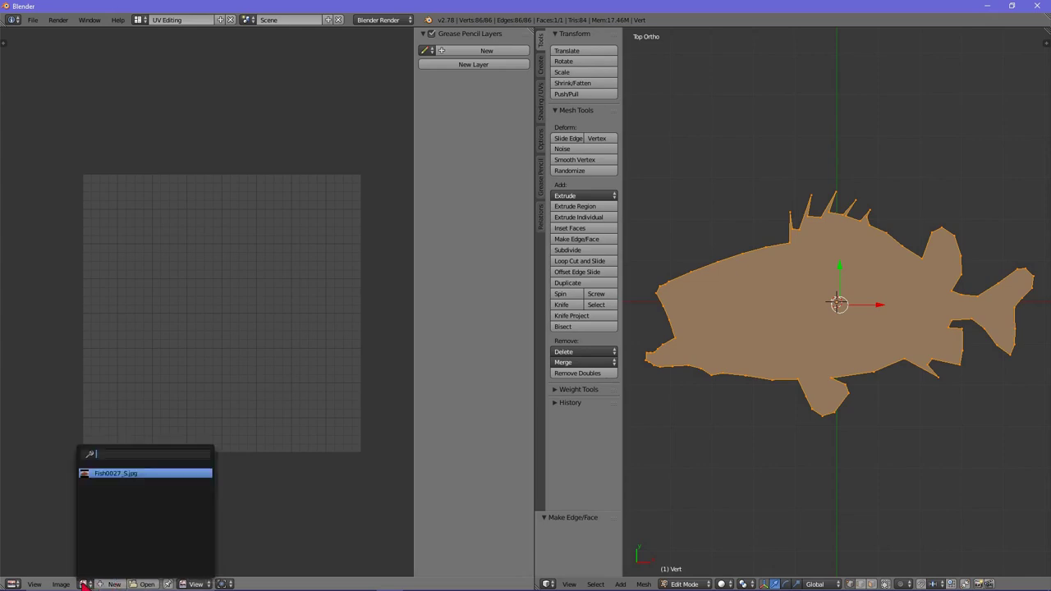
{"action": "left_click", "coordinate": [106, 481]}
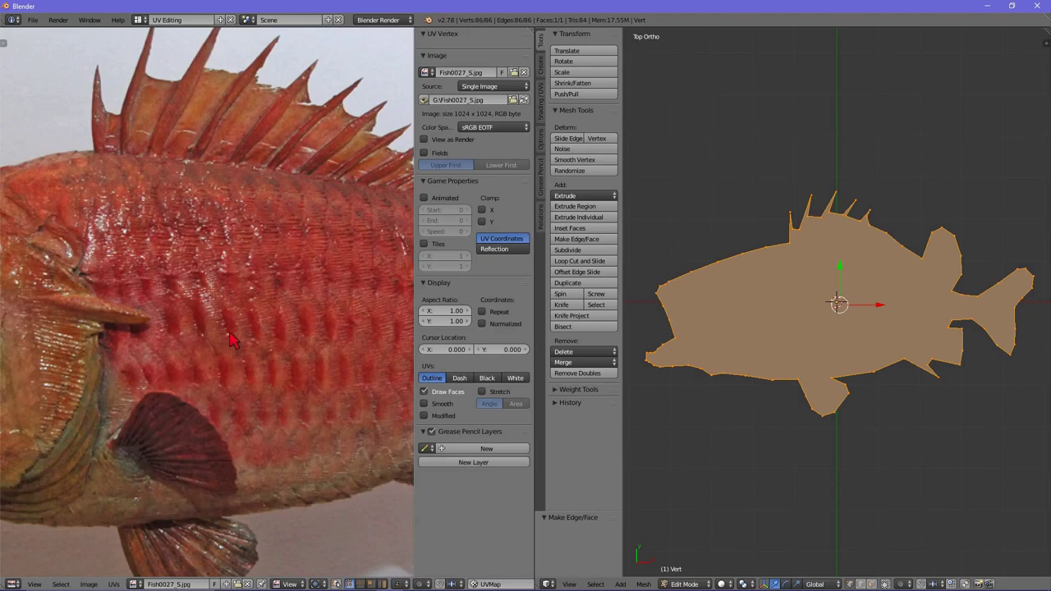
{"action": "scroll", "coordinate": [231, 341], "scroll_direction": "down", "scroll_amount": 4}
{"action": "scroll", "coordinate": [232, 342], "scroll_direction": "down", "scroll_amount": 3}
{"action": "scroll", "coordinate": [215, 312], "scroll_direction": "up", "scroll_amount": 2}
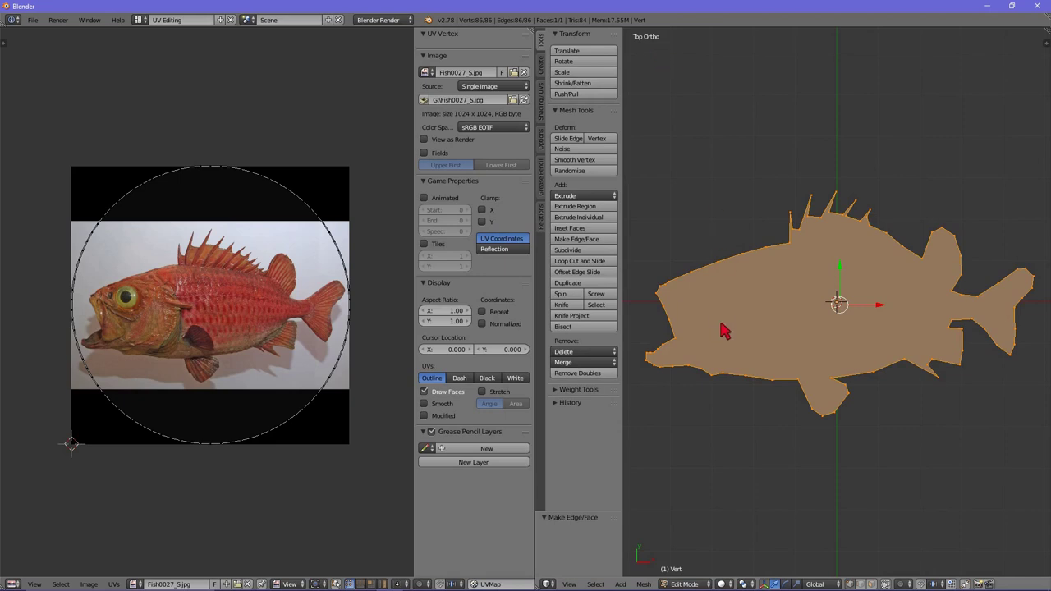
- In the Shading/UVs tools, unwrap the fish mesh with Project From View in top view
{"action": "left_click", "coordinate": [542, 114]}
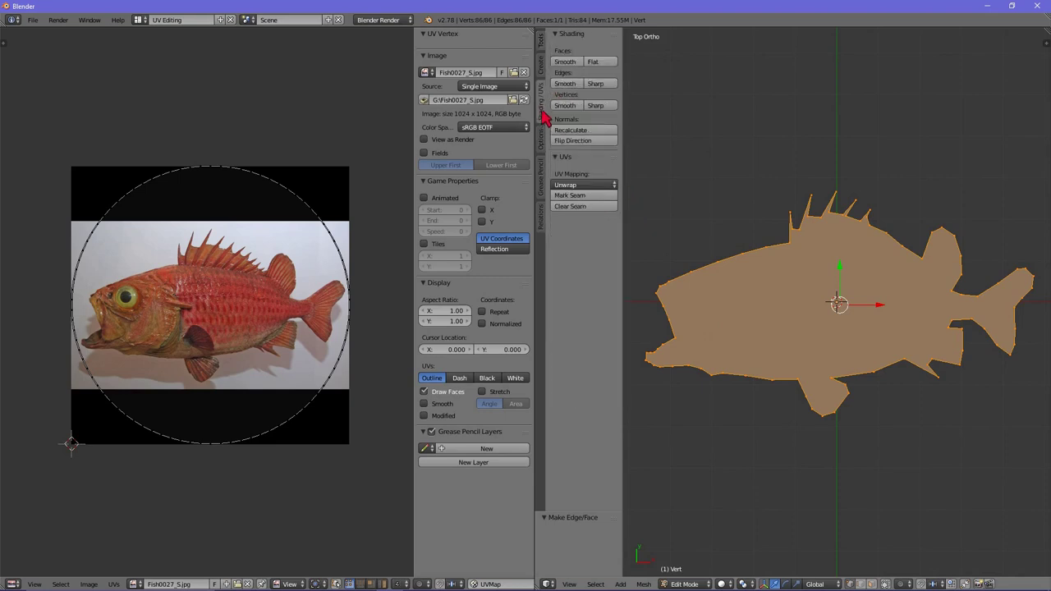
{"action": "left_click", "coordinate": [588, 187]}
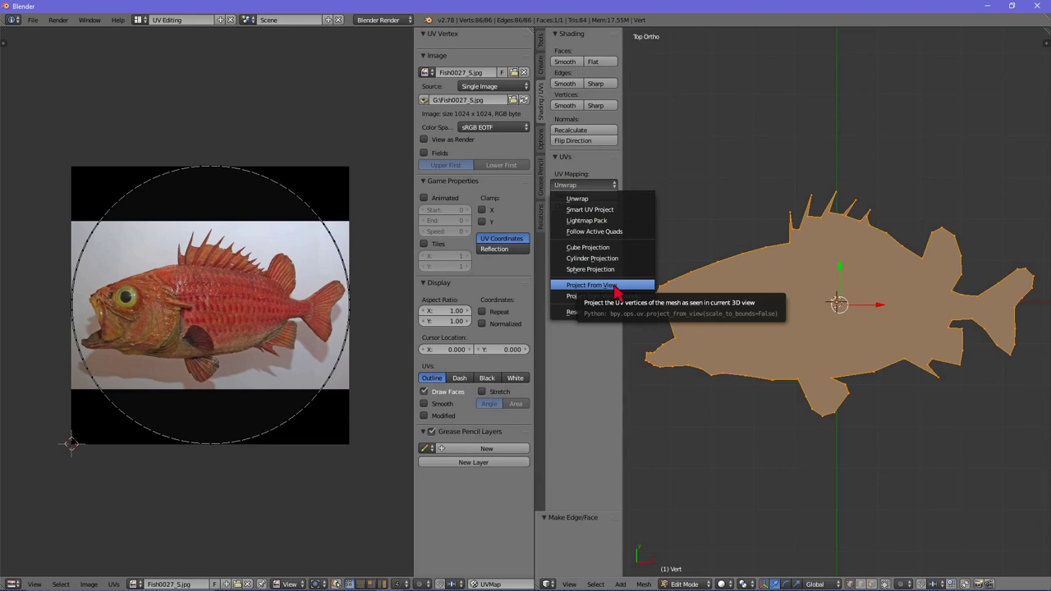
{"action": "left_click", "coordinate": [615, 288]}
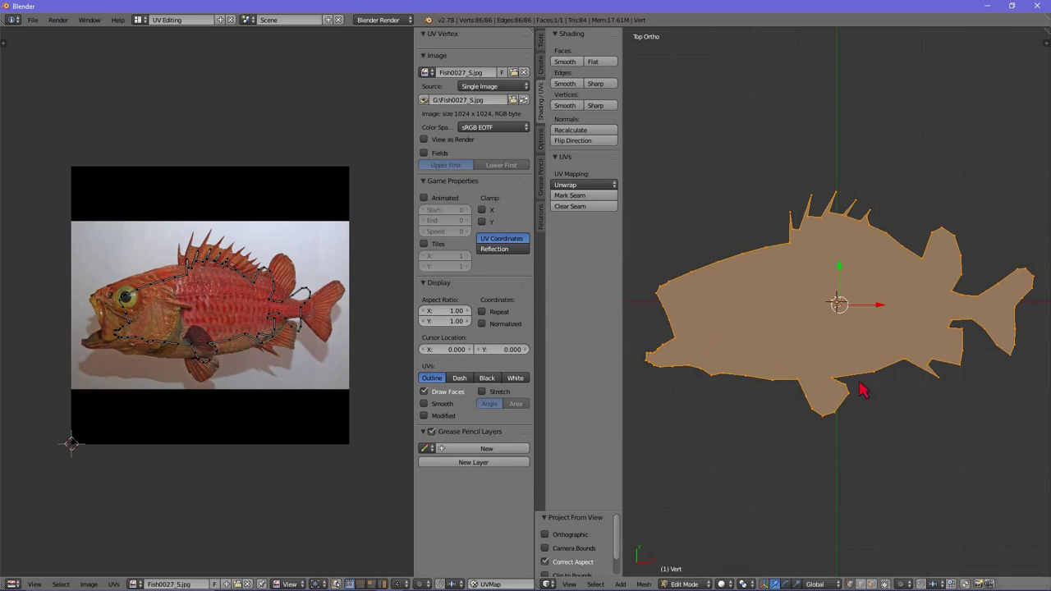
- Orbit to a low angle, re-project the UVs with Project From View, then return to Top view
{"action": "mouse_move", "coordinate": [805, 347]}
{"action": "middle_mouse_down"}
{"action": "mouse_move", "coordinate": [774, 277]}
{"action": "mouse_move", "coordinate": [780, 251]}
{"action": "middle_mouse_up"}
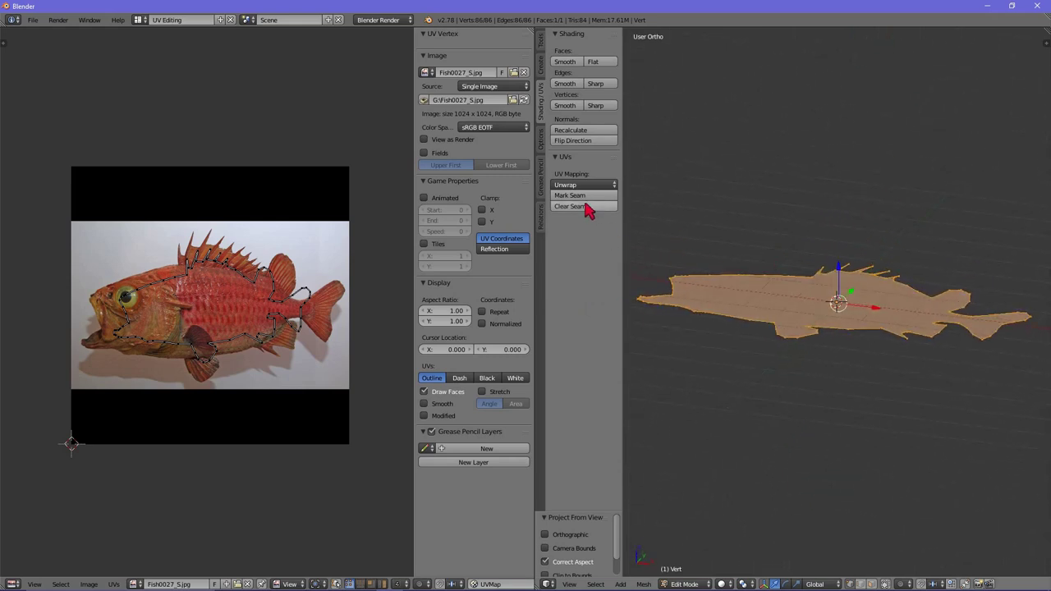
{"action": "left_click", "coordinate": [582, 186]}
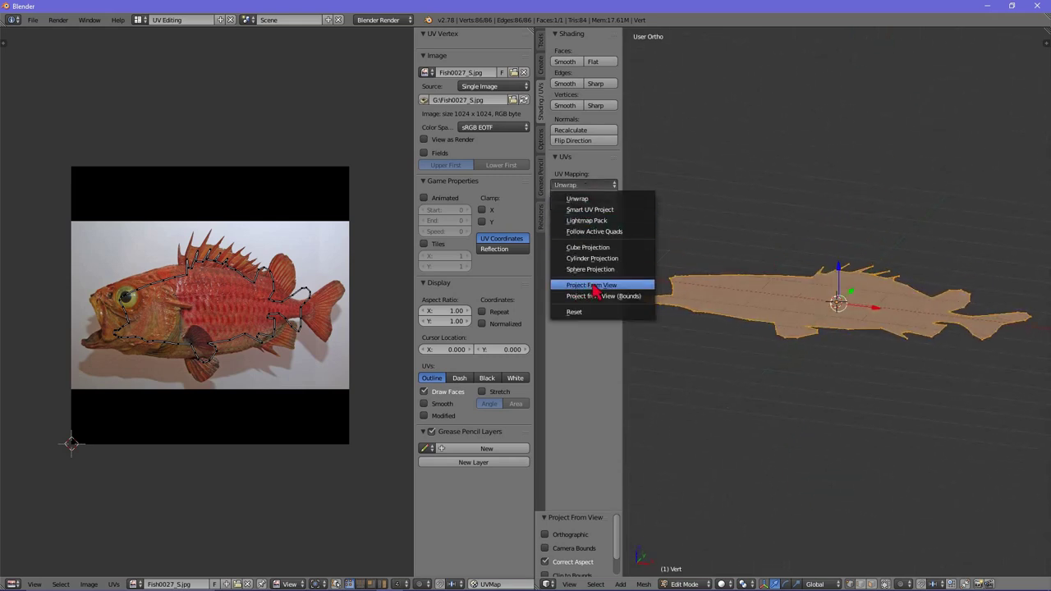
{"action": "left_click", "coordinate": [611, 286]}
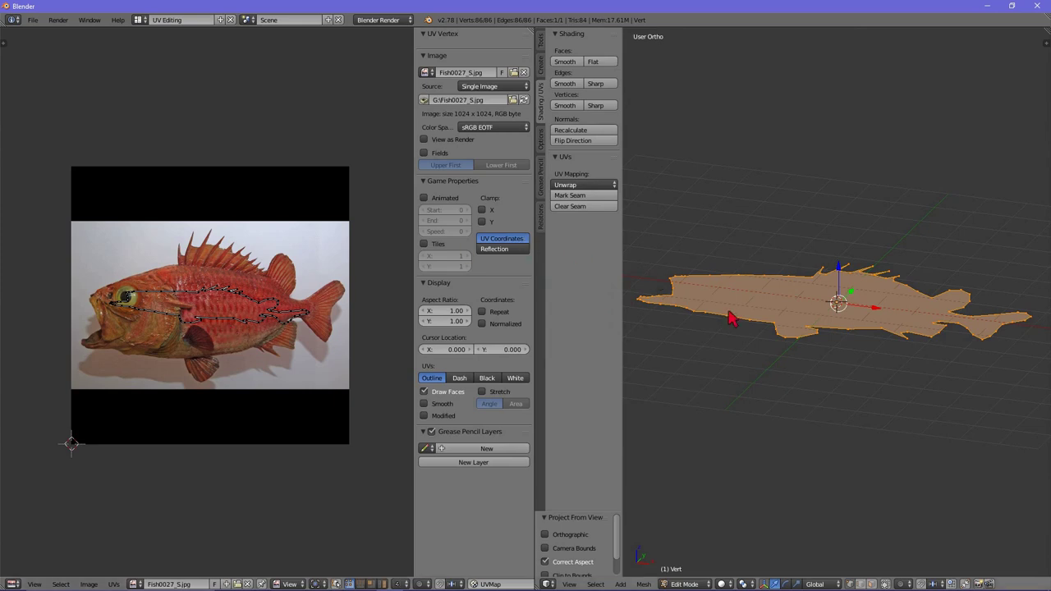
{"action": "key", "text": "KP_7"}
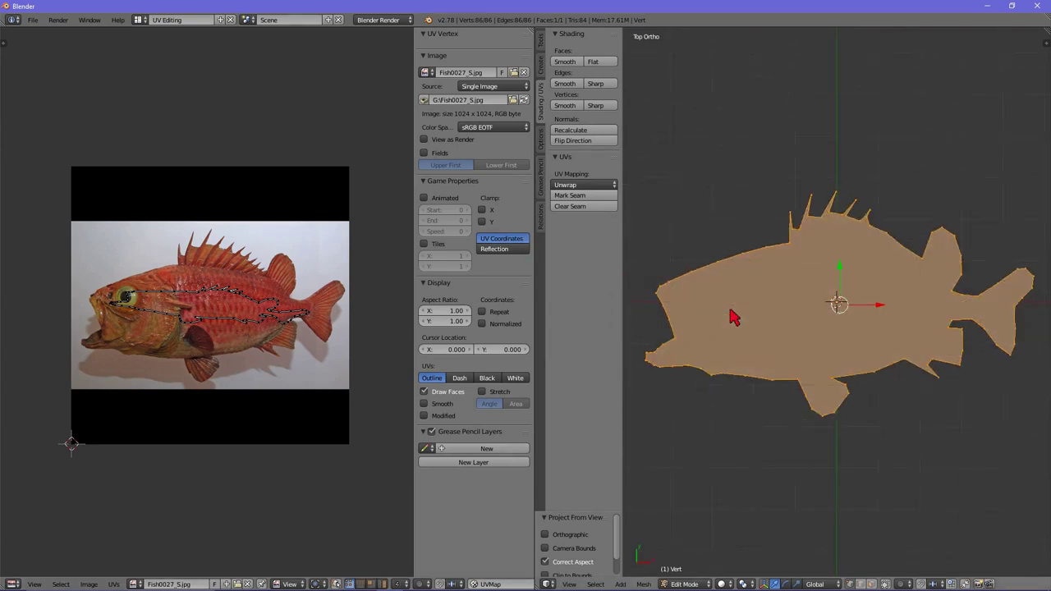
- Re-run Unwrap > Project From View in Top Ortho view so the UVs trace the fish
{"action": "left_click", "coordinate": [596, 187]}
{"action": "left_click", "coordinate": [609, 287]}
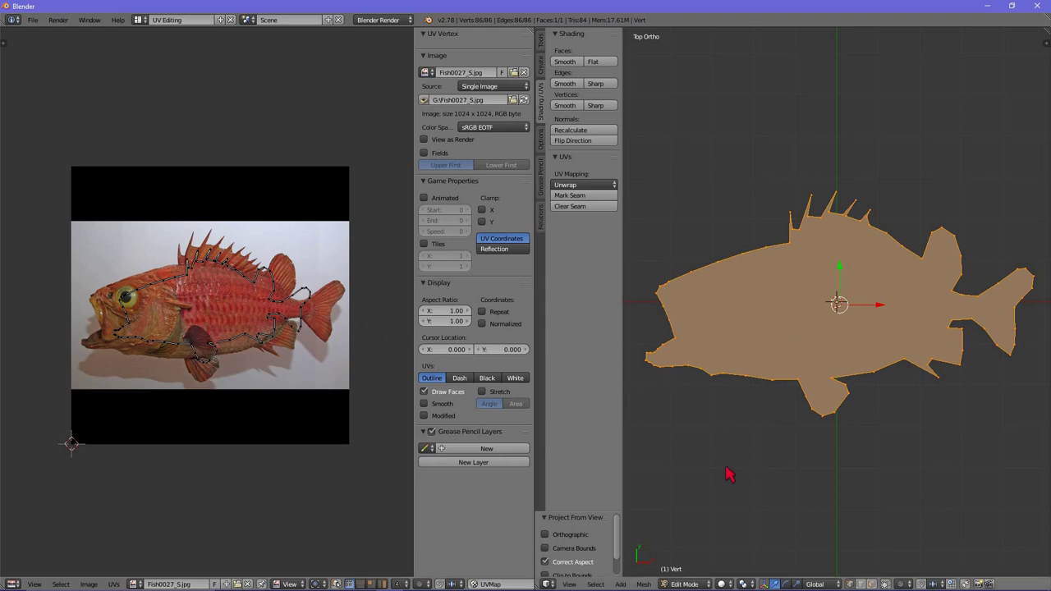
- Set the 3D view shading to Texture to show the Fish0027_S.jpg photo on the mesh
{"action": "left_click", "coordinate": [722, 584]}
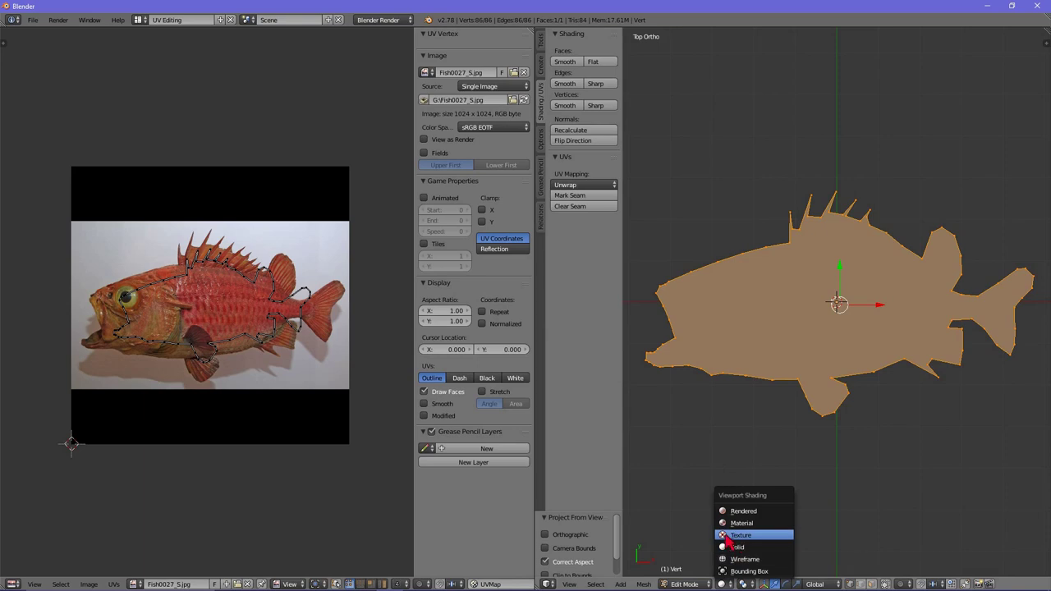
{"action": "left_click", "coordinate": [745, 535]}
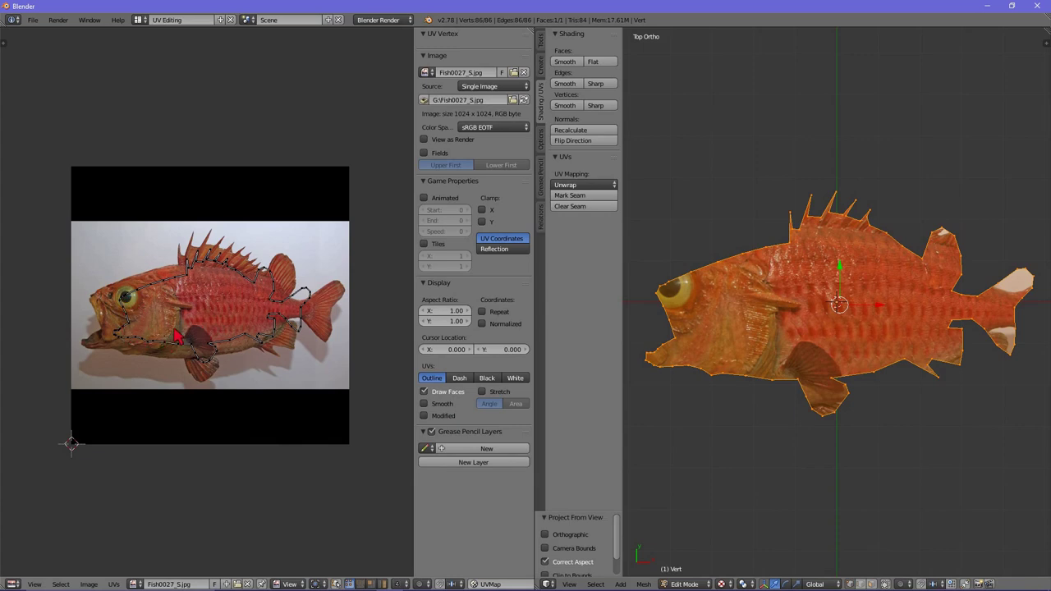
- Select all UVs and move the whole outline across the photo onto the fish's body
{"action": "key", "text": "a"}
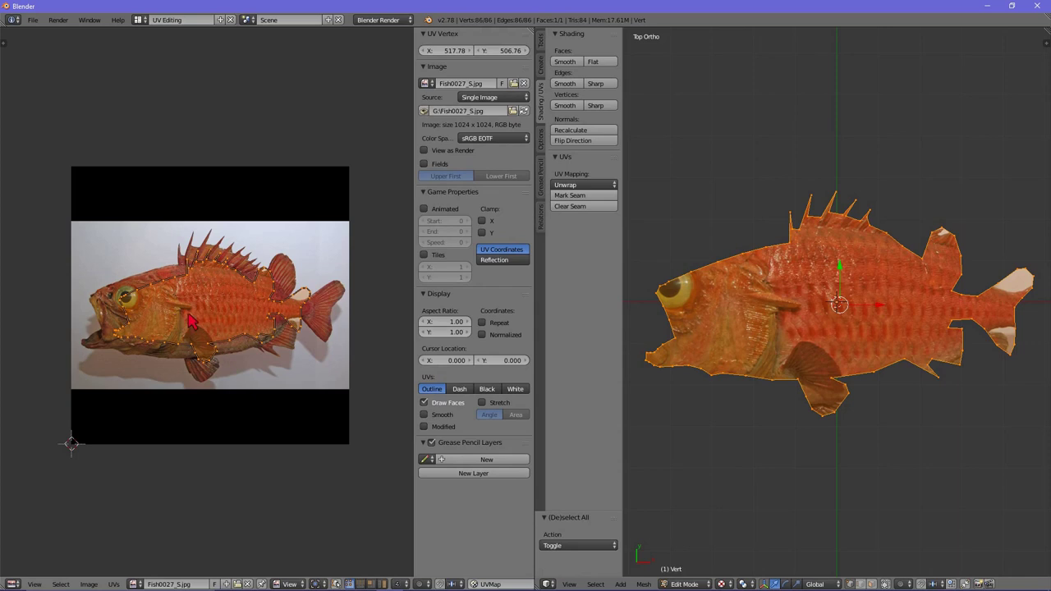
{"action": "key", "text": "g"}
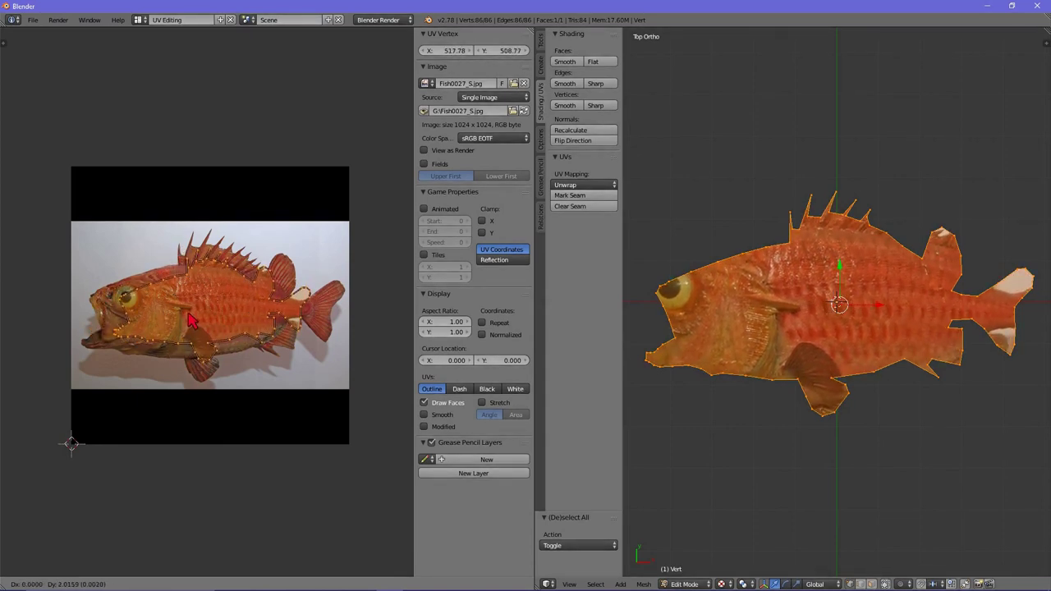
{"action": "left_click", "coordinate": [188, 316]}
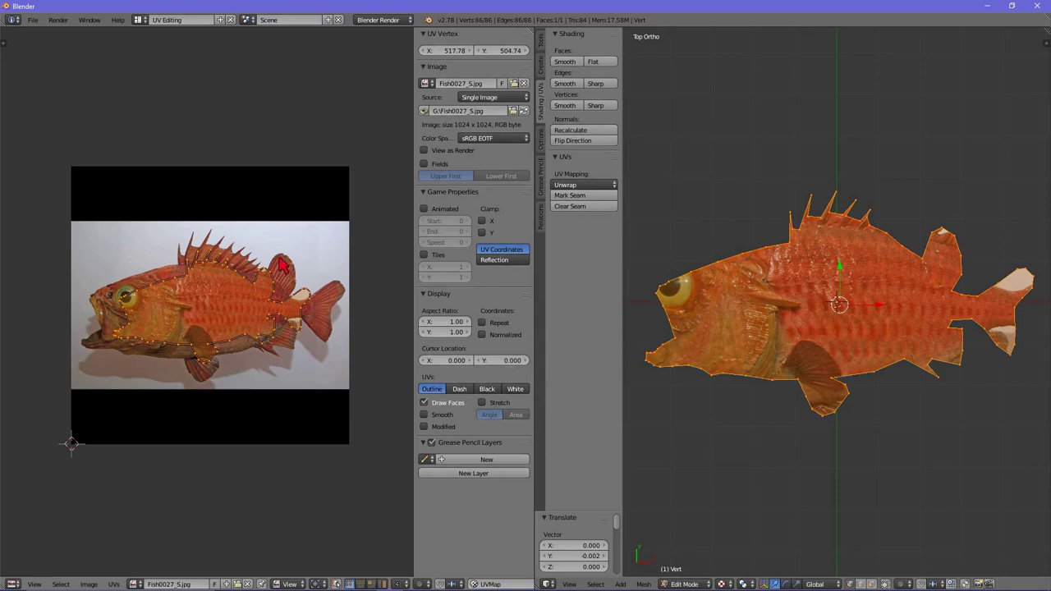
- Scale the whole UV outline up by 1.321 and pan the photo to the fish's head
{"action": "key", "text": "s"}
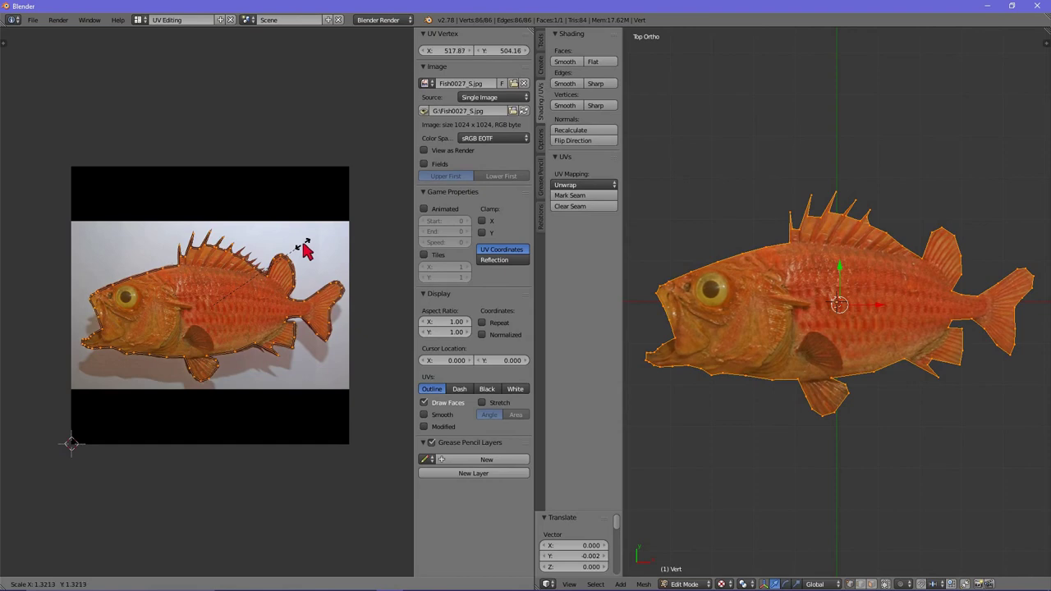
{"action": "left_click", "coordinate": [304, 251]}
{"action": "scroll", "coordinate": [76, 309], "scroll_direction": "up", "scroll_amount": 4}
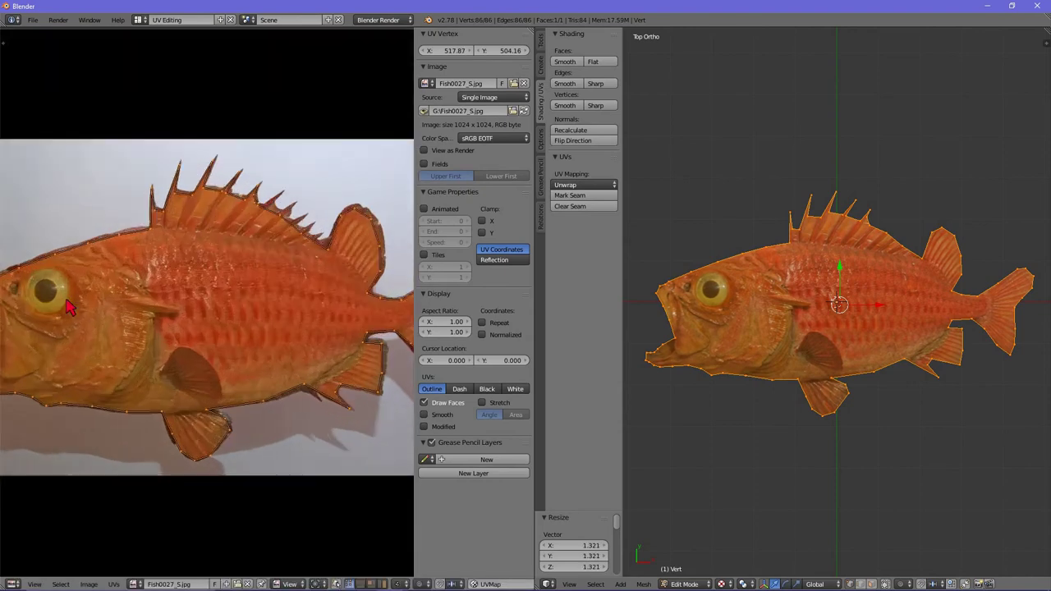
{"action": "middle_click_drag", "start_coordinate": [89, 304], "coordinate": [261, 296]}
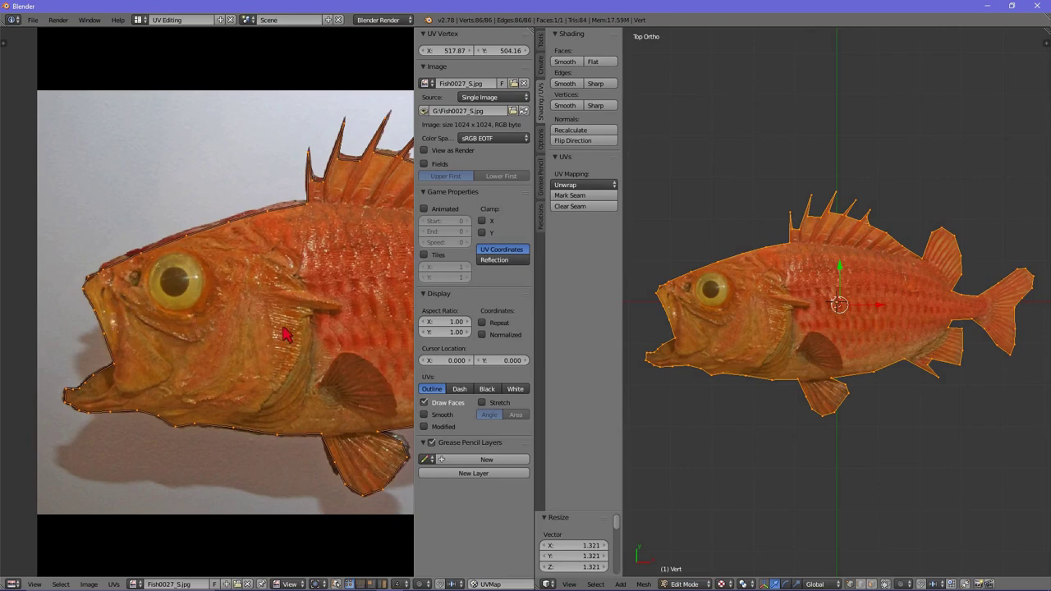
{"action": "middle_click_drag", "start_coordinate": [286, 335], "coordinate": [162, 308]}
{"action": "scroll", "coordinate": [160, 305], "scroll_direction": "down", "scroll_amount": 2}
{"action": "scroll", "coordinate": [90, 301], "scroll_direction": "up", "scroll_amount": 1}
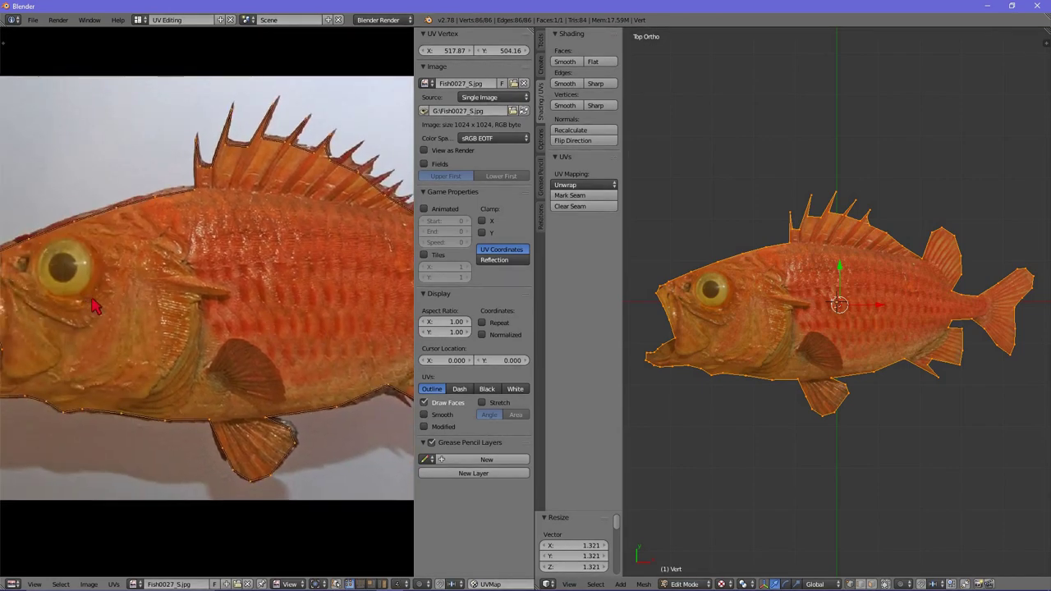
{"action": "scroll", "coordinate": [150, 319], "scroll_direction": "up", "scroll_amount": 1}
- Move the UV outline onto the photo fish's edges and recheck the head area
{"action": "key", "text": "g"}
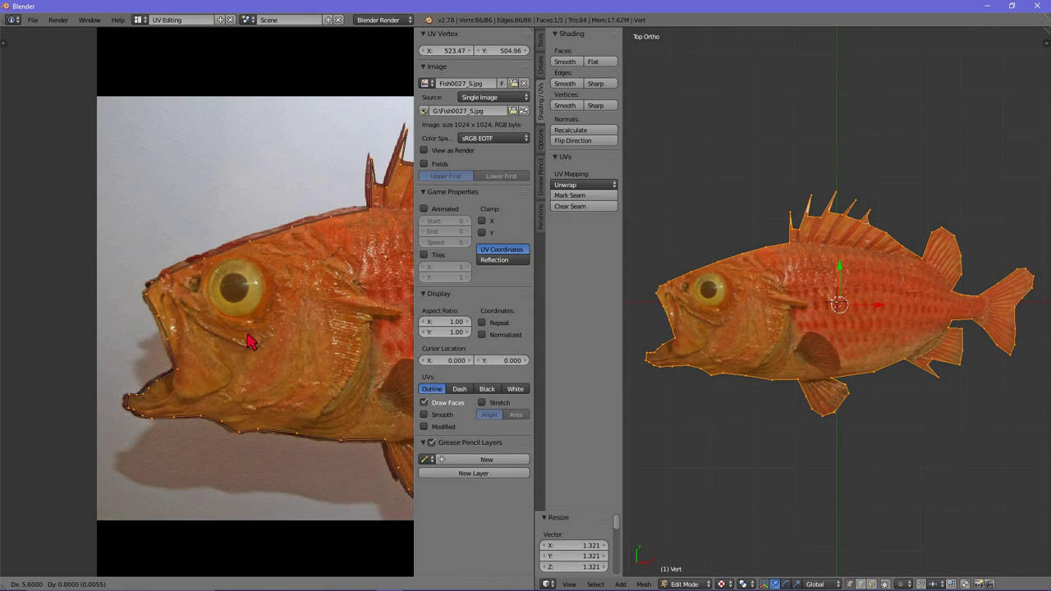
{"action": "left_click", "coordinate": [250, 343]}
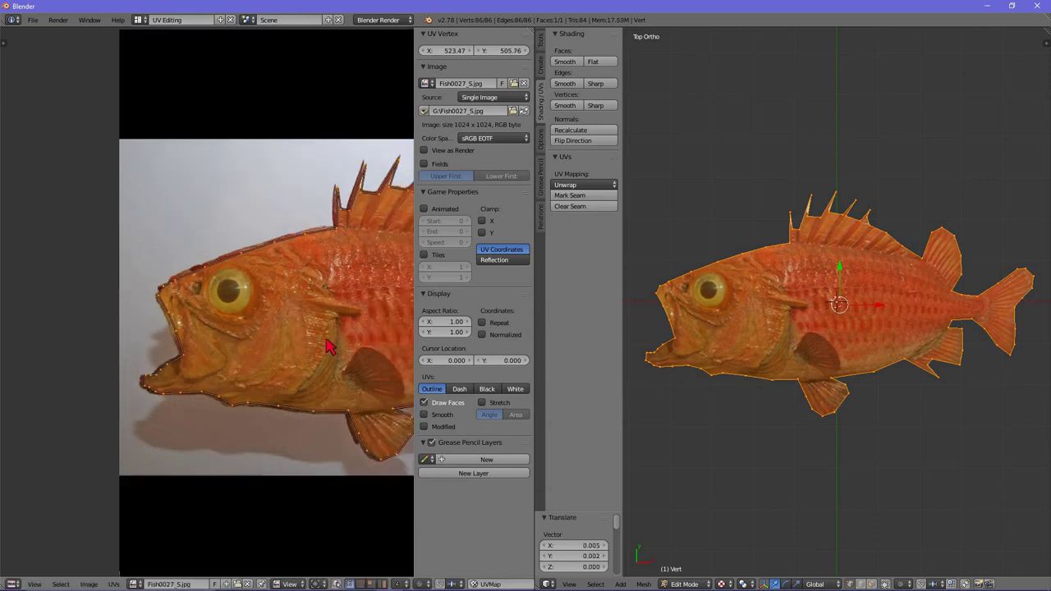
{"action": "scroll", "coordinate": [333, 347], "scroll_direction": "down", "scroll_amount": 1}
{"action": "scroll", "coordinate": [303, 340], "scroll_direction": "right", "scroll_amount": 5}
{"action": "scroll", "coordinate": [234, 334], "scroll_direction": "right", "scroll_amount": 4}
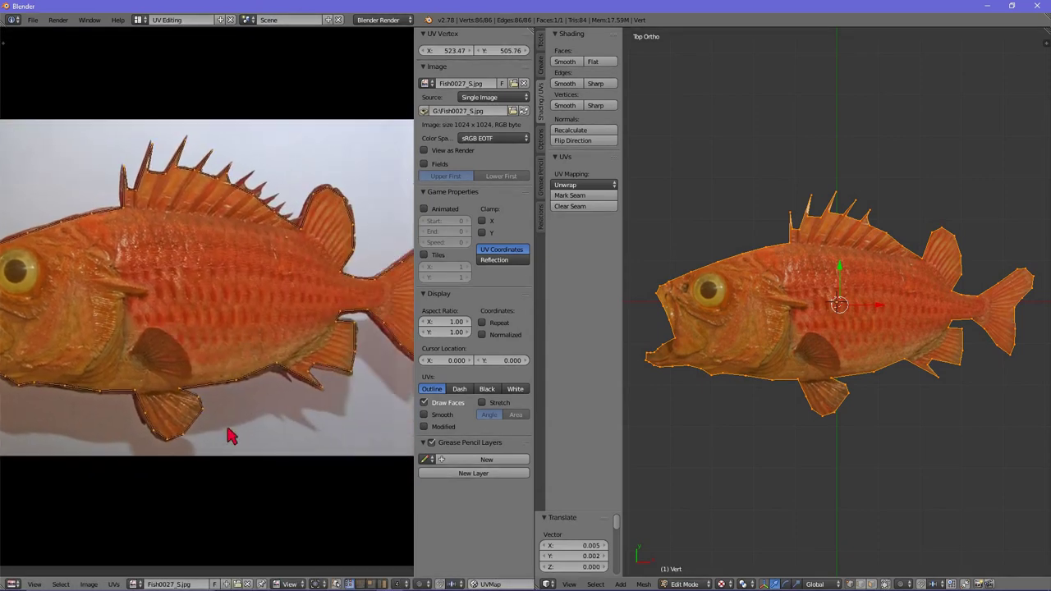
{"action": "scroll", "coordinate": [274, 367], "scroll_direction": "right", "scroll_amount": 2}
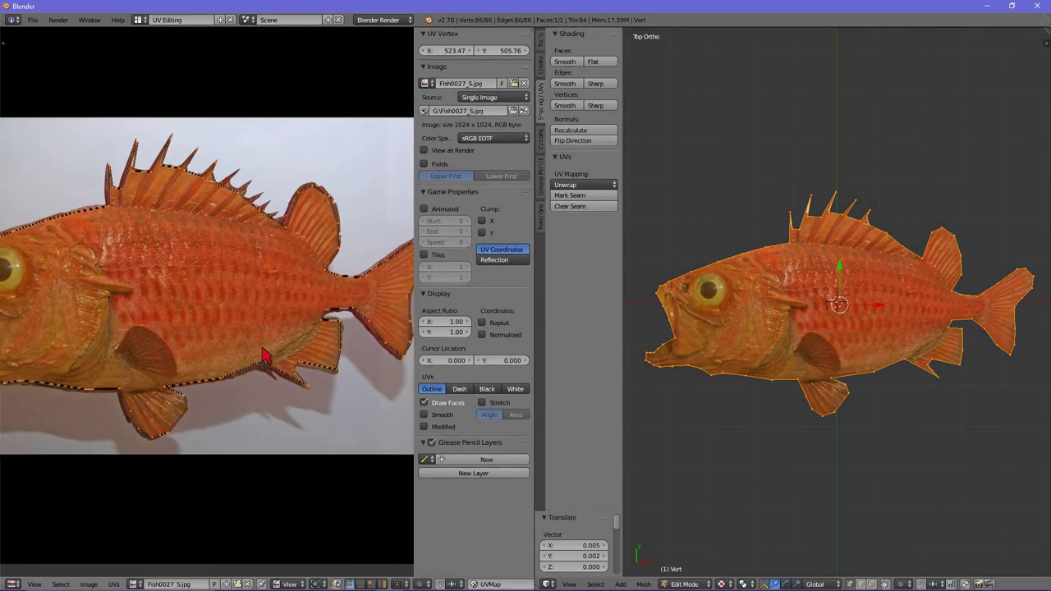
{"action": "scroll", "coordinate": [353, 287], "scroll_direction": "right", "scroll_amount": 3}
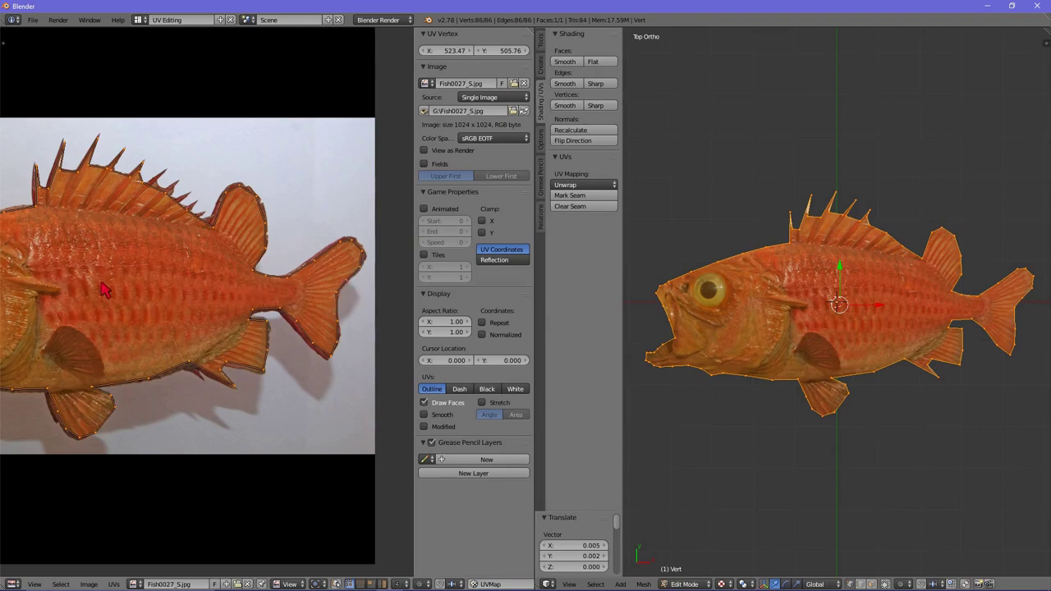
{"action": "middle_click_drag", "start_coordinate": [105, 287], "coordinate": [263, 312]}
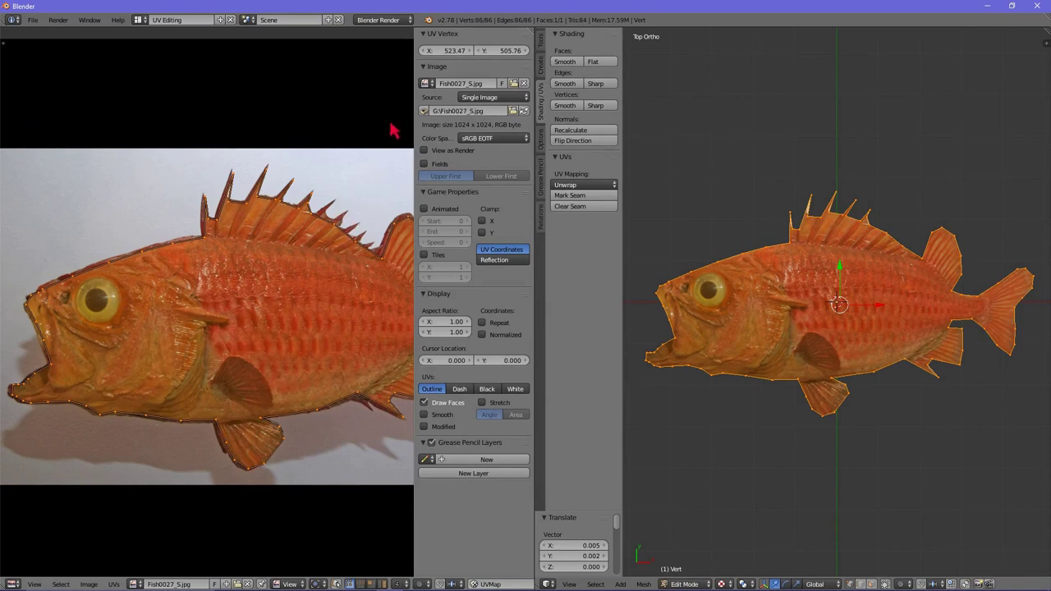
- Shrink the UV outline to 0.993 and shift it slightly onto the photo fish's edges
{"action": "key", "text": "s"}
{"action": "left_click", "coordinate": [391, 131]}
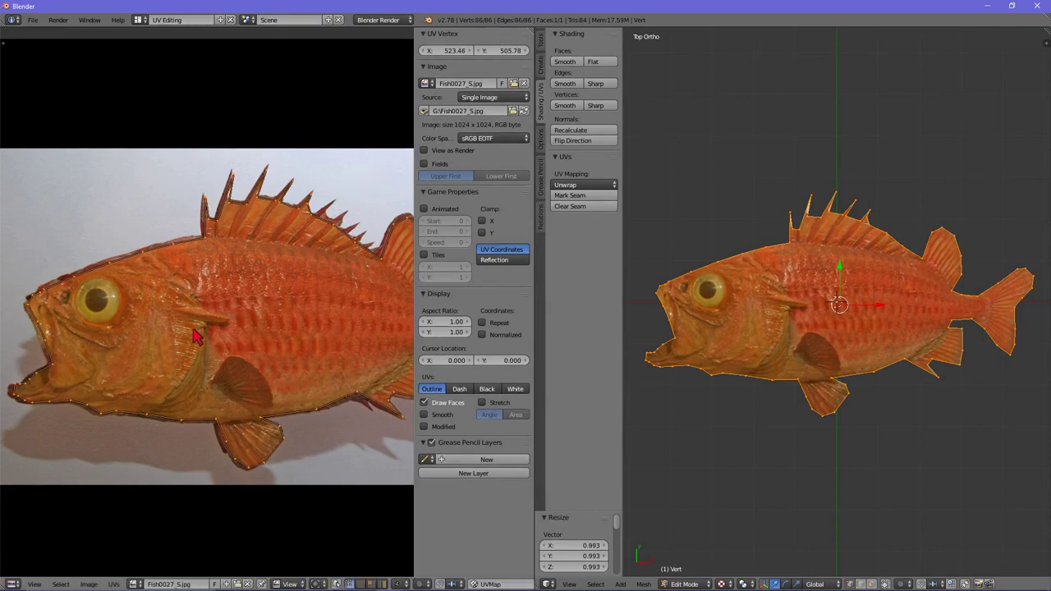
{"action": "key", "text": "g"}
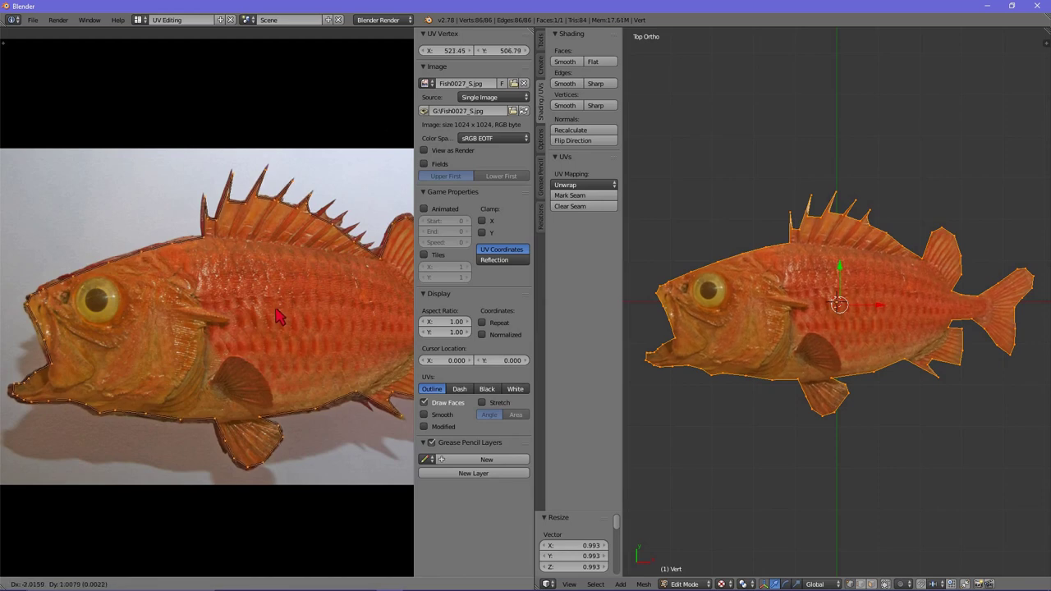
{"action": "left_click", "coordinate": [276, 317]}
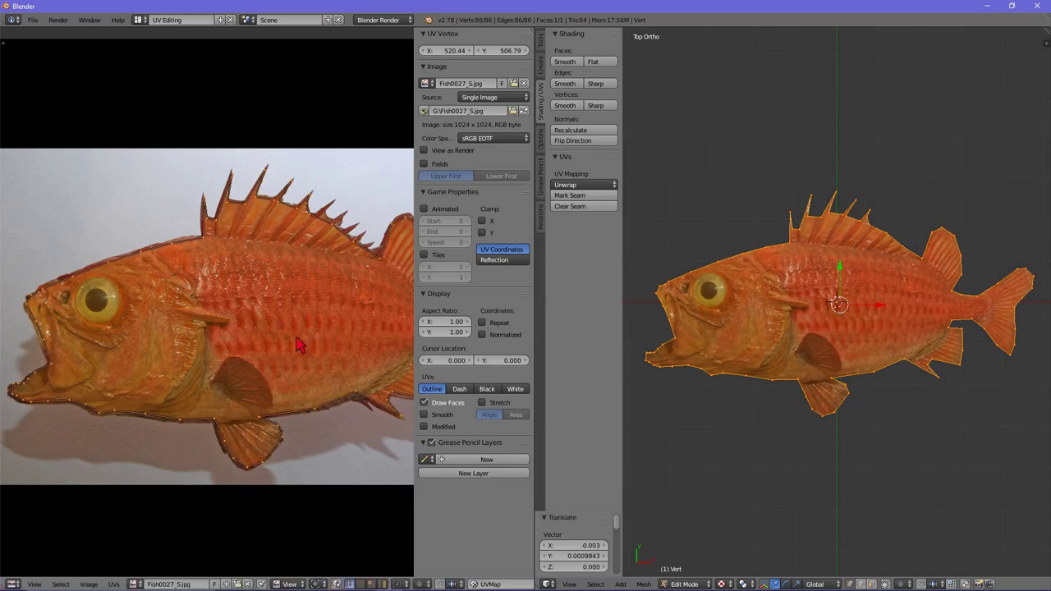
{"action": "scroll", "coordinate": [300, 344], "scroll_direction": "down", "scroll_amount": 2}
{"action": "scroll", "coordinate": [316, 340], "scroll_direction": "up", "scroll_amount": 1}
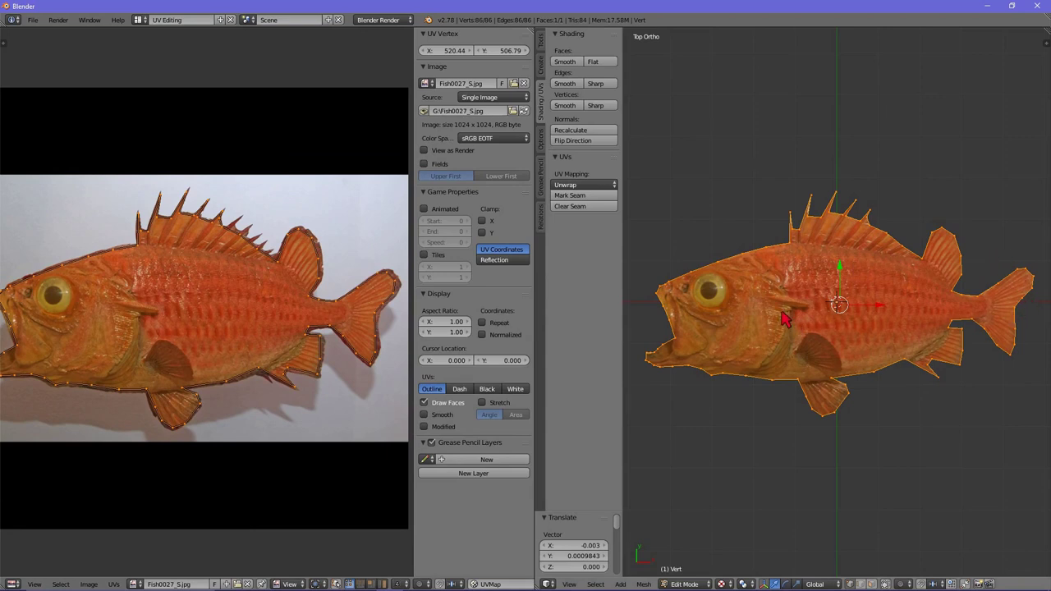
{"action": "middle_click_drag", "start_coordinate": [784, 320], "coordinate": [808, 323]}
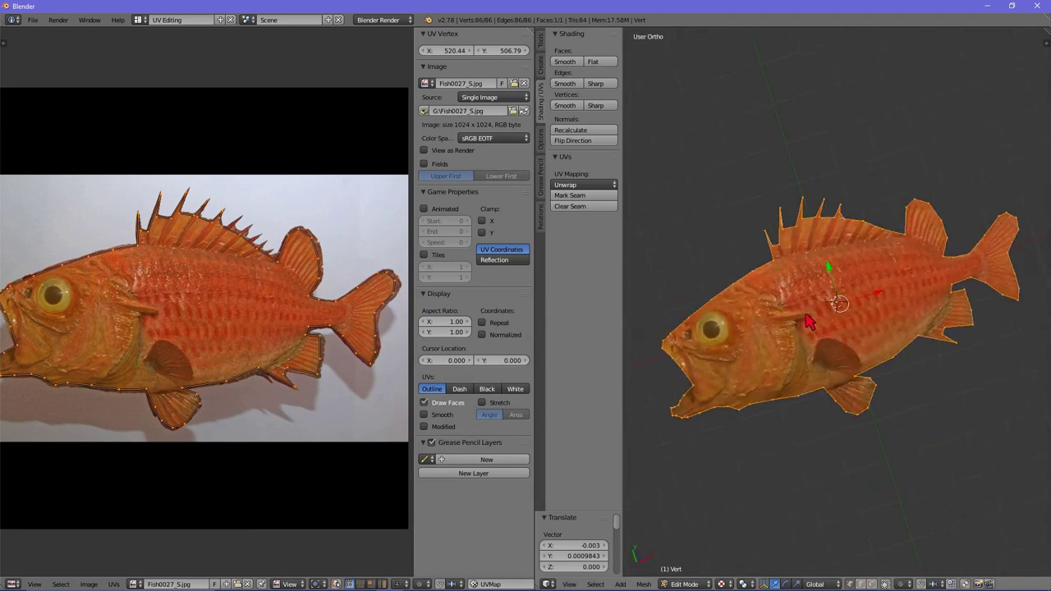
{"action": "scroll", "coordinate": [165, 281], "scroll_direction": "down", "scroll_amount": 1}
{"action": "middle_click_drag", "start_coordinate": [216, 307], "coordinate": [271, 325]}
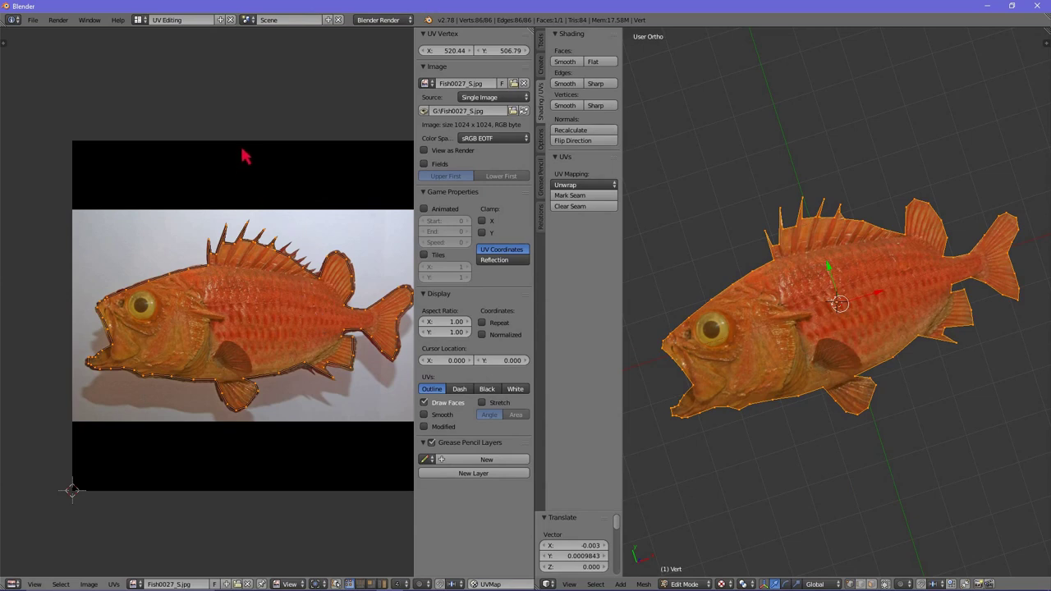
- Switch the screen layout to Default and orbit the 3D view around the fish
{"action": "left_click", "coordinate": [138, 21]}
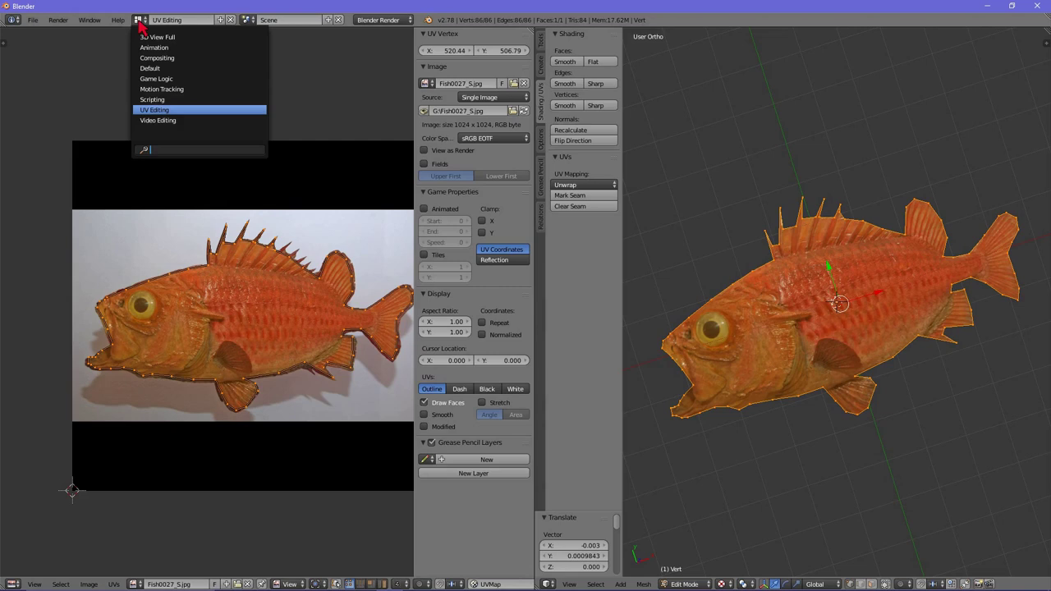
{"action": "left_click", "coordinate": [164, 69]}
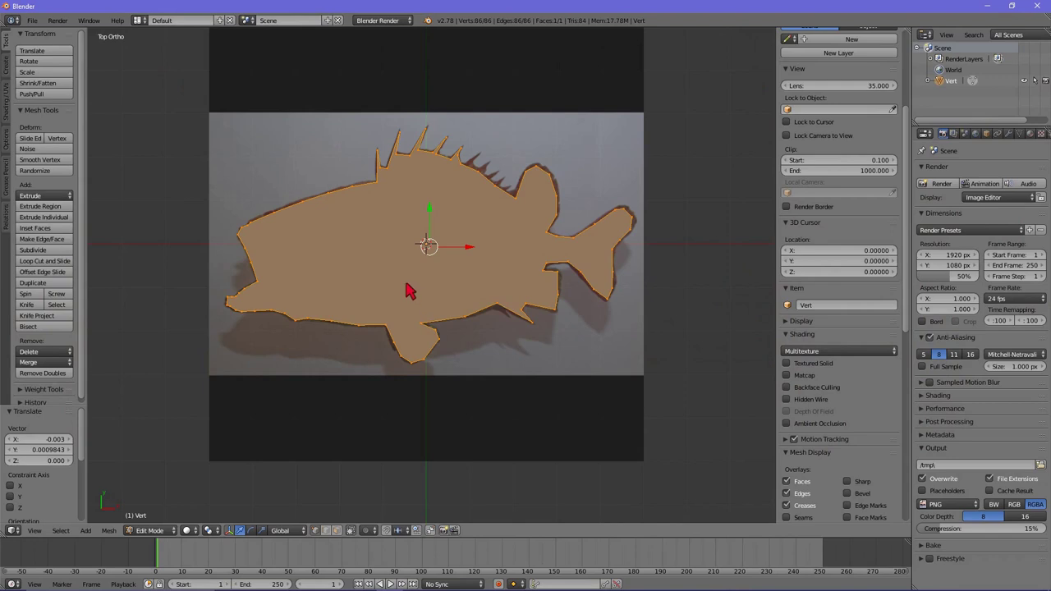
{"action": "middle_click_drag", "start_coordinate": [410, 291], "coordinate": [422, 275]}
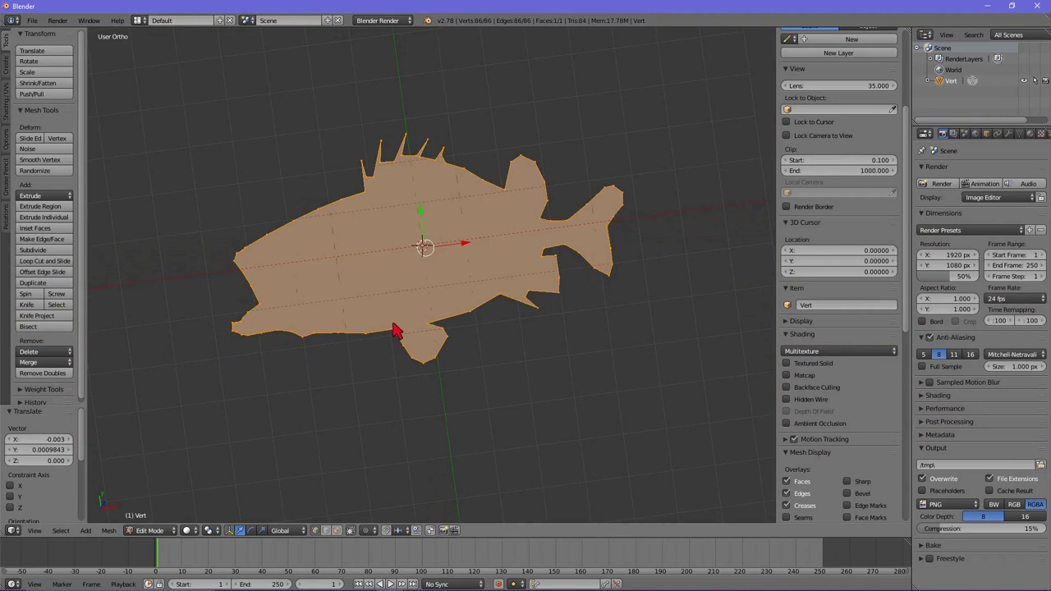
{"action": "mouse_move", "coordinate": [392, 330]}
{"action": "middle_mouse_down"}
{"action": "mouse_move", "coordinate": [425, 290]}
{"action": "mouse_move", "coordinate": [406, 287]}
{"action": "middle_mouse_up"}
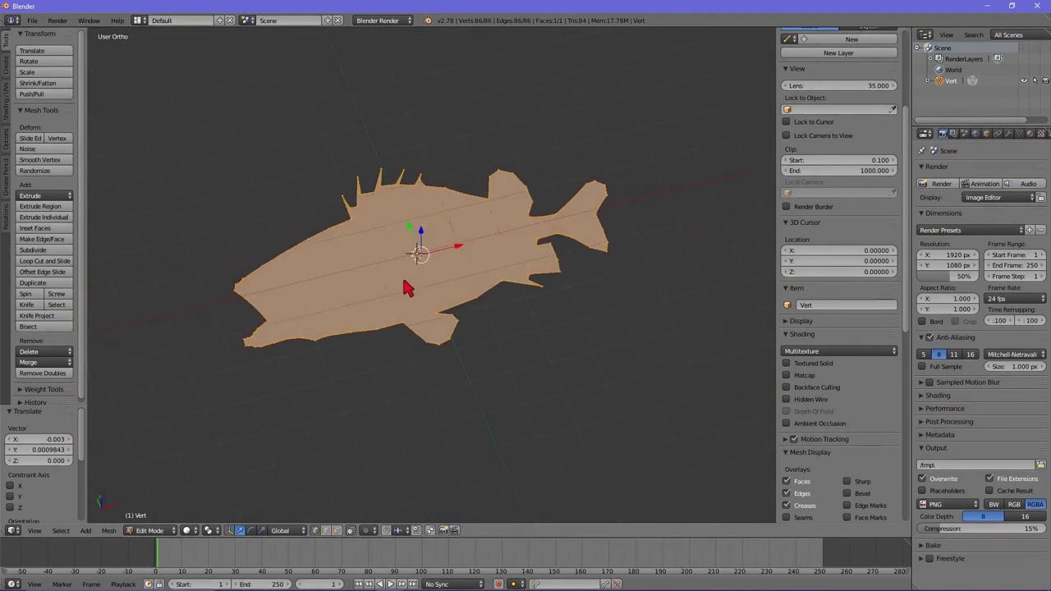
- Set the viewport shading to Texture and orbit to inspect the textured fish from low angles
{"action": "left_click", "coordinate": [192, 531]}
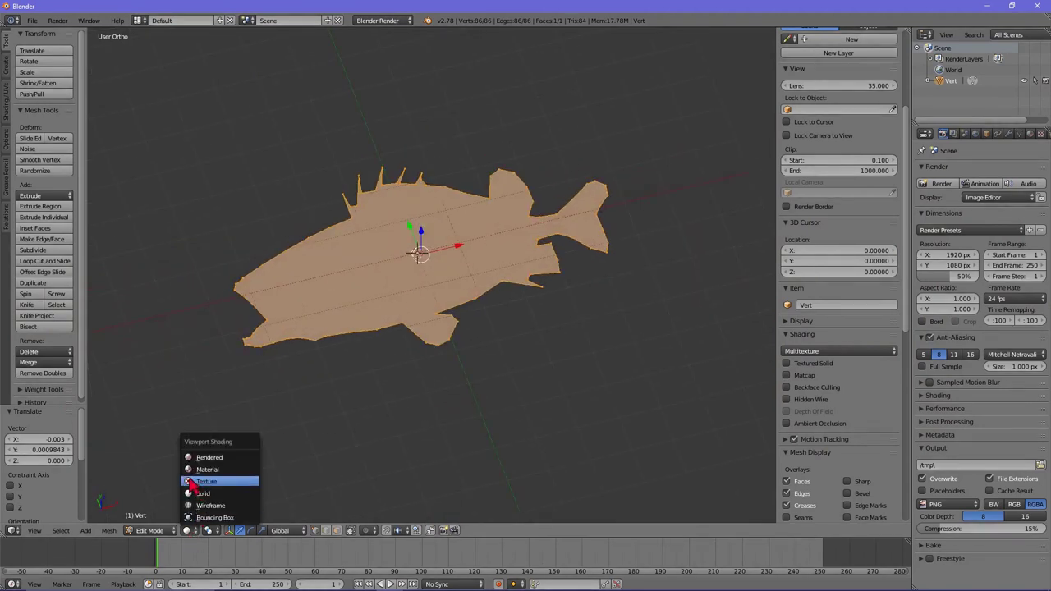
{"action": "left_click", "coordinate": [197, 482]}
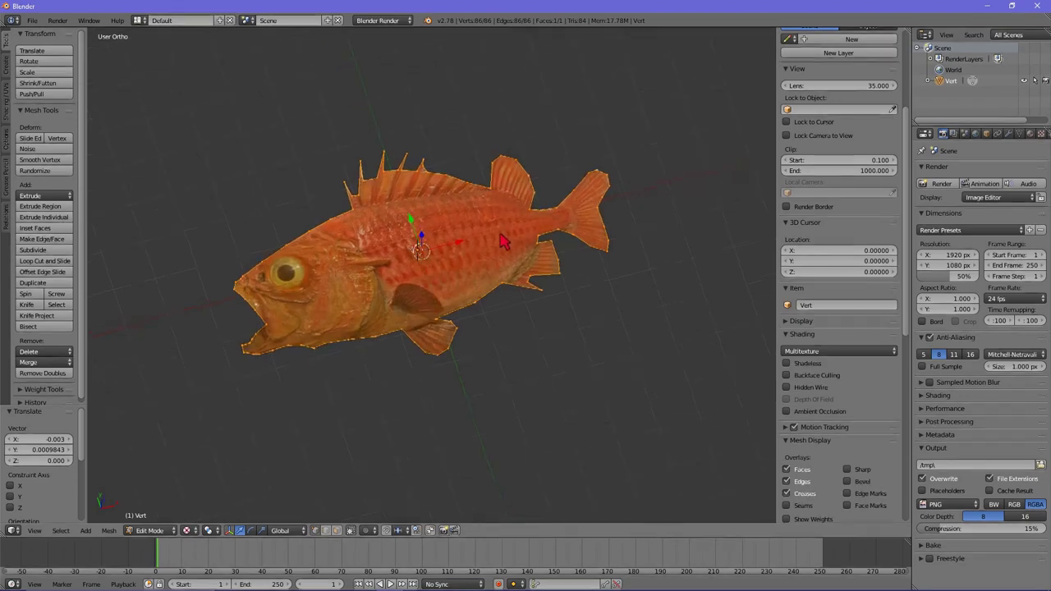
{"action": "middle_click_drag", "start_coordinate": [503, 241], "coordinate": [503, 258]}
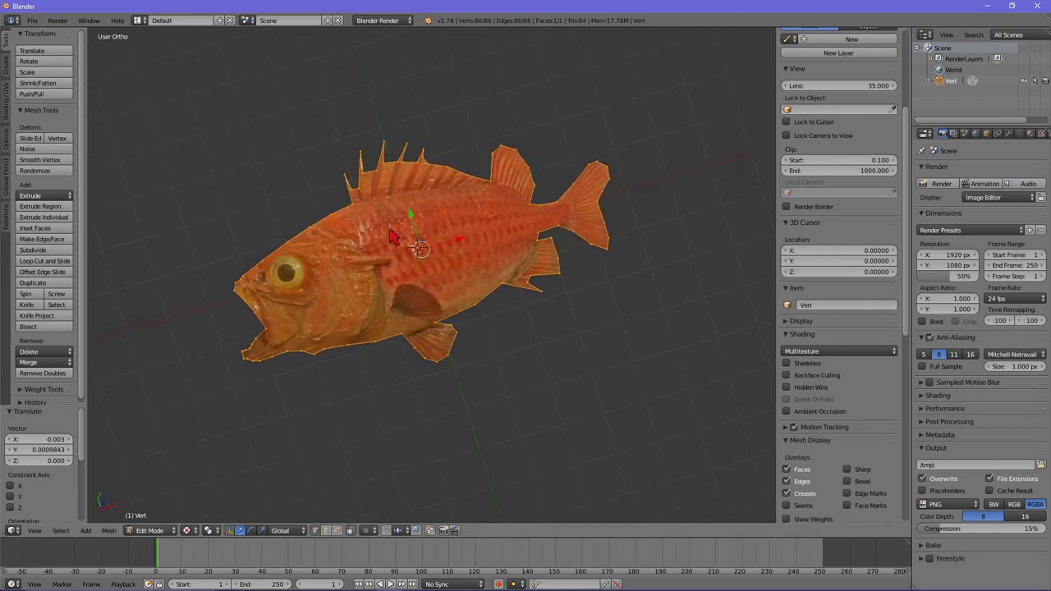
{"action": "middle_click_drag", "start_coordinate": [435, 268], "coordinate": [441, 269]}
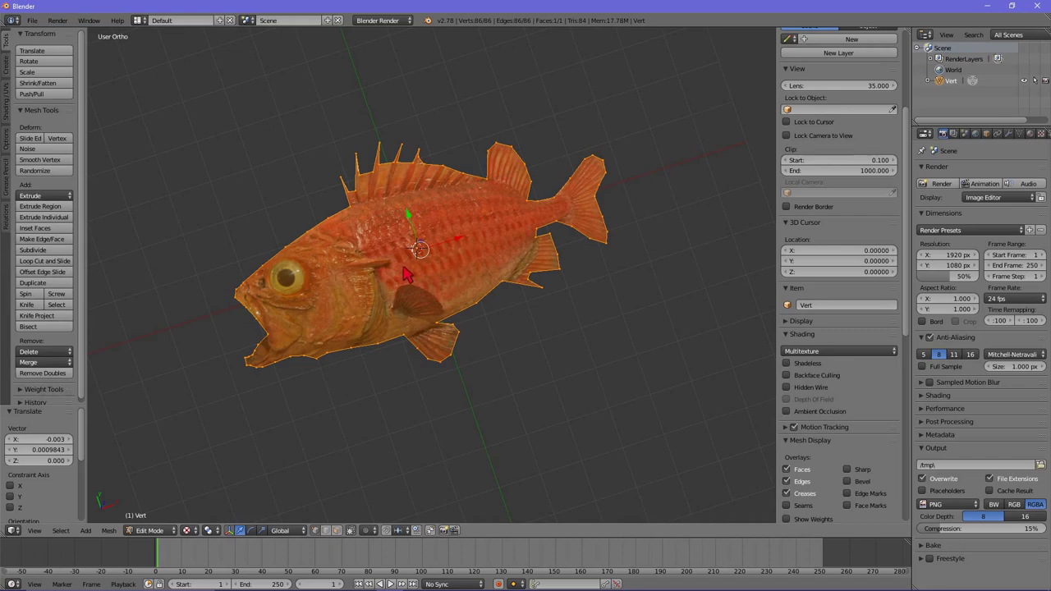
{"action": "mouse_move", "coordinate": [400, 275]}
{"action": "middle_mouse_down"}
{"action": "mouse_move", "coordinate": [437, 170]}
{"action": "mouse_move", "coordinate": [403, 218]}
{"action": "middle_mouse_up"}
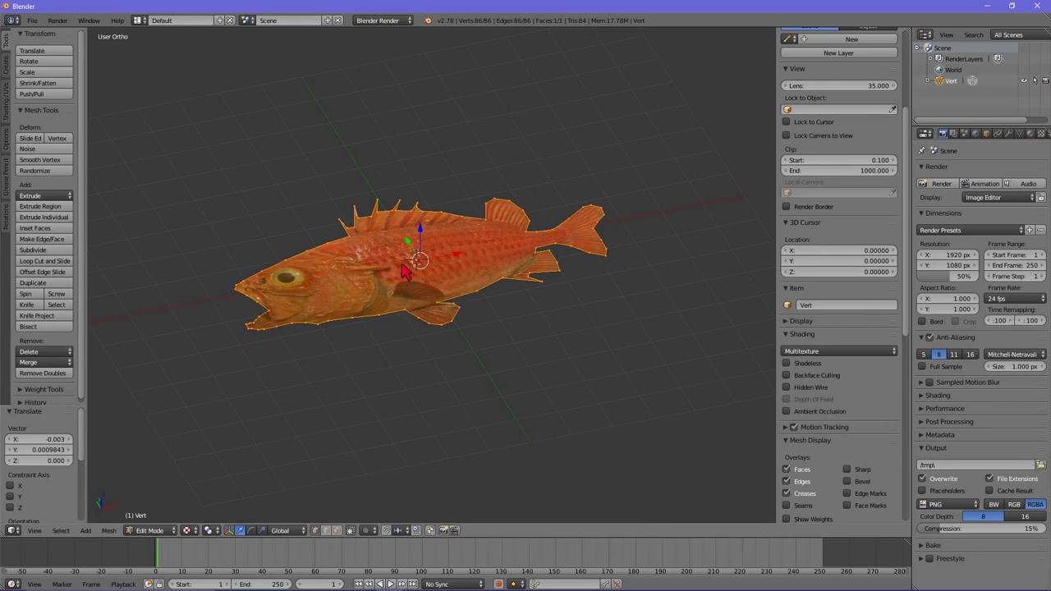
{"action": "scroll", "coordinate": [404, 272], "scroll_direction": "up", "scroll_amount": 2}
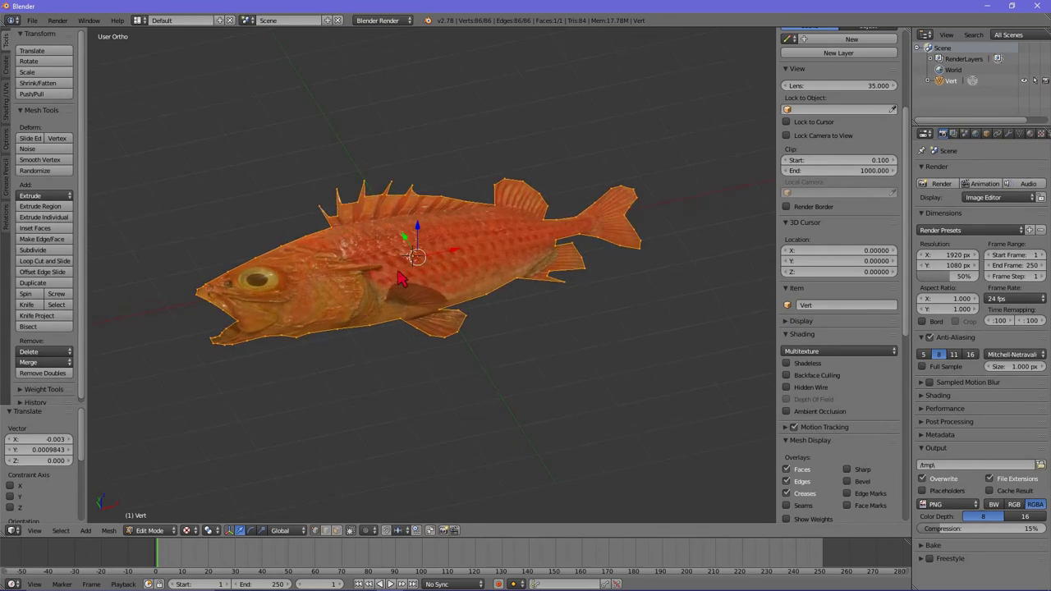
{"action": "scroll", "coordinate": [399, 281], "scroll_direction": "down", "scroll_amount": 1}
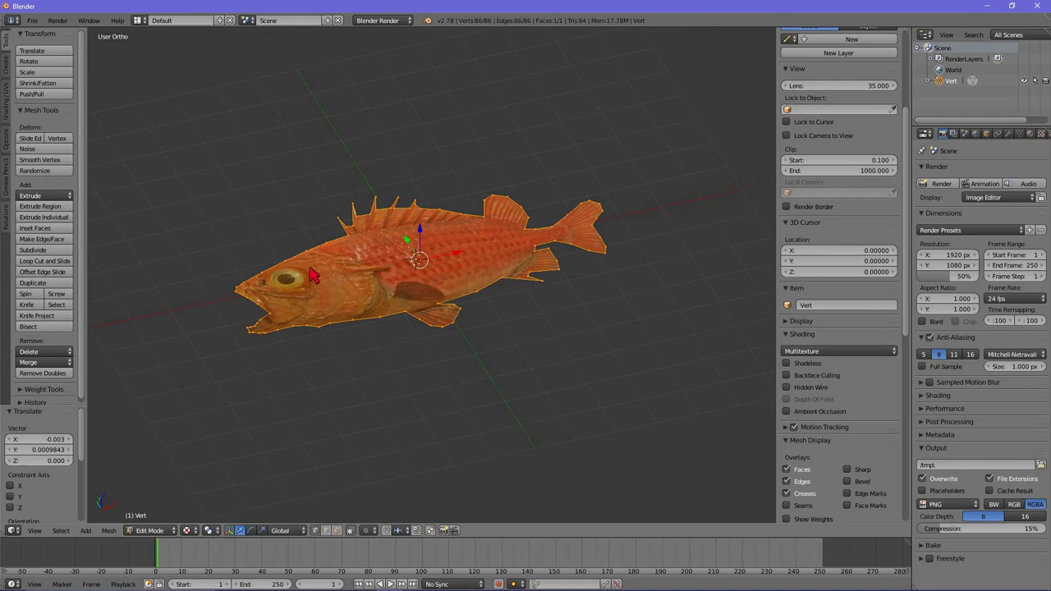
- Switch to Object Mode and add a Solidify modifier (thickness 0.0100) to the fish
{"action": "left_click", "coordinate": [149, 532]}
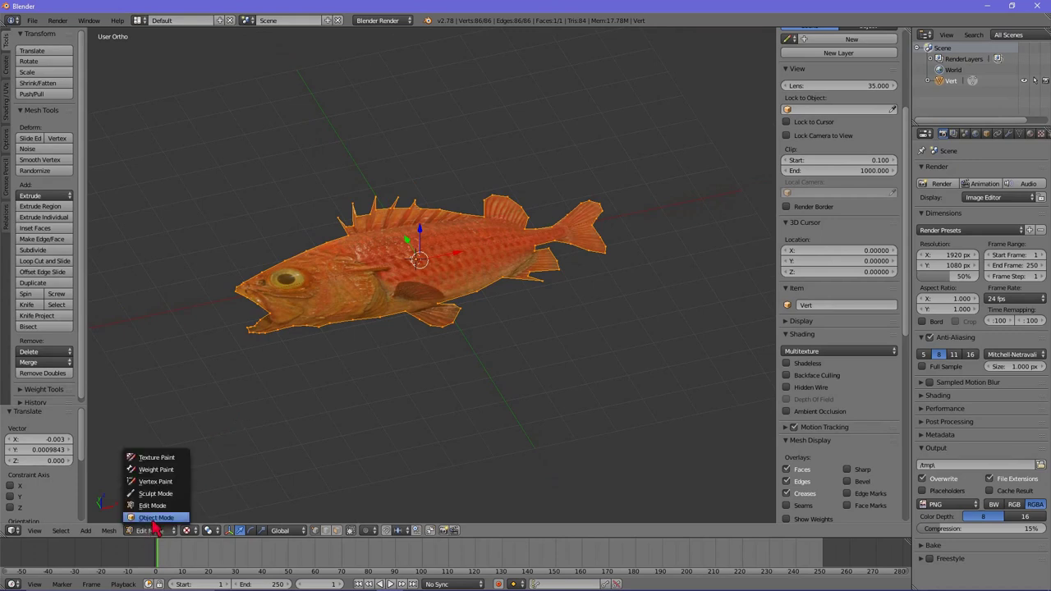
{"action": "left_click", "coordinate": [158, 518]}
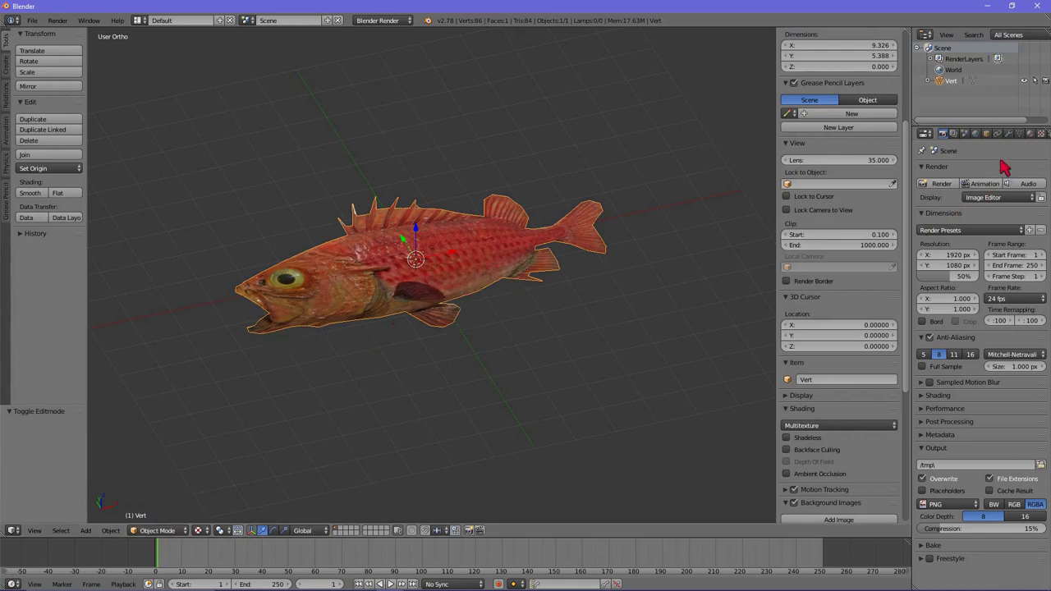
{"action": "left_click", "coordinate": [1012, 134]}
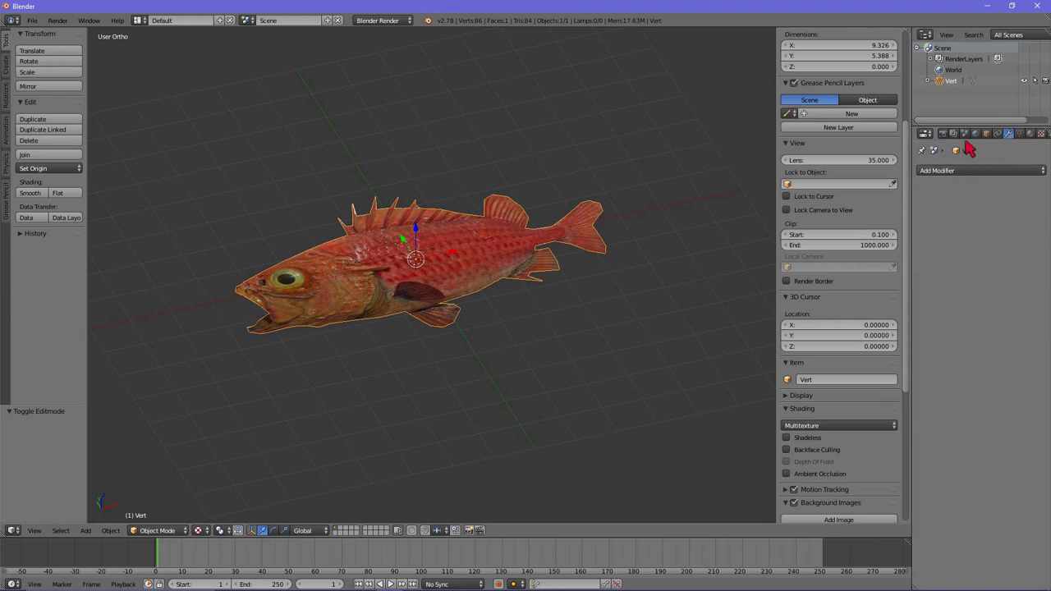
{"action": "left_click", "coordinate": [945, 179]}
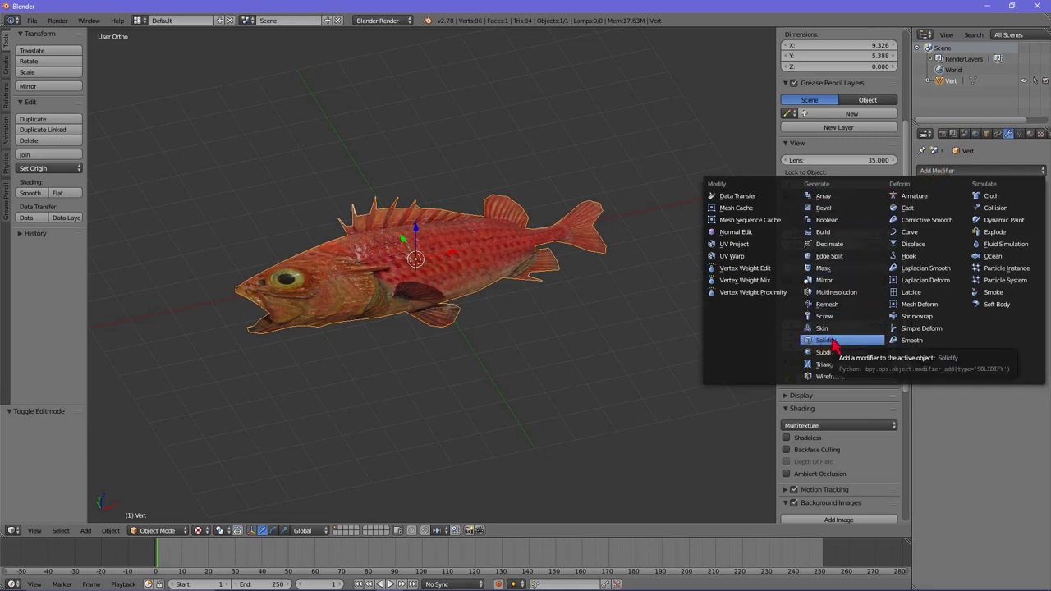
{"action": "left_click", "coordinate": [825, 340]}
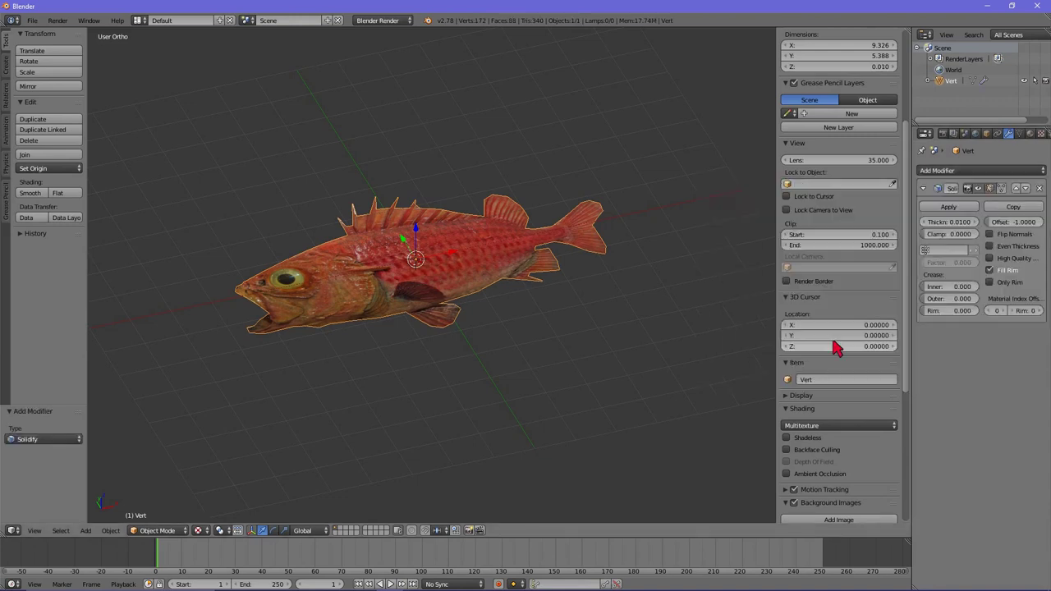
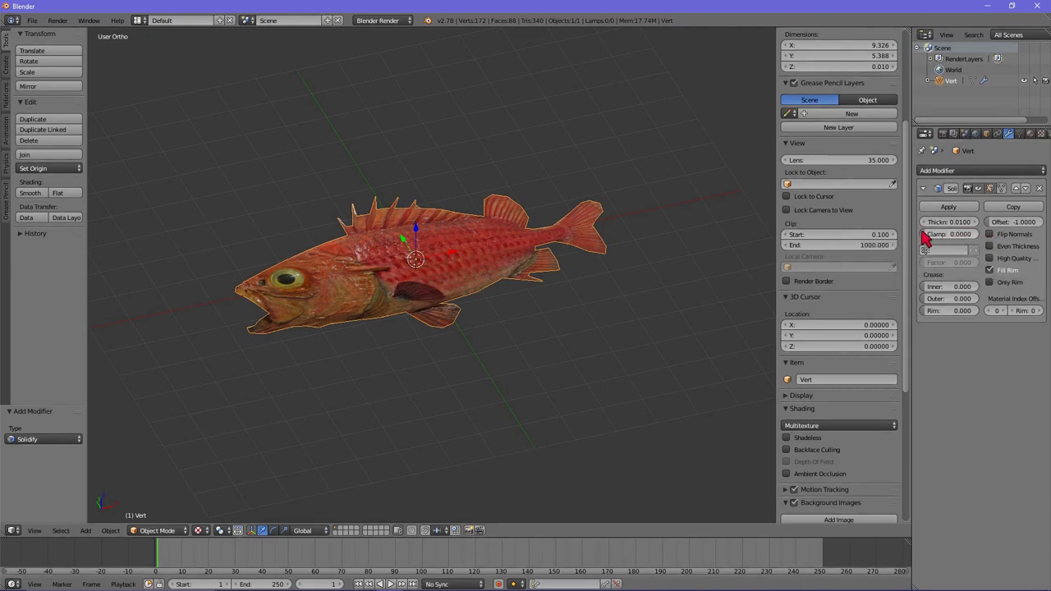
- Widen the Properties editor and drag the Solidify modifier's thickness to 2.16, checking the fish from the side
{"action": "left_click_drag", "start_coordinate": [911, 245], "coordinate": [874, 245]}
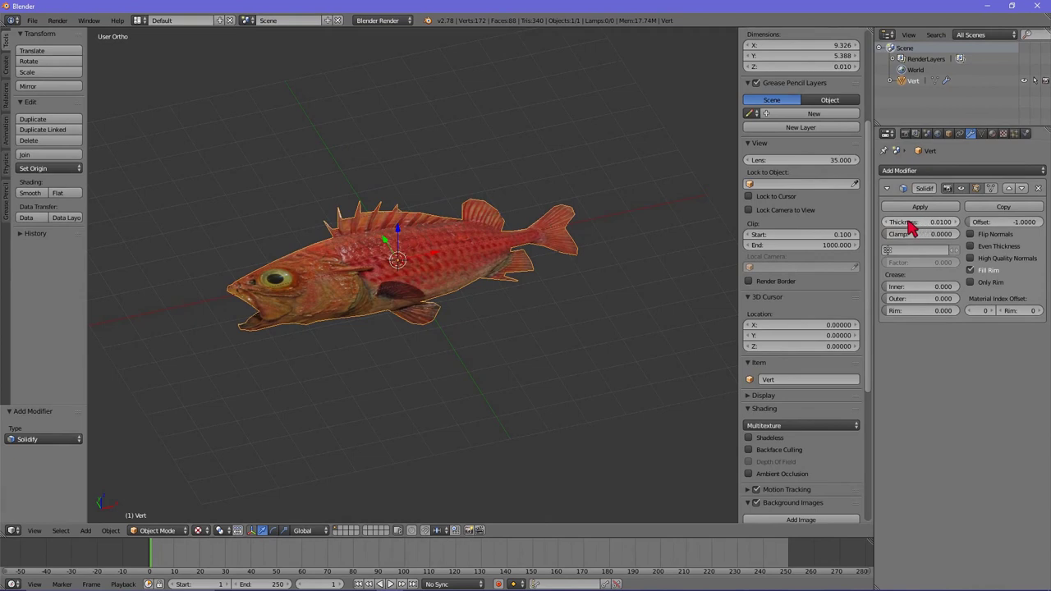
{"action": "mouse_move", "coordinate": [925, 229]}
{"action": "left_mouse_down"}
{"action": "mouse_move", "coordinate": [528, 175]}
{"action": "mouse_move", "coordinate": [450, 151]}
{"action": "left_mouse_up"}
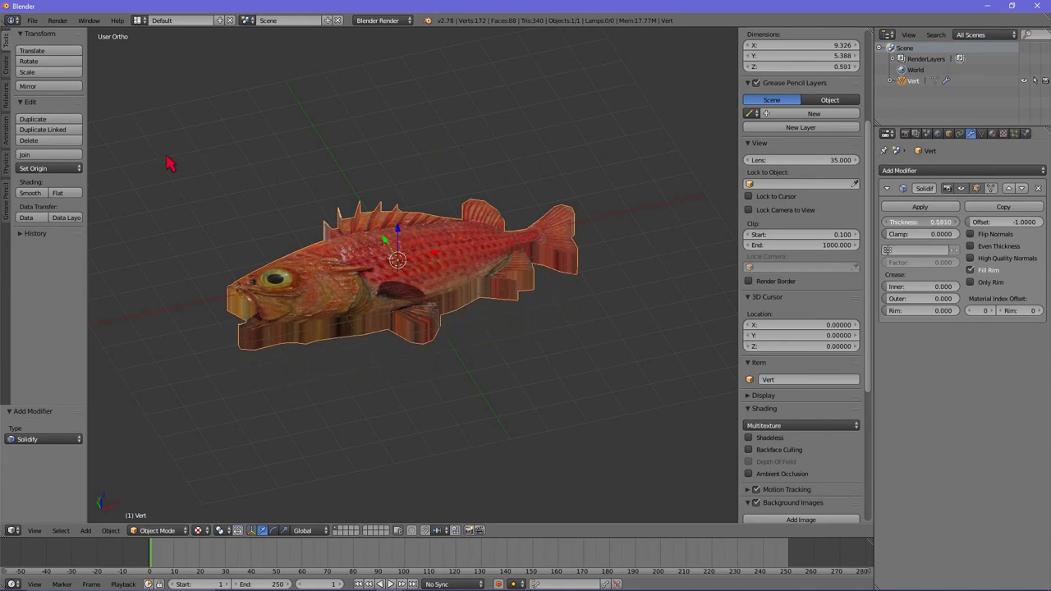
{"action": "mouse_move", "coordinate": [450, 150]}
{"action": "left_mouse_down"}
{"action": "mouse_move", "coordinate": [851, 170]}
{"action": "mouse_move", "coordinate": [291, 130]}
{"action": "left_mouse_up"}
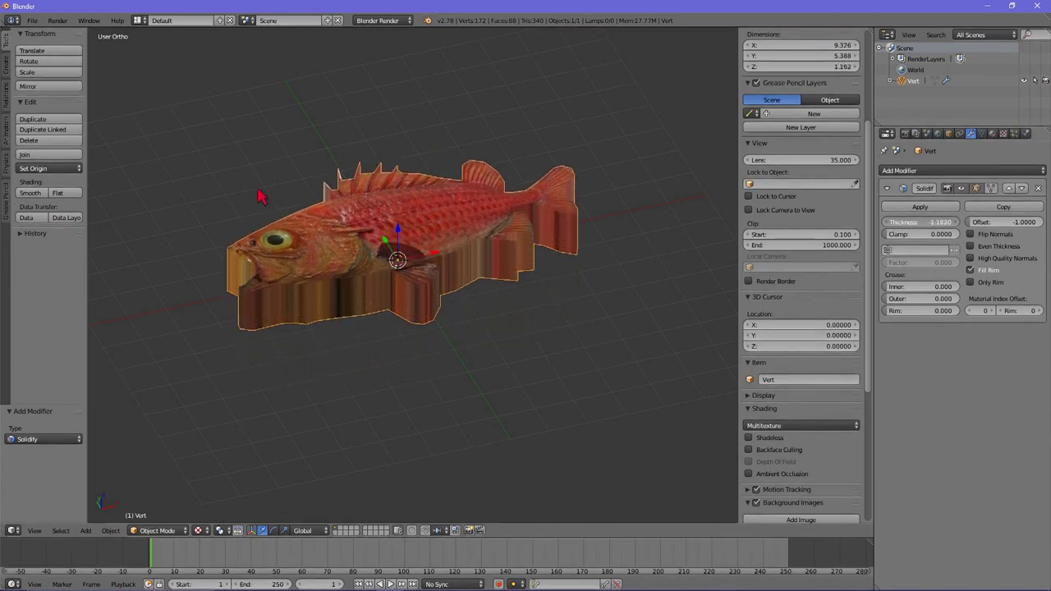
{"action": "left_click_drag", "start_coordinate": [129, 24], "coordinate": [895, 236]}
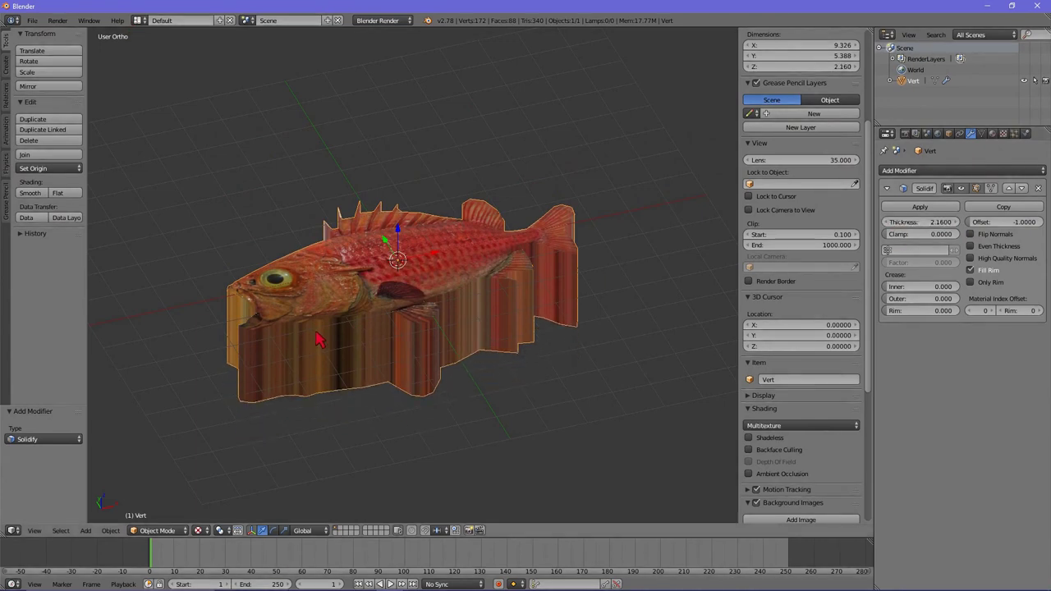
{"action": "mouse_move", "coordinate": [321, 340]}
{"action": "middle_mouse_down"}
{"action": "mouse_move", "coordinate": [401, 292]}
{"action": "mouse_move", "coordinate": [328, 425]}
{"action": "mouse_move", "coordinate": [320, 370]}
{"action": "middle_mouse_up"}
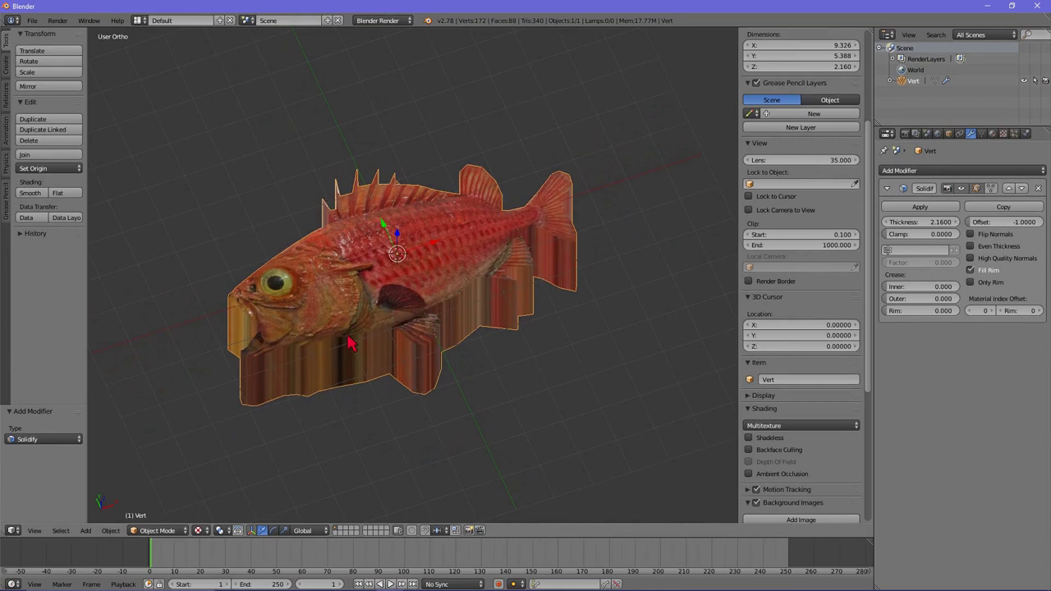
- Switch the fish to Edit Mode and move a single vertex beneath its mouth
{"action": "left_click", "coordinate": [160, 530]}
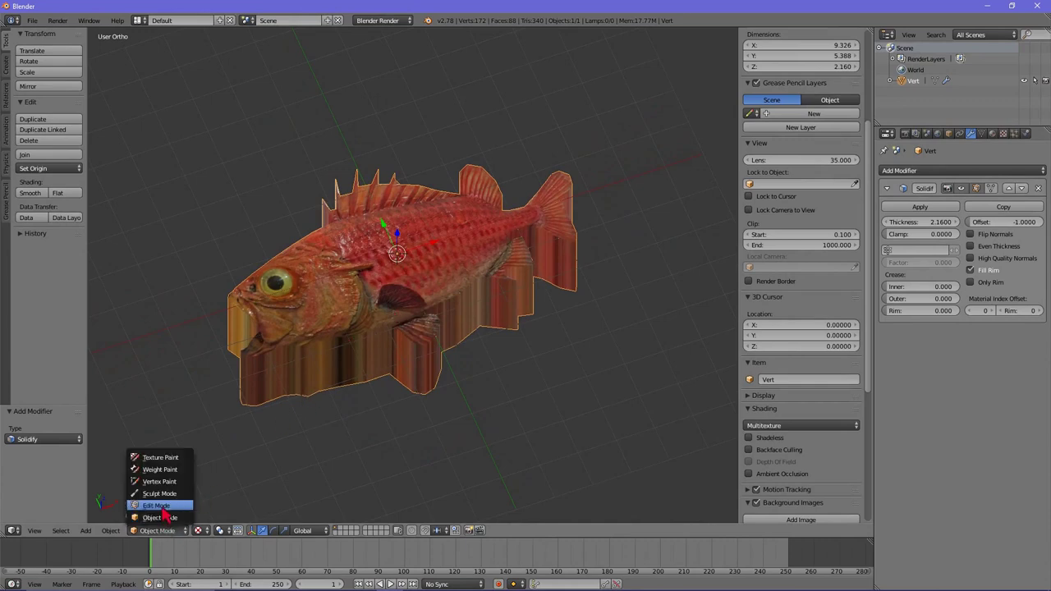
{"action": "left_click", "coordinate": [156, 506]}
{"action": "right_click", "coordinate": [375, 354]}
{"action": "key", "text": "g"}
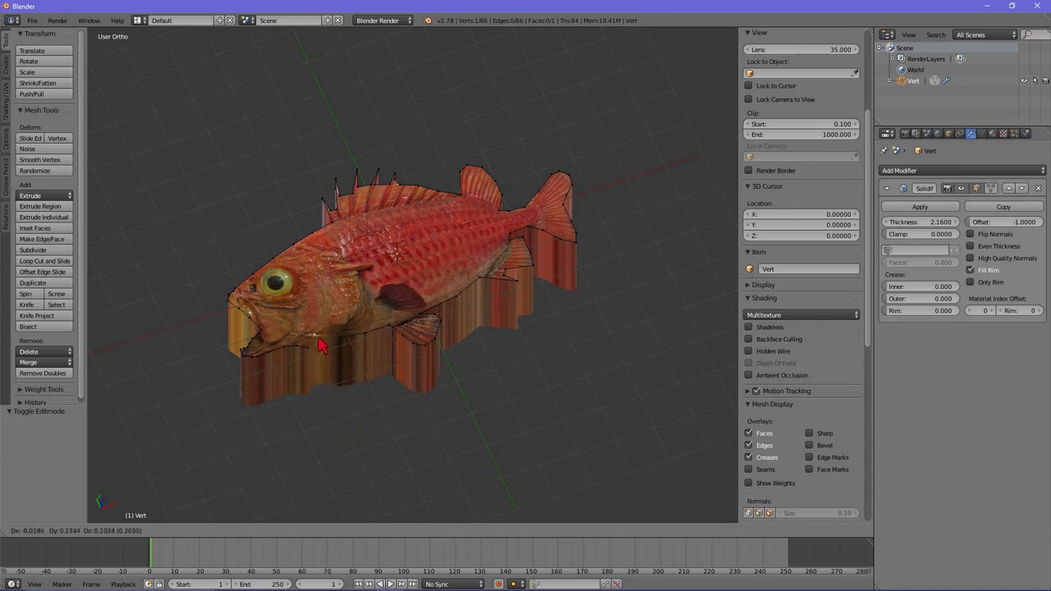
{"action": "left_click", "coordinate": [335, 361]}
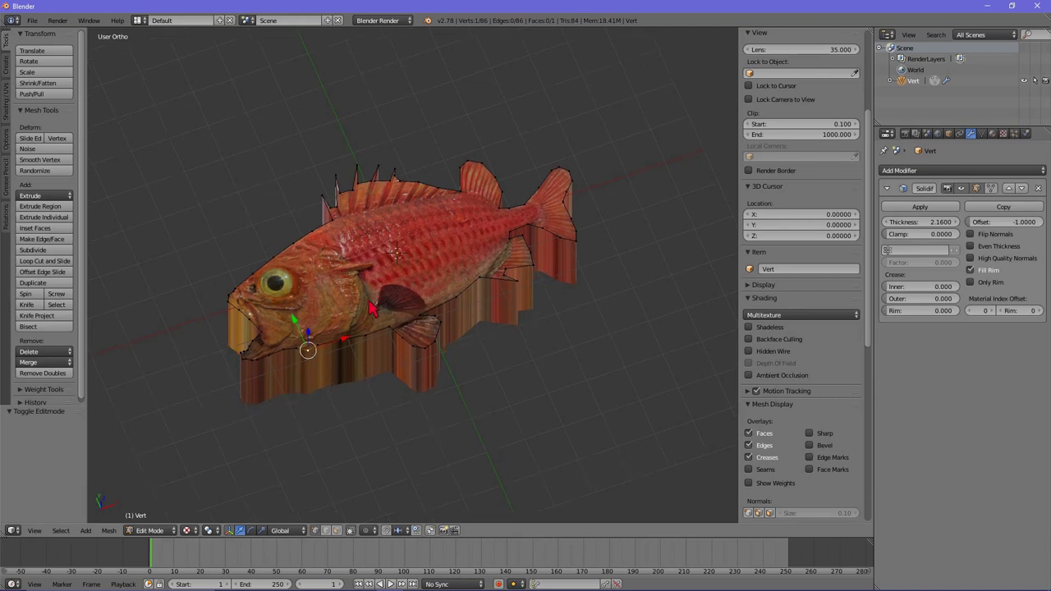
{"action": "mouse_move", "coordinate": [373, 304]}
{"action": "middle_mouse_down"}
{"action": "mouse_move", "coordinate": [426, 246]}
{"action": "mouse_move", "coordinate": [365, 307]}
{"action": "middle_mouse_up"}
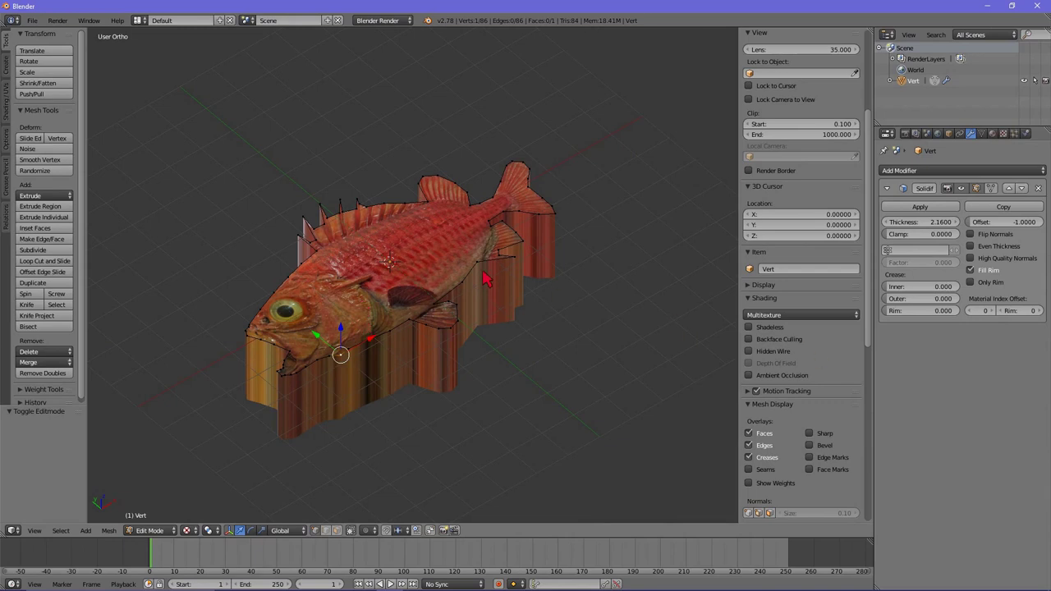
{"action": "middle_click_drag", "start_coordinate": [483, 274], "coordinate": [473, 287]}
{"action": "scroll", "coordinate": [473, 286], "scroll_direction": "up", "scroll_amount": 2}
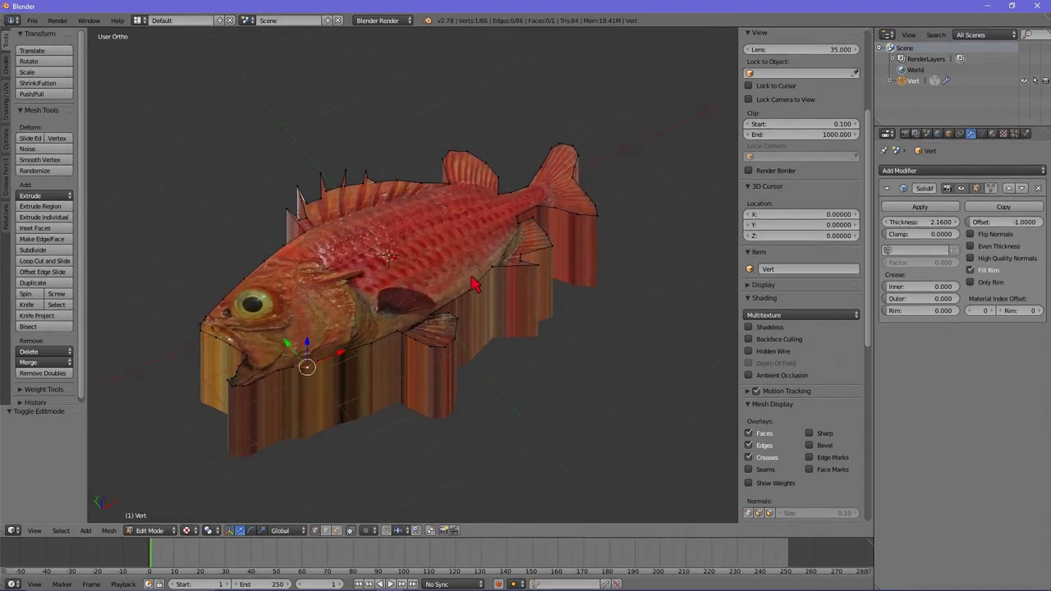
- Reduce the Solidify thickness to 0.575 and inspect the thinner fish from several angles
{"action": "left_click_drag", "start_coordinate": [911, 222], "coordinate": [851, 227]}
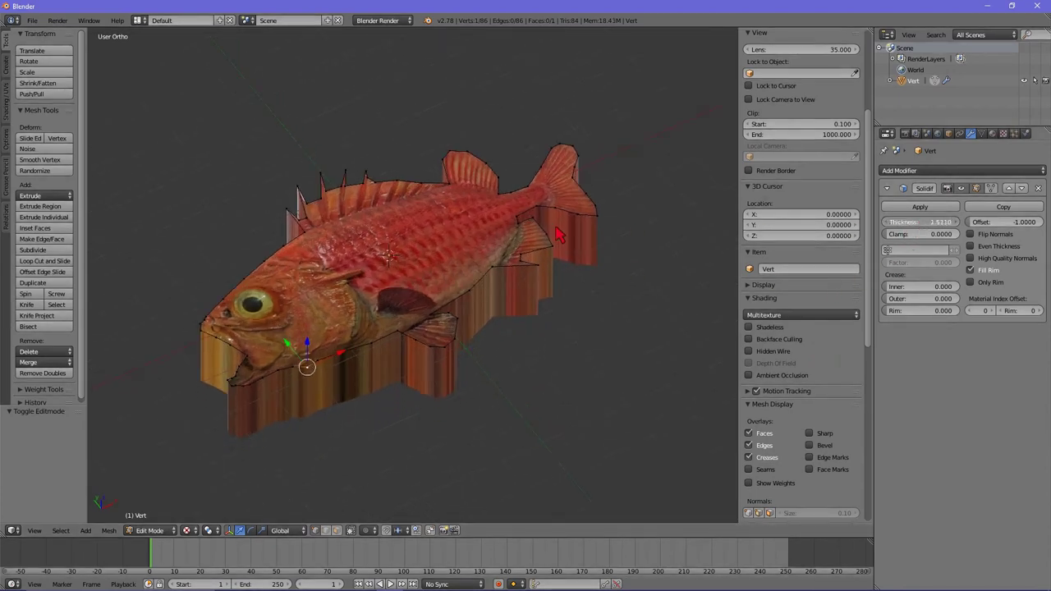
{"action": "left_click_drag", "start_coordinate": [558, 236], "coordinate": [572, 265]}
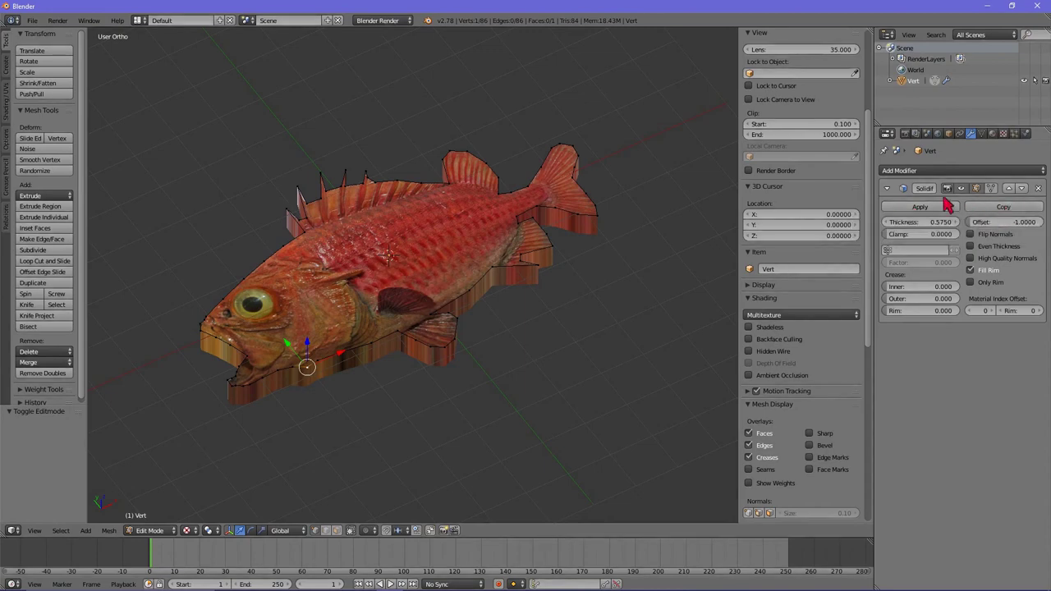
{"action": "mouse_move", "coordinate": [460, 328]}
{"action": "middle_mouse_down"}
{"action": "mouse_move", "coordinate": [267, 357]}
{"action": "mouse_move", "coordinate": [381, 250]}
{"action": "mouse_move", "coordinate": [403, 311]}
{"action": "middle_mouse_up"}
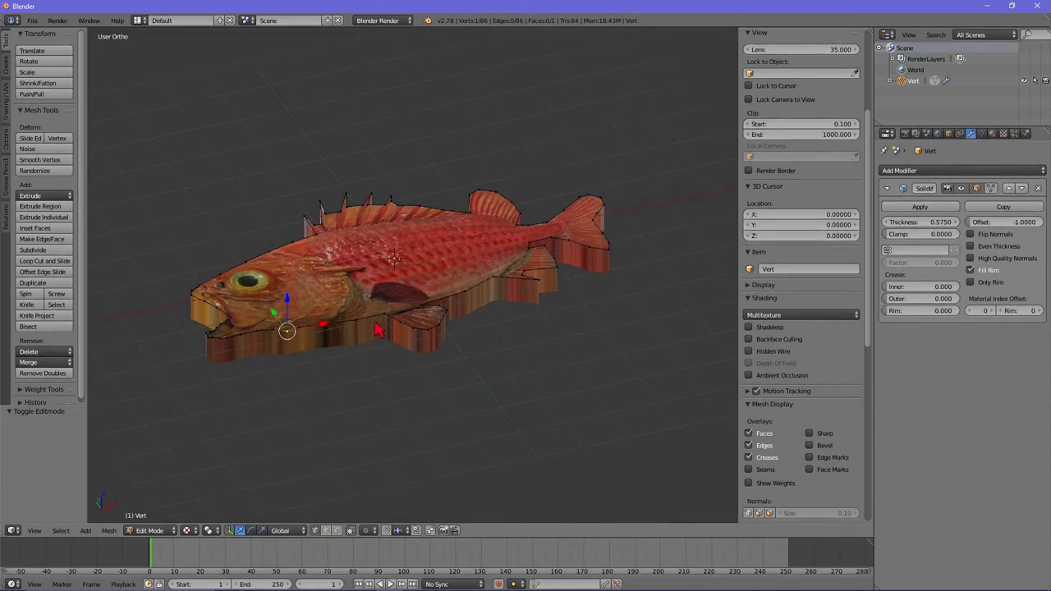
{"action": "middle_click_drag", "start_coordinate": [425, 274], "coordinate": [449, 299]}
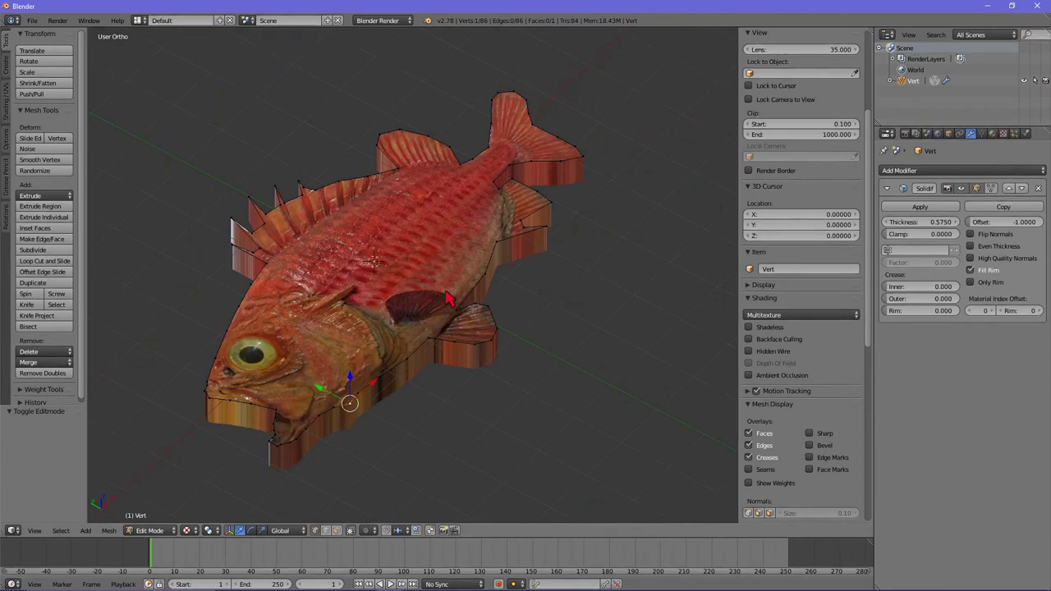
{"action": "mouse_move", "coordinate": [414, 275]}
{"action": "middle_mouse_down"}
{"action": "mouse_move", "coordinate": [389, 304]}
{"action": "mouse_move", "coordinate": [389, 287]}
{"action": "middle_mouse_up"}
{"action": "scroll", "coordinate": [417, 277], "scroll_direction": "down", "scroll_amount": 1}
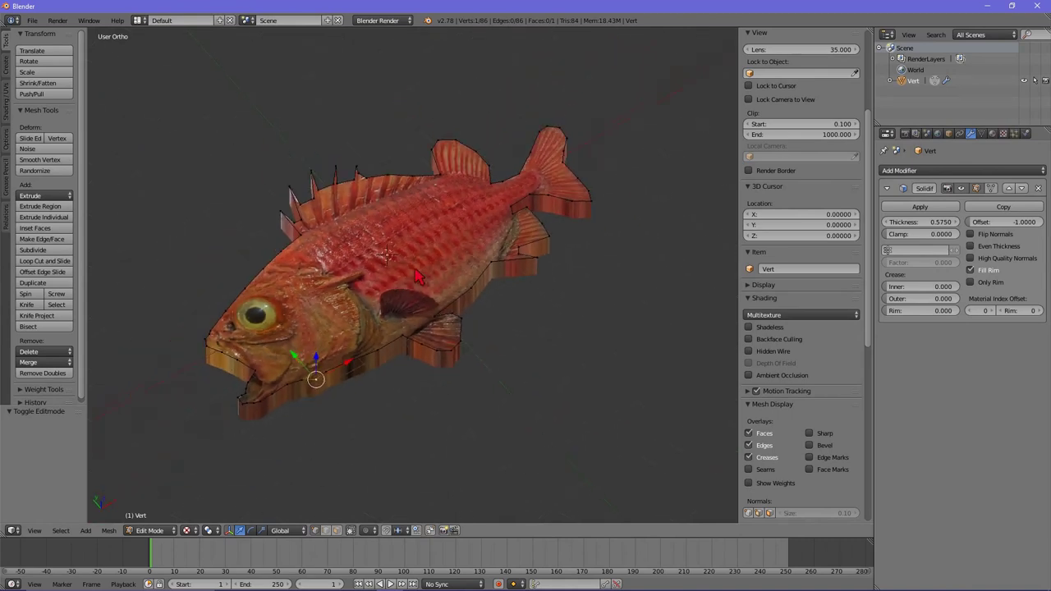
{"action": "mouse_move", "coordinate": [417, 278]}
{"action": "middle_mouse_down"}
{"action": "mouse_move", "coordinate": [411, 252]}
{"action": "mouse_move", "coordinate": [406, 333]}
{"action": "middle_mouse_up"}
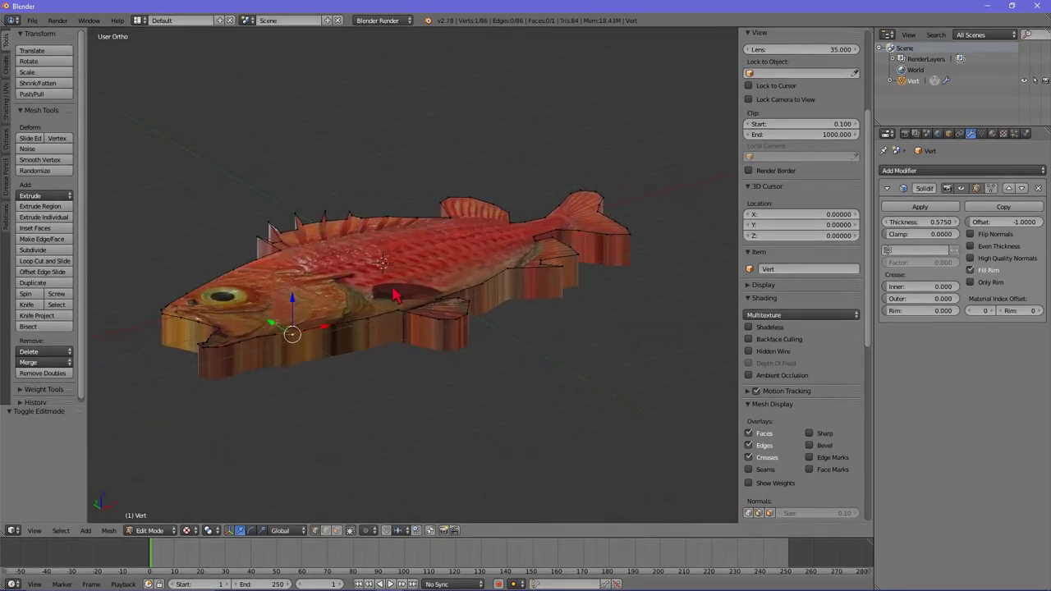
- Apply the 0.575 Solidify modifier from Object Mode, then re-enter Edit Mode
{"action": "left_click", "coordinate": [915, 212]}
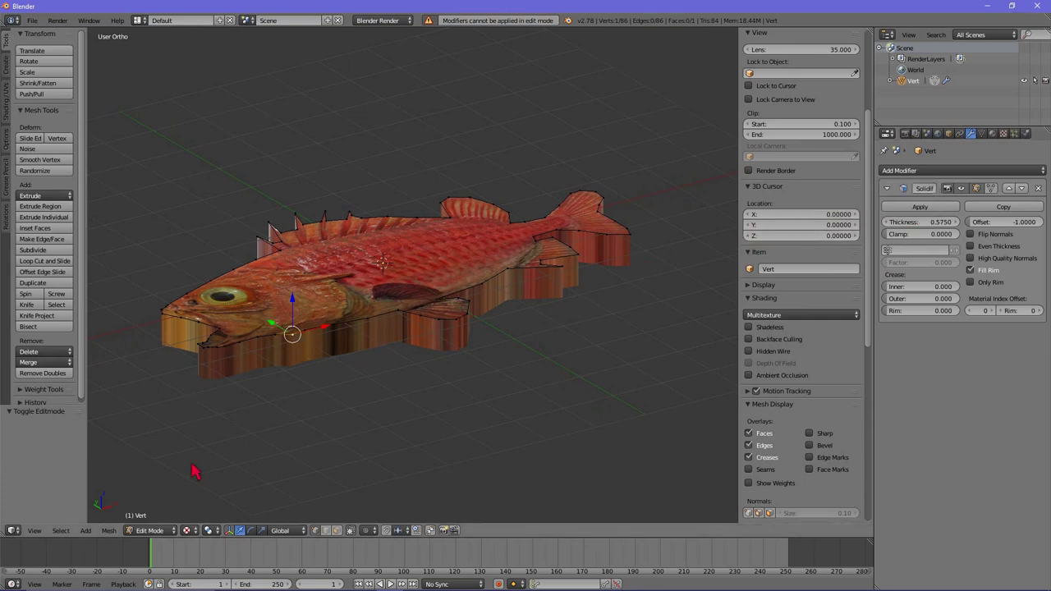
{"action": "left_click", "coordinate": [152, 530]}
{"action": "left_click", "coordinate": [156, 519]}
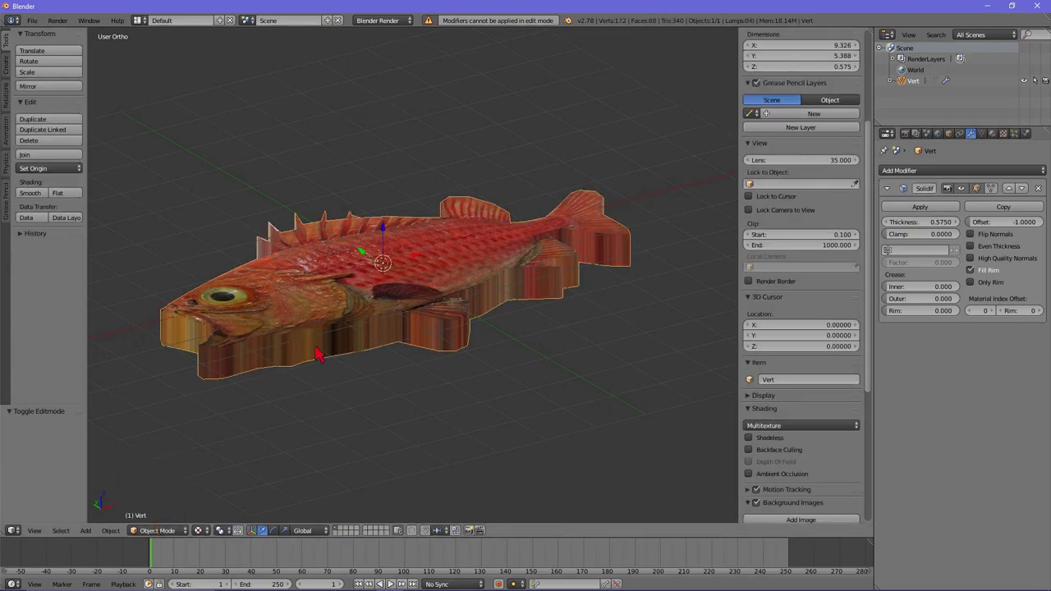
{"action": "left_click", "coordinate": [911, 210]}
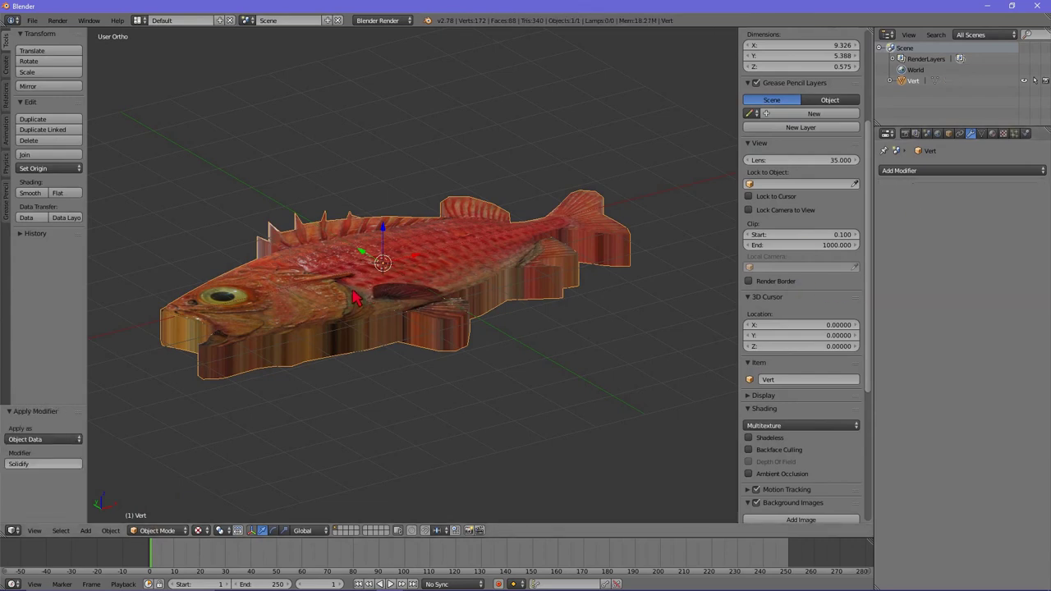
{"action": "left_click", "coordinate": [154, 530]}
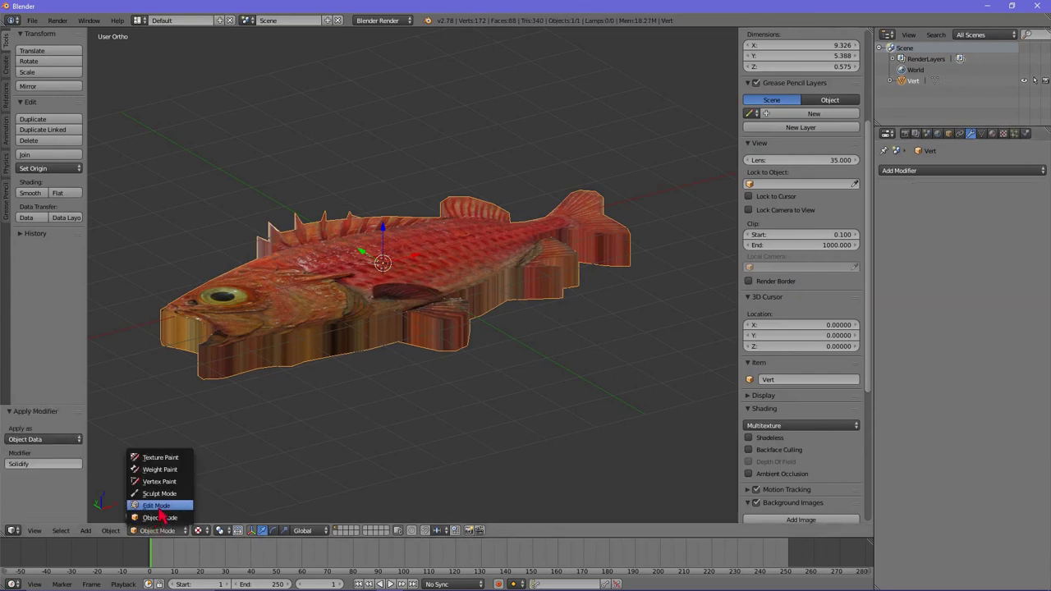
{"action": "left_click", "coordinate": [162, 510]}
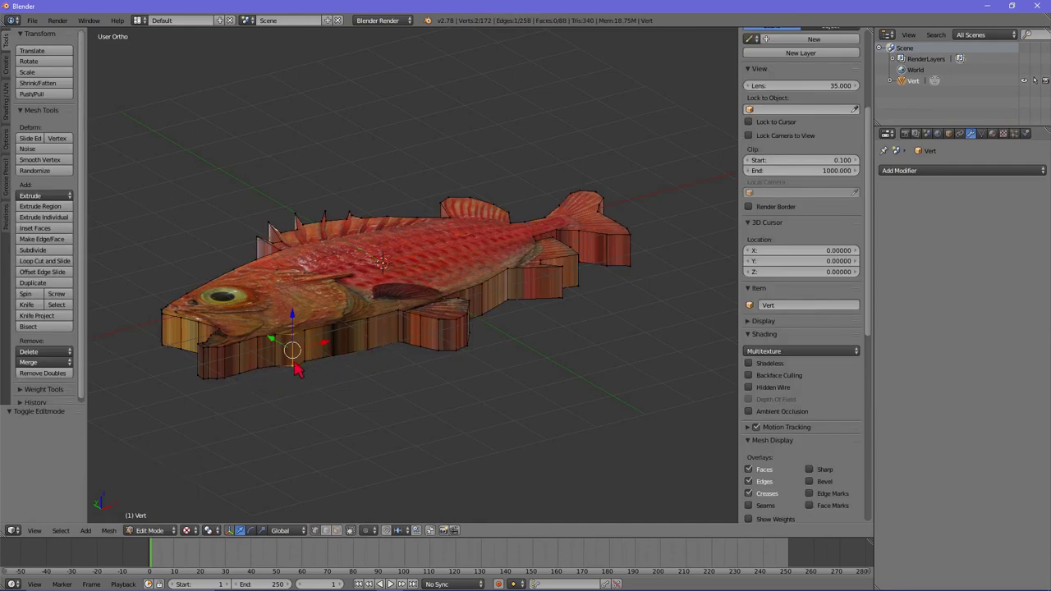
- Move the two selected vertices 0.333 along X and orbit around the fish to check the underside
{"action": "mouse_move", "coordinate": [298, 368]}
{"action": "middle_mouse_down"}
{"action": "mouse_move", "coordinate": [371, 297]}
{"action": "mouse_move", "coordinate": [369, 363]}
{"action": "mouse_move", "coordinate": [303, 371]}
{"action": "middle_mouse_up"}
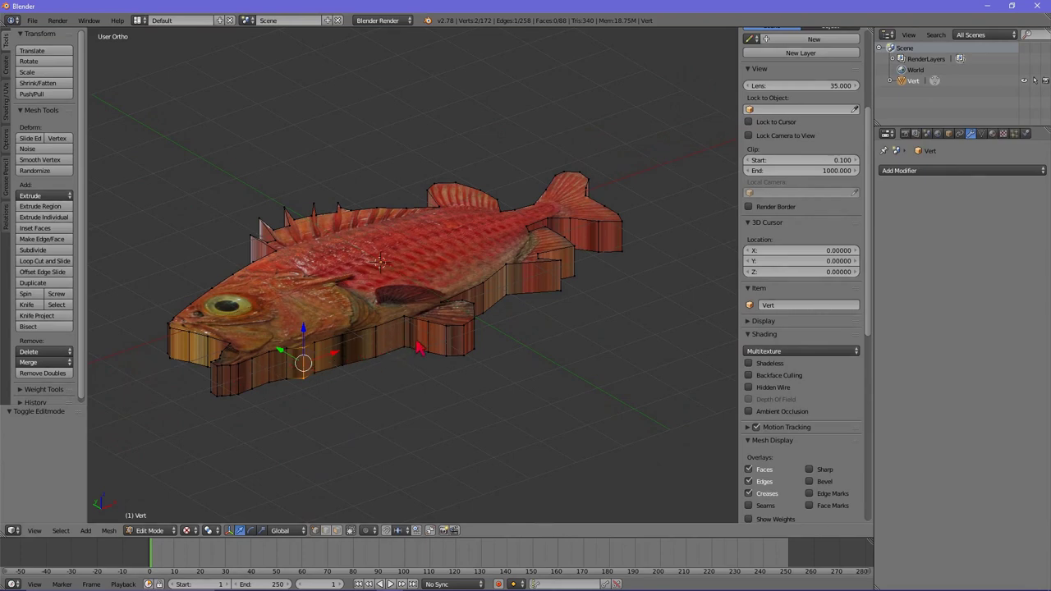
{"action": "left_click_drag", "start_coordinate": [322, 362], "coordinate": [347, 348]}
{"action": "mouse_move", "coordinate": [347, 347]}
{"action": "middle_mouse_down"}
{"action": "mouse_move", "coordinate": [502, 289]}
{"action": "mouse_move", "coordinate": [436, 330]}
{"action": "middle_mouse_up"}
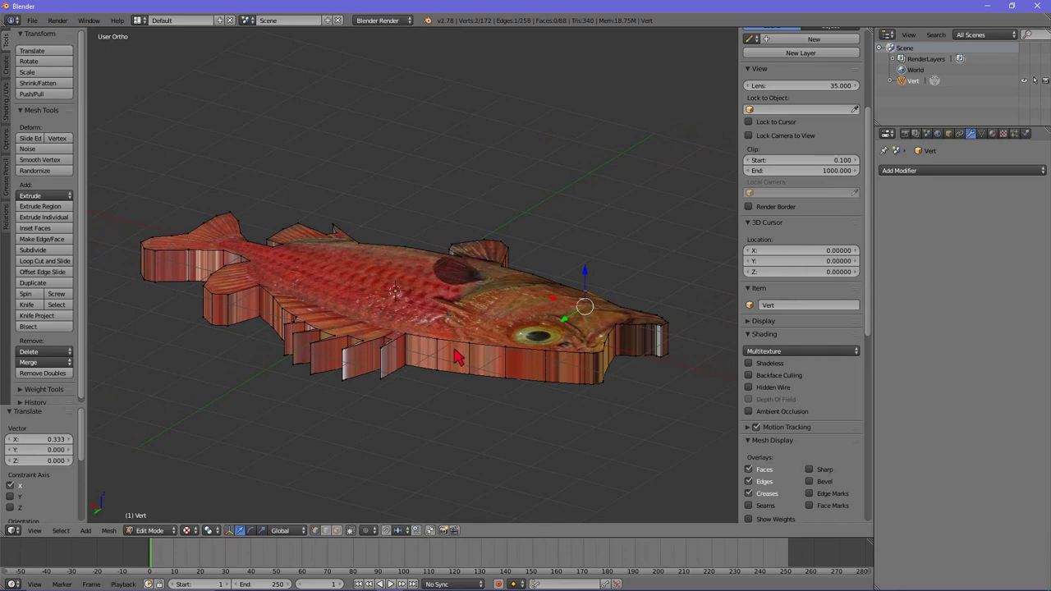
{"action": "mouse_move", "coordinate": [480, 375]}
{"action": "middle_mouse_down"}
{"action": "mouse_move", "coordinate": [328, 361]}
{"action": "mouse_move", "coordinate": [406, 357]}
{"action": "mouse_move", "coordinate": [386, 311]}
{"action": "middle_mouse_up"}
{"action": "mouse_move", "coordinate": [341, 352]}
{"action": "middle_mouse_down"}
{"action": "mouse_move", "coordinate": [365, 247]}
{"action": "mouse_move", "coordinate": [448, 208]}
{"action": "mouse_move", "coordinate": [314, 397]}
{"action": "mouse_move", "coordinate": [405, 228]}
{"action": "mouse_move", "coordinate": [336, 287]}
{"action": "mouse_move", "coordinate": [348, 302]}
{"action": "mouse_move", "coordinate": [426, 289]}
{"action": "mouse_move", "coordinate": [493, 242]}
{"action": "mouse_move", "coordinate": [462, 295]}
{"action": "mouse_move", "coordinate": [326, 308]}
{"action": "middle_mouse_up"}
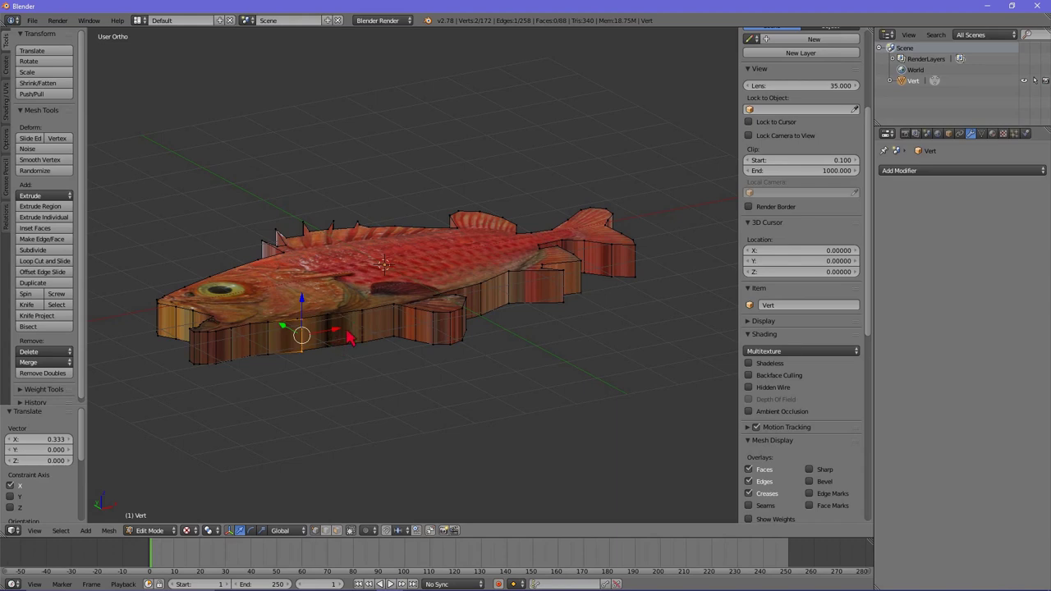
{"action": "middle_click_drag", "start_coordinate": [372, 317], "coordinate": [370, 323]}
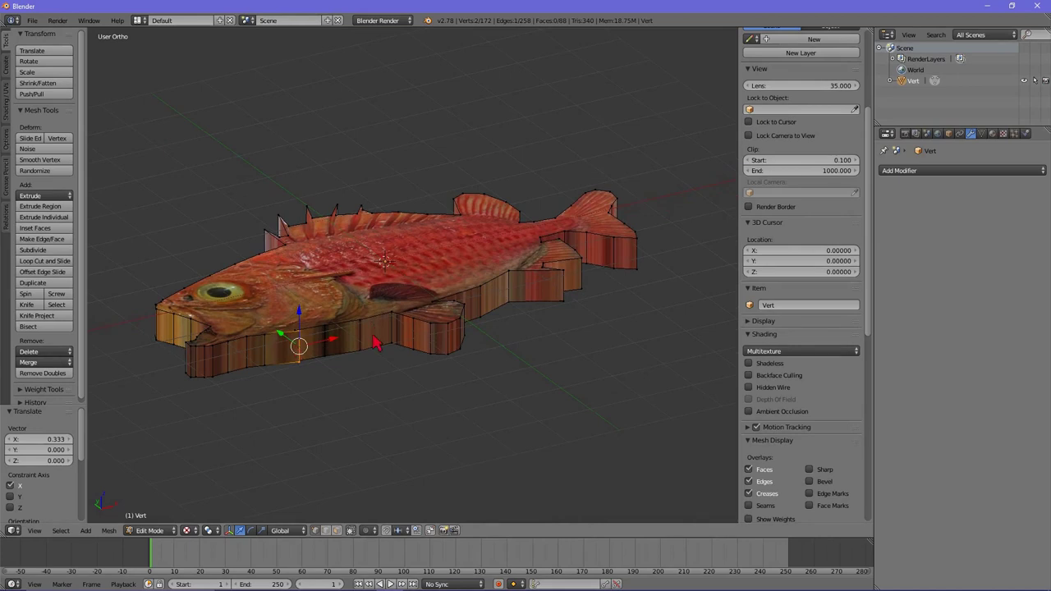
- Switch to the UV Editing workspace, zoom the image editor and hide its sidebar
{"action": "left_click", "coordinate": [140, 20]}
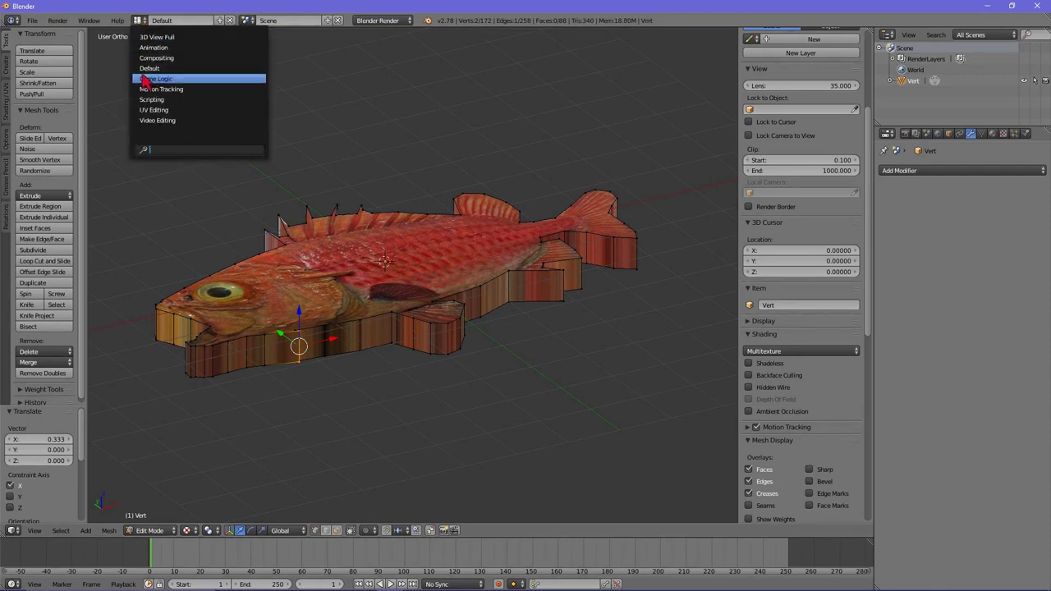
{"action": "left_click", "coordinate": [169, 112]}
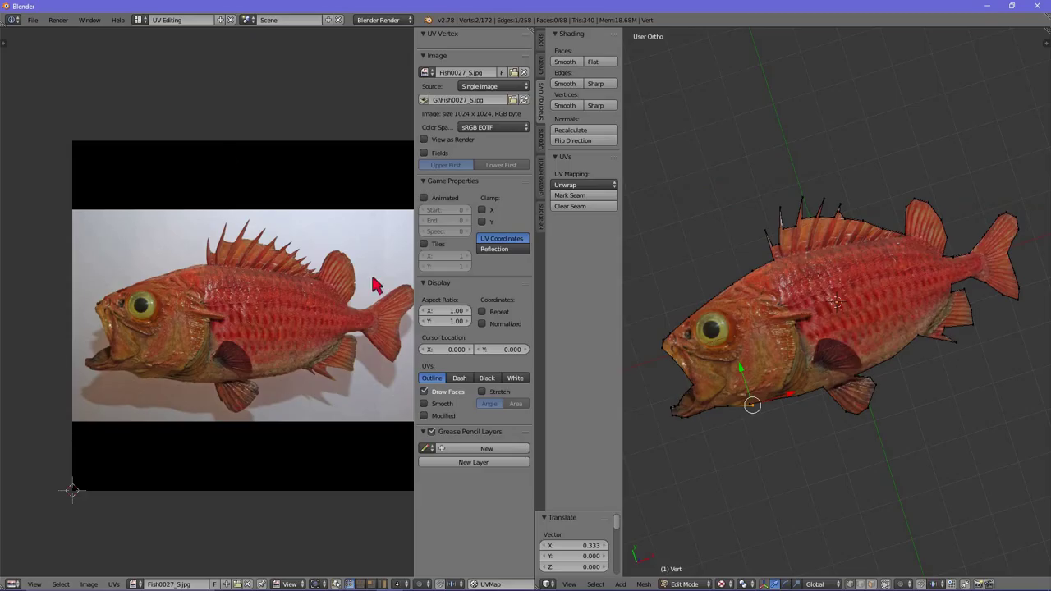
{"action": "scroll", "coordinate": [371, 302], "scroll_direction": "down", "scroll_amount": 1}
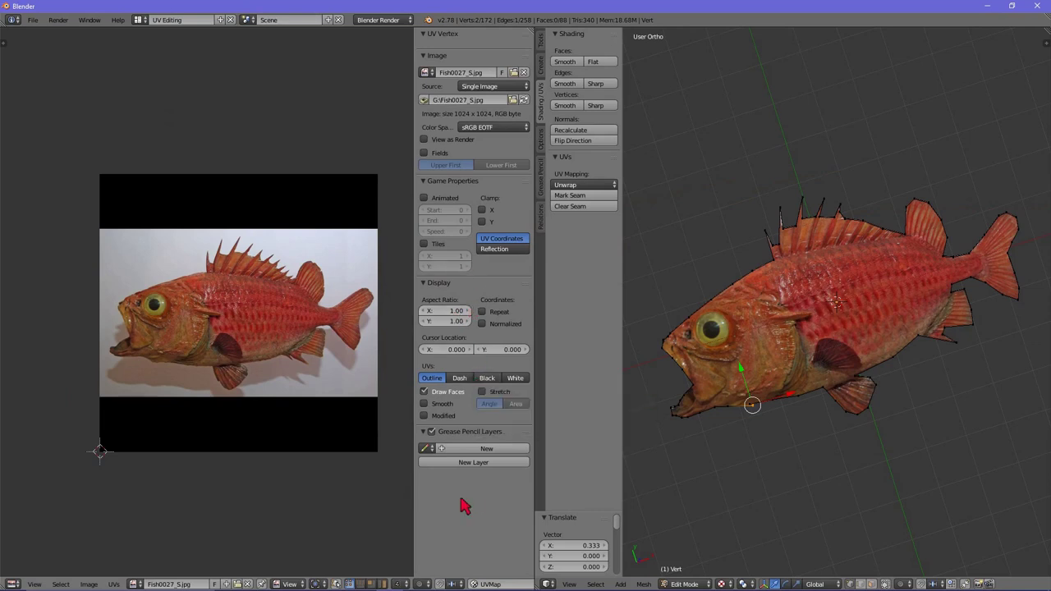
{"action": "key", "text": "n"}
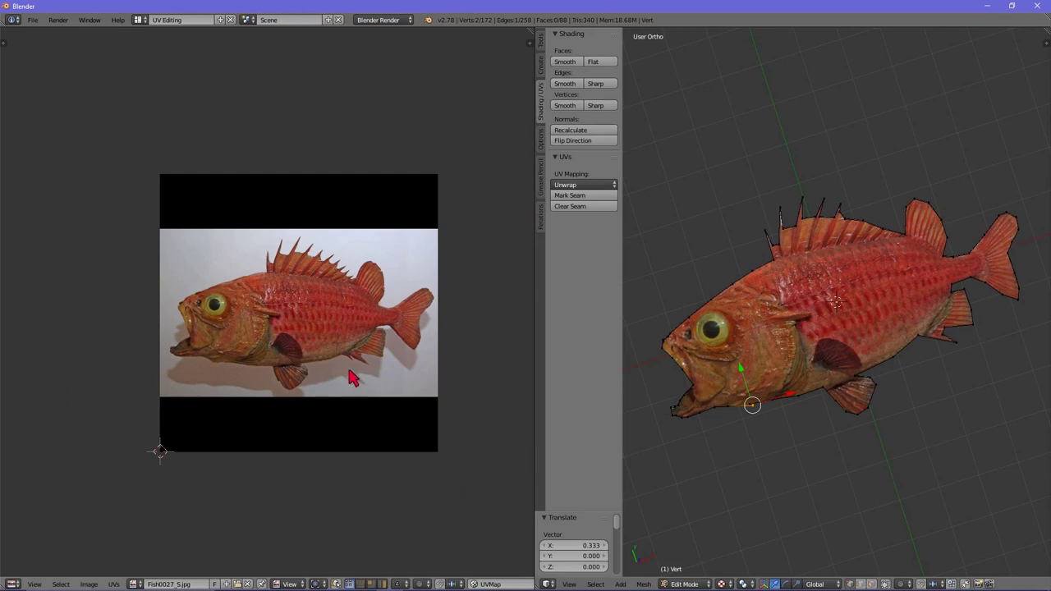
{"action": "scroll", "coordinate": [347, 365], "scroll_direction": "up", "scroll_amount": 1}
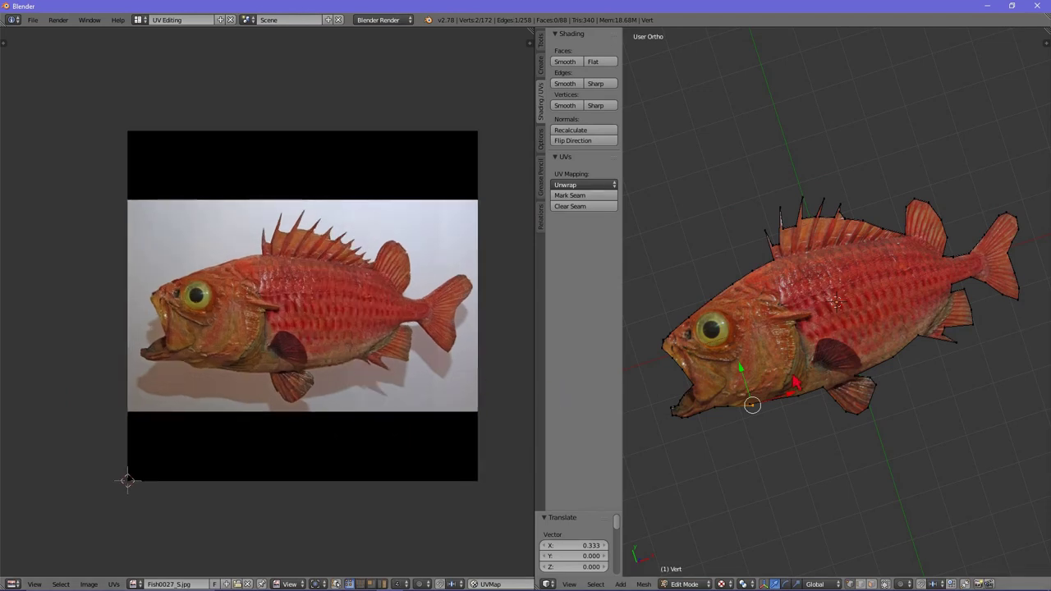
{"action": "middle_click_drag", "start_coordinate": [761, 371], "coordinate": [763, 384]}
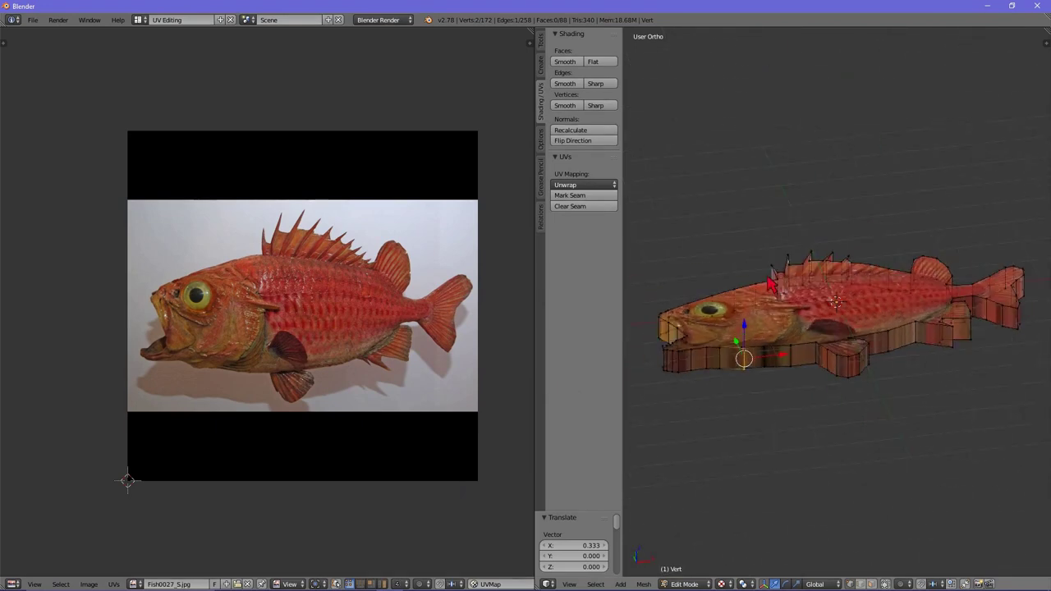
{"action": "scroll", "coordinate": [758, 375], "scroll_direction": "up", "scroll_amount": 1}
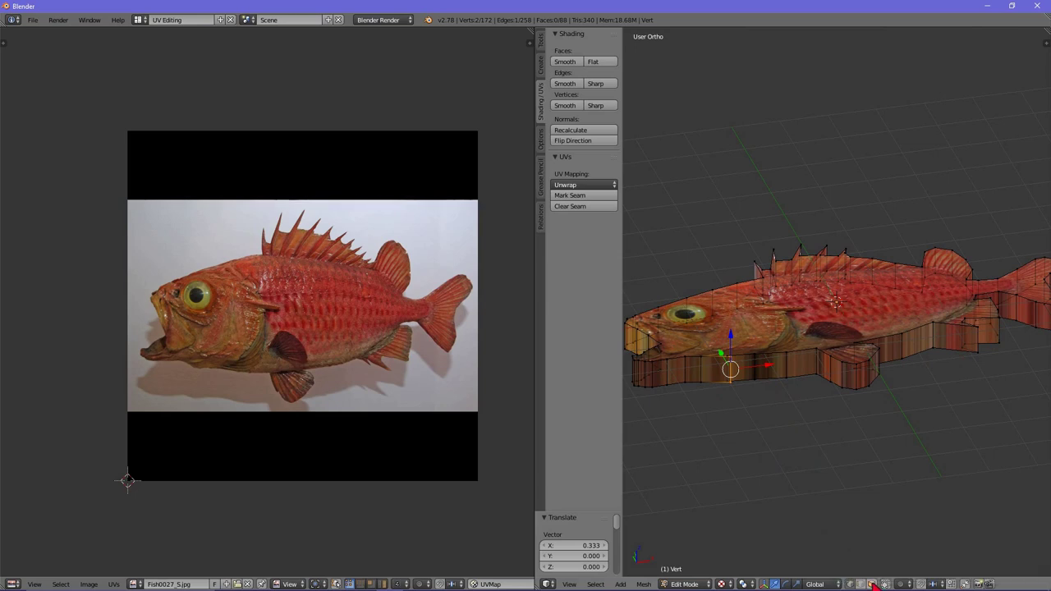
- Turn off 'Limit selection to visible' and test-select individual side-wall faces of the fish
{"action": "left_click", "coordinate": [873, 584]}
{"action": "key", "text": "a"}
{"action": "key", "text": "a"}
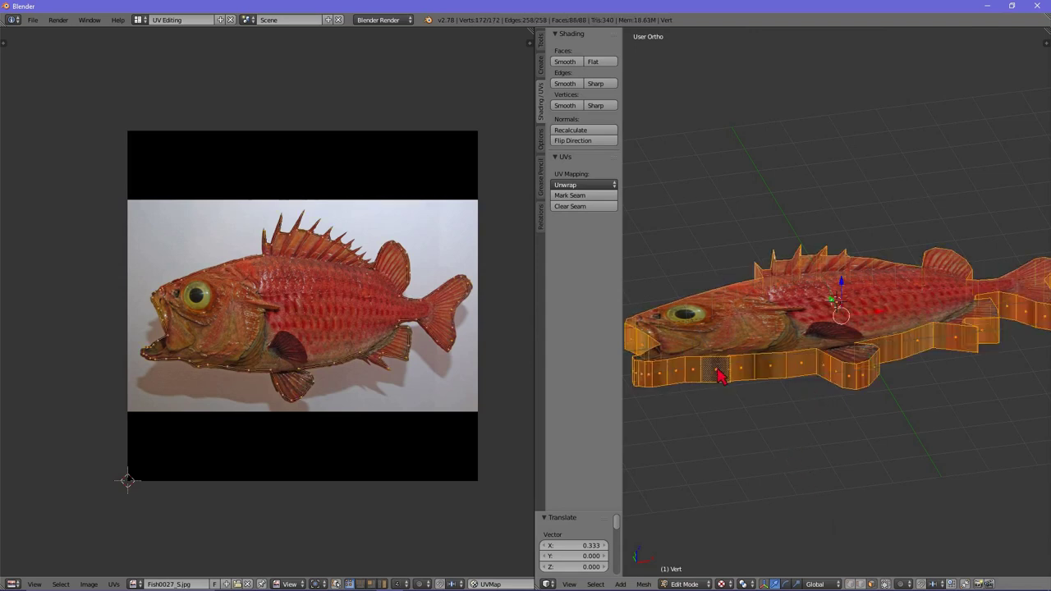
{"action": "right_click", "coordinate": [707, 376]}
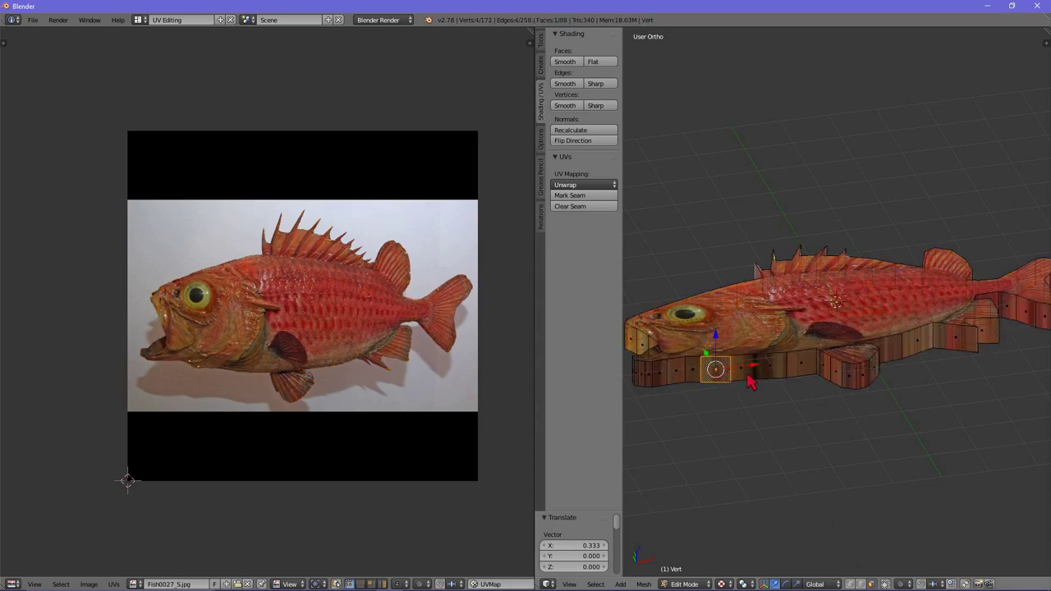
{"action": "key", "text": "l"}
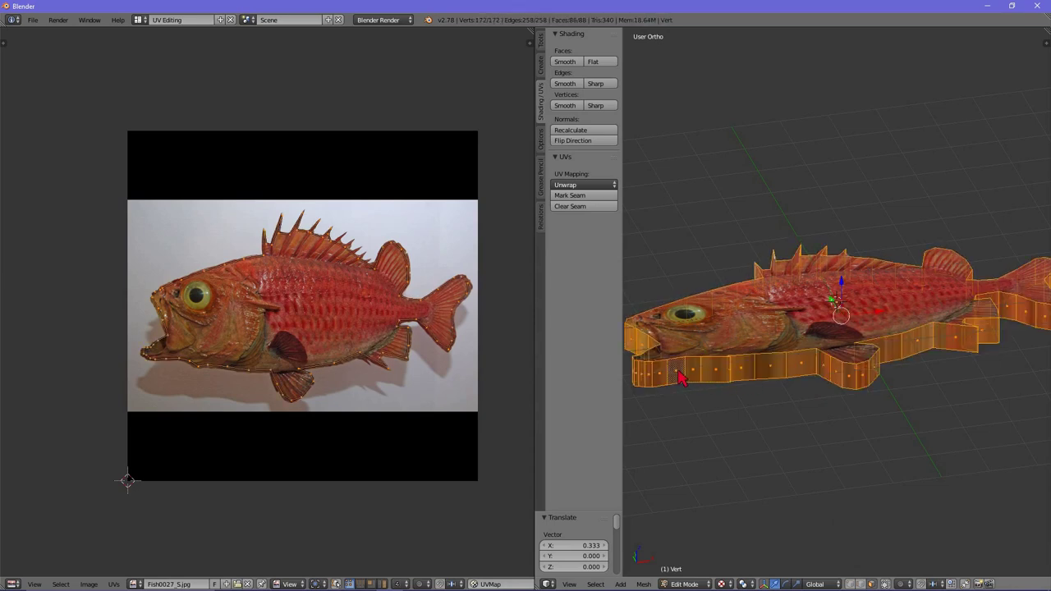
{"action": "right_click", "coordinate": [692, 372]}
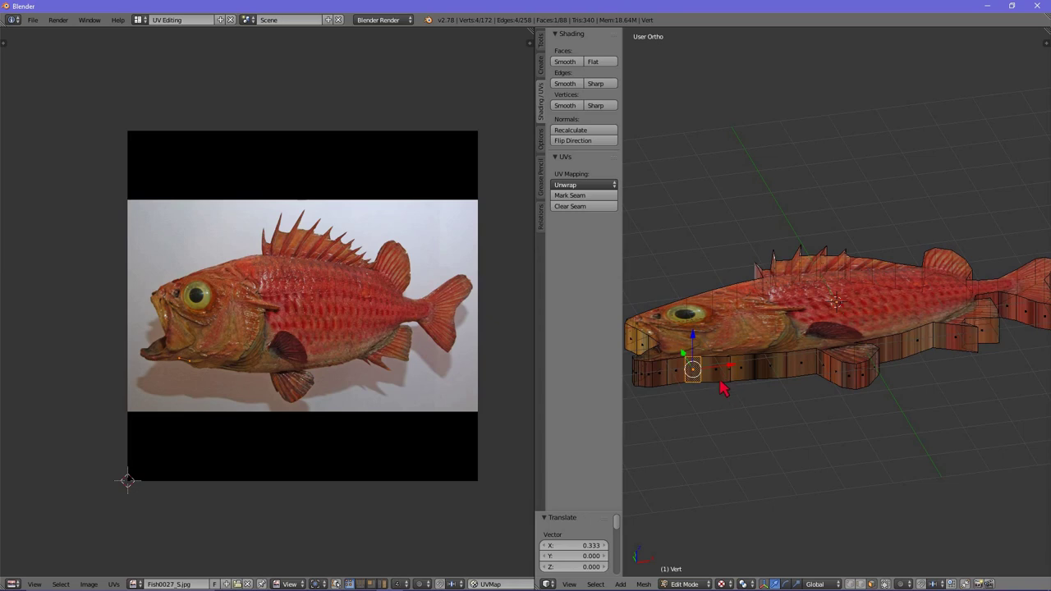
{"action": "key", "text": "a"}
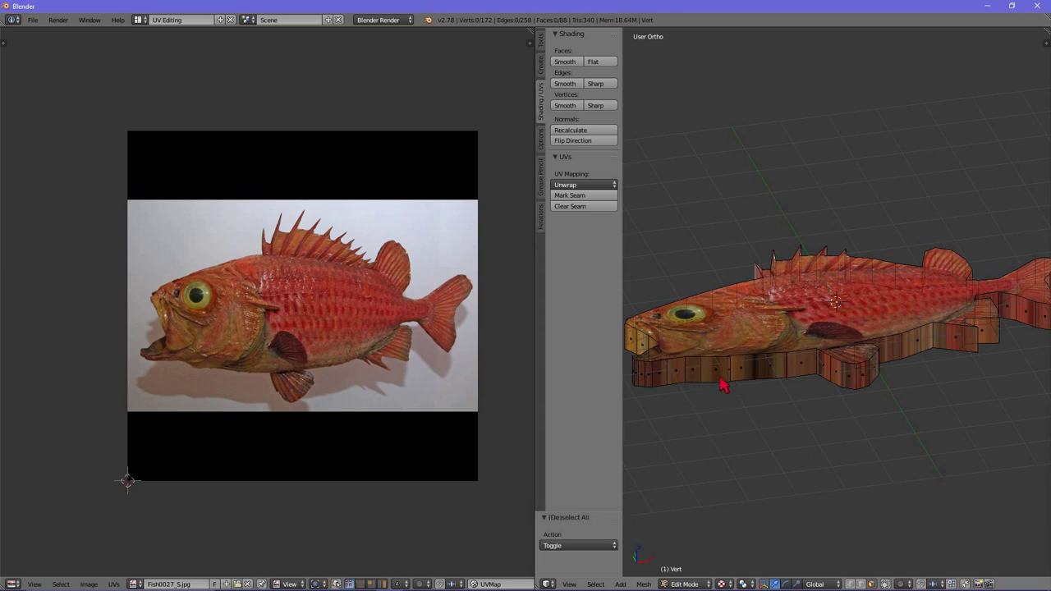
{"action": "scroll", "coordinate": [701, 379], "scroll_direction": "up", "scroll_amount": 2}
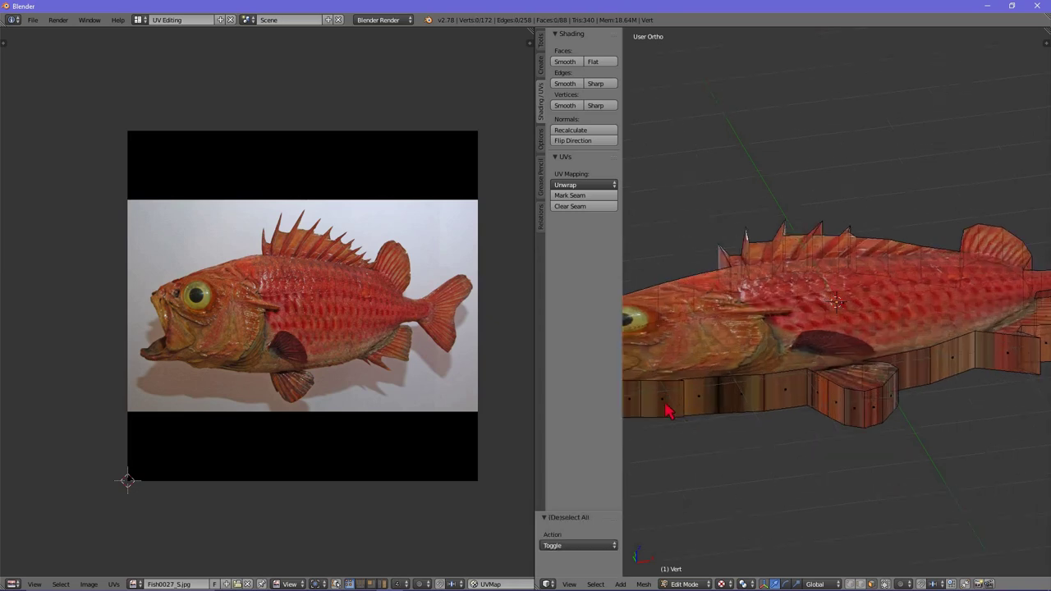
{"action": "middle_click_drag", "start_coordinate": [661, 411], "coordinate": [758, 399], "text": "shift"}
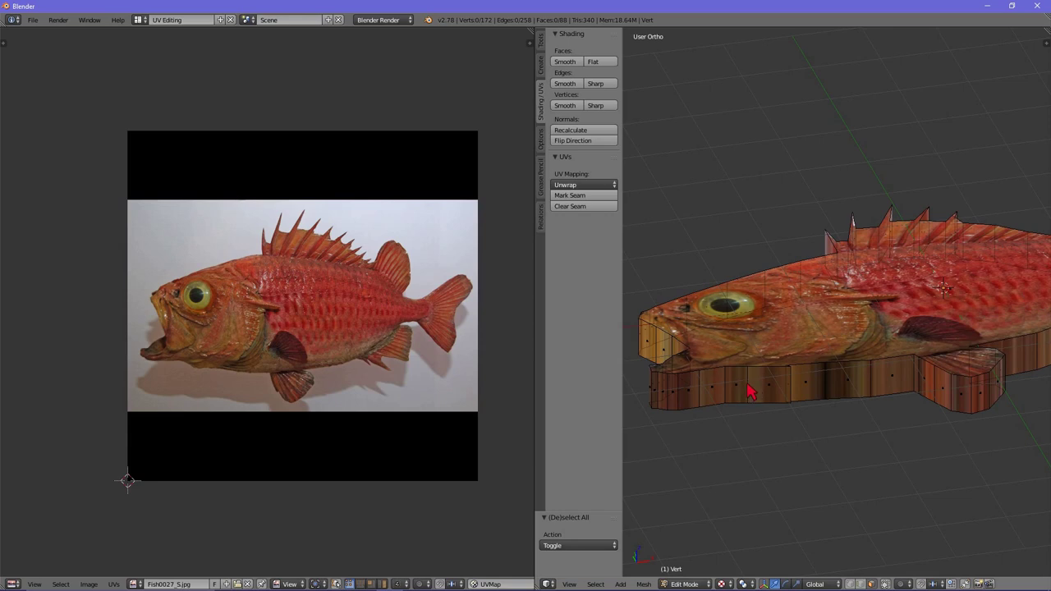
- Compare the UVs of a strip of five side-wall faces and of the whole mesh against the photo
{"action": "key", "text": "a"}
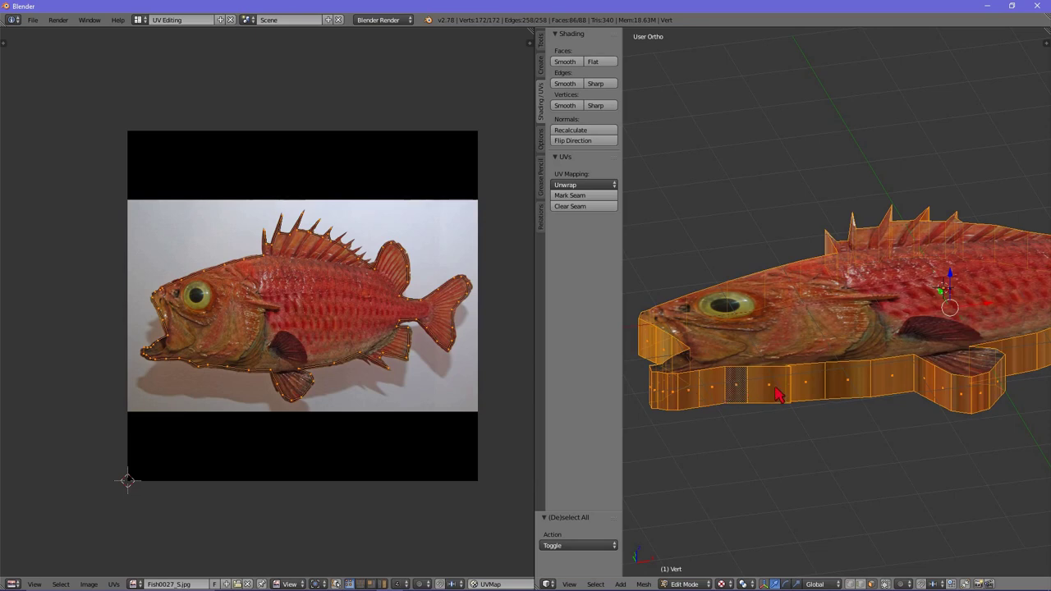
{"action": "right_click", "coordinate": [754, 394]}
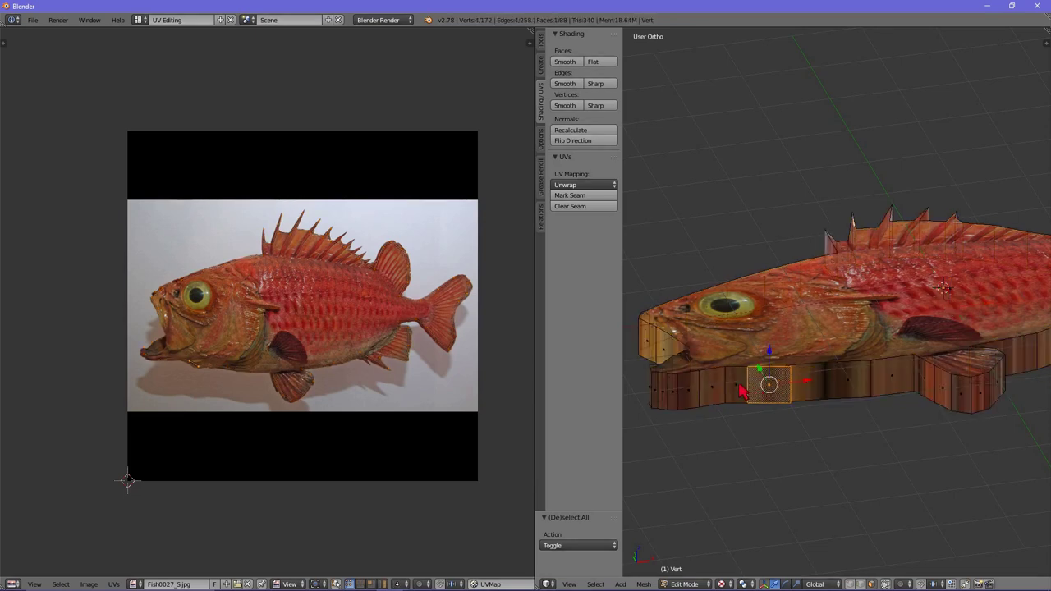
{"action": "right_click", "coordinate": [734, 393], "text": "shift"}
{"action": "right_click", "coordinate": [713, 394], "text": "shift"}
{"action": "right_click", "coordinate": [692, 396], "text": "shift"}
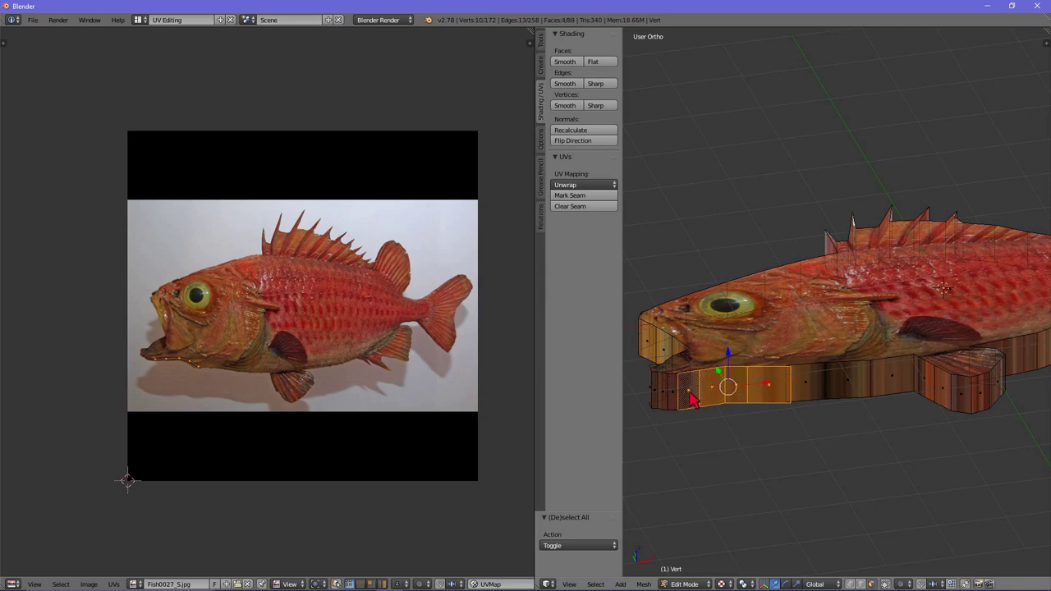
{"action": "right_click", "coordinate": [809, 392], "text": "shift"}
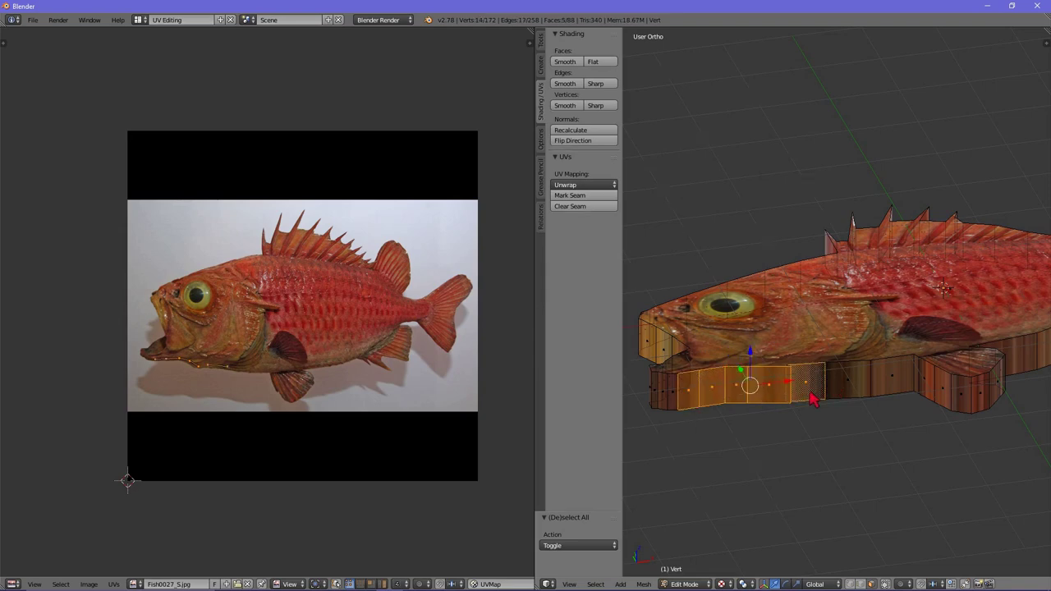
{"action": "middle_click_drag", "start_coordinate": [811, 400], "coordinate": [690, 349]}
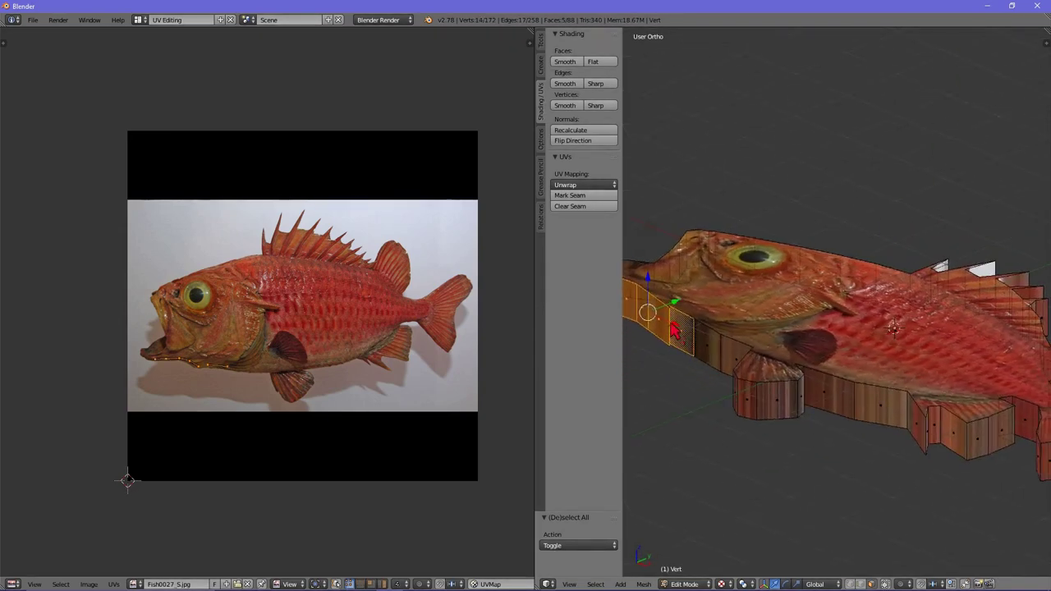
{"action": "scroll", "coordinate": [671, 329], "scroll_direction": "up", "scroll_amount": 2}
{"action": "mouse_move", "coordinate": [671, 329]}
{"action": "middle_mouse_down"}
{"action": "mouse_move", "coordinate": [725, 369]}
{"action": "mouse_move", "coordinate": [702, 362]}
{"action": "mouse_move", "coordinate": [737, 395]}
{"action": "middle_mouse_up"}
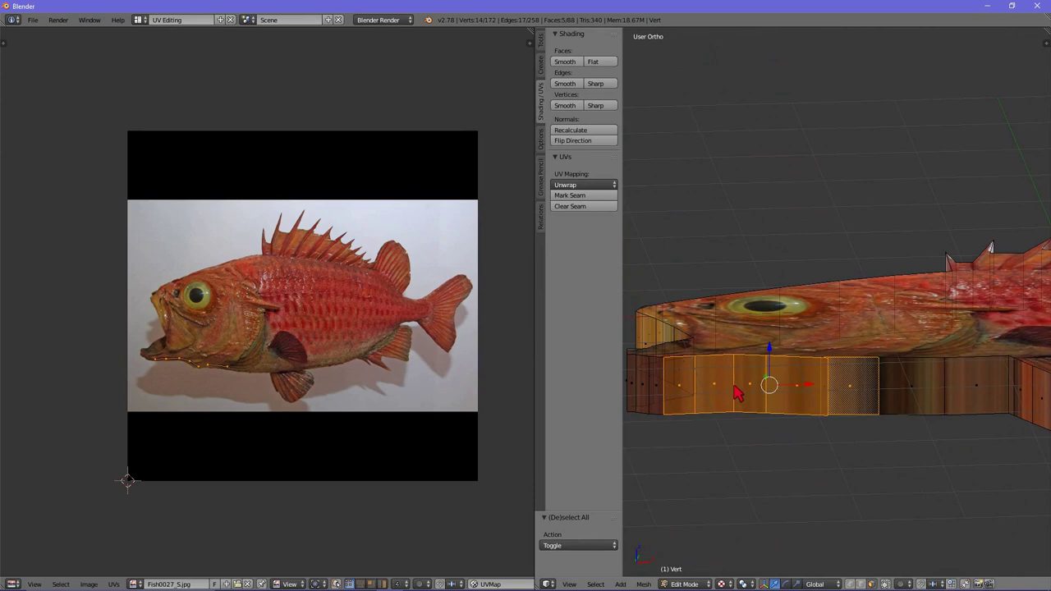
{"action": "key", "text": "a"}
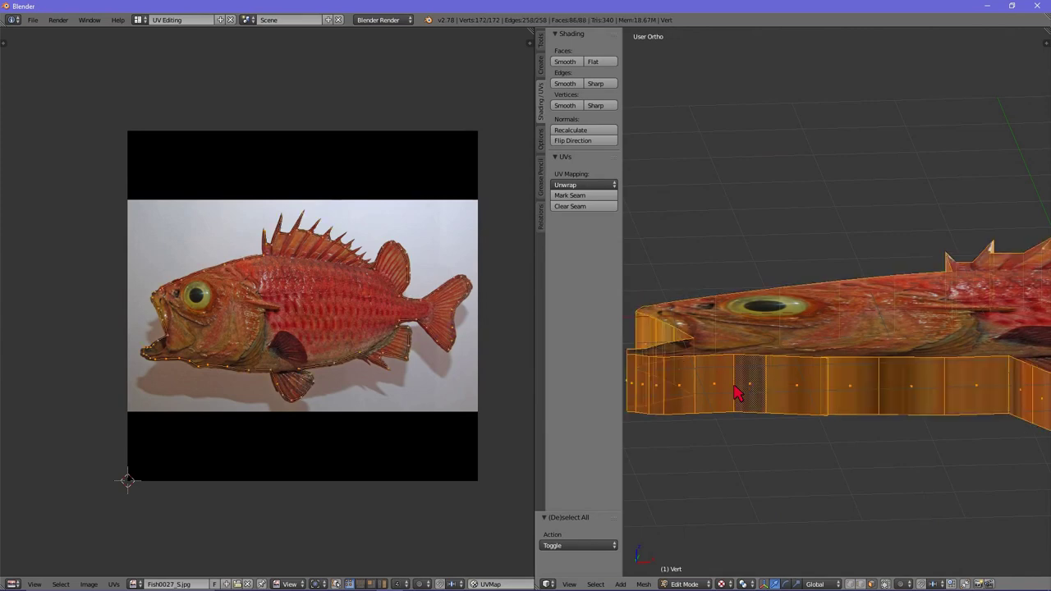
{"action": "mouse_move", "coordinate": [737, 395]}
{"action": "middle_mouse_down"}
{"action": "mouse_move", "coordinate": [896, 358]}
{"action": "mouse_move", "coordinate": [788, 403]}
{"action": "mouse_move", "coordinate": [793, 413]}
{"action": "mouse_move", "coordinate": [903, 382]}
{"action": "mouse_move", "coordinate": [771, 406]}
{"action": "mouse_move", "coordinate": [768, 419]}
{"action": "middle_mouse_up"}
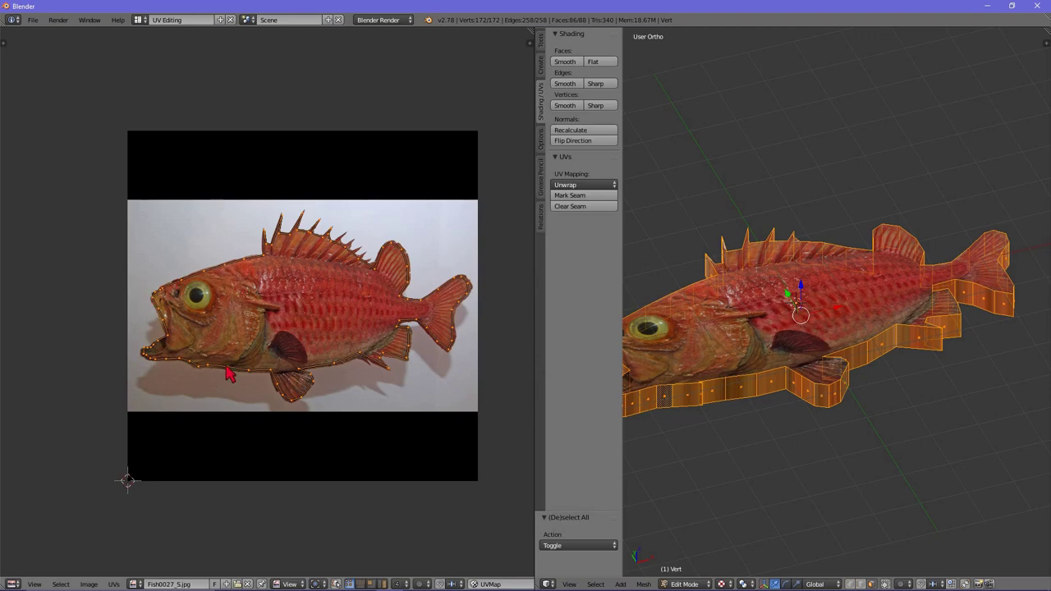
- Nudge the selected UV points along the lower jaw in six small moves, then return to Object Mode
{"action": "scroll", "coordinate": [229, 375], "scroll_direction": "up", "scroll_amount": 3}
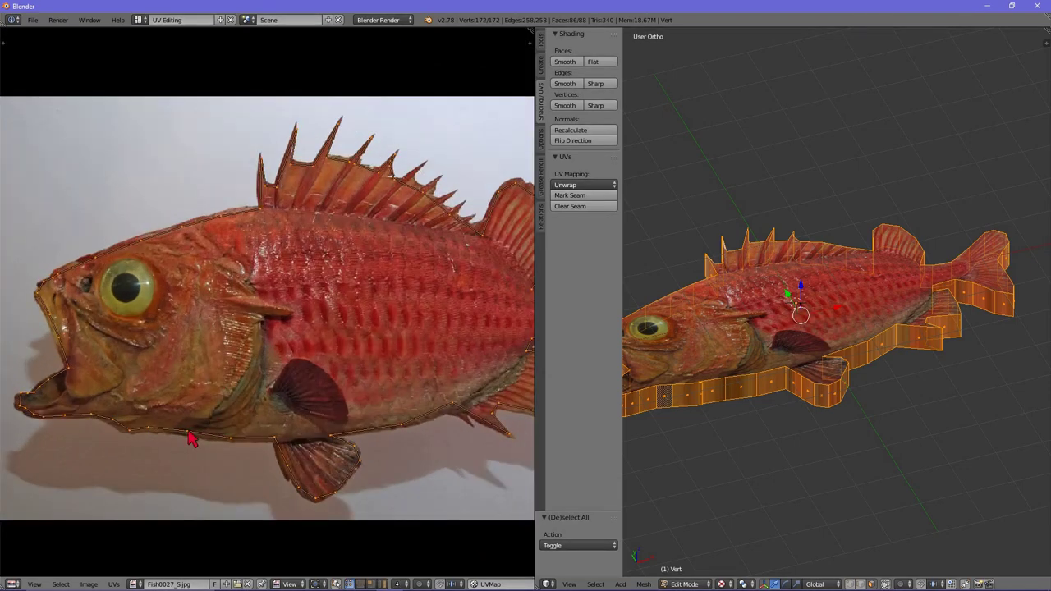
{"action": "key", "text": "g"}
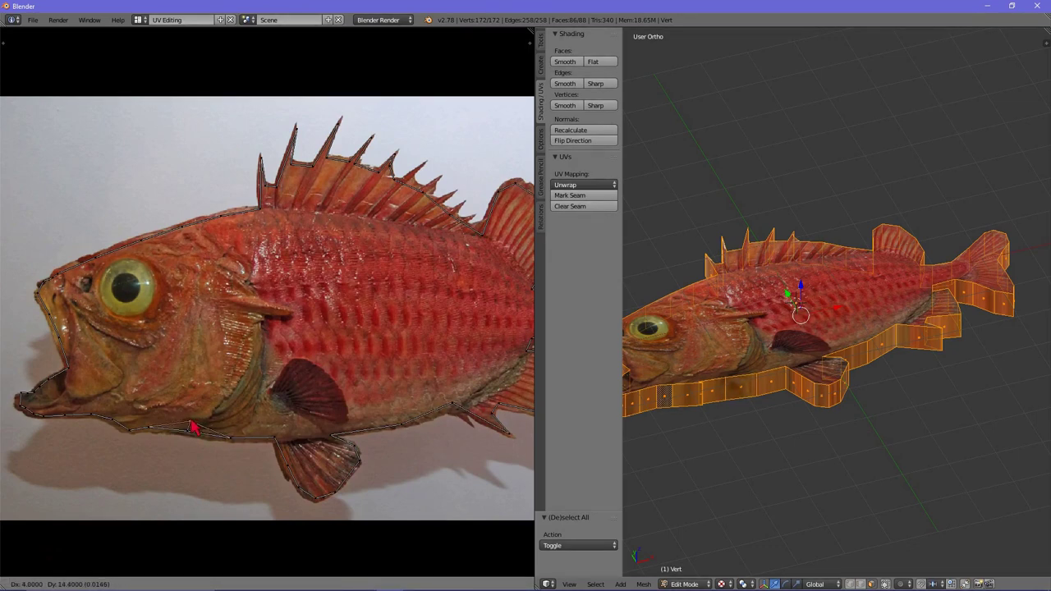
{"action": "left_click", "coordinate": [197, 428]}
{"action": "key", "text": "g"}
{"action": "left_click", "coordinate": [189, 424]}
{"action": "key", "text": "g"}
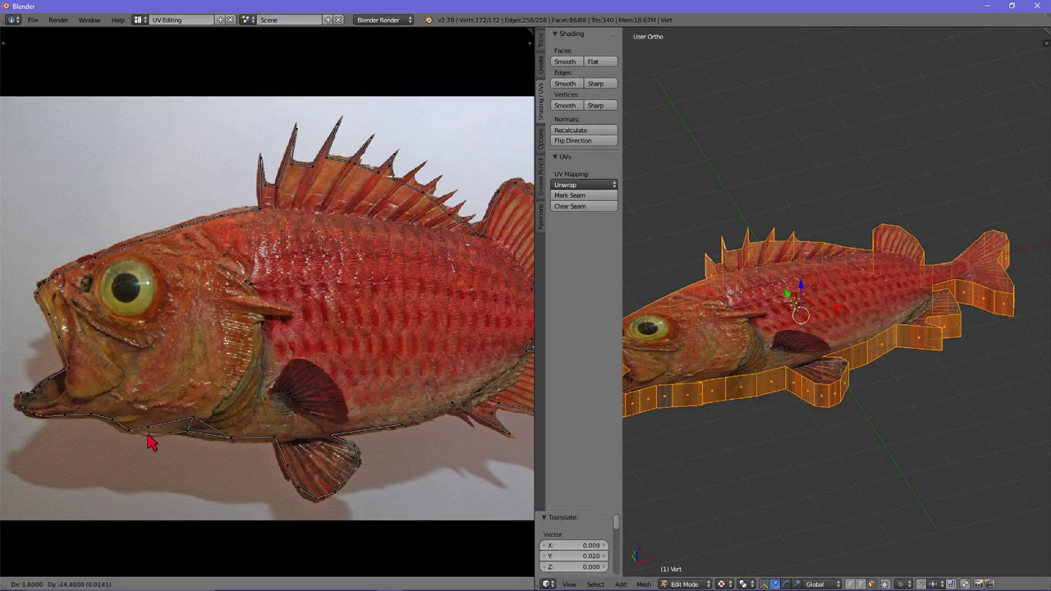
{"action": "left_click", "coordinate": [146, 438]}
{"action": "key", "text": "g"}
{"action": "left_click", "coordinate": [133, 424]}
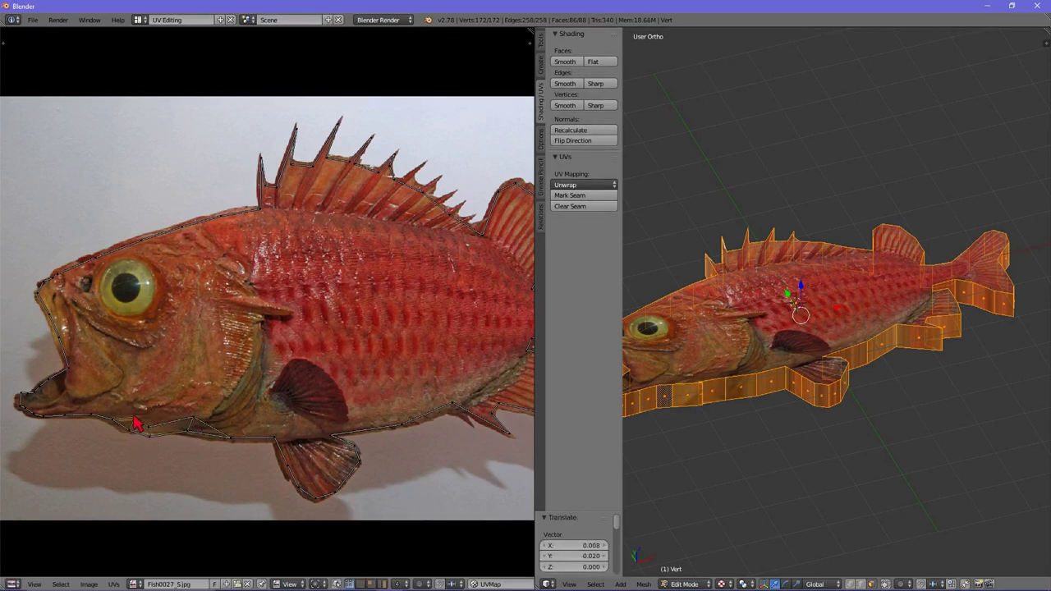
{"action": "key", "text": "g"}
{"action": "left_click", "coordinate": [108, 431]}
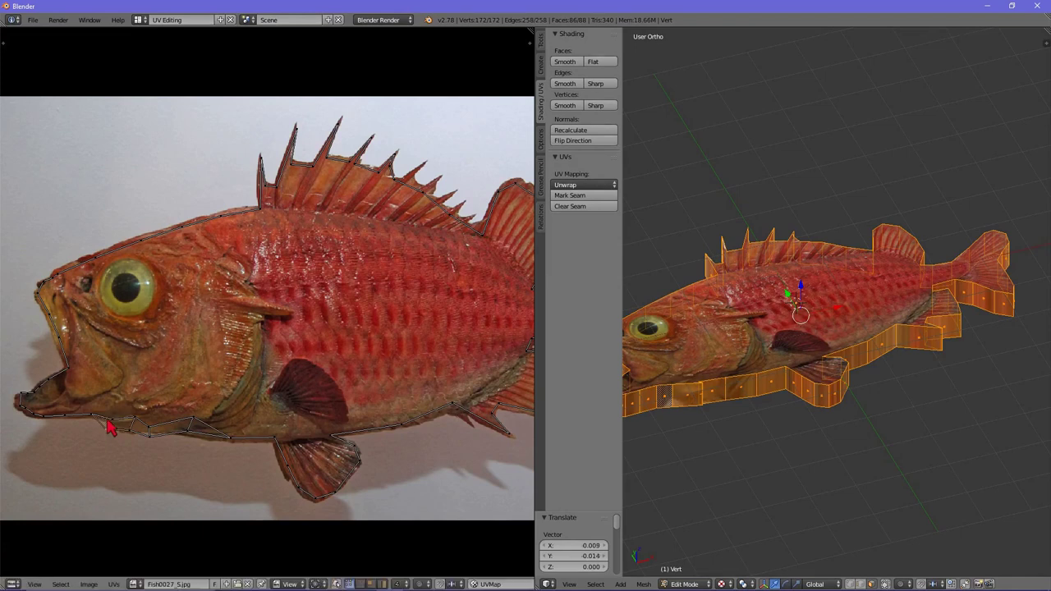
{"action": "key", "text": "g"}
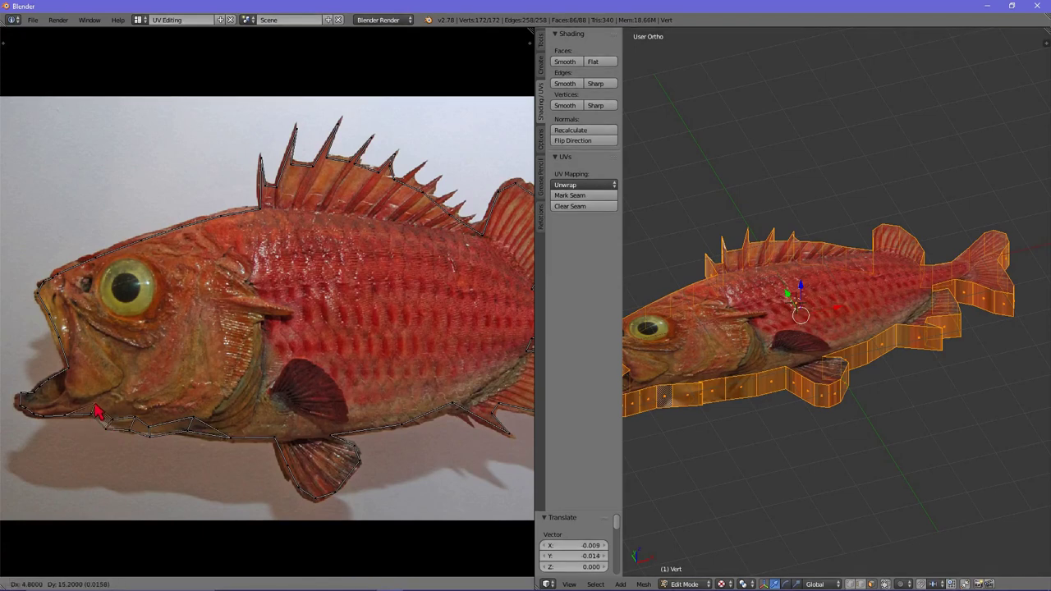
{"action": "left_click", "coordinate": [124, 421]}
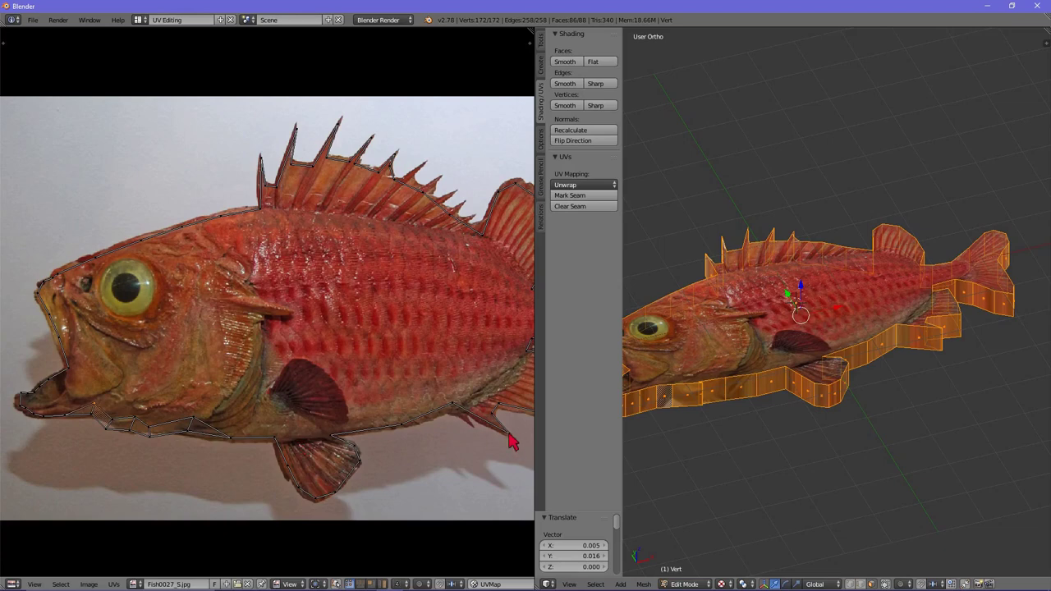
{"action": "middle_click_drag", "start_coordinate": [731, 408], "coordinate": [711, 383]}
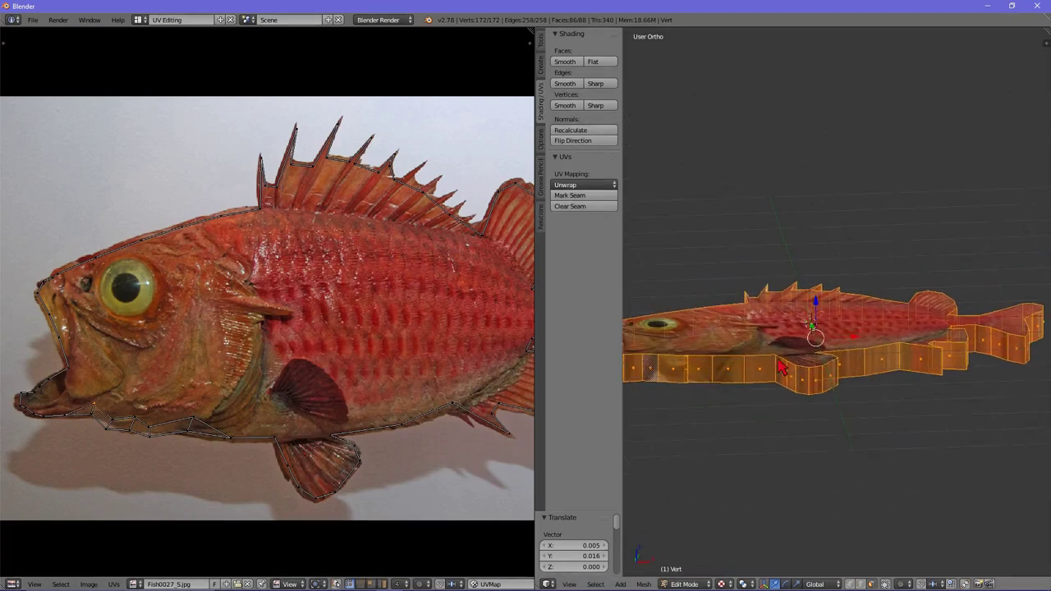
{"action": "key", "text": "Tab"}
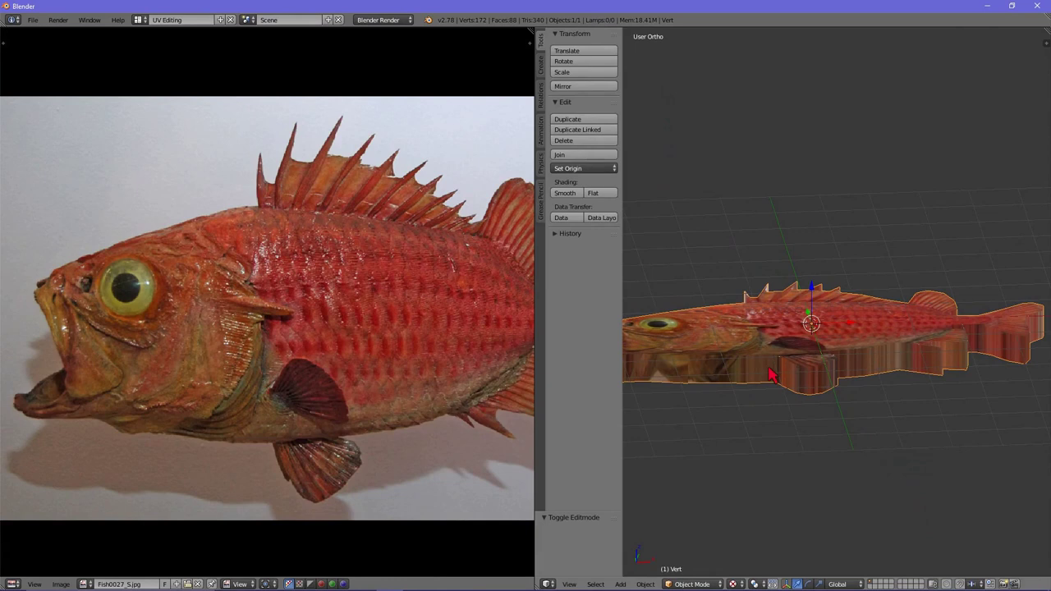
- Back in Edit Mode, move one UV point near the fish's lower jaw to a better spot
{"action": "middle_click_drag", "start_coordinate": [728, 383], "coordinate": [727, 387]}
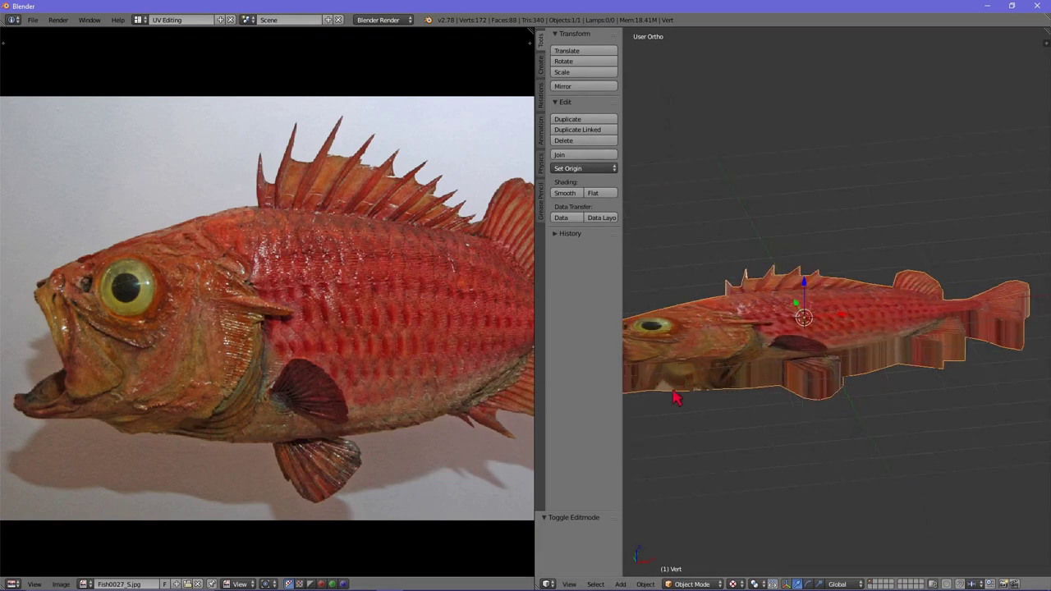
{"action": "middle_click_drag", "start_coordinate": [699, 382], "coordinate": [714, 391]}
{"action": "key", "text": "Tab"}
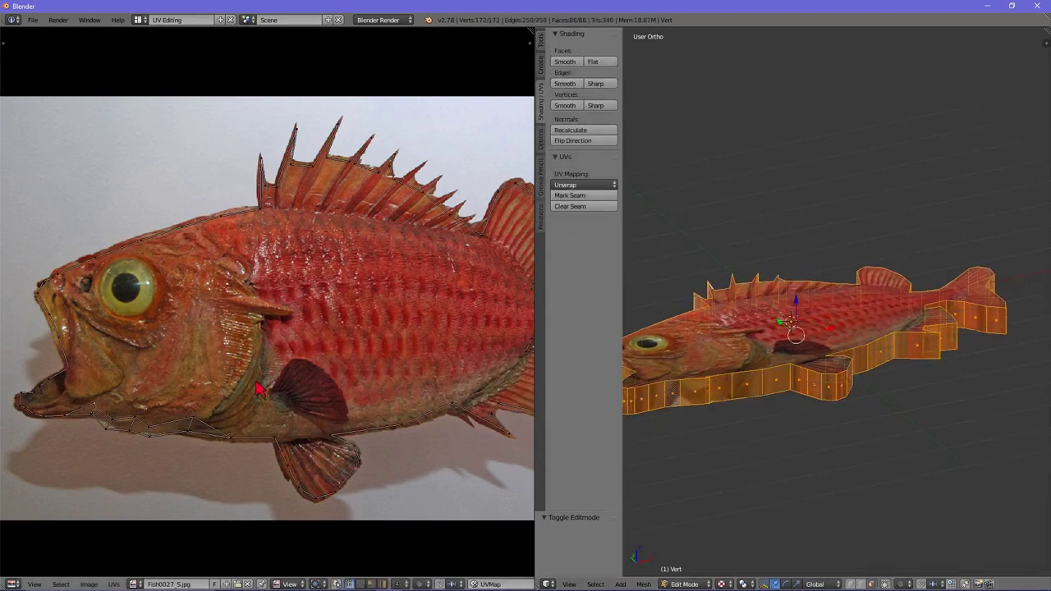
{"action": "right_click", "coordinate": [197, 424]}
{"action": "key", "text": "g"}
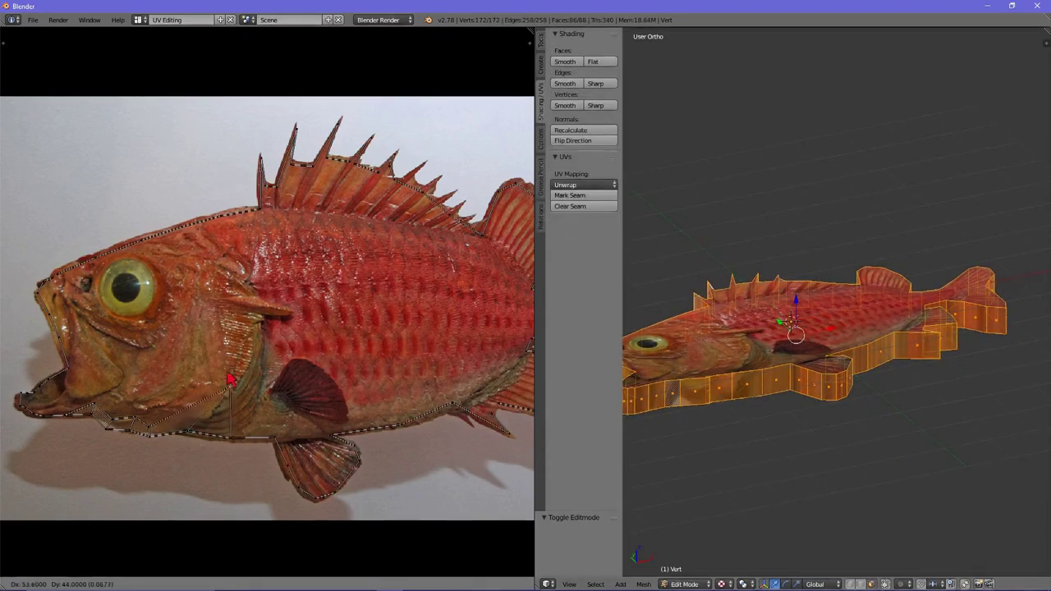
{"action": "left_click", "coordinate": [219, 415]}
- Zoom out the UV editor and select all of the fish's UV points
{"action": "scroll", "coordinate": [327, 394], "scroll_direction": "down", "scroll_amount": 2}
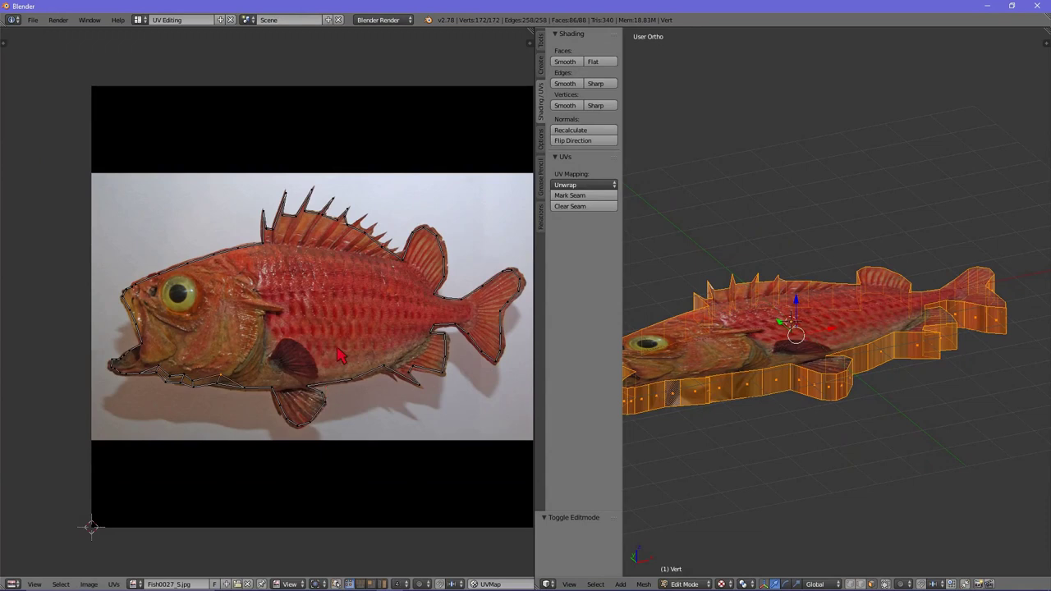
{"action": "scroll", "coordinate": [351, 324], "scroll_direction": "down", "scroll_amount": 1}
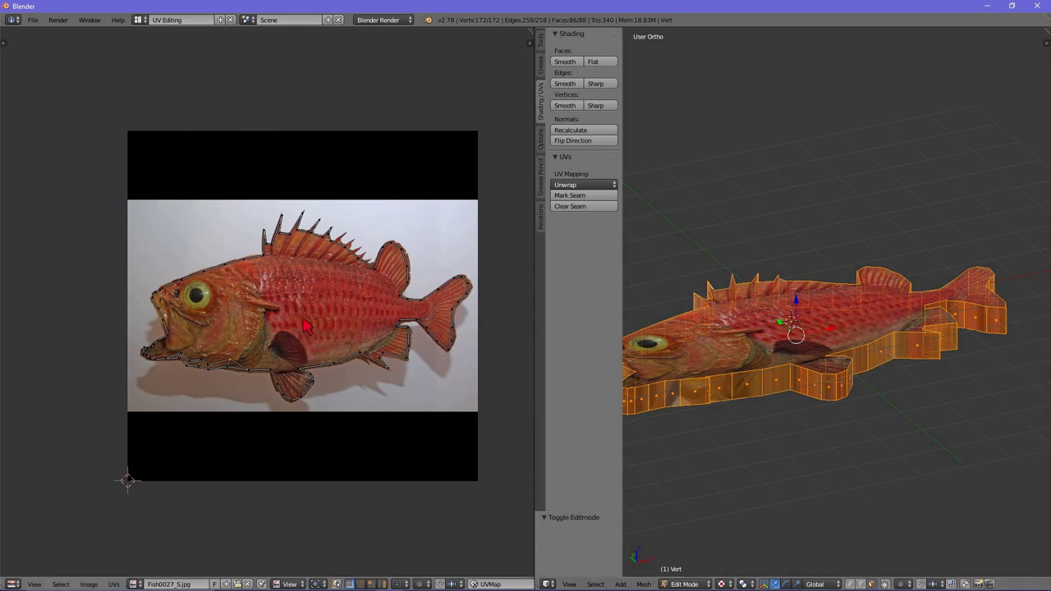
{"action": "key", "text": "a"}
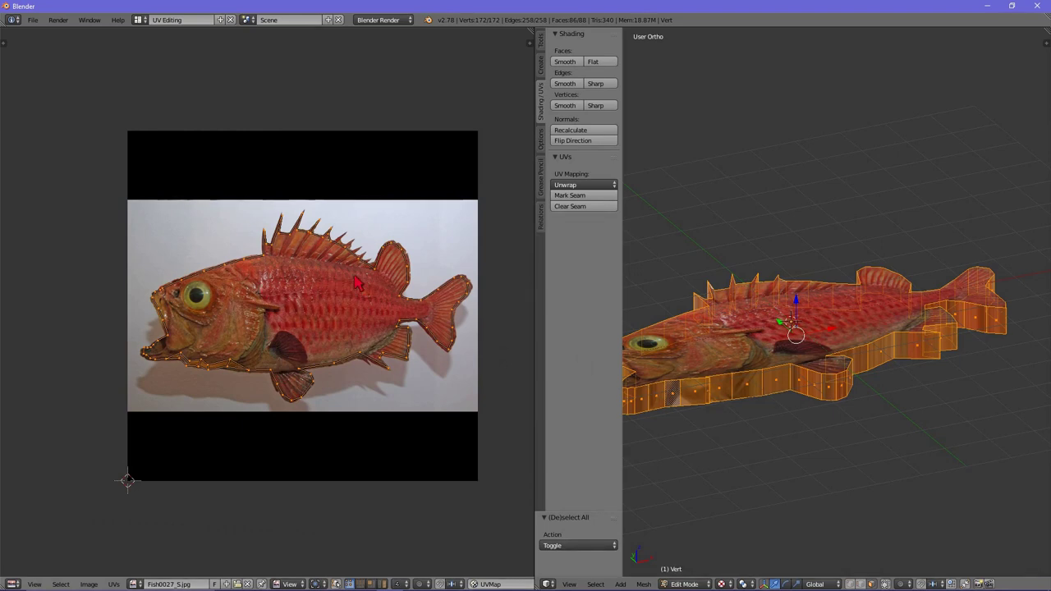
- Scale the fish's UV outline down to 0.127 and move it into the black area below the photo
{"action": "key", "text": "s"}
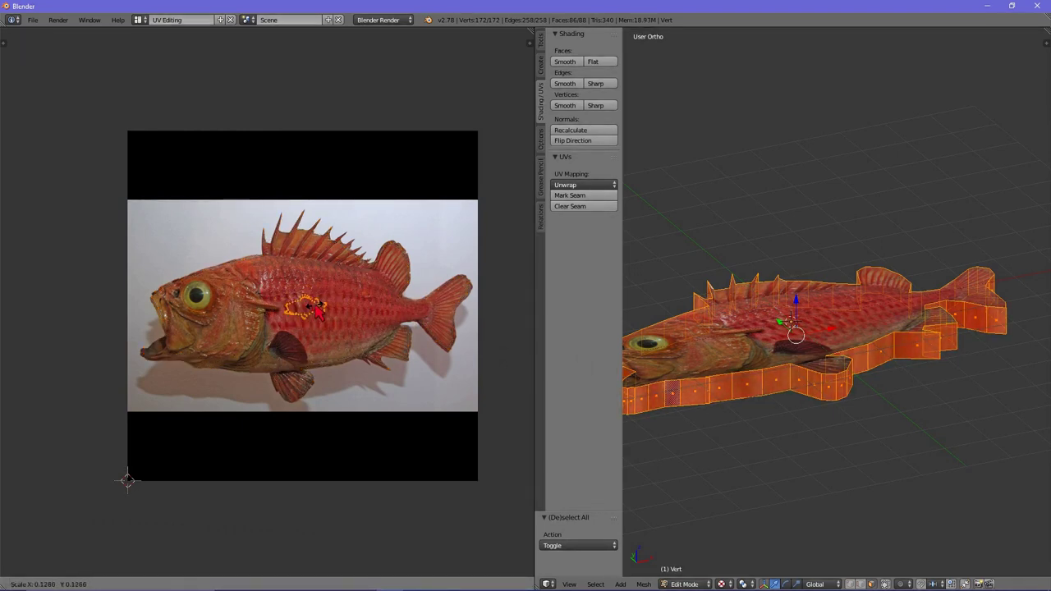
{"action": "left_click", "coordinate": [317, 310]}
{"action": "key", "text": "g"}
{"action": "left_click", "coordinate": [329, 436]}
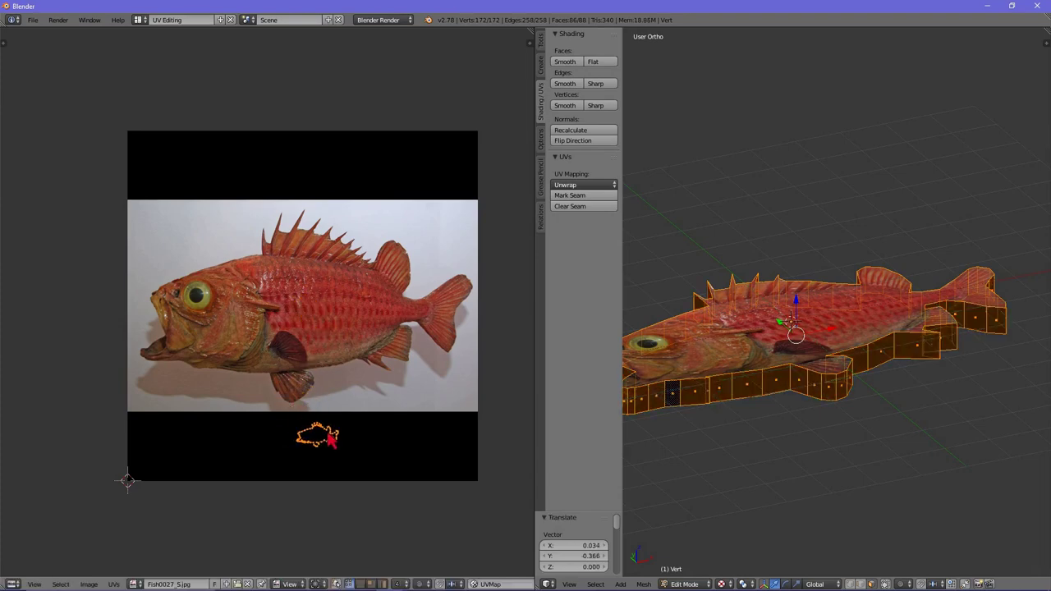
- Check the textured fish in Object Mode, then return to Edit Mode
{"action": "key", "text": "Tab"}
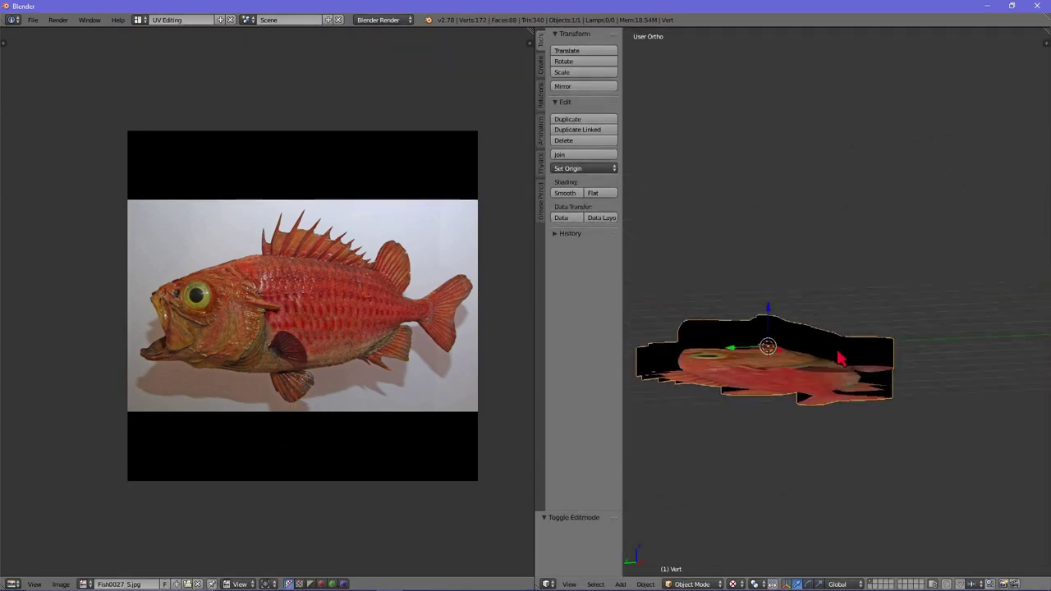
{"action": "middle_click_drag", "start_coordinate": [760, 411], "coordinate": [778, 405]}
{"action": "scroll", "coordinate": [778, 405], "scroll_direction": "up", "scroll_amount": 1}
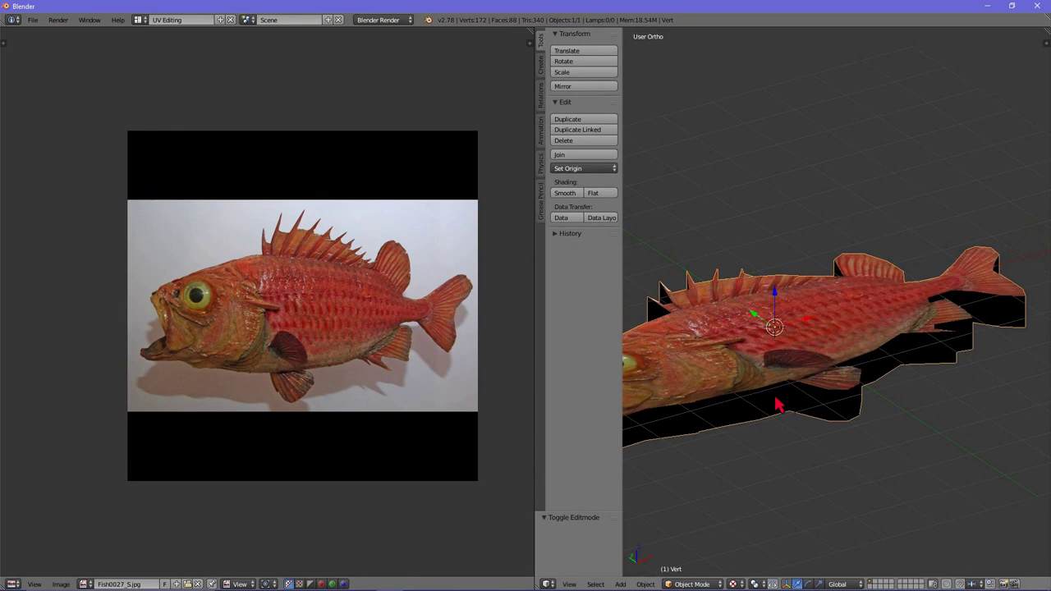
{"action": "key", "text": "Tab"}
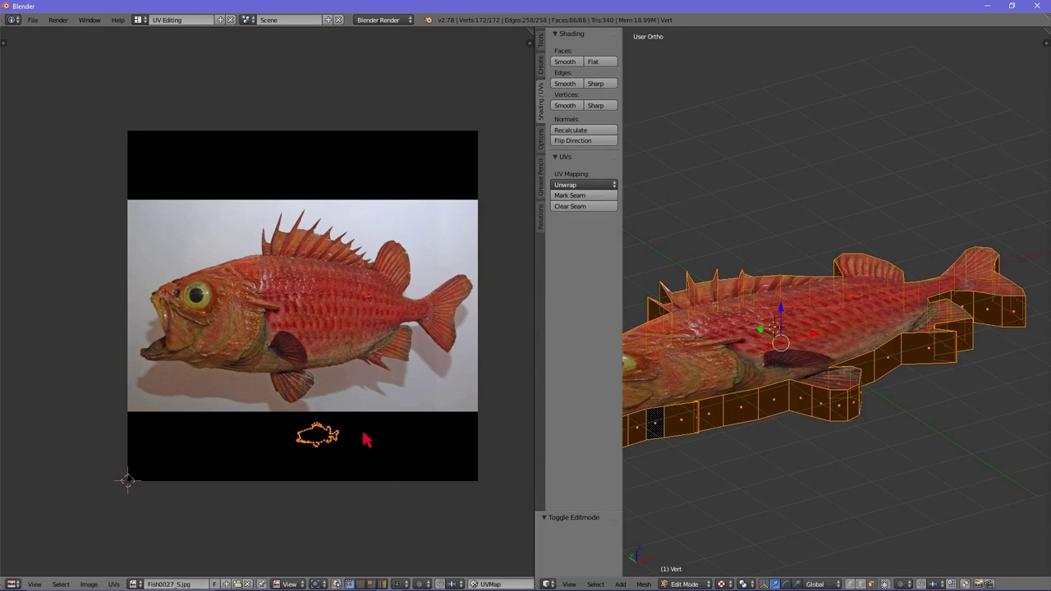
{"action": "mouse_move", "coordinate": [348, 442]}
{"action": "middle_mouse_down"}
{"action": "mouse_move", "coordinate": [346, 453]}
{"action": "mouse_move", "coordinate": [348, 435]}
{"action": "middle_mouse_up"}
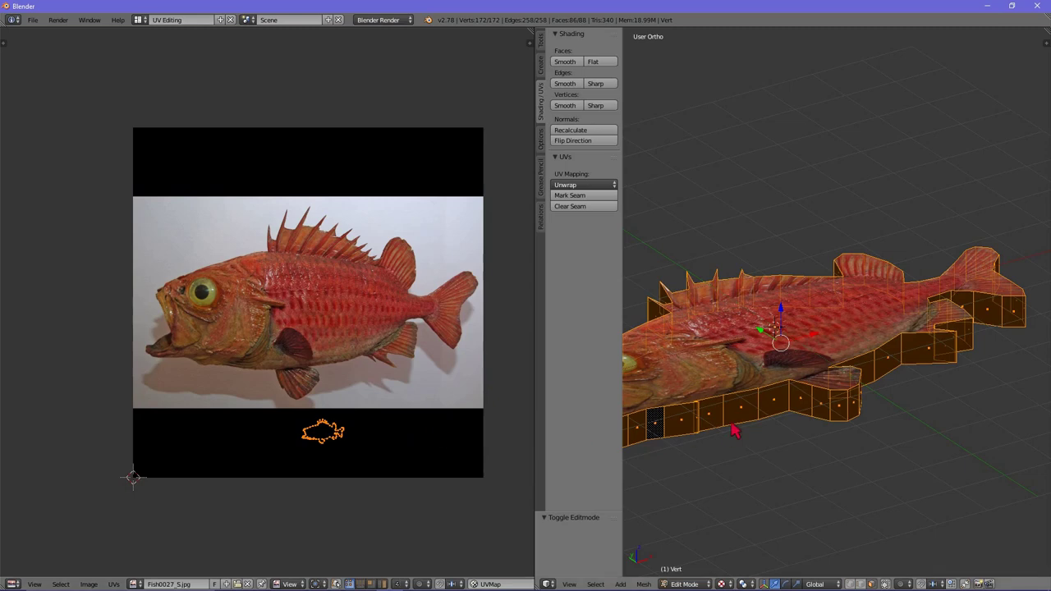
{"action": "middle_click_drag", "start_coordinate": [733, 429], "coordinate": [687, 424]}
{"action": "middle_click_drag", "start_coordinate": [744, 398], "coordinate": [759, 395]}
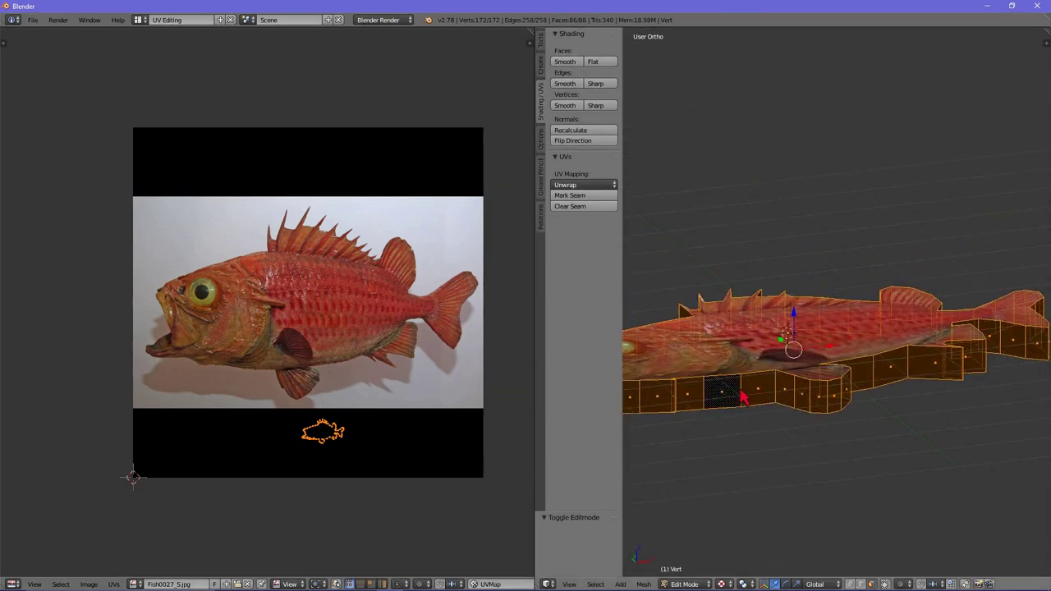
{"action": "right_click", "coordinate": [743, 406]}
{"action": "key", "text": "a"}
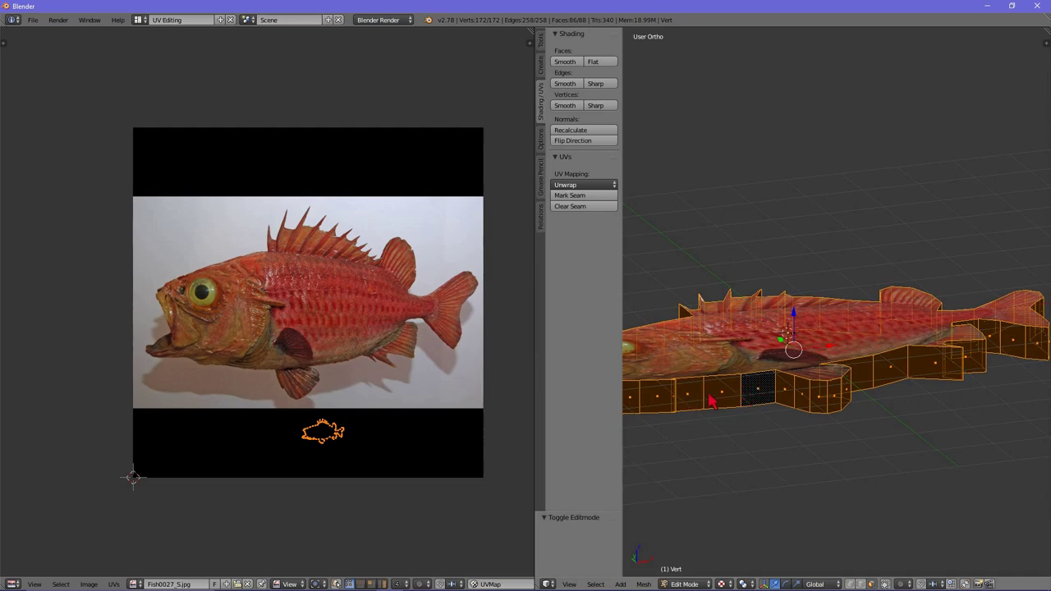
{"action": "middle_click_drag", "start_coordinate": [740, 406], "coordinate": [726, 415]}
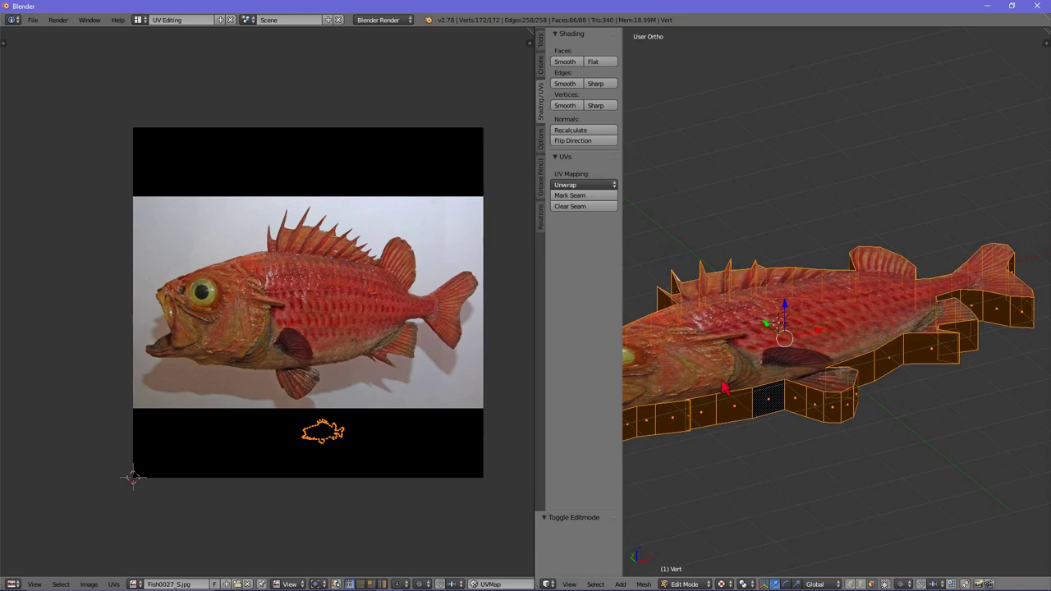
{"action": "middle_click_drag", "start_coordinate": [728, 405], "coordinate": [740, 397]}
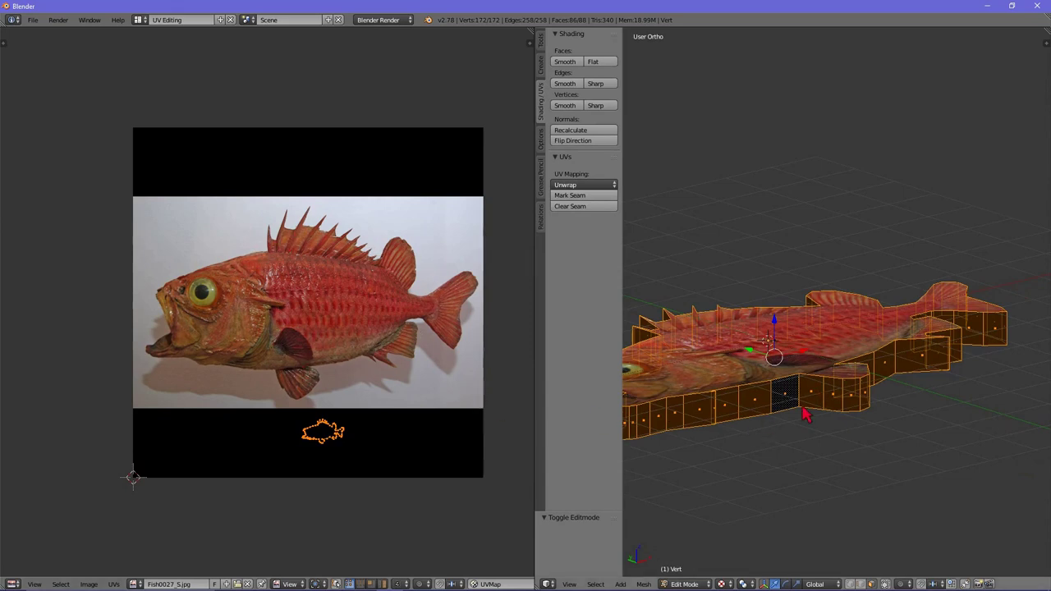
- Unwrap the entire fish mesh onto the photo and orbit to inspect the textured result
{"action": "left_click", "coordinate": [578, 188]}
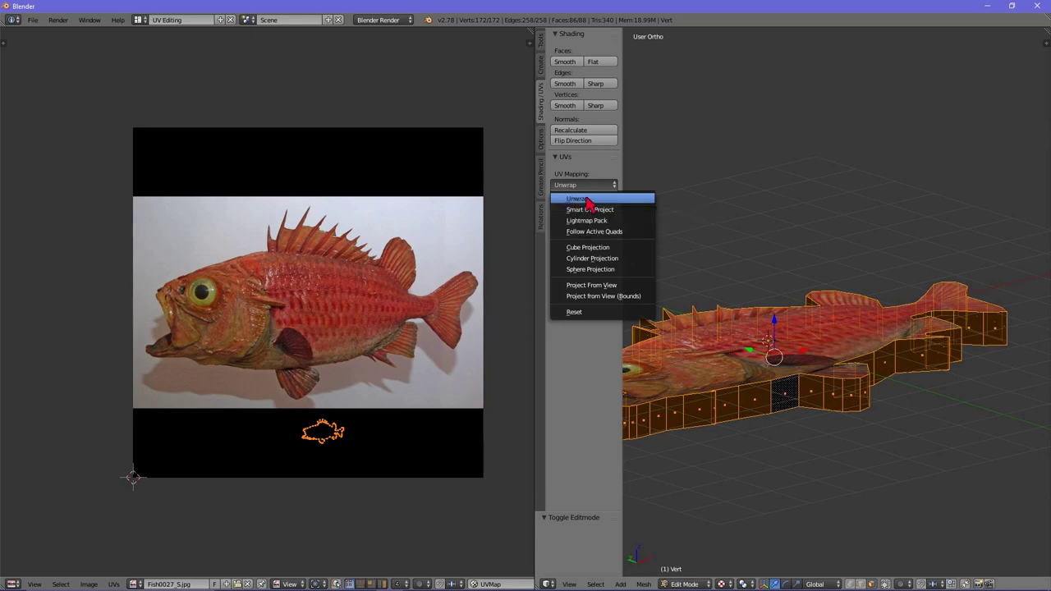
{"action": "left_click", "coordinate": [587, 201]}
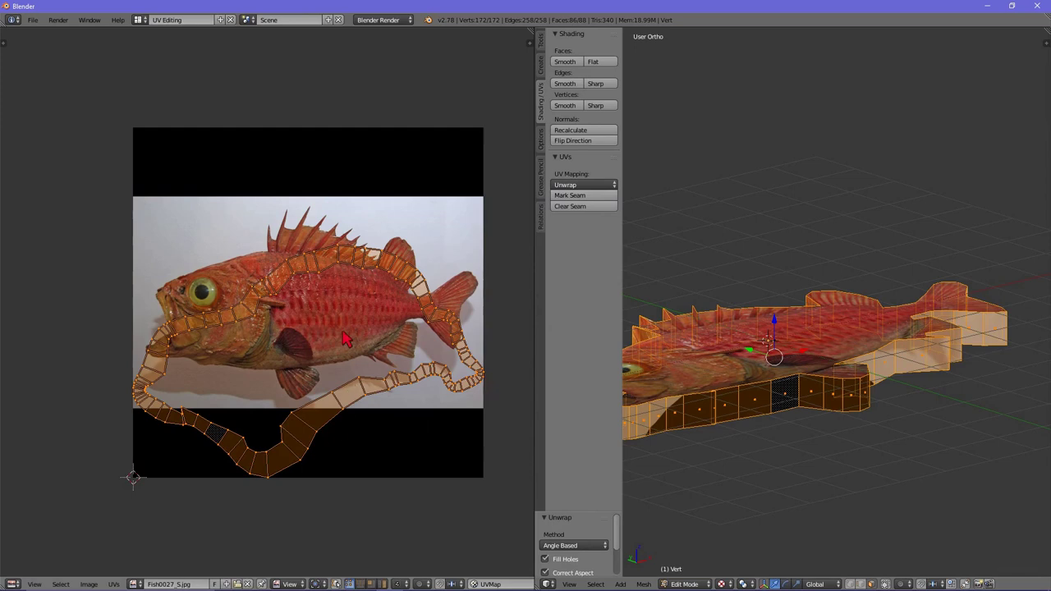
{"action": "mouse_move", "coordinate": [722, 425]}
{"action": "middle_mouse_down"}
{"action": "mouse_move", "coordinate": [760, 416]}
{"action": "mouse_move", "coordinate": [811, 422]}
{"action": "mouse_move", "coordinate": [846, 397]}
{"action": "mouse_move", "coordinate": [765, 399]}
{"action": "middle_mouse_up"}
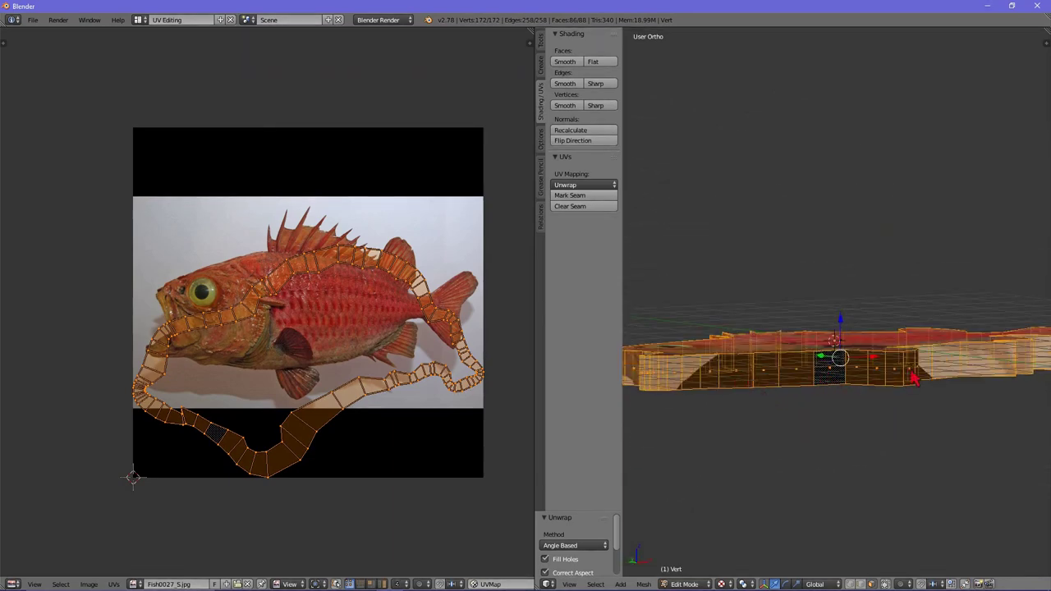
{"action": "mouse_move", "coordinate": [937, 368]}
{"action": "middle_mouse_down"}
{"action": "mouse_move", "coordinate": [919, 386]}
{"action": "mouse_move", "coordinate": [831, 391]}
{"action": "middle_mouse_up"}
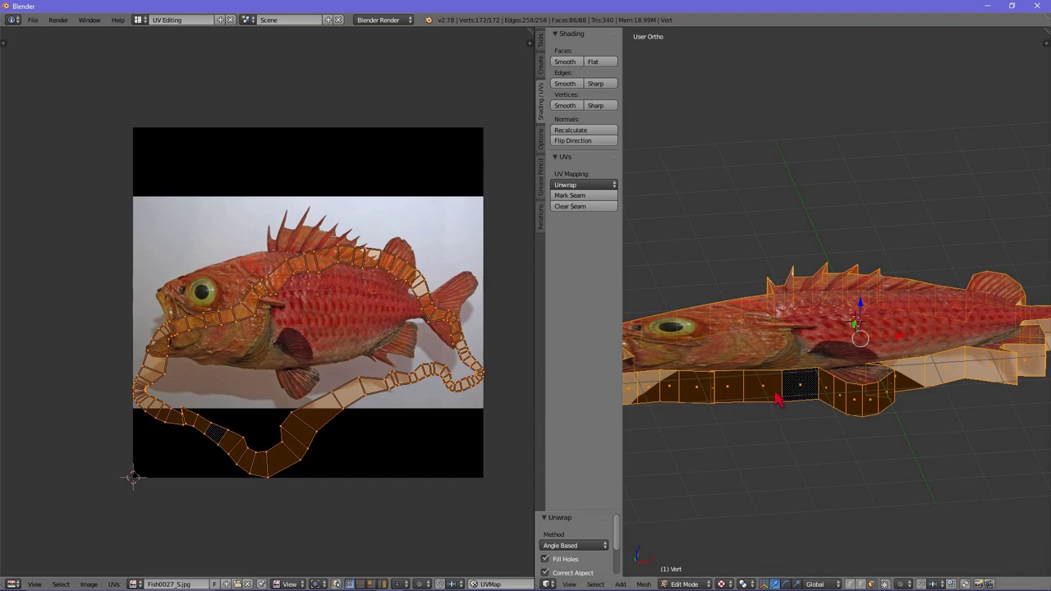
{"action": "mouse_move", "coordinate": [777, 399]}
{"action": "middle_mouse_down"}
{"action": "mouse_move", "coordinate": [825, 403]}
{"action": "mouse_move", "coordinate": [798, 404]}
{"action": "mouse_move", "coordinate": [777, 370]}
{"action": "middle_mouse_up"}
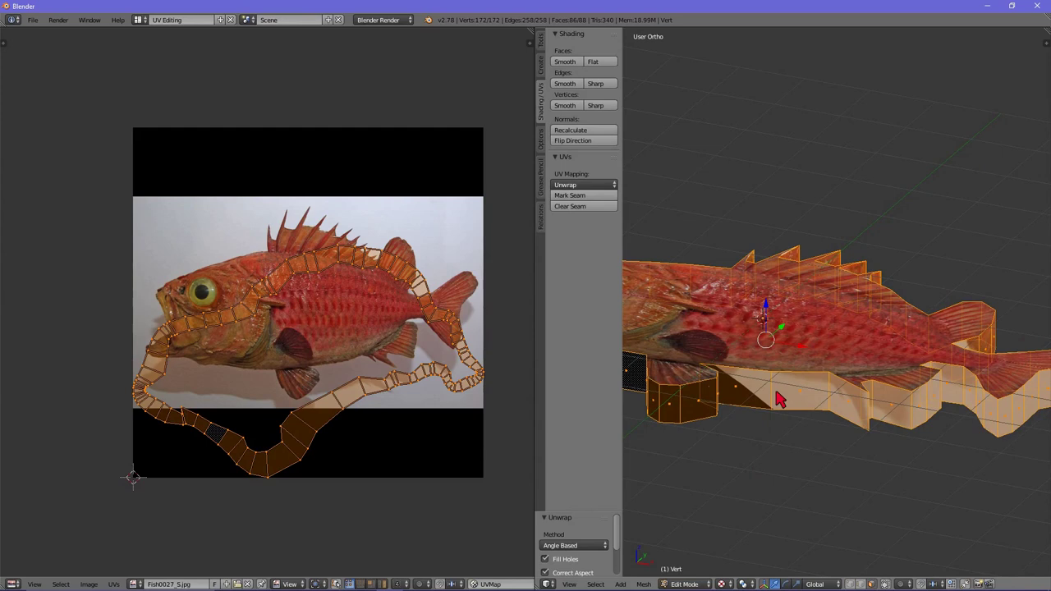
- Turn on Limit selection to visible and select a single edge on the fish's side wall
{"action": "right_click", "coordinate": [799, 401]}
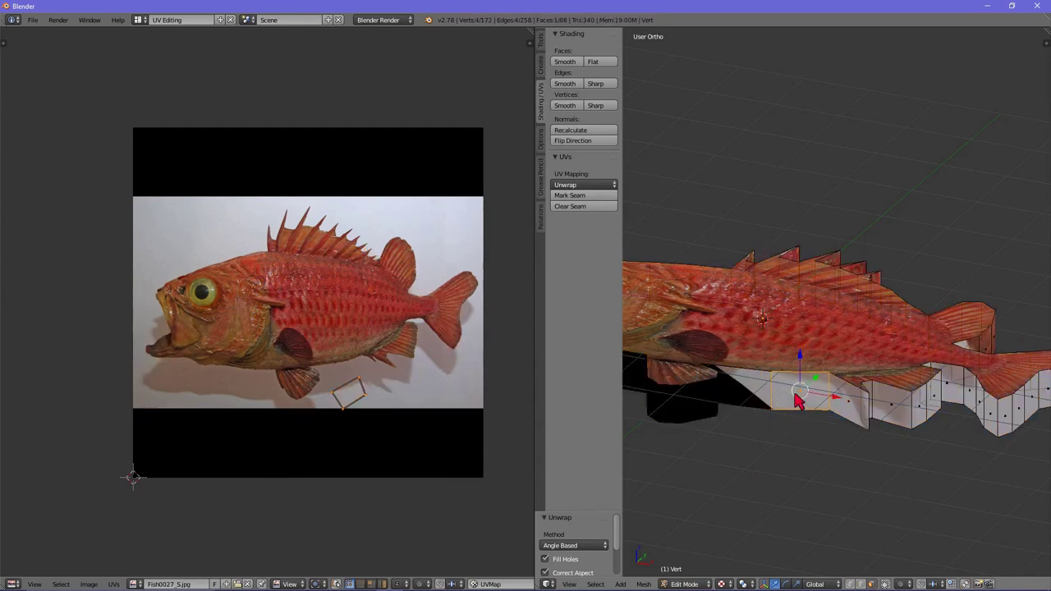
{"action": "left_click", "coordinate": [861, 583]}
{"action": "middle_click_drag", "start_coordinate": [871, 414], "coordinate": [861, 415]}
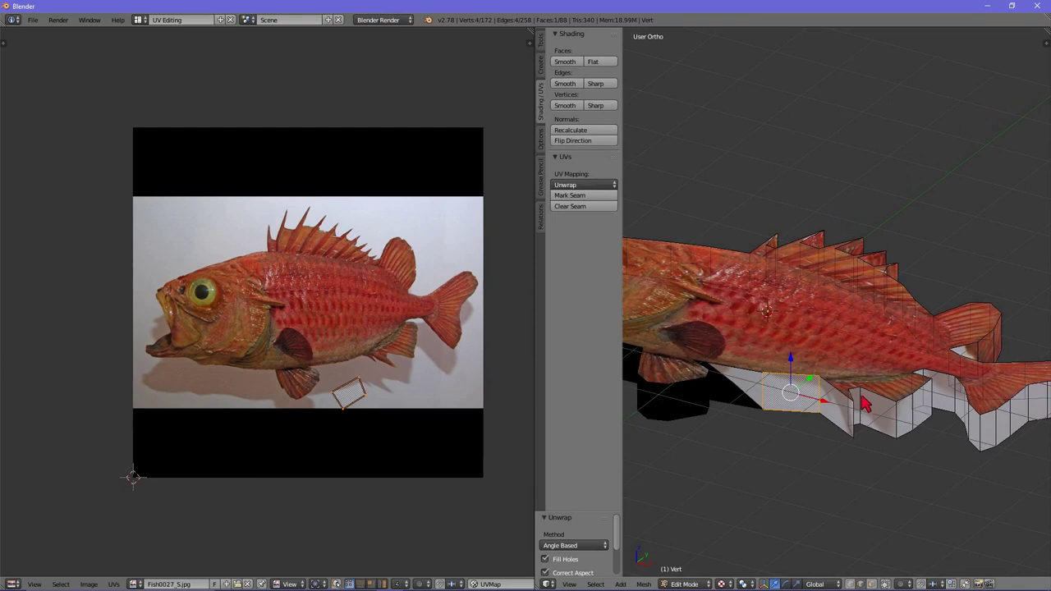
{"action": "right_click", "coordinate": [863, 404]}
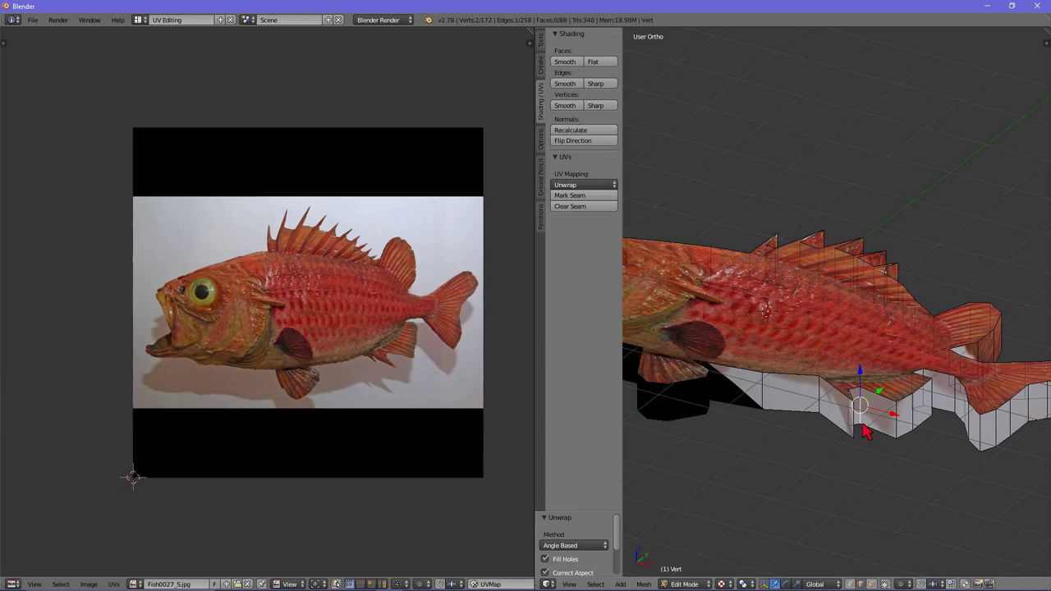
{"action": "key", "text": "KP_8"}
{"action": "key", "text": "KP_8"}
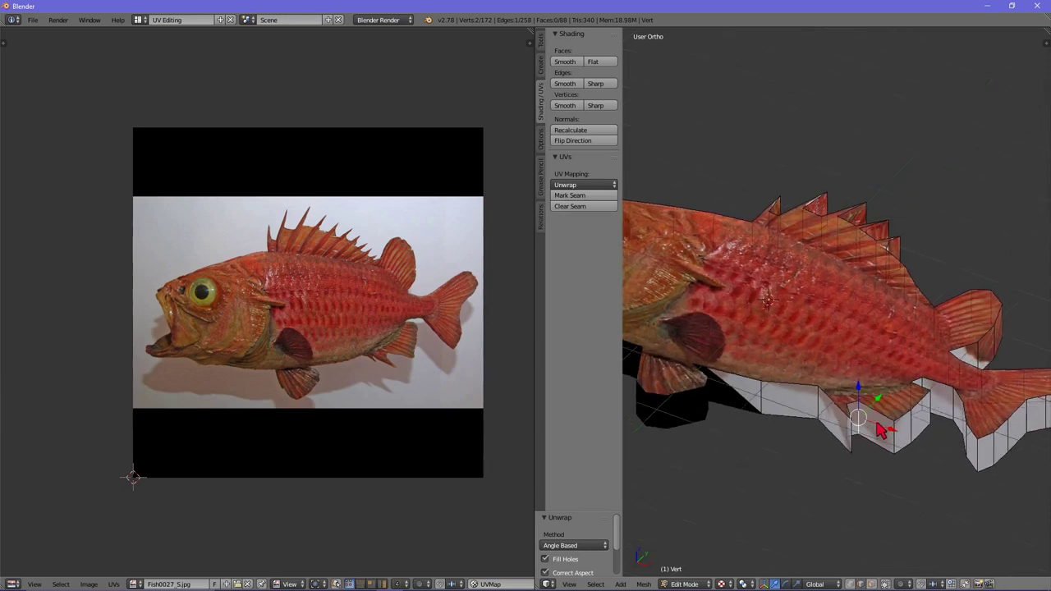
{"action": "scroll", "coordinate": [876, 425], "scroll_direction": "up", "scroll_amount": 1}
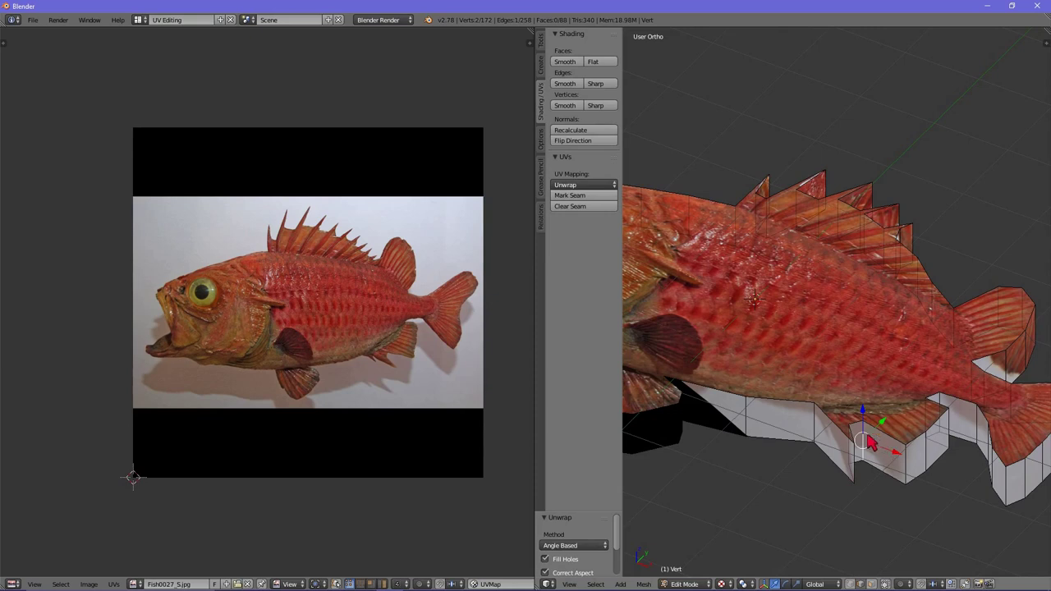
- Mark the selected side-wall edge as a UV seam, then deselect everything
{"action": "middle_click_drag", "start_coordinate": [868, 444], "coordinate": [861, 395]}
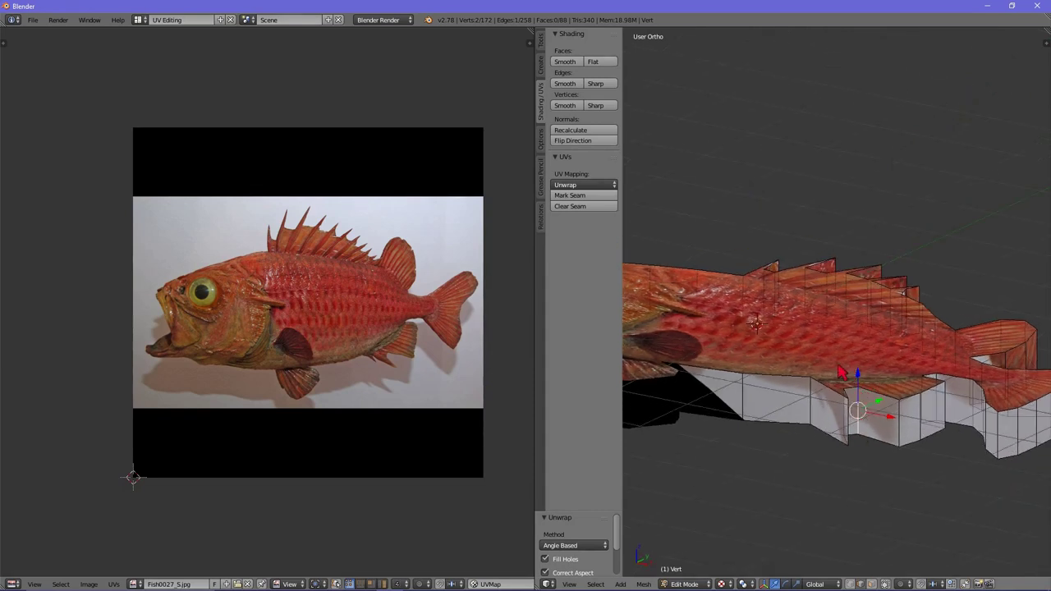
{"action": "left_click", "coordinate": [584, 196]}
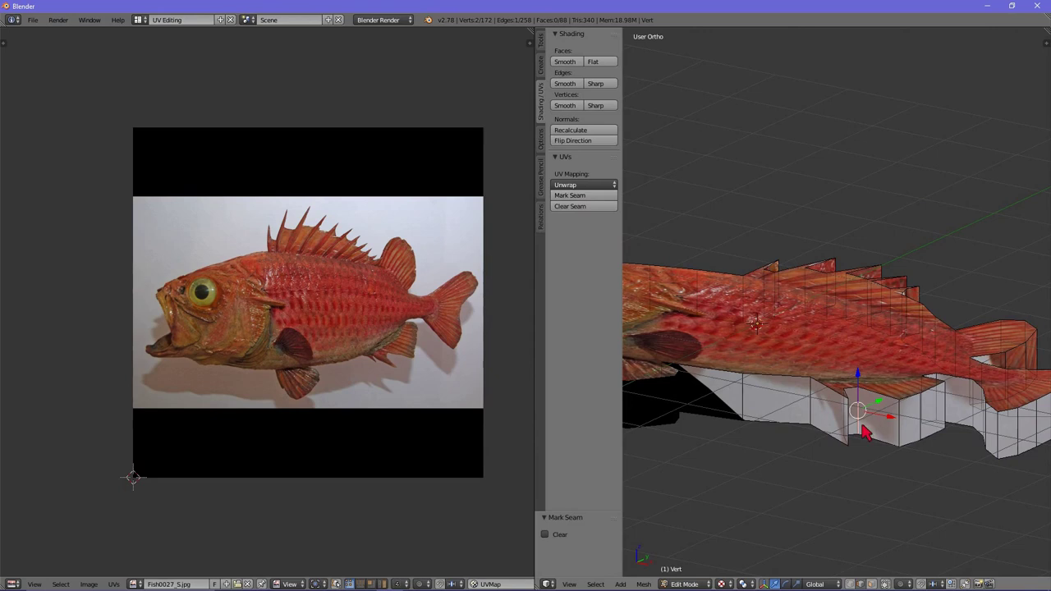
{"action": "key", "text": "a"}
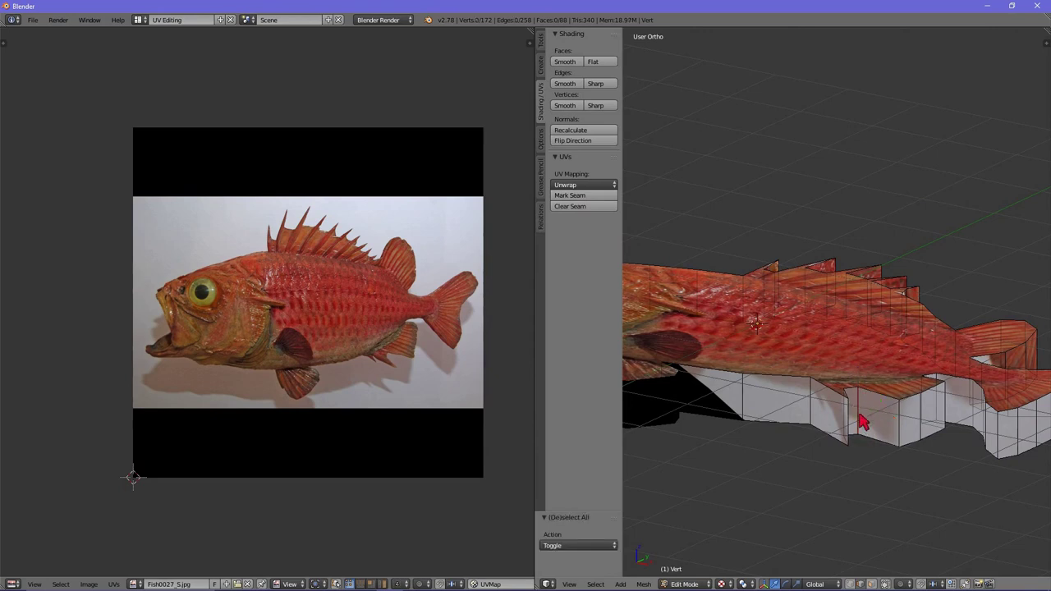
{"action": "middle_click_drag", "start_coordinate": [862, 421], "coordinate": [858, 420]}
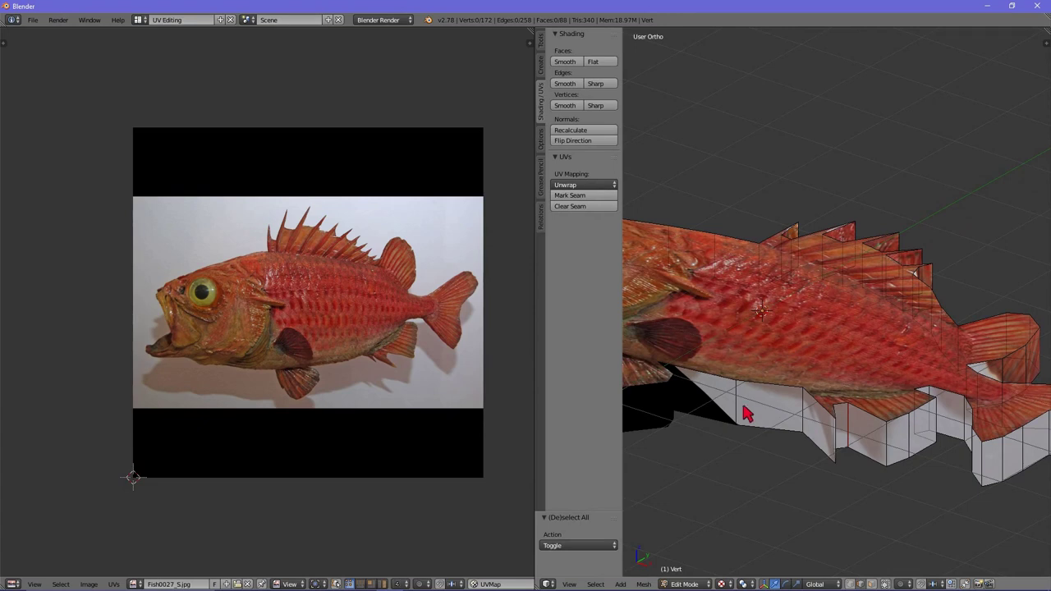
- Select all faces in face select mode and unwrap the fish again using the new seam
{"action": "left_click", "coordinate": [872, 584]}
{"action": "key", "text": "a"}
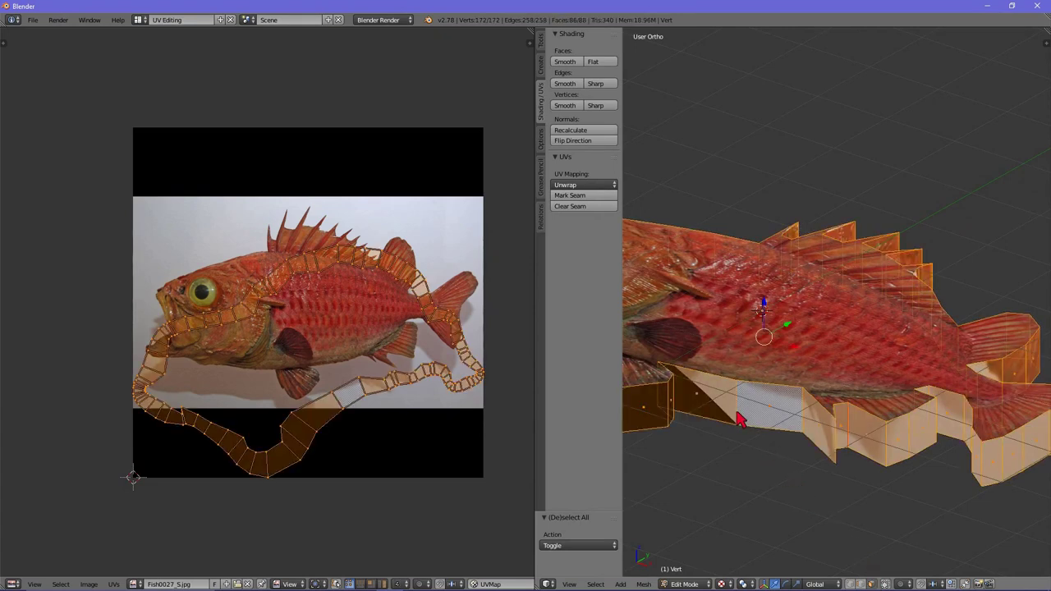
{"action": "left_click", "coordinate": [567, 186]}
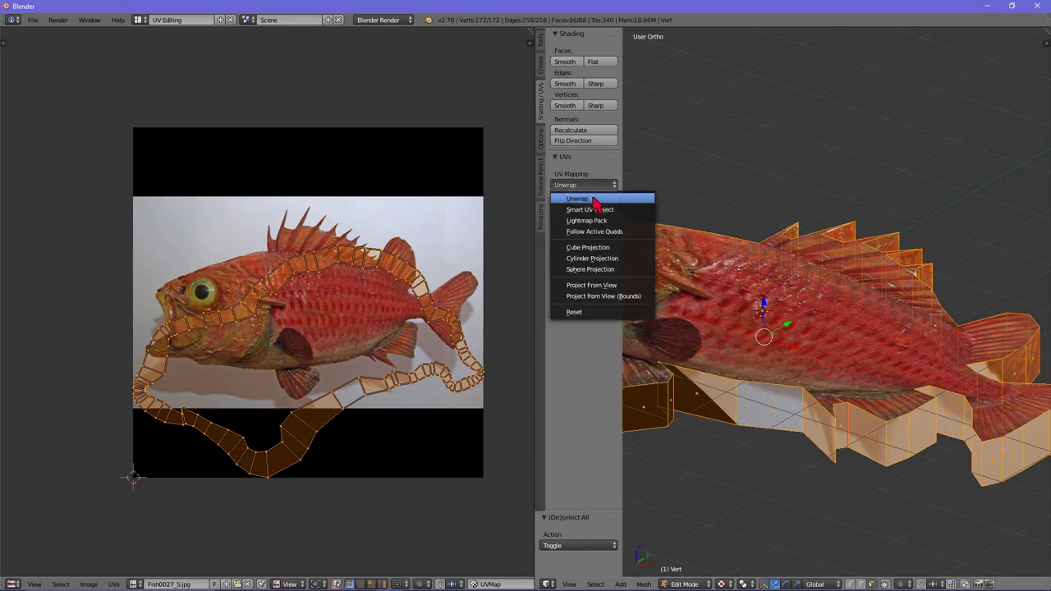
{"action": "left_click", "coordinate": [593, 199]}
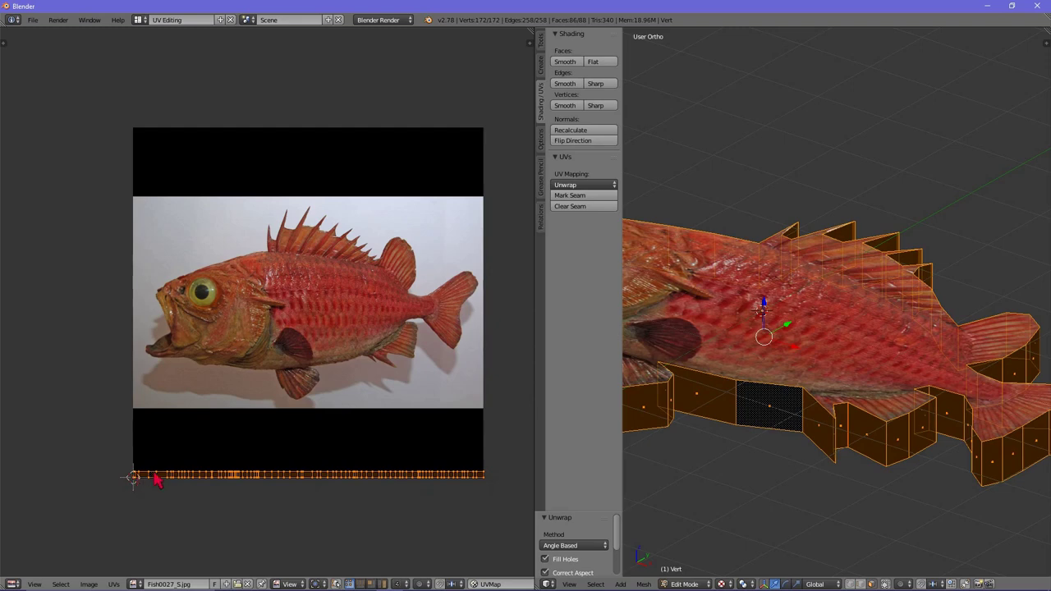
- Zoom and pan the UV editor to inspect the long strip under the photo's bottom edge
{"action": "scroll", "coordinate": [331, 486], "scroll_direction": "up", "scroll_amount": 2}
{"action": "scroll", "coordinate": [330, 487], "scroll_direction": "down", "scroll_amount": 1}
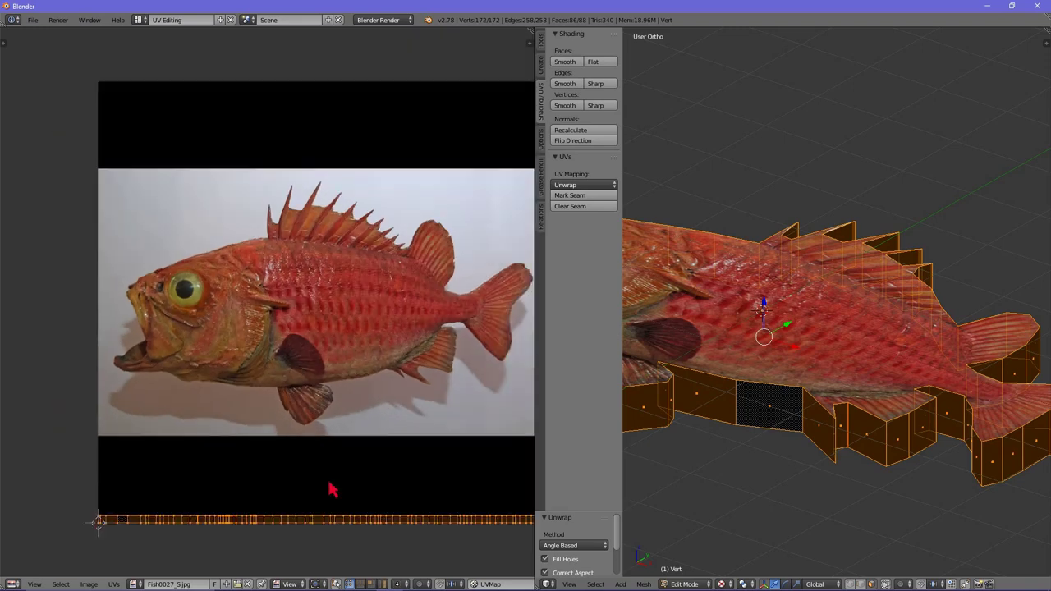
{"action": "middle_click_drag", "start_coordinate": [323, 505], "coordinate": [328, 378]}
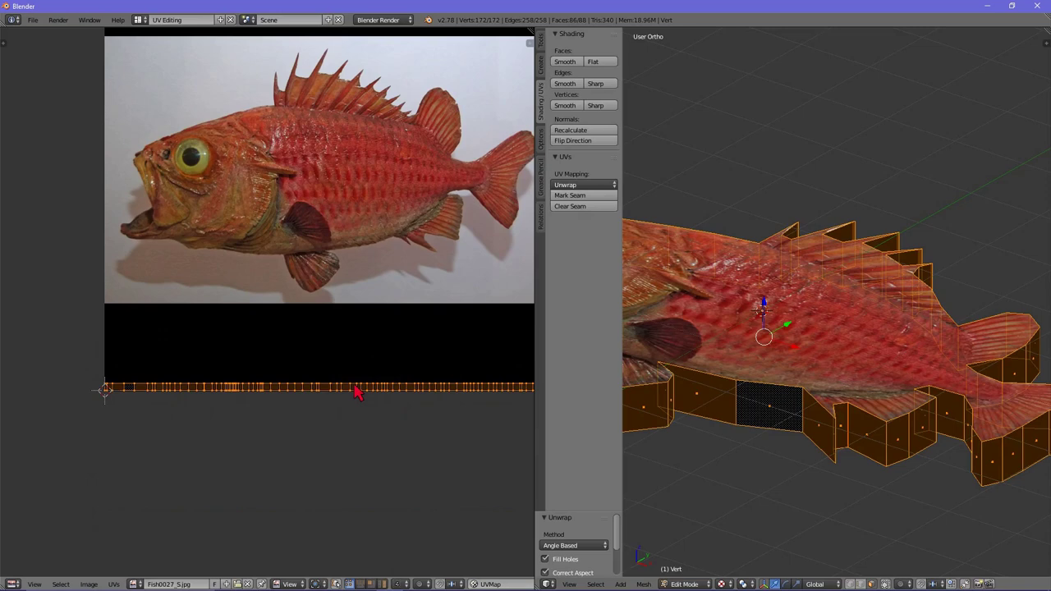
{"action": "scroll", "coordinate": [251, 402], "scroll_direction": "up", "scroll_amount": 1}
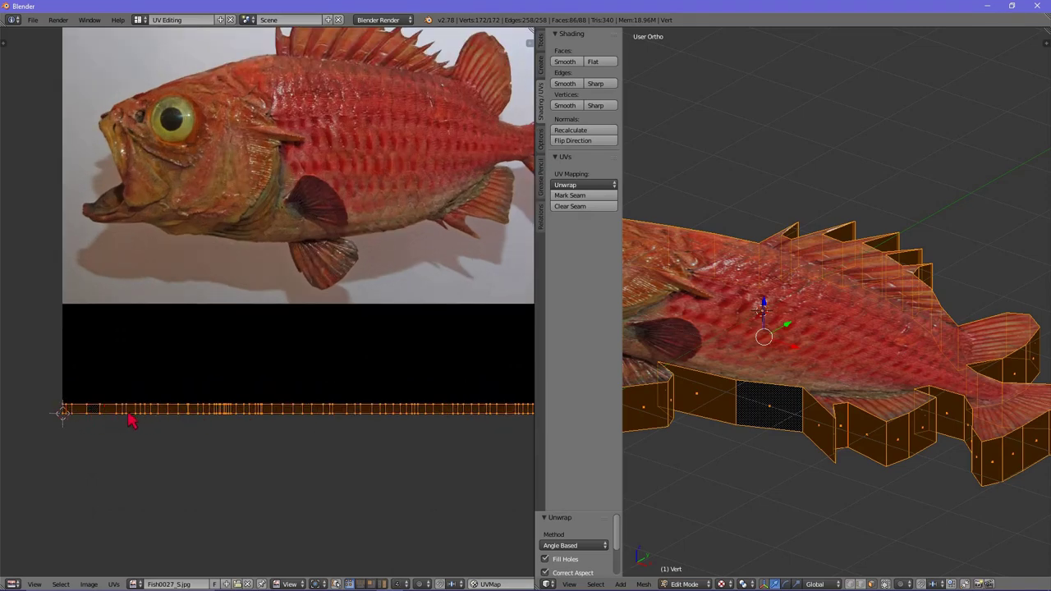
{"action": "scroll", "coordinate": [135, 427], "scroll_direction": "up", "scroll_amount": 2}
{"action": "scroll", "coordinate": [122, 476], "scroll_direction": "down", "scroll_amount": 1}
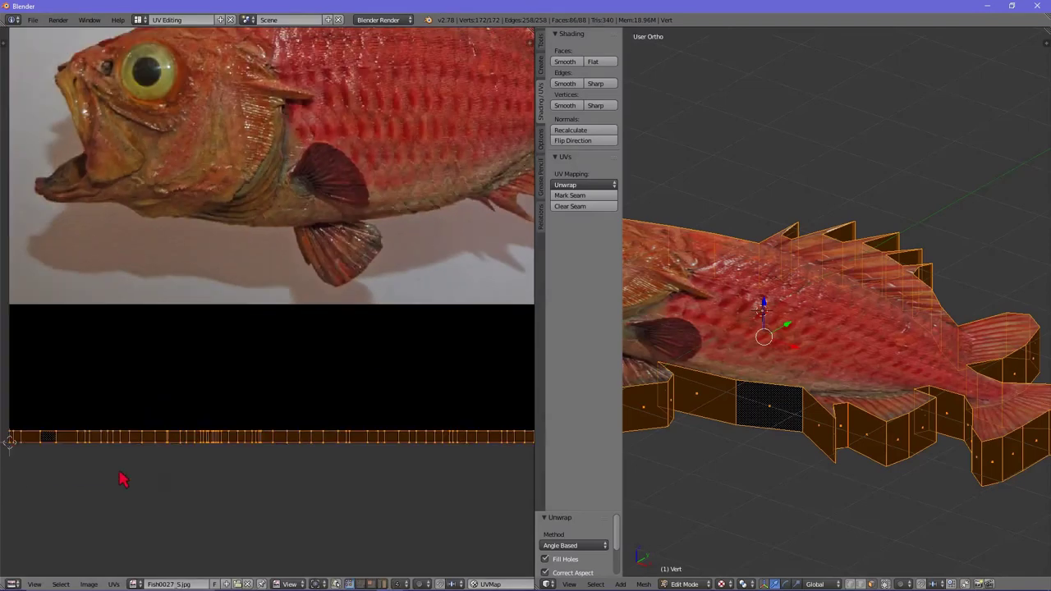
{"action": "scroll", "coordinate": [52, 446], "scroll_direction": "down", "scroll_amount": 5}
{"action": "scroll", "coordinate": [204, 439], "scroll_direction": "down", "scroll_amount": 1}
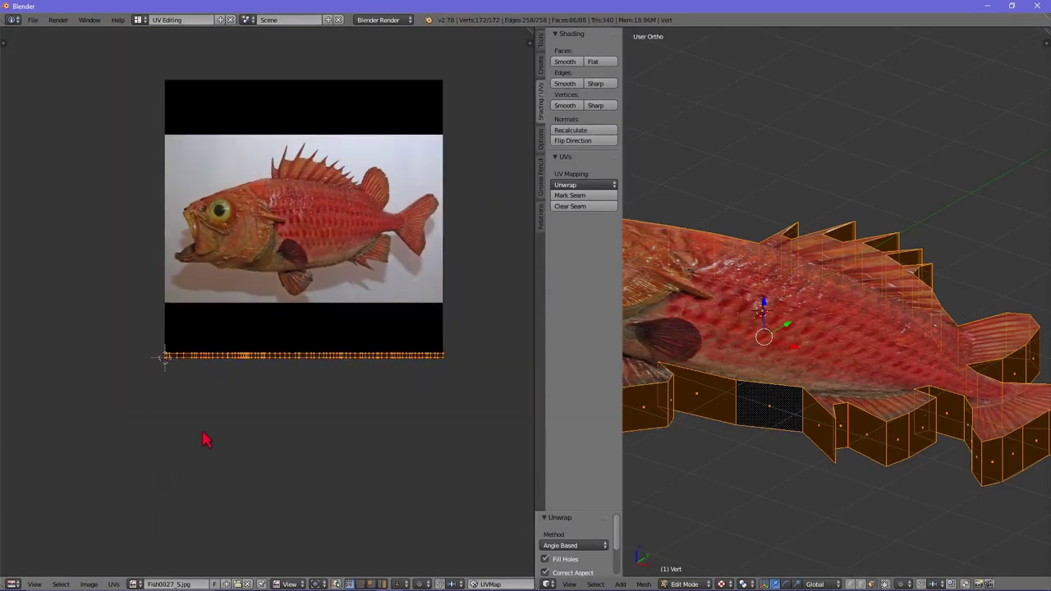
{"action": "middle_click_drag", "start_coordinate": [293, 411], "coordinate": [223, 446]}
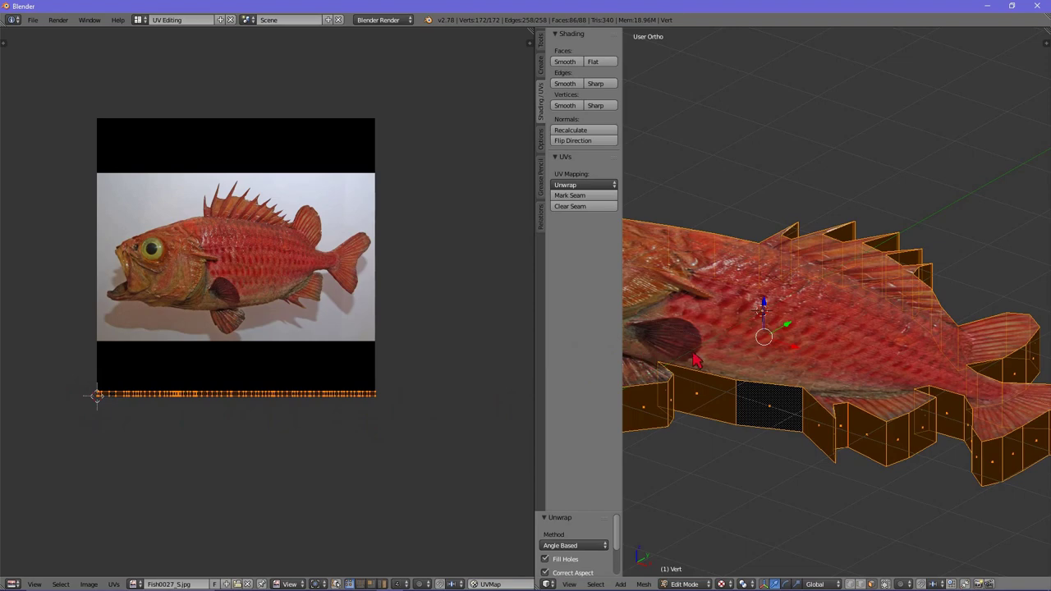
- Return to object mode in the Default screen layout, orbit the fish, and open the File menu
{"action": "key", "text": "Tab"}
{"action": "mouse_move", "coordinate": [698, 359]}
{"action": "middle_mouse_down"}
{"action": "mouse_move", "coordinate": [791, 343]}
{"action": "mouse_move", "coordinate": [809, 373]}
{"action": "middle_mouse_up"}
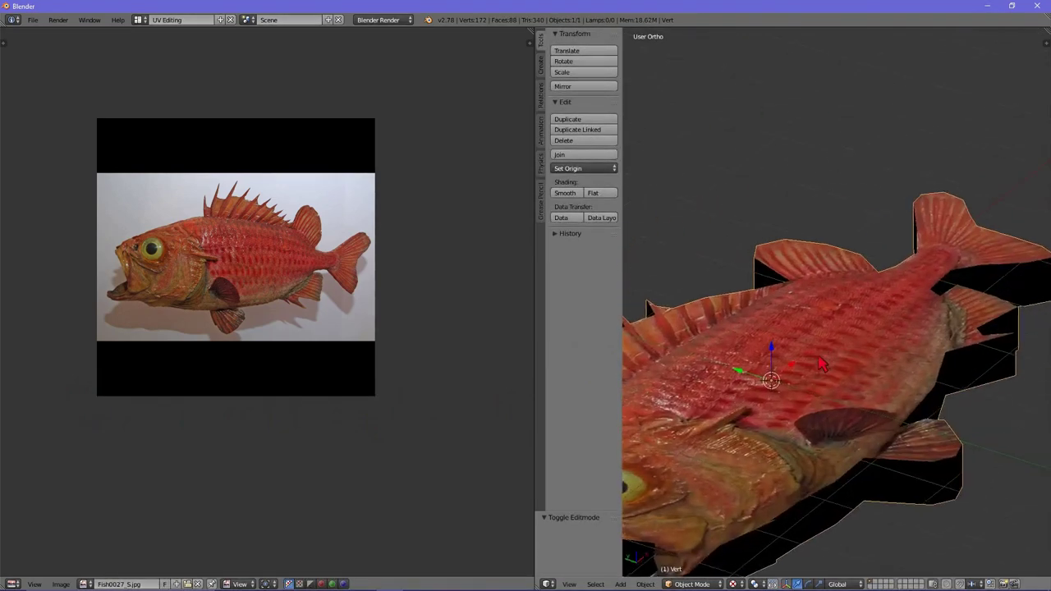
{"action": "left_click", "coordinate": [137, 20]}
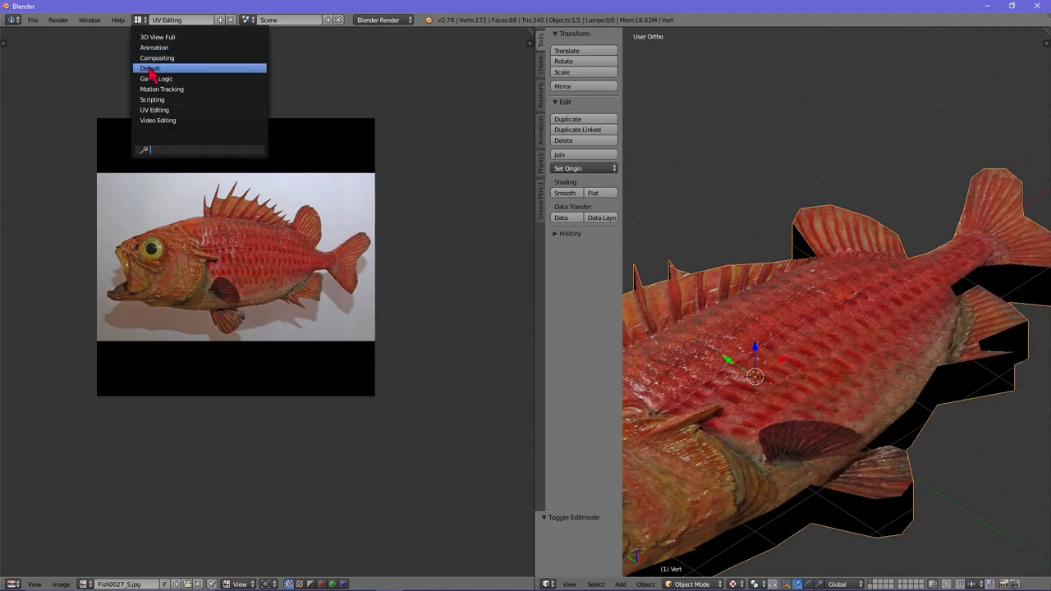
{"action": "left_click", "coordinate": [151, 69]}
{"action": "middle_click_drag", "start_coordinate": [370, 267], "coordinate": [326, 273]}
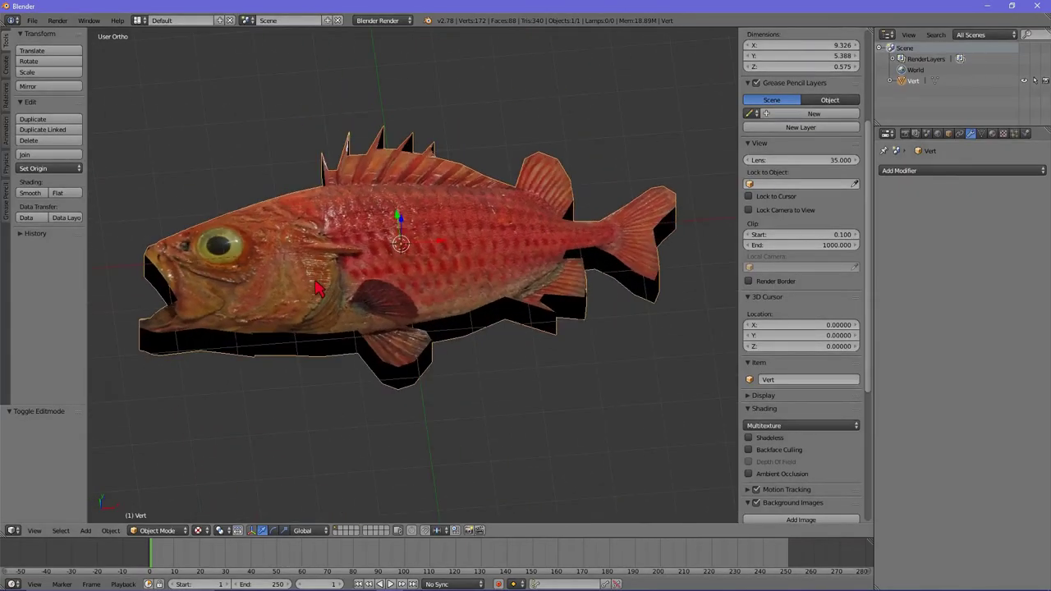
{"action": "mouse_move", "coordinate": [329, 332]}
{"action": "middle_mouse_down"}
{"action": "mouse_move", "coordinate": [376, 224]}
{"action": "mouse_move", "coordinate": [465, 291]}
{"action": "mouse_move", "coordinate": [324, 267]}
{"action": "mouse_move", "coordinate": [321, 251]}
{"action": "mouse_move", "coordinate": [315, 271]}
{"action": "mouse_move", "coordinate": [361, 273]}
{"action": "mouse_move", "coordinate": [384, 296]}
{"action": "mouse_move", "coordinate": [376, 319]}
{"action": "middle_mouse_up"}
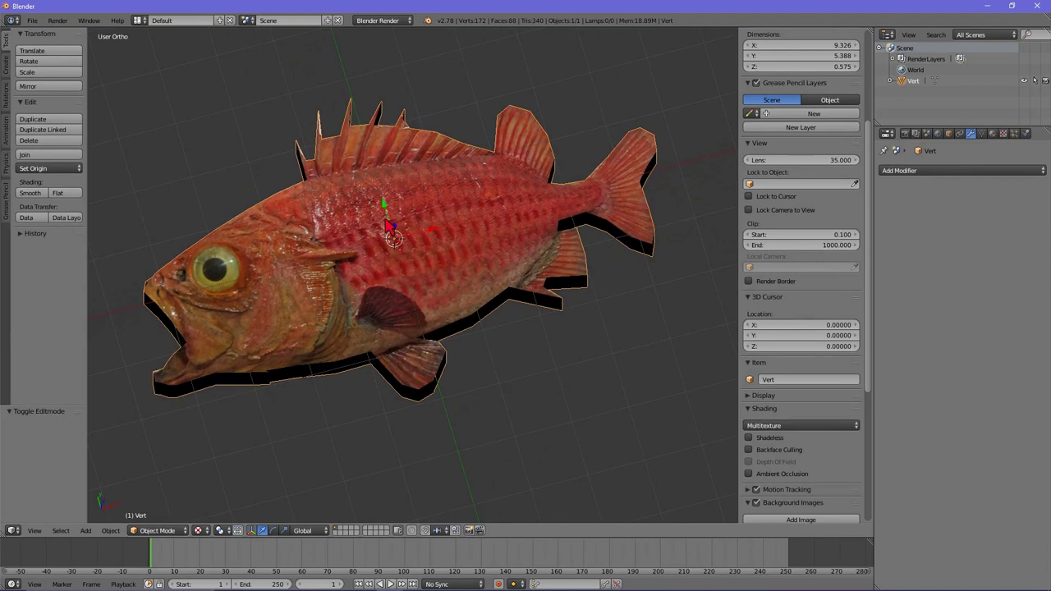
{"action": "middle_click_drag", "start_coordinate": [388, 226], "coordinate": [390, 234]}
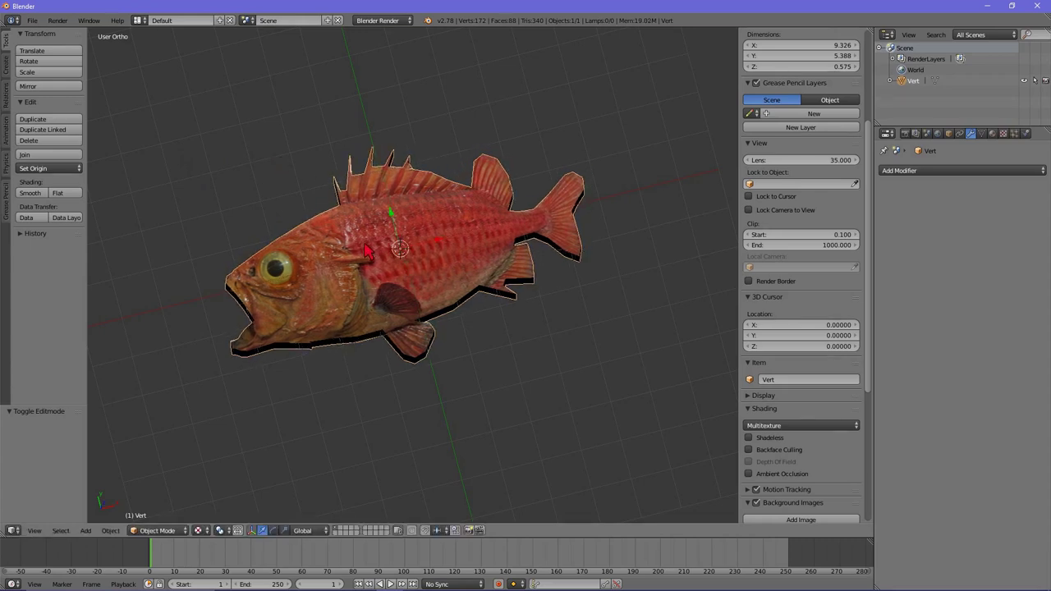
{"action": "left_click", "coordinate": [33, 20]}
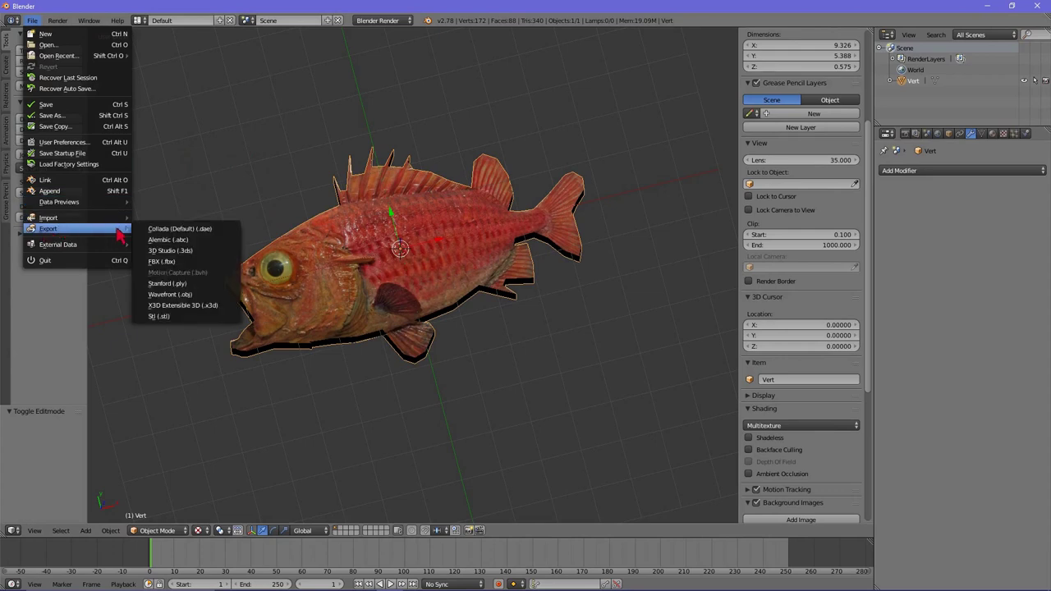
{"action": "mouse_move", "coordinate": [49, 228]}
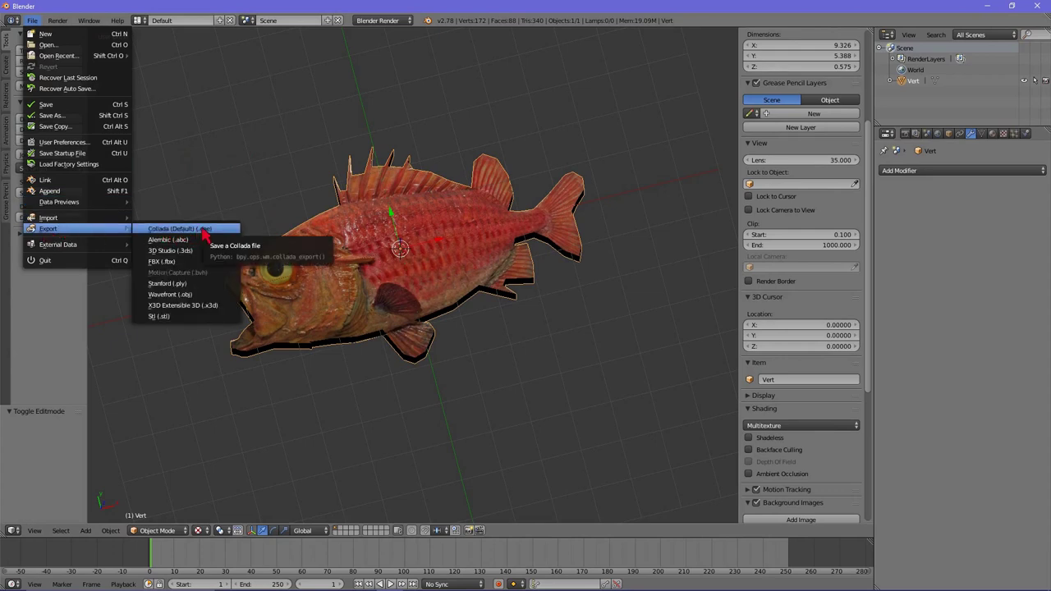
- Open the Collada (.dae) exporter, apply the SL+Open Sim Static preset, review its options, then cancel
{"action": "left_click", "coordinate": [204, 233]}
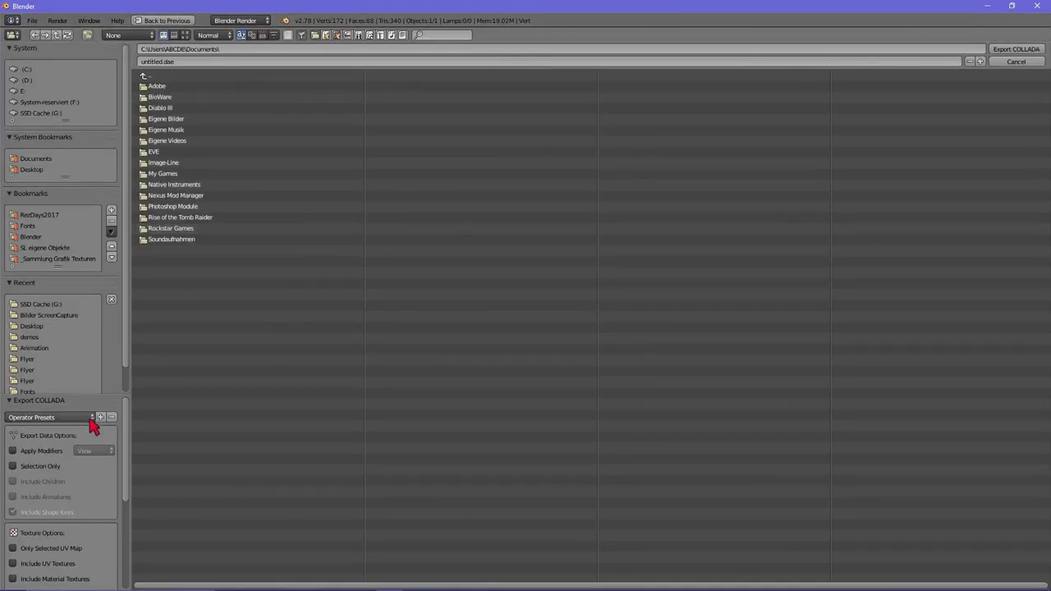
{"action": "left_click", "coordinate": [39, 419]}
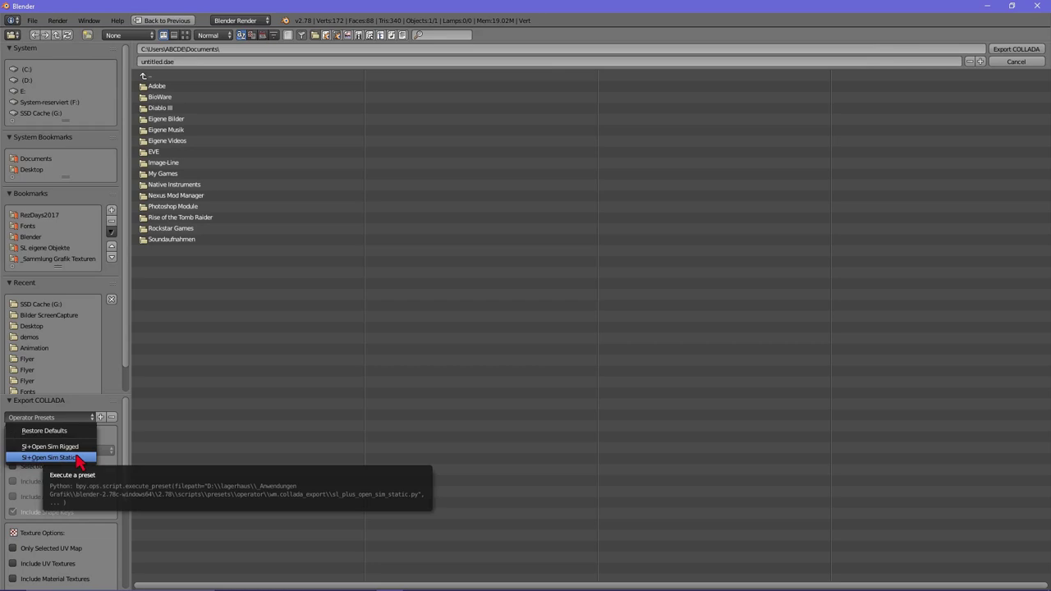
{"action": "left_click", "coordinate": [79, 461]}
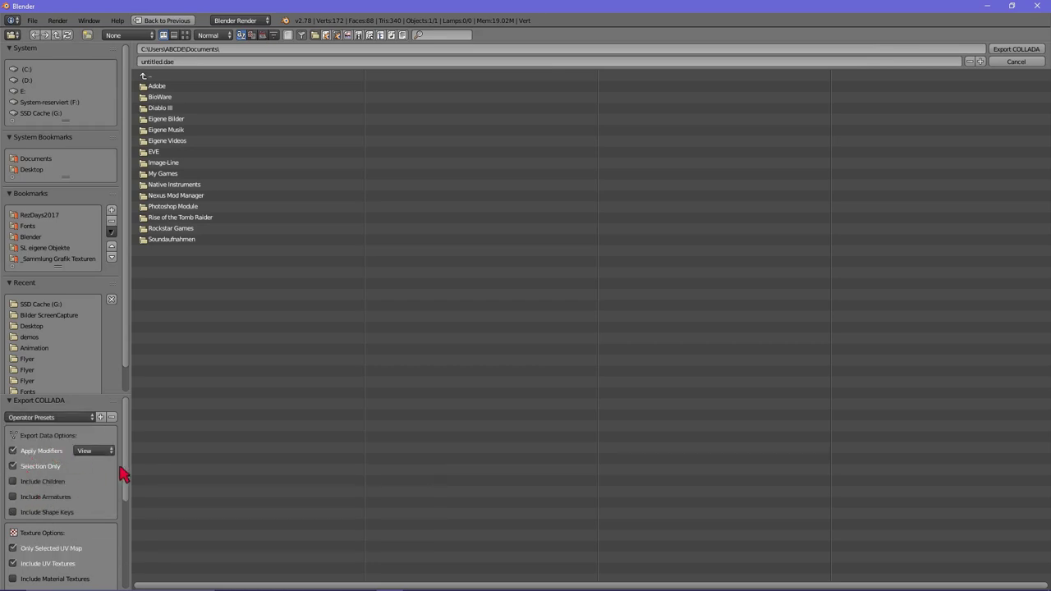
{"action": "mouse_move", "coordinate": [128, 464]}
{"action": "left_mouse_down"}
{"action": "mouse_move", "coordinate": [145, 578]}
{"action": "mouse_move", "coordinate": [134, 579]}
{"action": "left_mouse_up"}
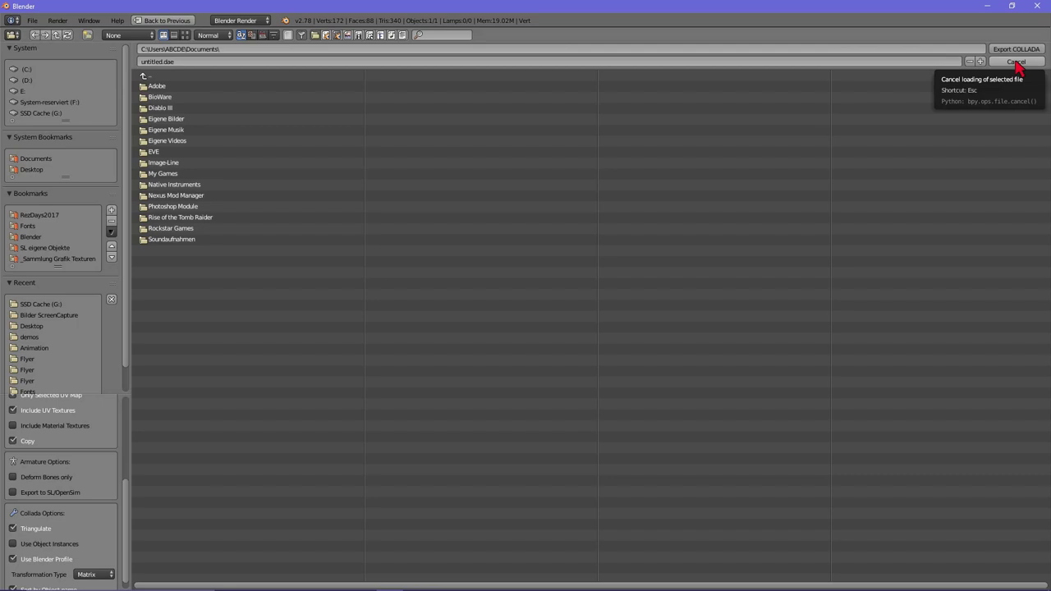
{"action": "left_click", "coordinate": [1016, 64]}
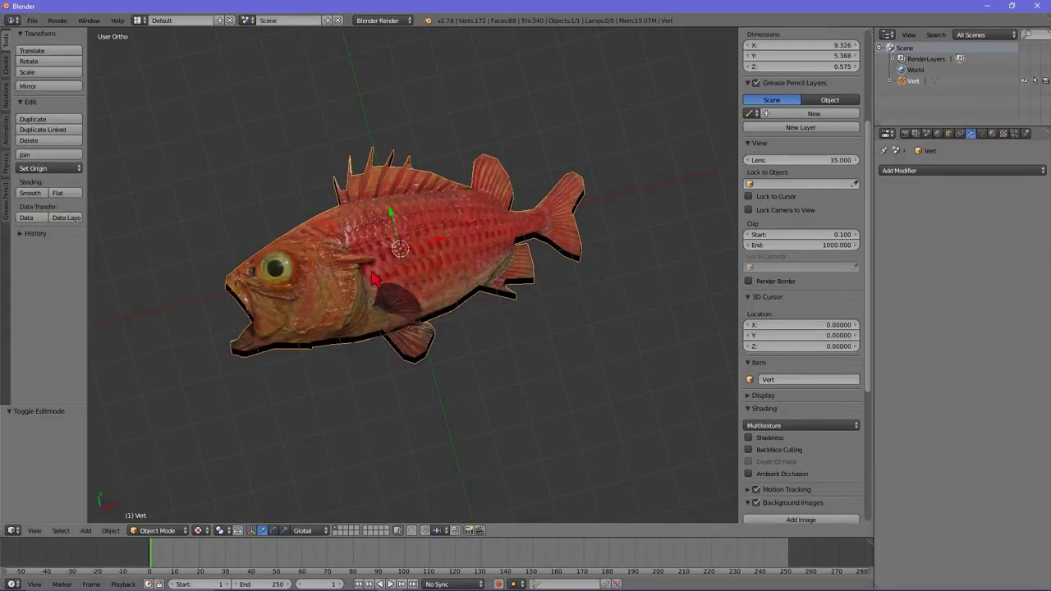
{"action": "mouse_move", "coordinate": [392, 283]}
{"action": "middle_mouse_down"}
{"action": "mouse_move", "coordinate": [417, 299]}
{"action": "mouse_move", "coordinate": [387, 301]}
{"action": "middle_mouse_up"}
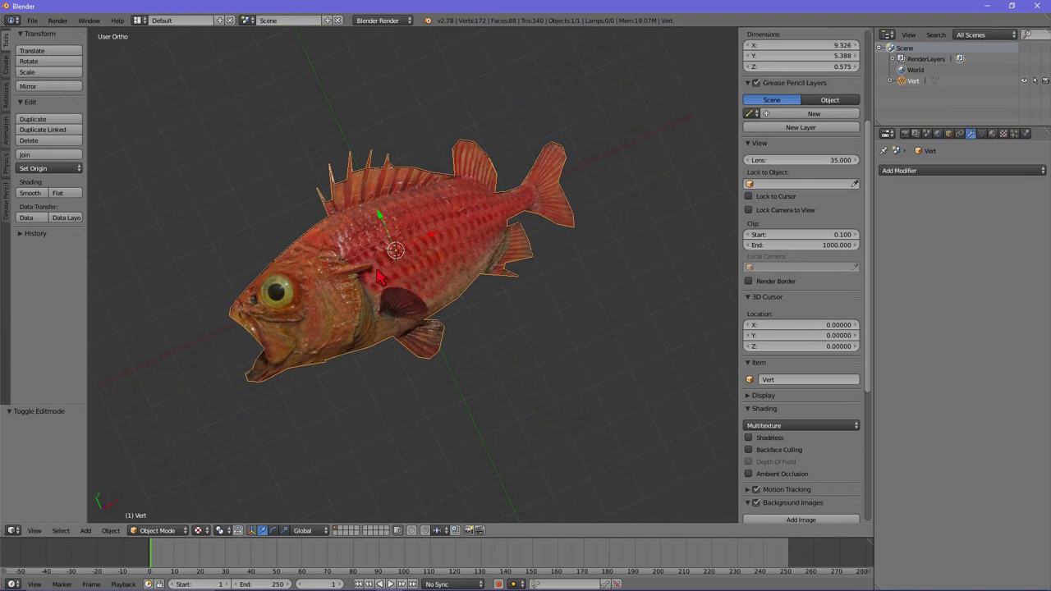
{"action": "middle_click_drag", "start_coordinate": [383, 277], "coordinate": [389, 273]}
{"action": "scroll", "coordinate": [389, 272], "scroll_direction": "up", "scroll_amount": 2}
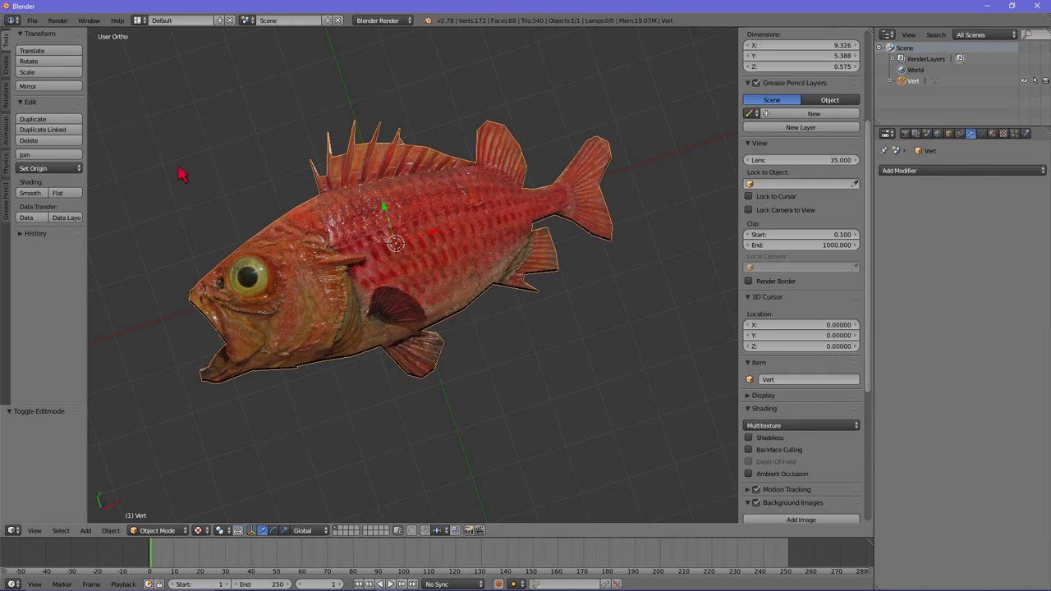
- Reload Blender's factory settings
{"action": "left_click", "coordinate": [31, 20]}
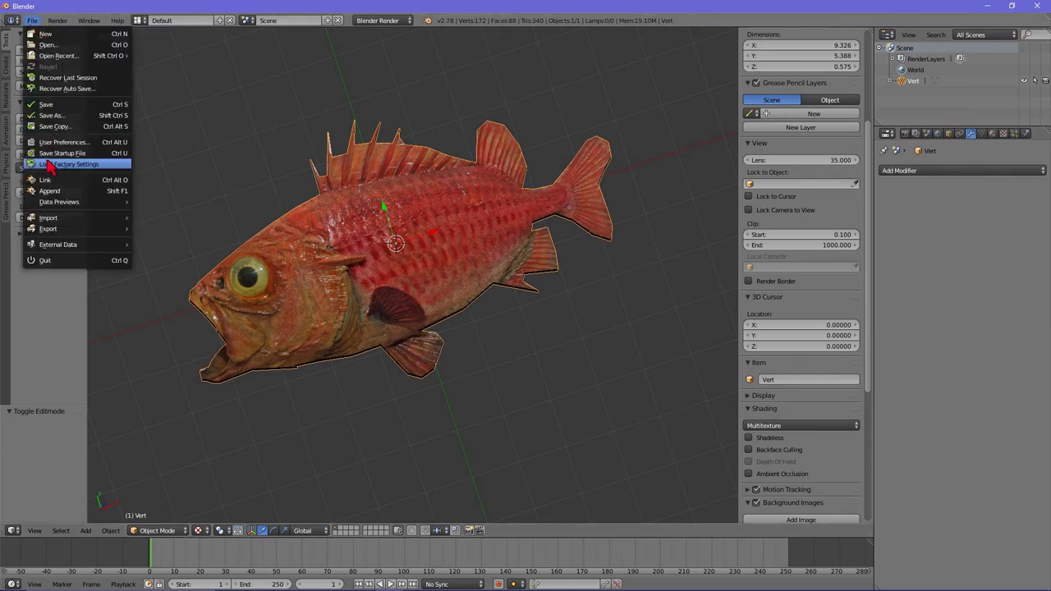
{"action": "left_click", "coordinate": [76, 165]}
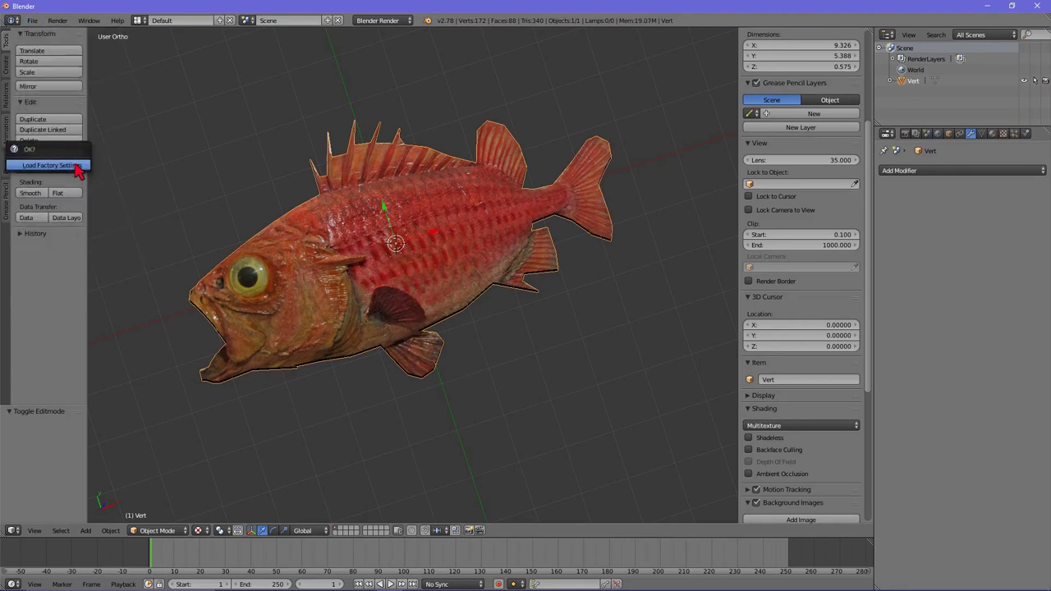
{"action": "left_click", "coordinate": [75, 166]}
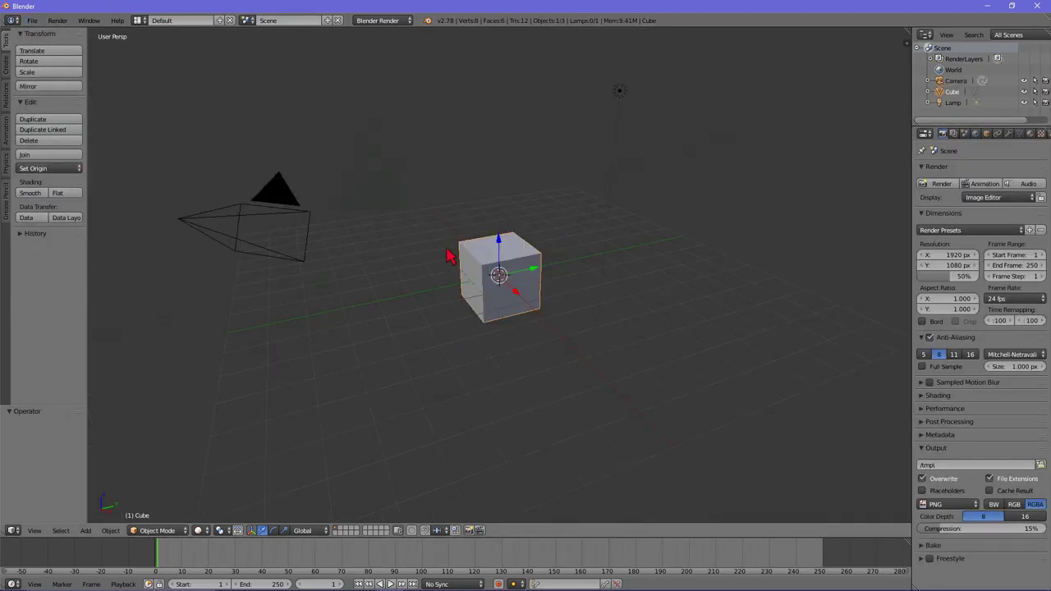
- Delete the default cube, lamp and camera from the scene
{"action": "key", "text": "Delete"}
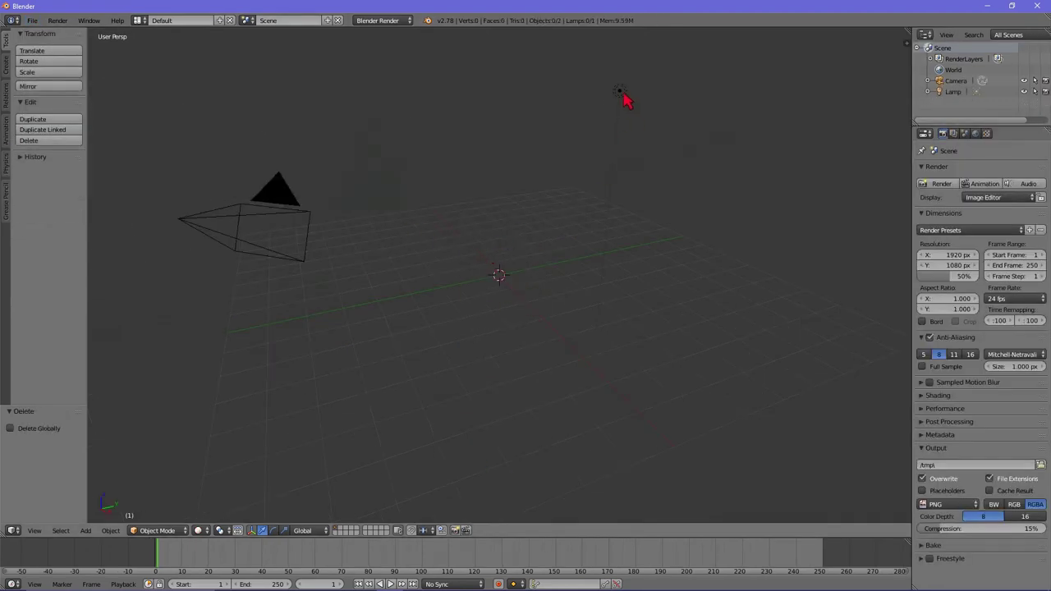
{"action": "right_click", "coordinate": [624, 95]}
{"action": "key", "text": "x"}
{"action": "left_click", "coordinate": [623, 95]}
{"action": "right_click", "coordinate": [289, 199]}
{"action": "key", "text": "x"}
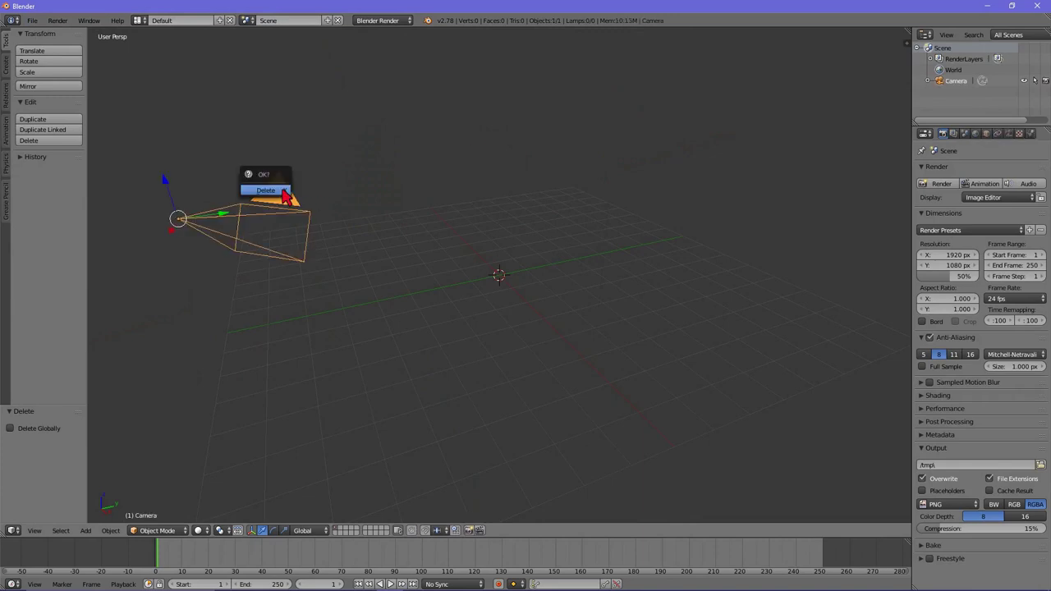
{"action": "left_click", "coordinate": [287, 195]}
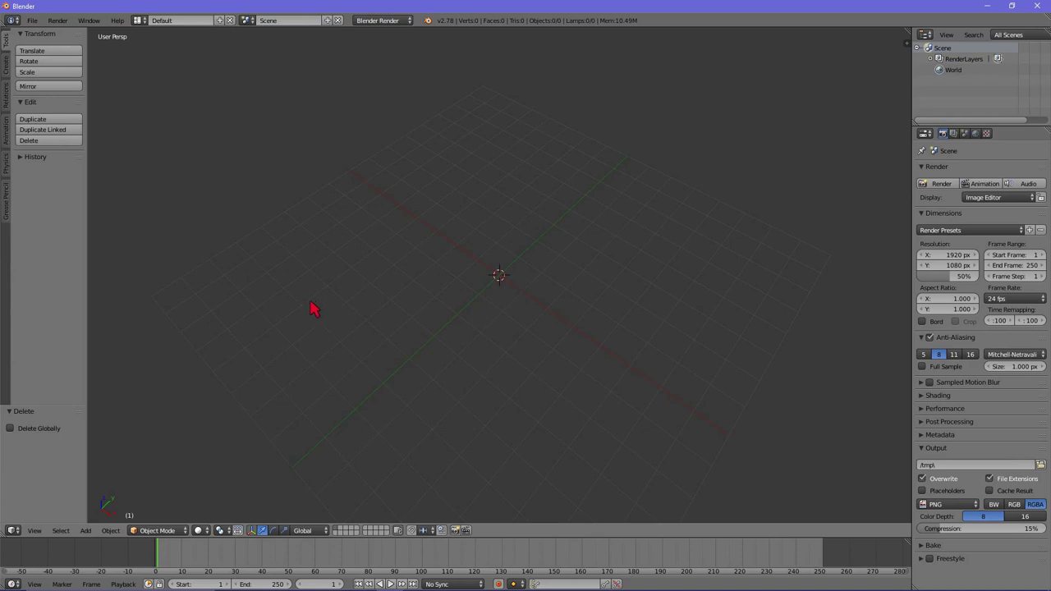
- In User Preferences, enable the Add Mesh: Extra Objects add-on
{"action": "left_click", "coordinate": [32, 20]}
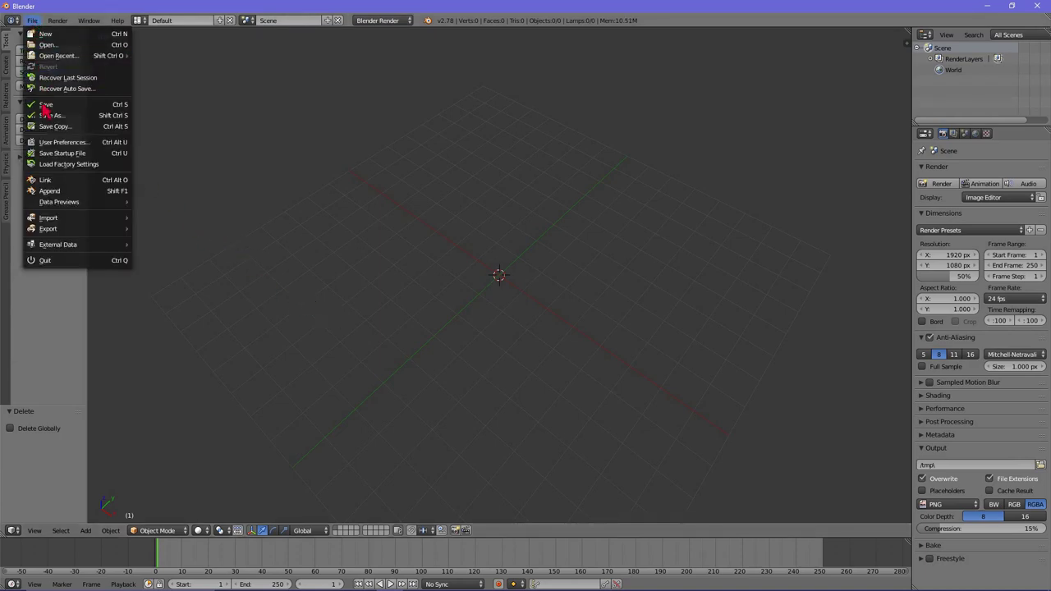
{"action": "left_click", "coordinate": [66, 143]}
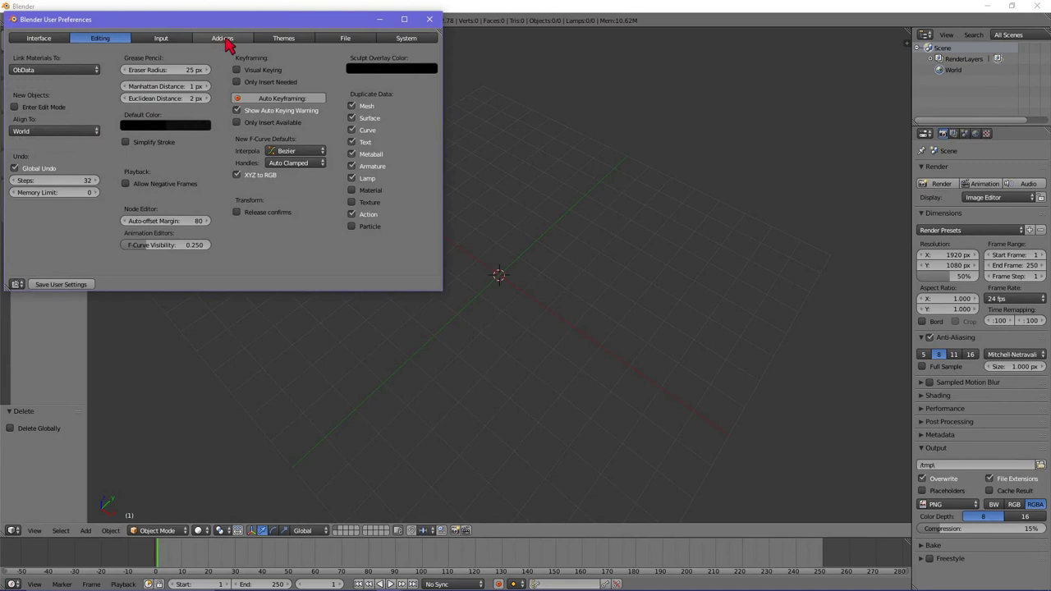
{"action": "left_click", "coordinate": [224, 41]}
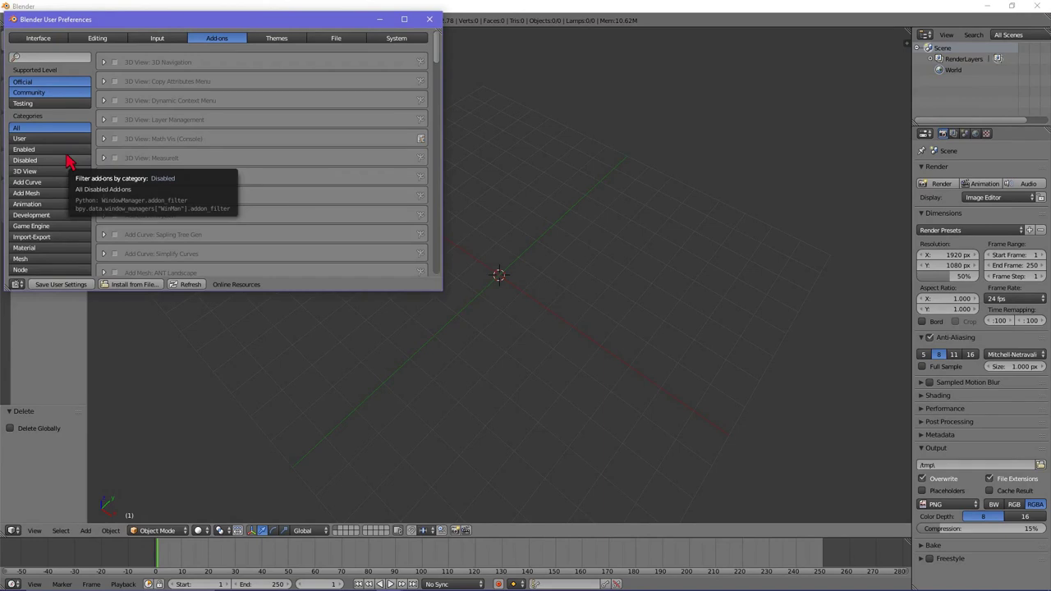
{"action": "left_click", "coordinate": [45, 198]}
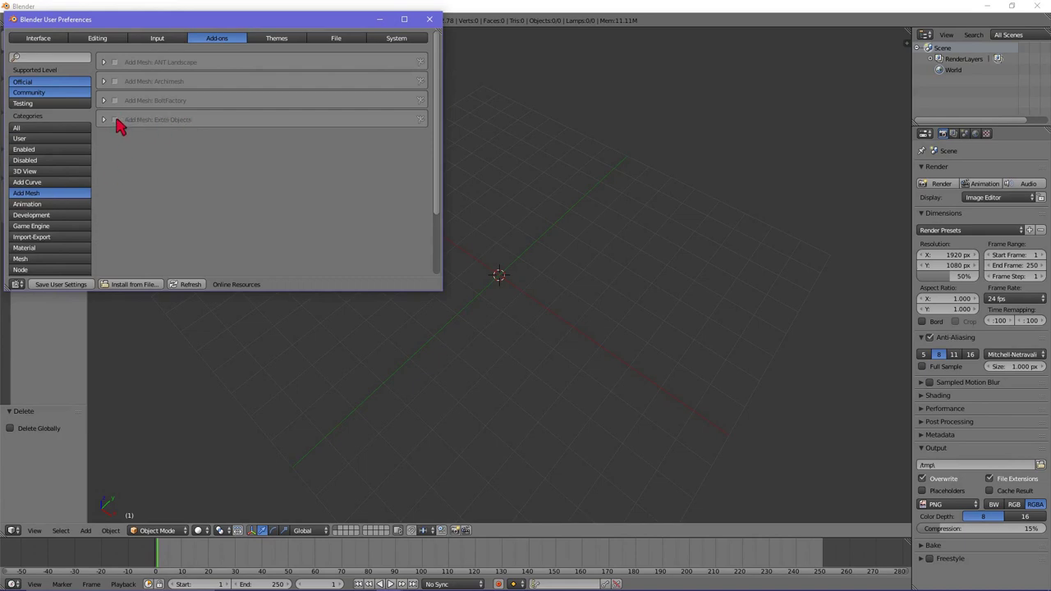
{"action": "left_click", "coordinate": [115, 121]}
{"action": "left_click", "coordinate": [74, 284]}
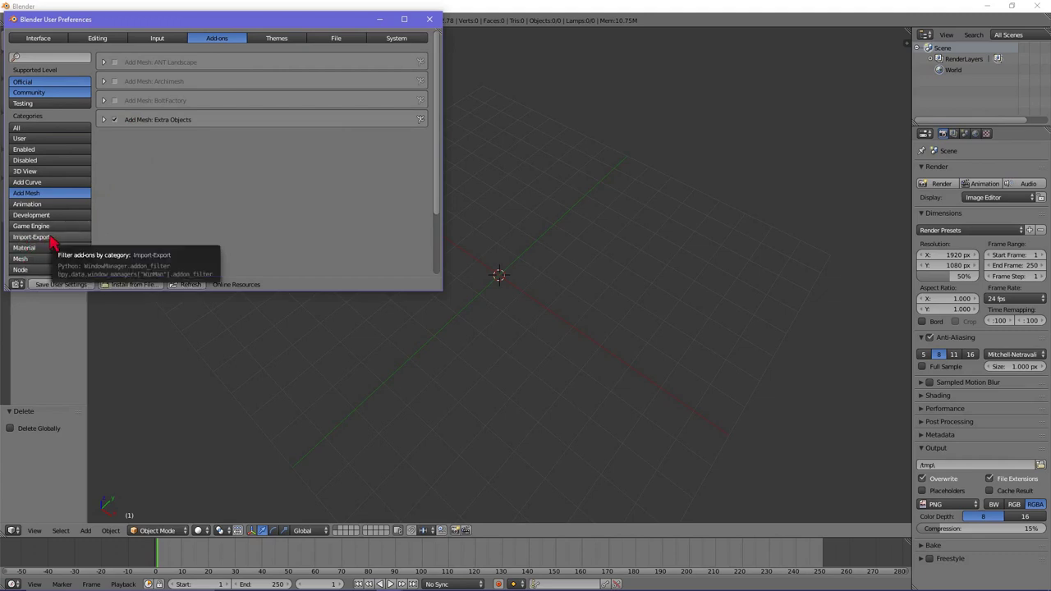
- Enable the Import Images as Planes add-on and close the preferences window
{"action": "left_click", "coordinate": [51, 238]}
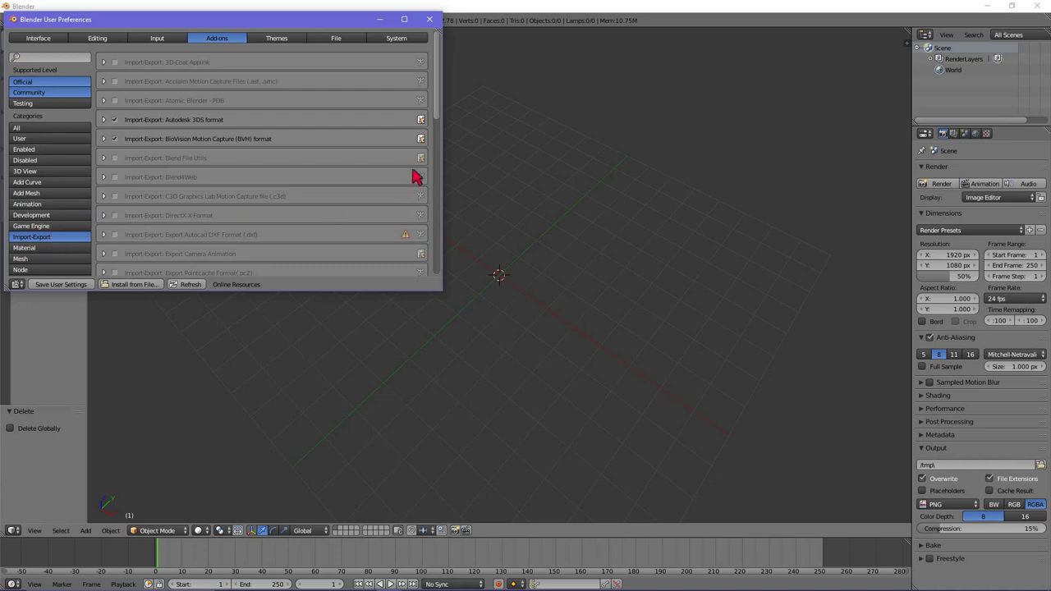
{"action": "scroll", "coordinate": [438, 132], "scroll_direction": "down", "scroll_amount": 2}
{"action": "left_click_drag", "start_coordinate": [437, 131], "coordinate": [441, 188]}
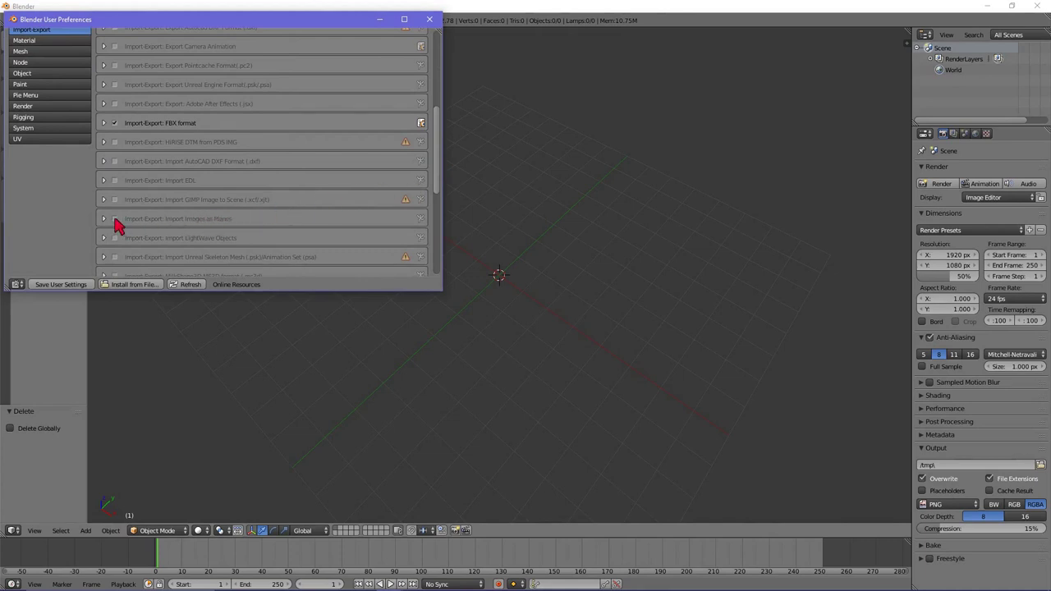
{"action": "left_click", "coordinate": [115, 219]}
{"action": "left_click", "coordinate": [429, 18]}
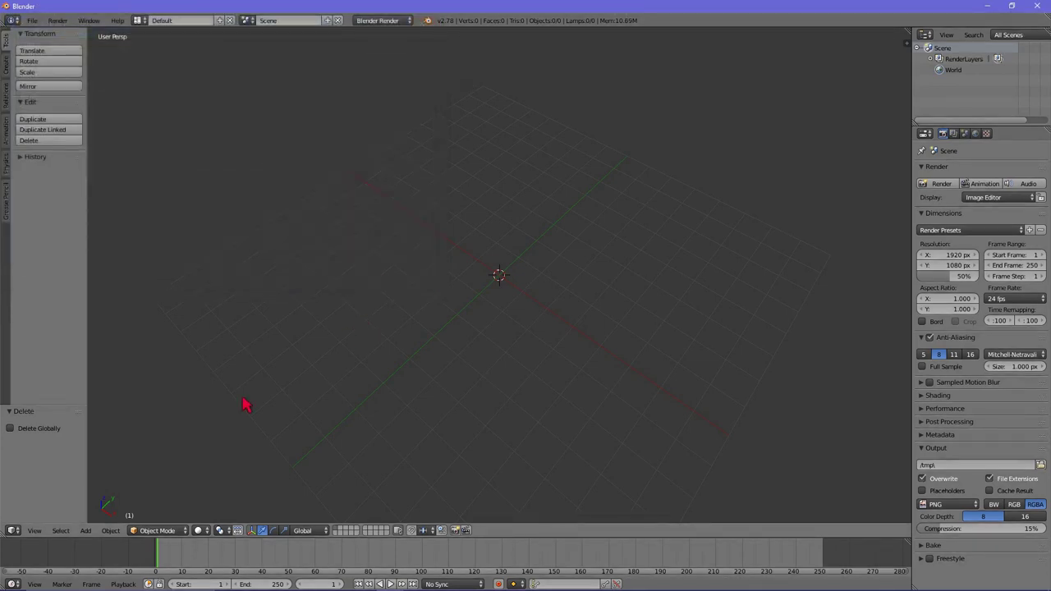
{"action": "left_click", "coordinate": [87, 532]}
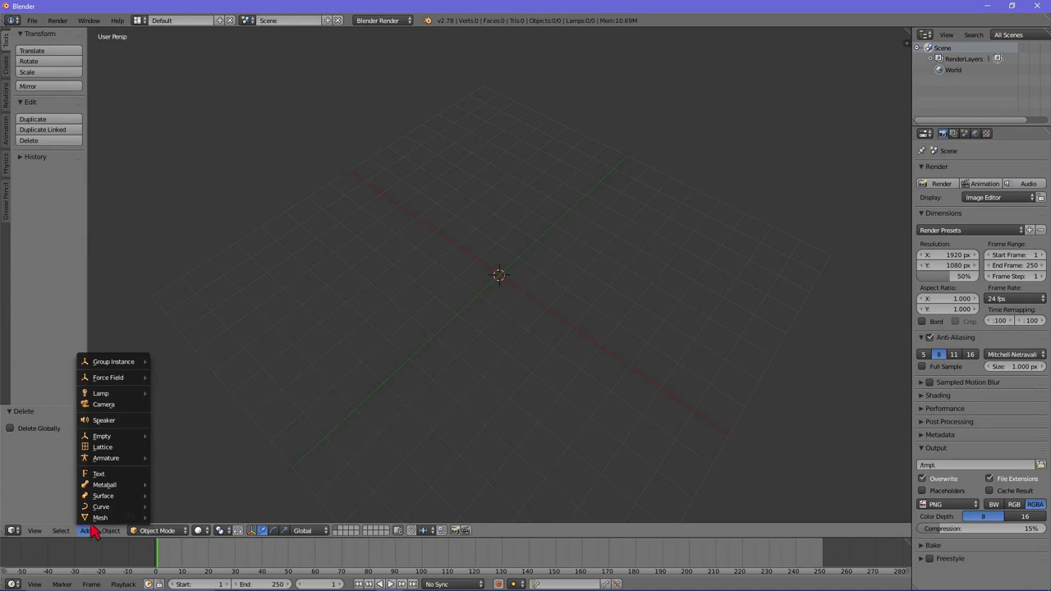
{"action": "mouse_move", "coordinate": [100, 517]}
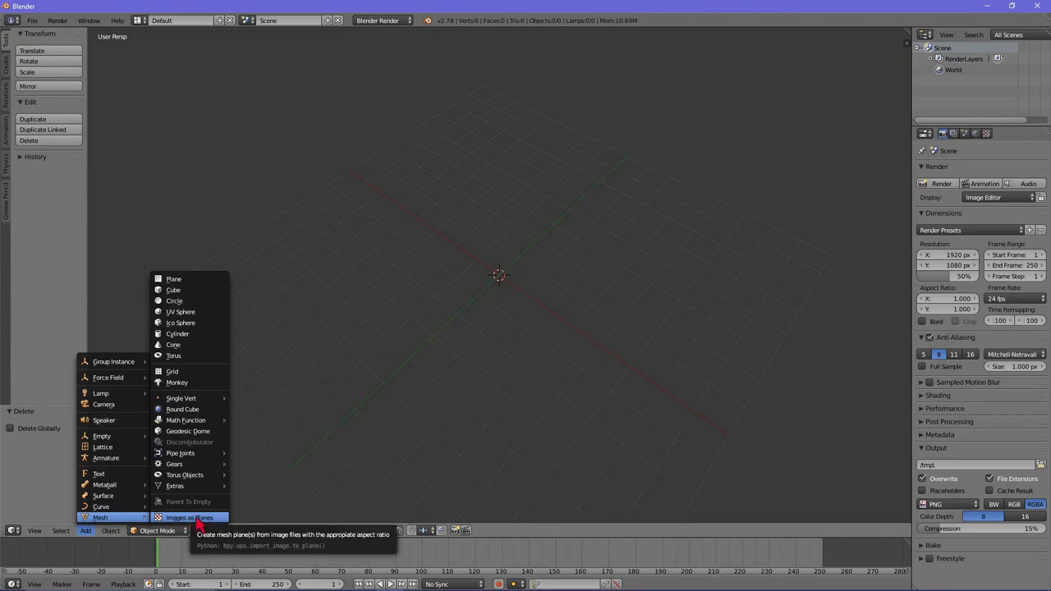
- Import Fish0027_S.jpg from the G: drive as an image plane
{"action": "left_click", "coordinate": [199, 525]}
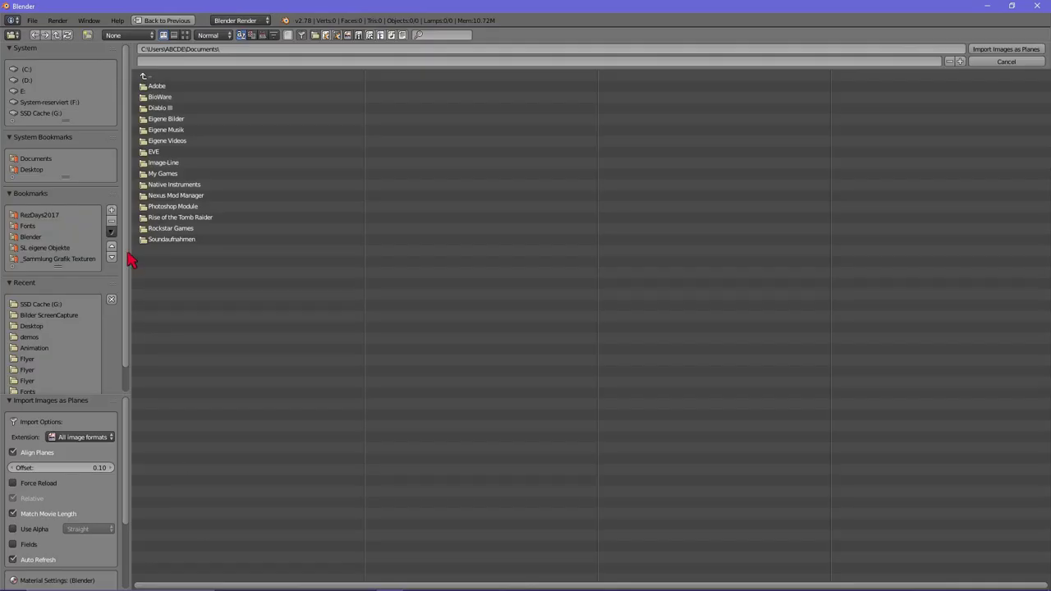
{"action": "left_click", "coordinate": [41, 114]}
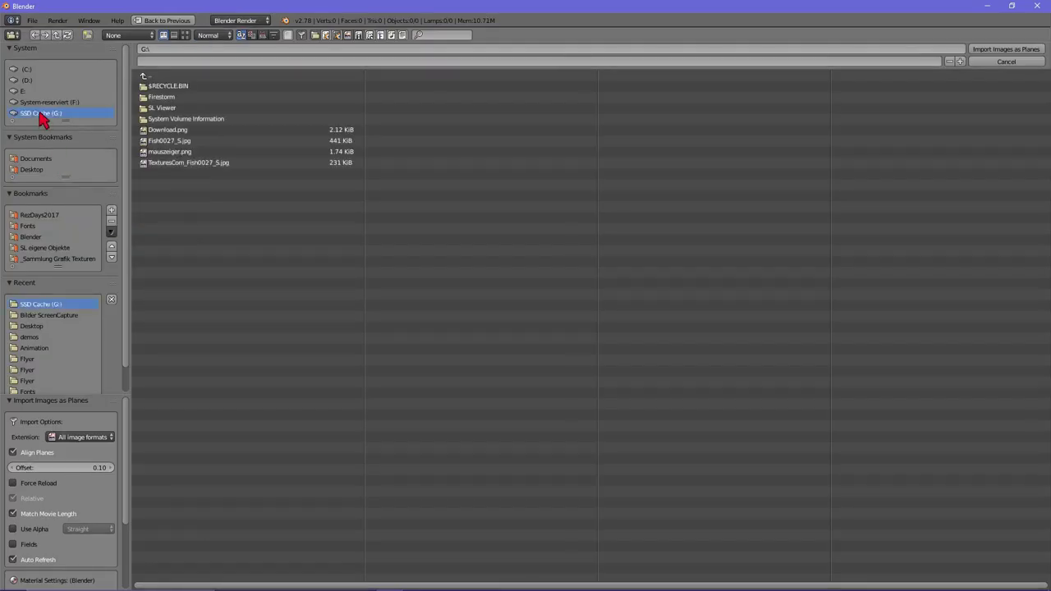
{"action": "double_click", "coordinate": [173, 140]}
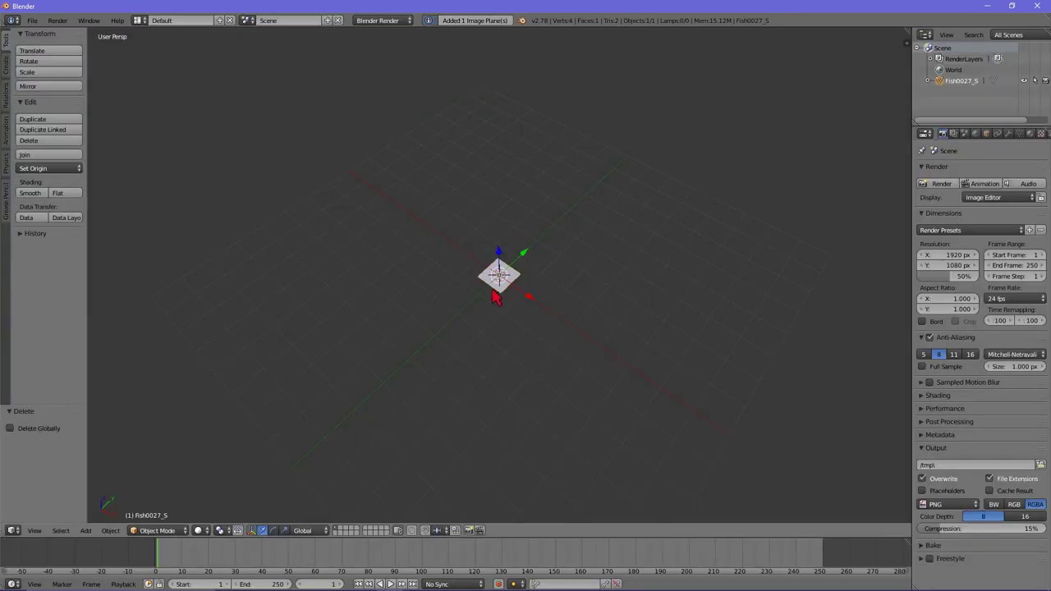
{"action": "scroll", "coordinate": [496, 297], "scroll_direction": "up", "scroll_amount": 3}
{"action": "mouse_move", "coordinate": [499, 277]}
{"action": "middle_mouse_down"}
{"action": "mouse_move", "coordinate": [571, 261]}
{"action": "mouse_move", "coordinate": [550, 252]}
{"action": "mouse_move", "coordinate": [525, 265]}
{"action": "middle_mouse_up"}
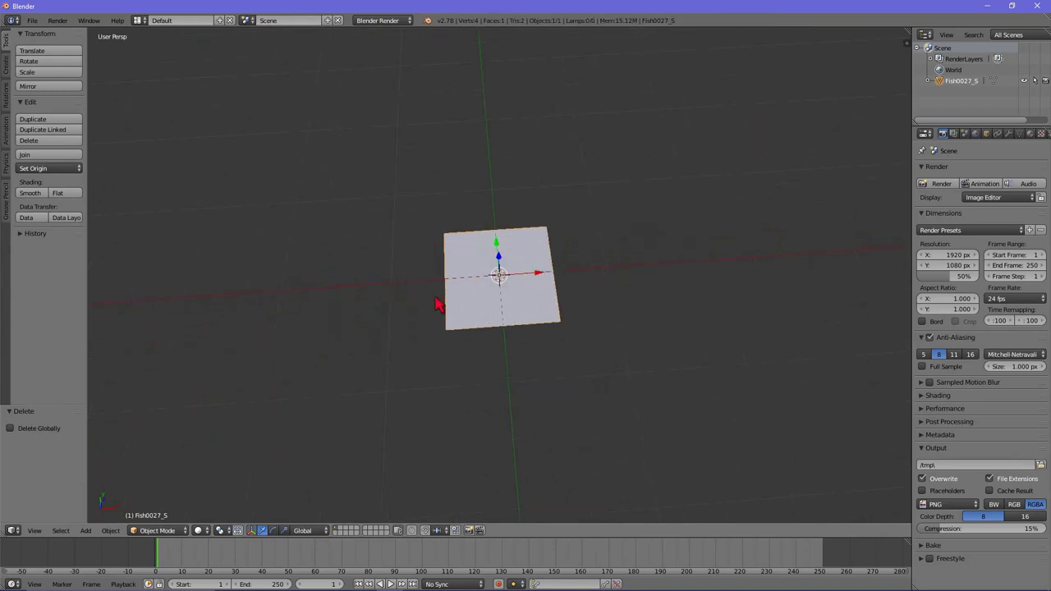
{"action": "left_click", "coordinate": [202, 532]}
- Use Texture shading and view the fish plane zoomed in from an orthographic top view
{"action": "left_click", "coordinate": [211, 481]}
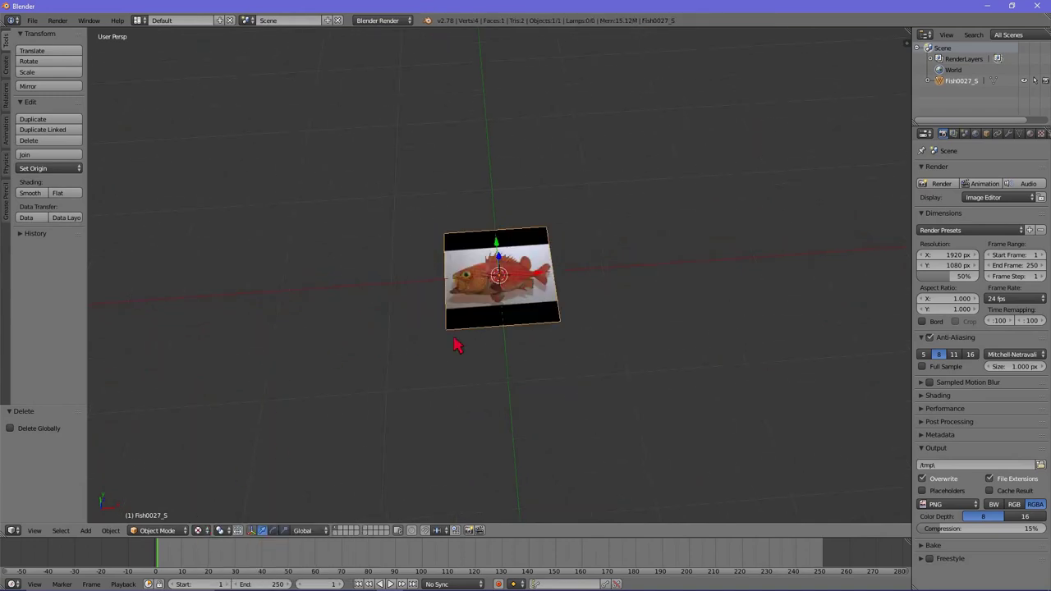
{"action": "mouse_move", "coordinate": [514, 274]}
{"action": "middle_mouse_down"}
{"action": "mouse_move", "coordinate": [518, 289]}
{"action": "mouse_move", "coordinate": [514, 274]}
{"action": "middle_mouse_up"}
{"action": "scroll", "coordinate": [526, 273], "scroll_direction": "up", "scroll_amount": 3}
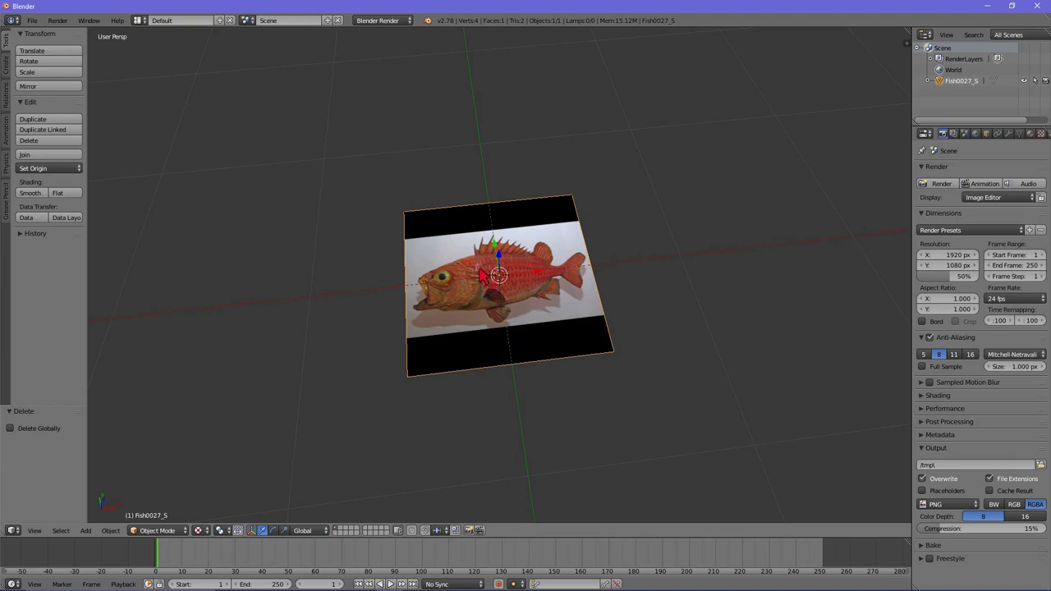
{"action": "mouse_move", "coordinate": [484, 280]}
{"action": "middle_mouse_down"}
{"action": "mouse_move", "coordinate": [517, 271]}
{"action": "mouse_move", "coordinate": [526, 297]}
{"action": "middle_mouse_up"}
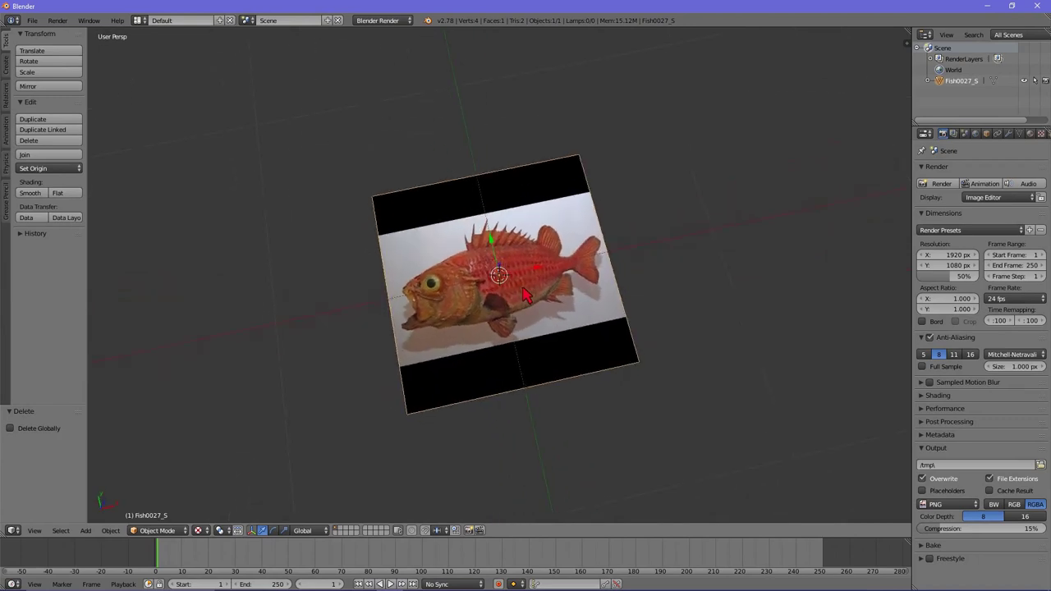
{"action": "key", "text": "KP_7"}
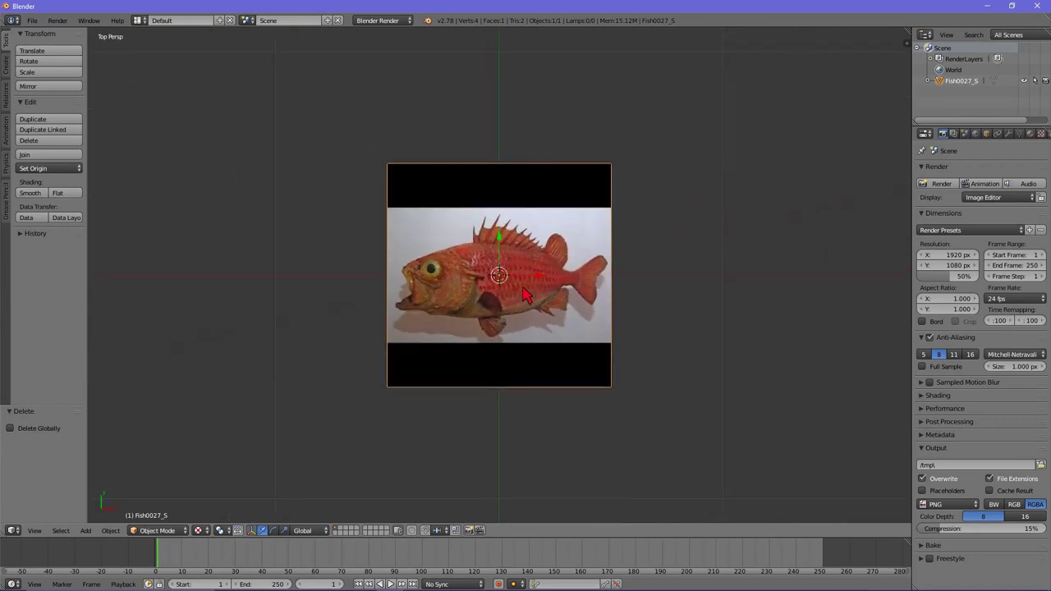
{"action": "key", "text": "KP_5"}
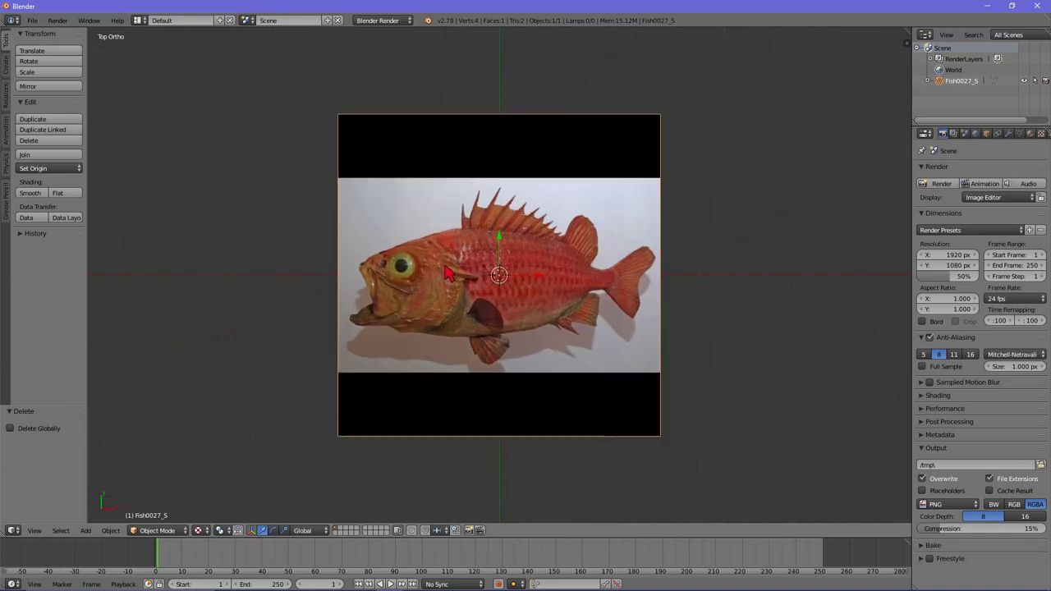
{"action": "scroll", "coordinate": [448, 273], "scroll_direction": "up", "scroll_amount": 1}
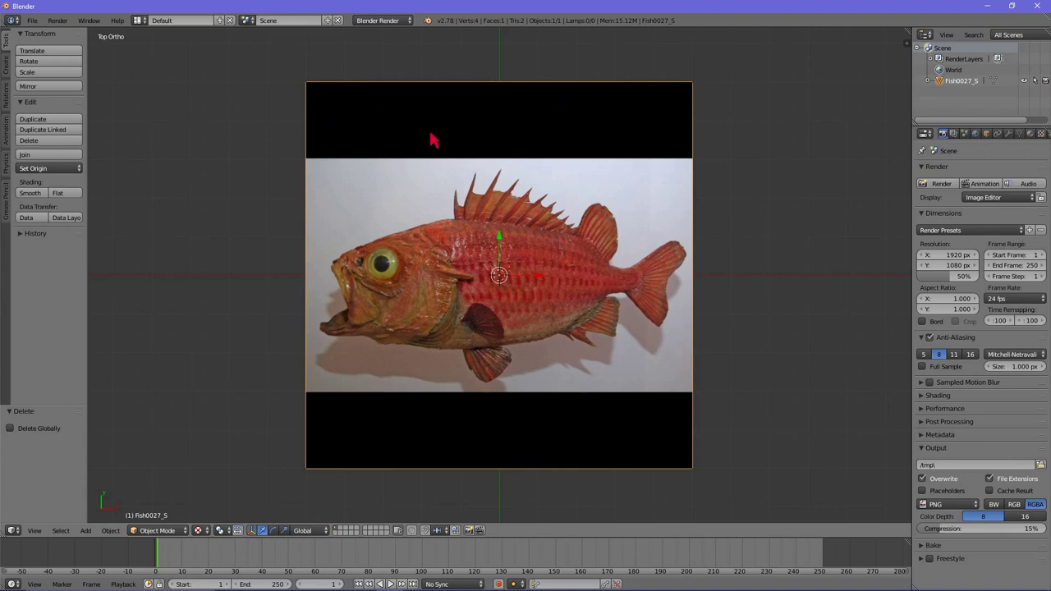
- Put the Fish0027_S plane into Edit Mode with all four vertices deselected
{"action": "left_click", "coordinate": [157, 530]}
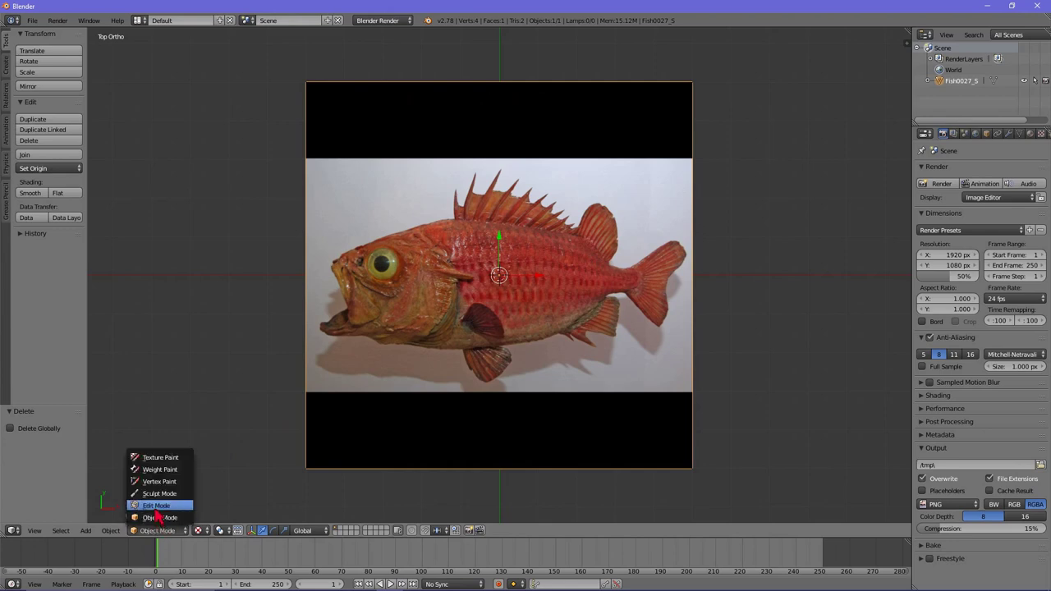
{"action": "left_click", "coordinate": [148, 508]}
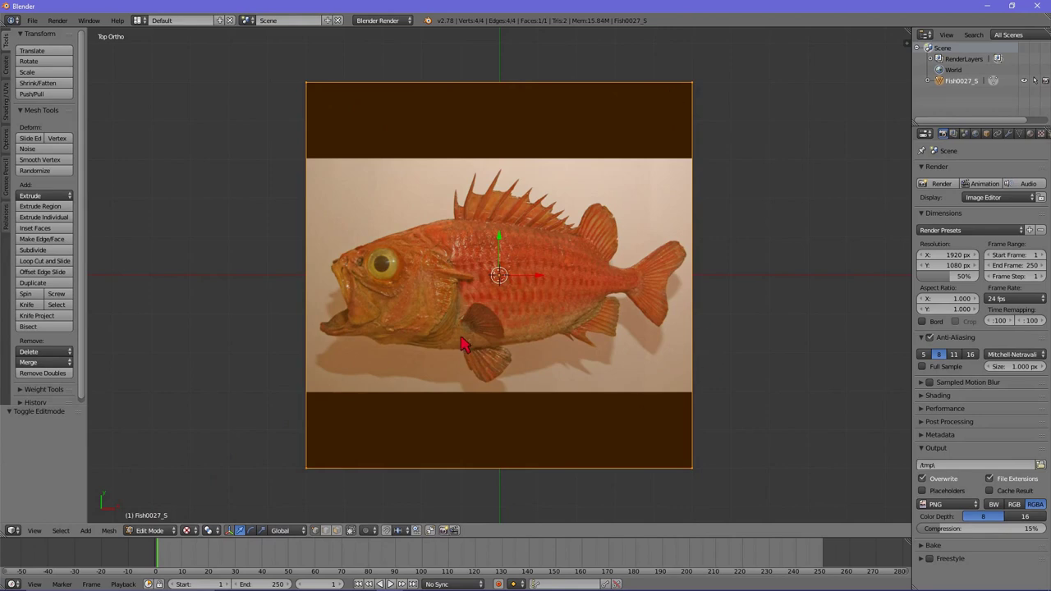
{"action": "key", "text": "a"}
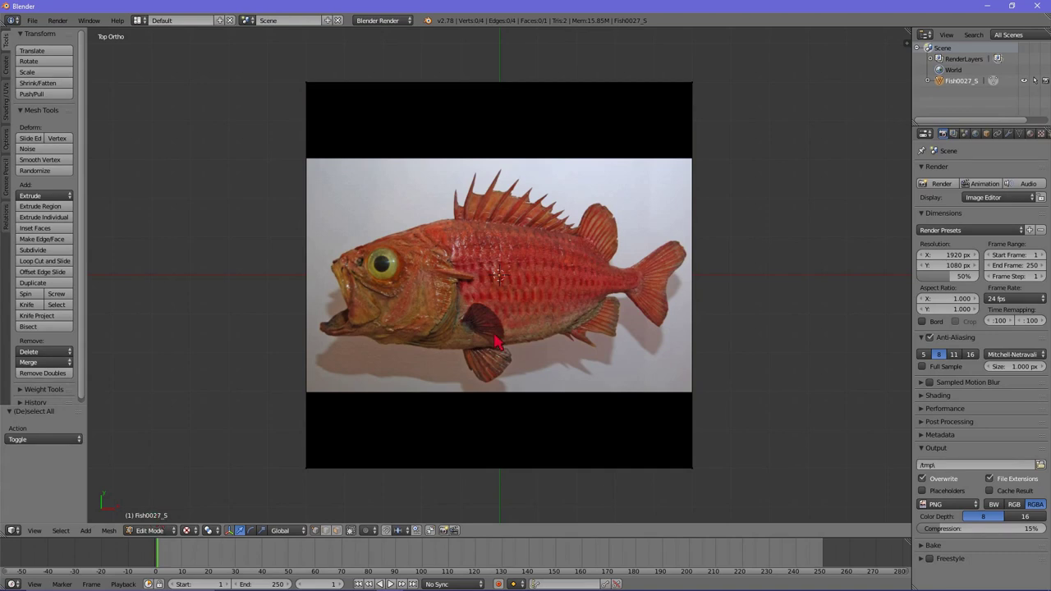
{"action": "scroll", "coordinate": [466, 238], "scroll_direction": "up", "scroll_amount": 1}
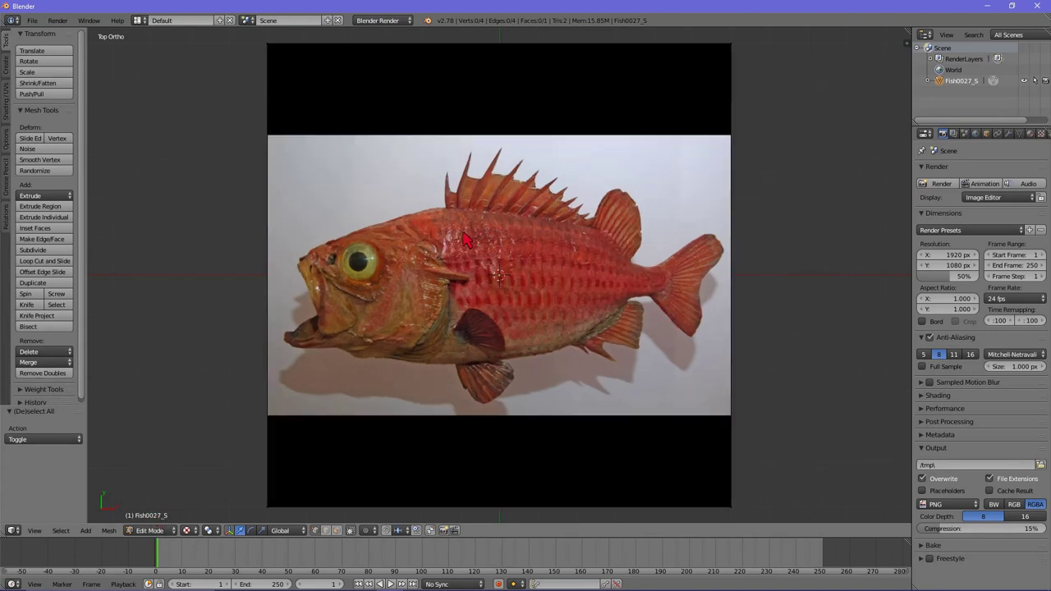
{"action": "left_click", "coordinate": [87, 530]}
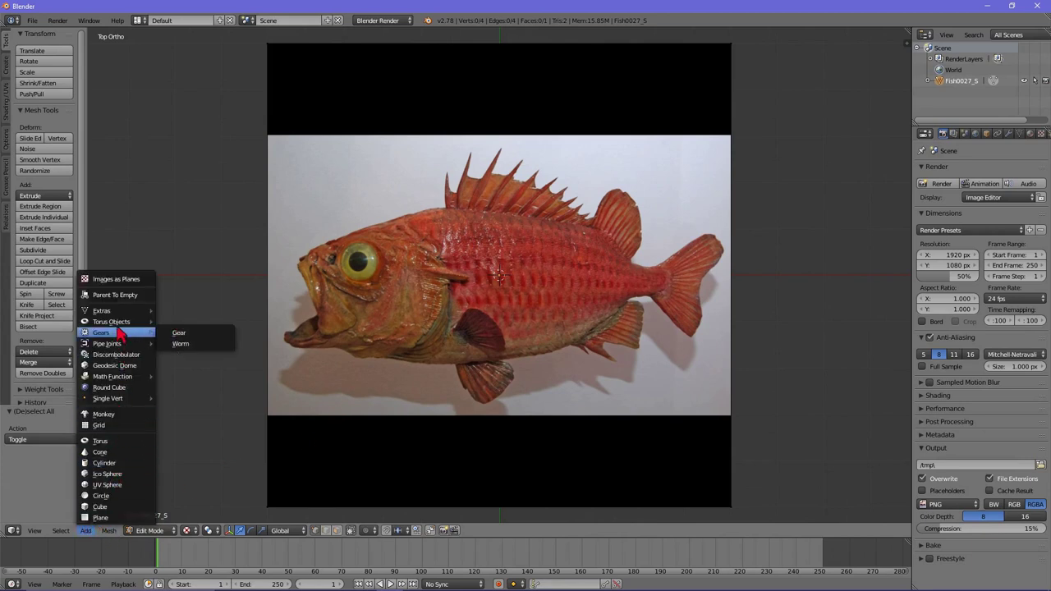
{"action": "mouse_move", "coordinate": [115, 398]}
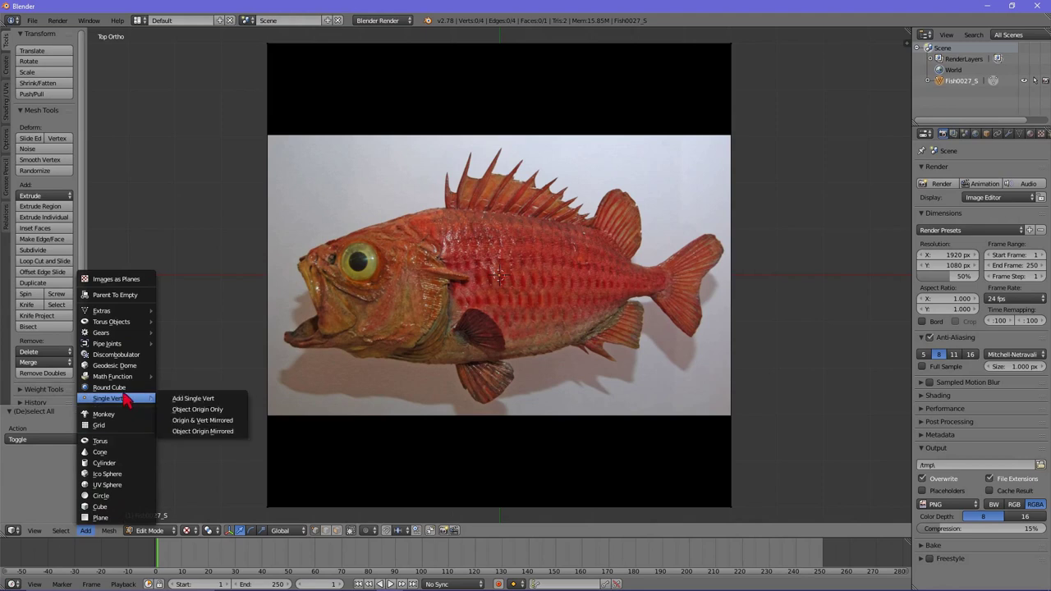
- Add a single vertex and move it onto the fish's snout
{"action": "left_click", "coordinate": [194, 398]}
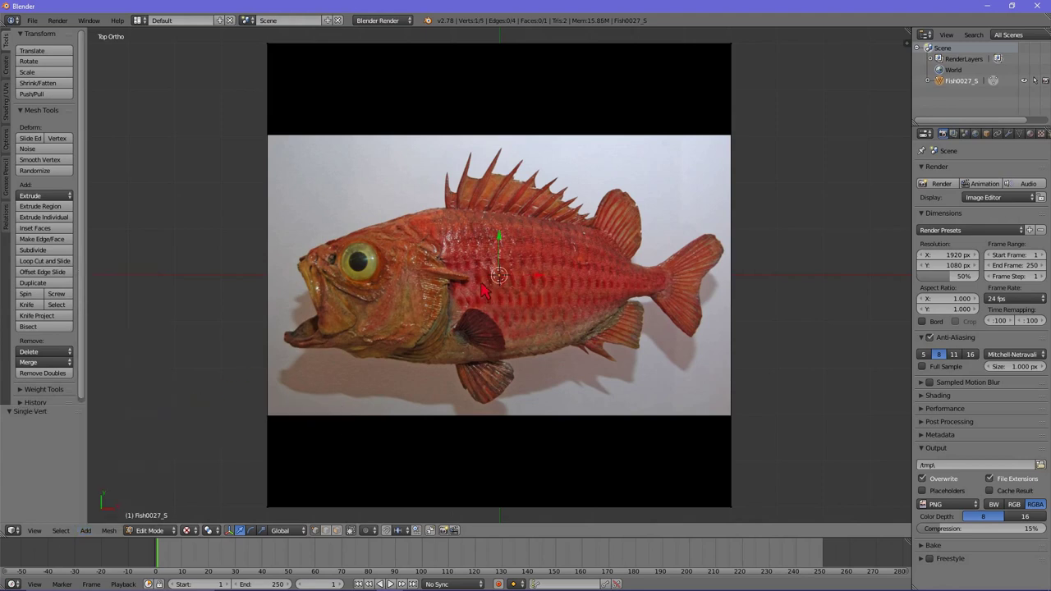
{"action": "key", "text": "g"}
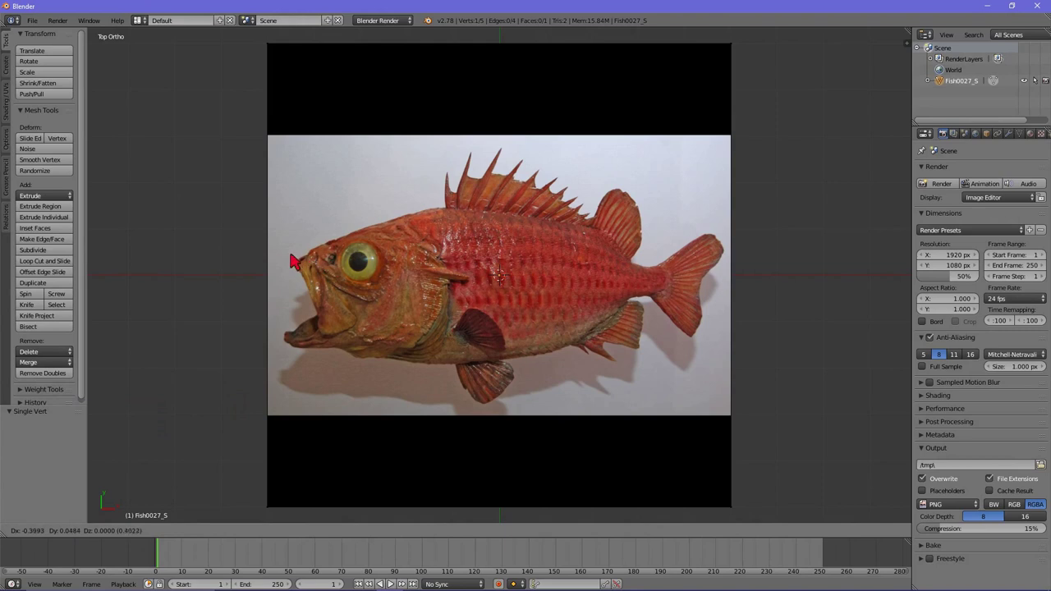
{"action": "left_click", "coordinate": [293, 261]}
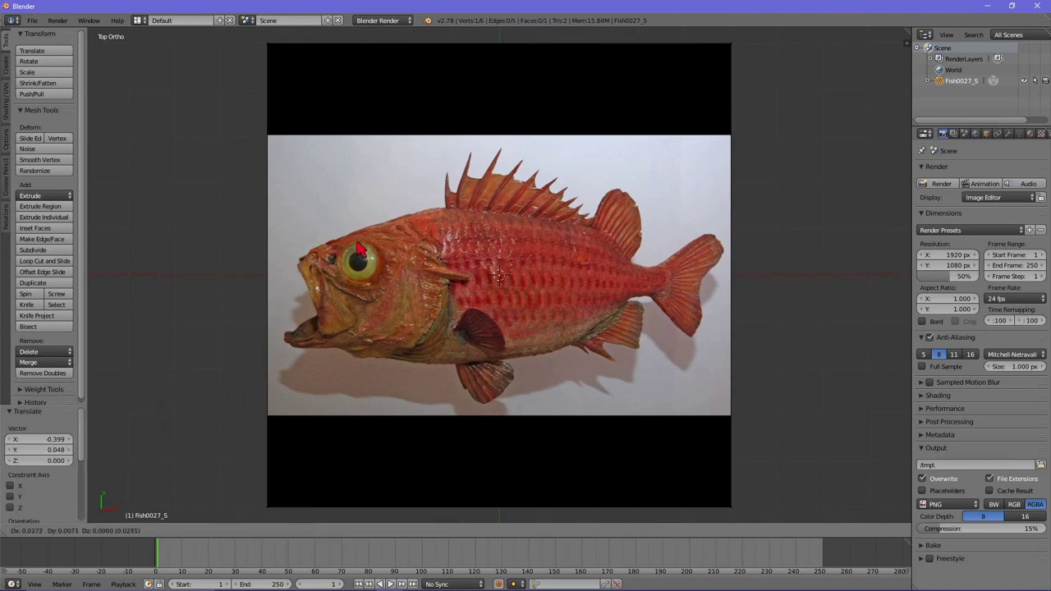
- Extrude outline points along the fish's back and dorsal fin
{"action": "key", "text": "e"}
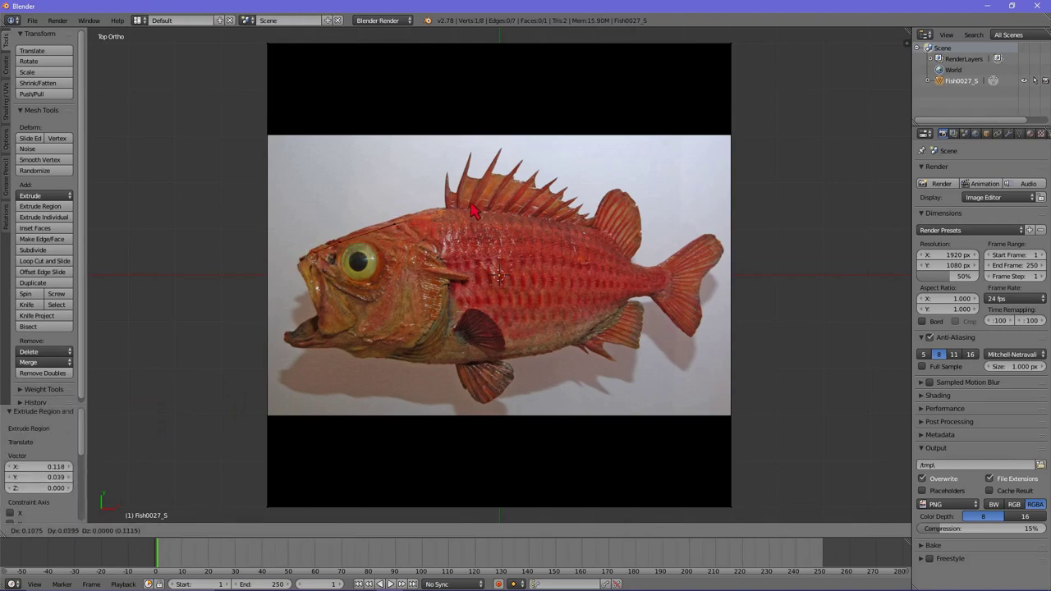
{"action": "left_click", "coordinate": [478, 214]}
{"action": "key", "text": "e"}
{"action": "left_click", "coordinate": [479, 172]}
{"action": "key", "text": "e"}
{"action": "left_click", "coordinate": [521, 169]}
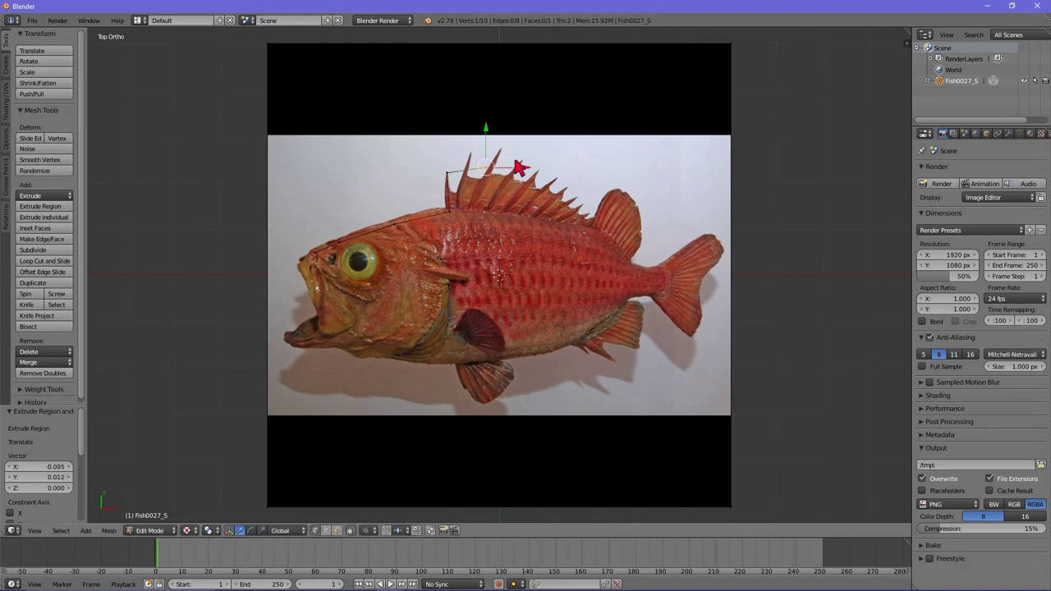
{"action": "key", "text": "e"}
{"action": "left_click", "coordinate": [581, 188]}
{"action": "key", "text": "e"}
{"action": "left_click", "coordinate": [607, 193]}
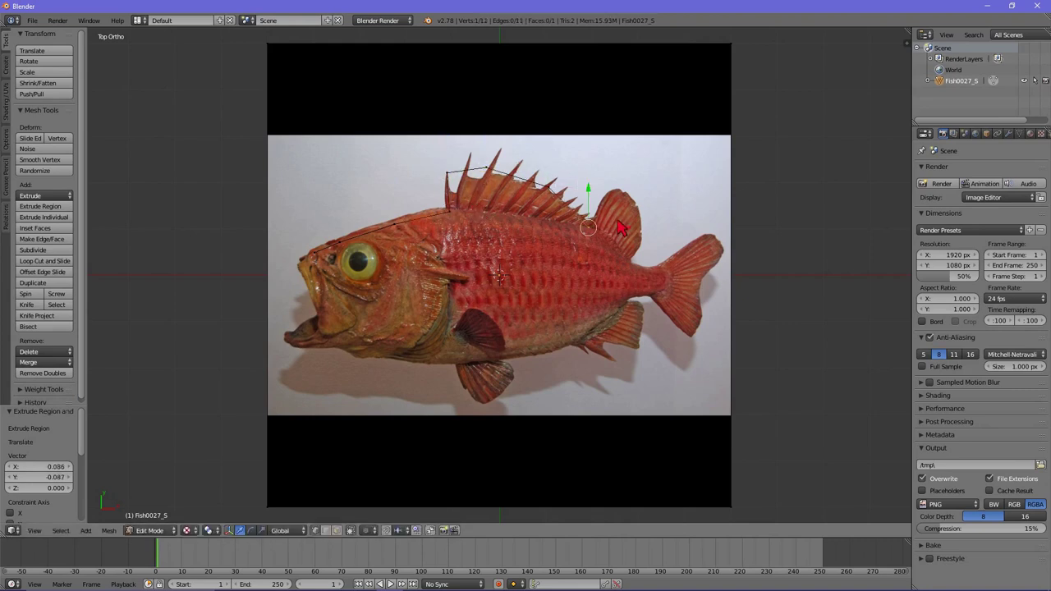
{"action": "key", "text": "e"}
{"action": "left_click", "coordinate": [643, 194]}
{"action": "key", "text": "e"}
{"action": "left_click", "coordinate": [668, 197]}
- Extrude points down the rear fin, around the tail tip and back to the body
{"action": "key", "text": "e"}
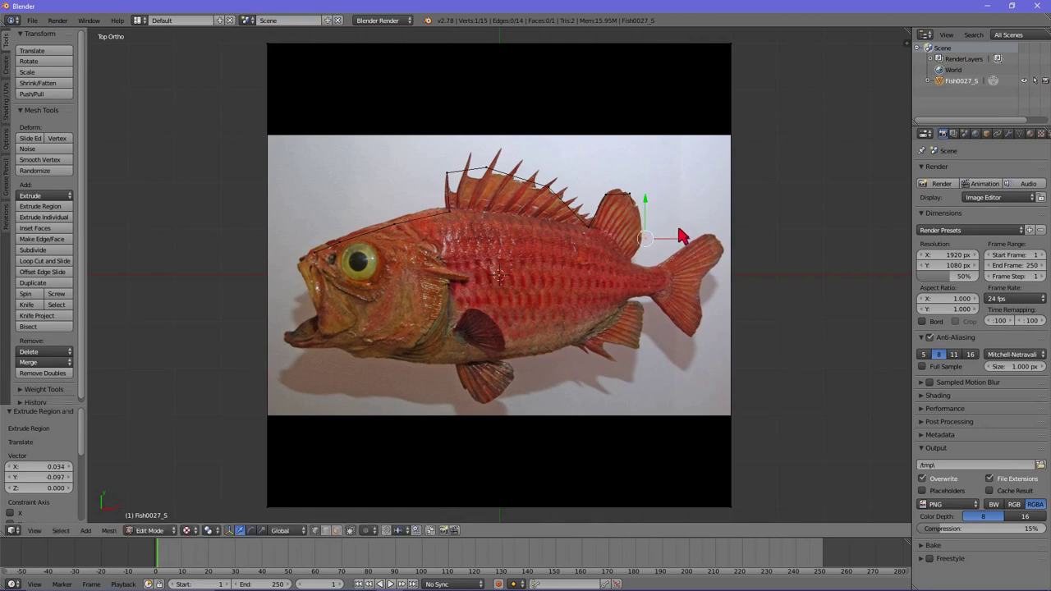
{"action": "left_click", "coordinate": [682, 234]}
{"action": "key", "text": "e"}
{"action": "left_click", "coordinate": [699, 270]}
{"action": "key", "text": "e"}
{"action": "left_click", "coordinate": [750, 227]}
{"action": "key", "text": "e"}
{"action": "left_click", "coordinate": [767, 242]}
{"action": "key", "text": "e"}
{"action": "left_click", "coordinate": [741, 270]}
{"action": "key", "text": "e"}
{"action": "left_click", "coordinate": [708, 288]}
{"action": "key", "text": "e"}
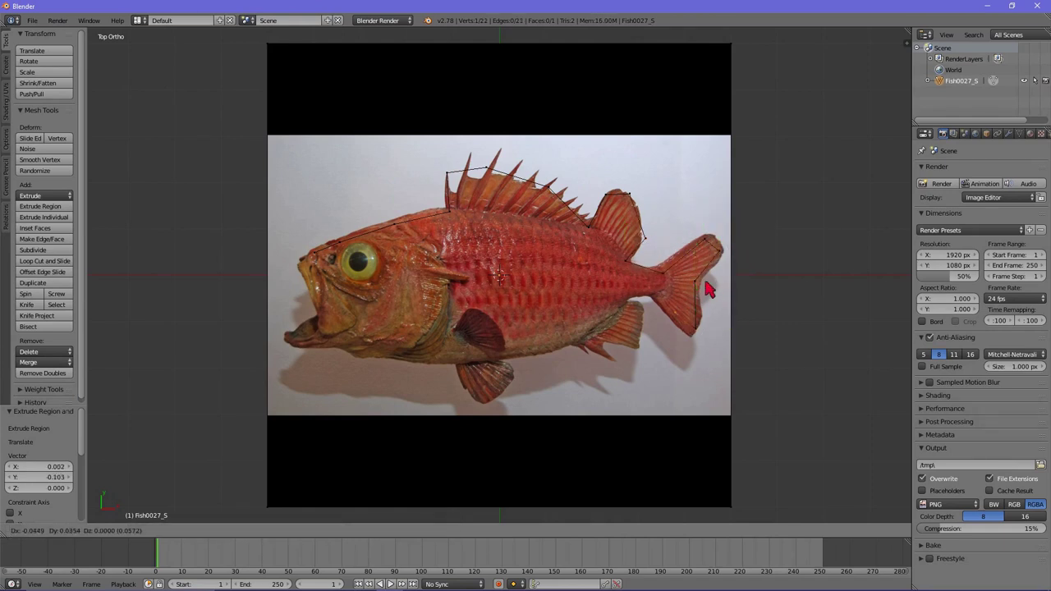
{"action": "left_click", "coordinate": [694, 283]}
{"action": "key", "text": "e"}
{"action": "left_click", "coordinate": [680, 333]}
{"action": "key", "text": "e"}
{"action": "left_click", "coordinate": [667, 292]}
{"action": "key", "text": "e"}
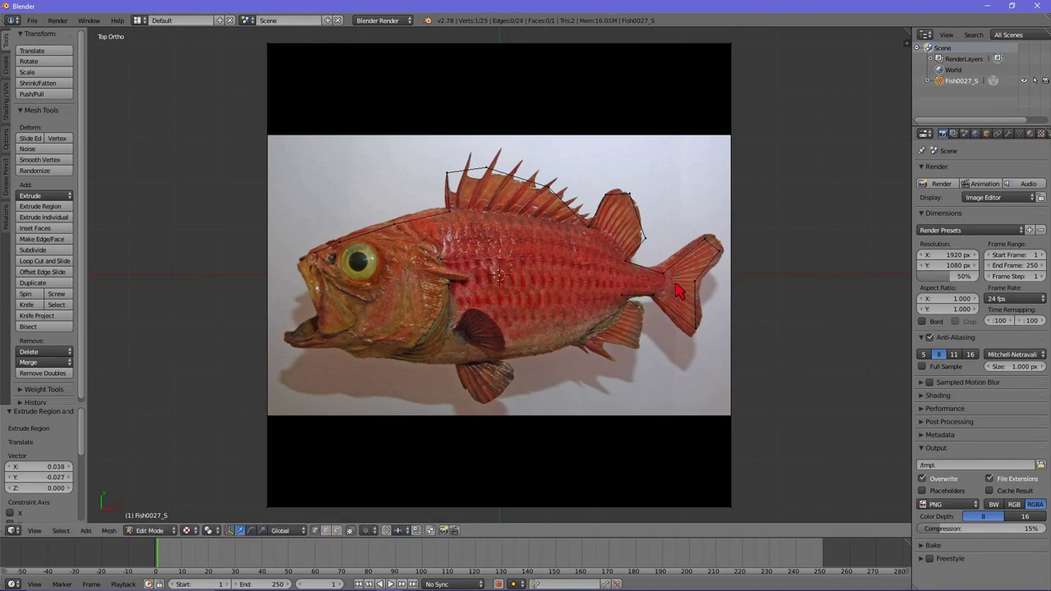
{"action": "left_click", "coordinate": [680, 331]}
- Continue the outline along the lower fin and belly to the pelvic fin
{"action": "key", "text": "e"}
{"action": "left_click", "coordinate": [617, 320]}
{"action": "key", "text": "e"}
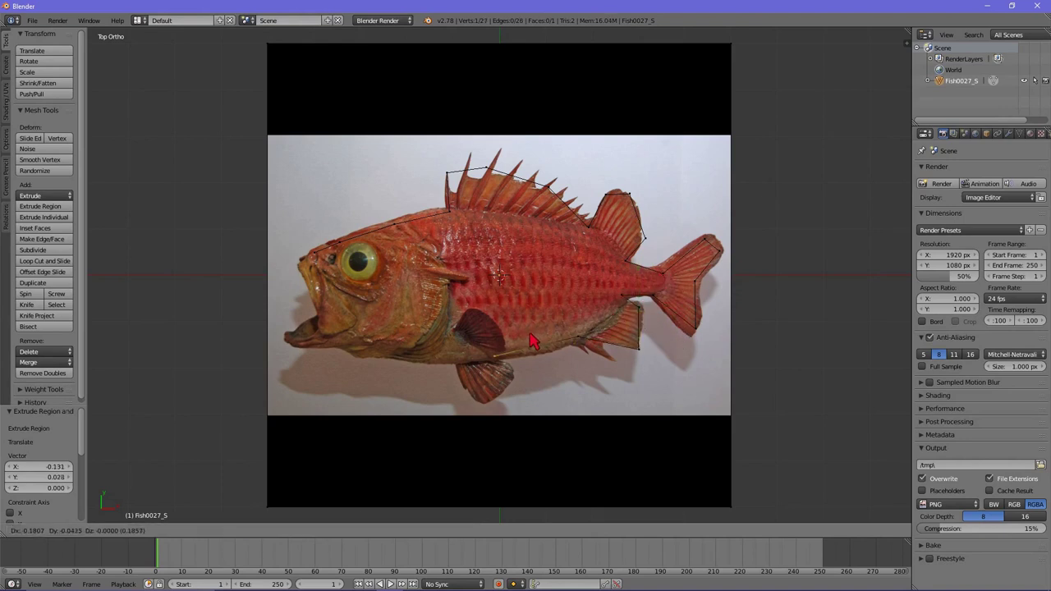
{"action": "left_click", "coordinate": [535, 342]}
{"action": "key", "text": "e"}
{"action": "left_click", "coordinate": [550, 367]}
{"action": "key", "text": "e"}
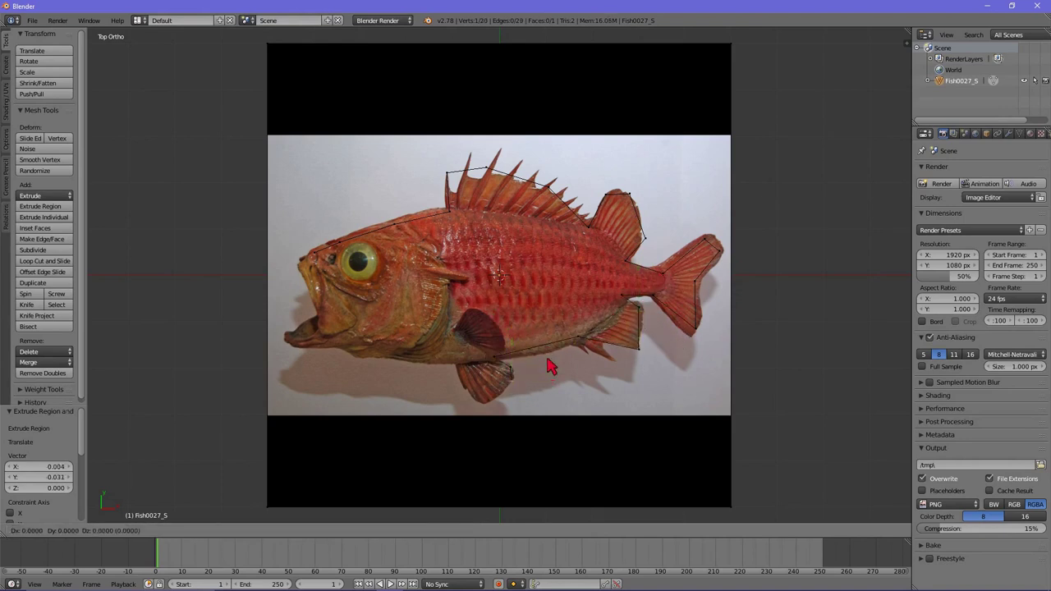
{"action": "left_click", "coordinate": [534, 375]}
- Zoom onto the lower fin and nudge the last outline point onto its edge
{"action": "scroll", "coordinate": [480, 415], "scroll_direction": "up", "scroll_amount": 2}
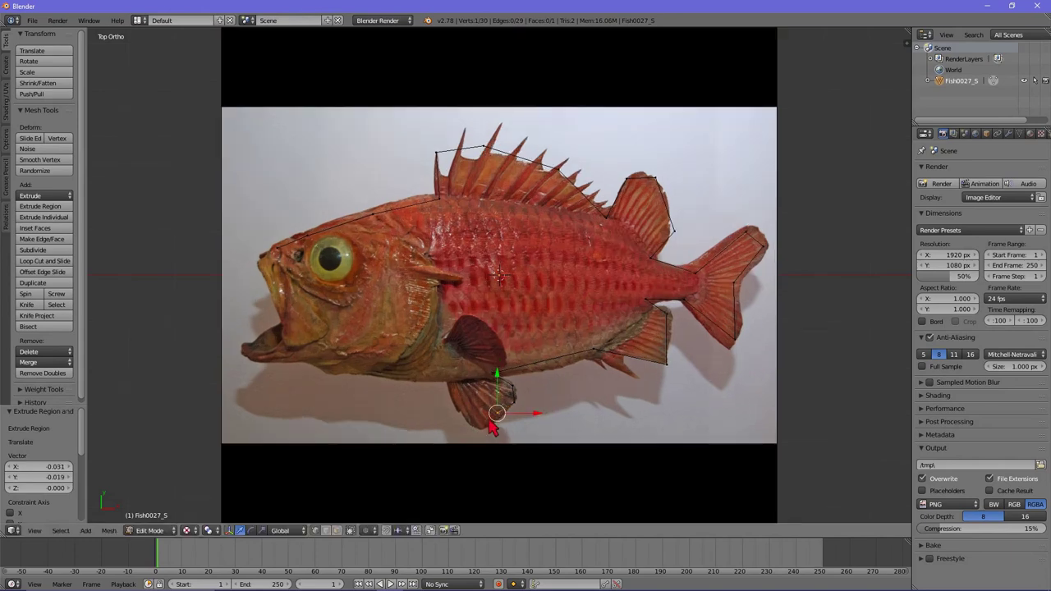
{"action": "scroll", "coordinate": [492, 431], "scroll_direction": "up", "scroll_amount": 2}
{"action": "middle_click_drag", "start_coordinate": [496, 459], "coordinate": [493, 324], "text": "shift"}
{"action": "scroll", "coordinate": [483, 361], "scroll_direction": "up", "scroll_amount": 3}
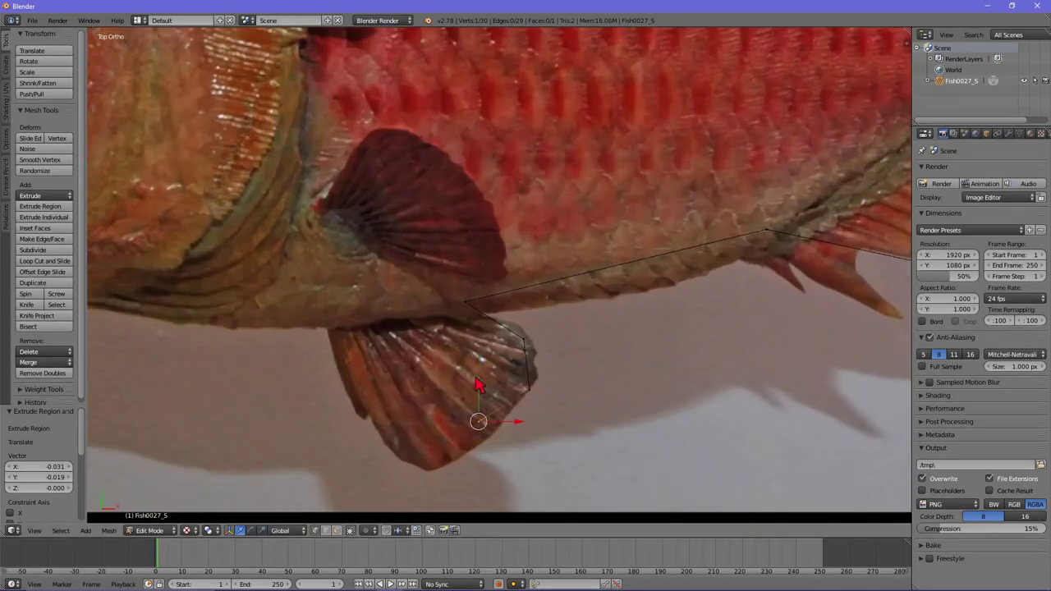
{"action": "middle_click_drag", "start_coordinate": [471, 452], "coordinate": [479, 354], "text": "shift"}
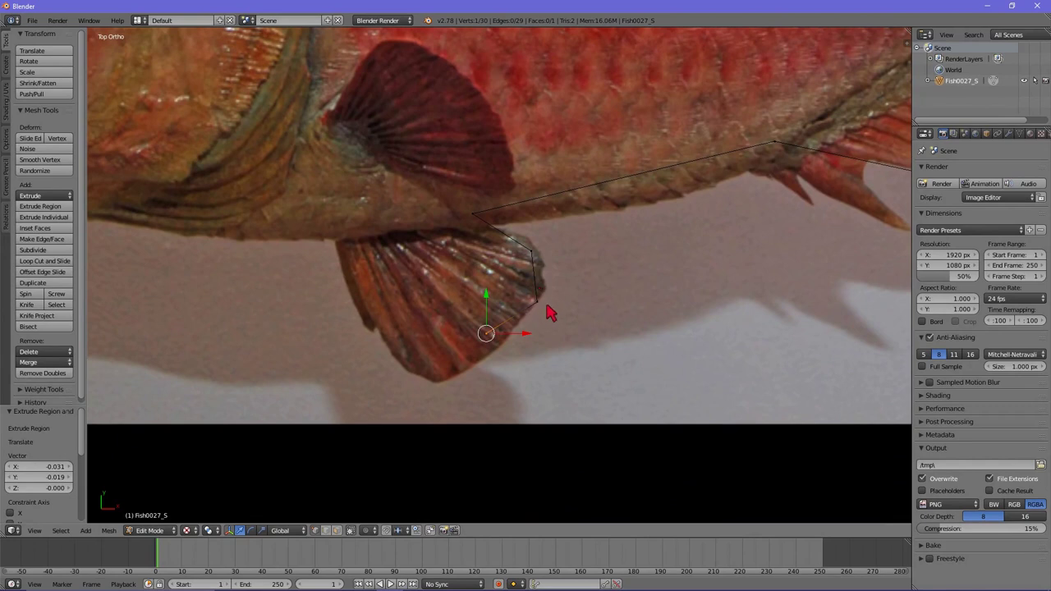
{"action": "scroll", "coordinate": [543, 318], "scroll_direction": "up", "scroll_amount": 1}
{"action": "scroll", "coordinate": [543, 318], "scroll_direction": "up", "scroll_amount": 1}
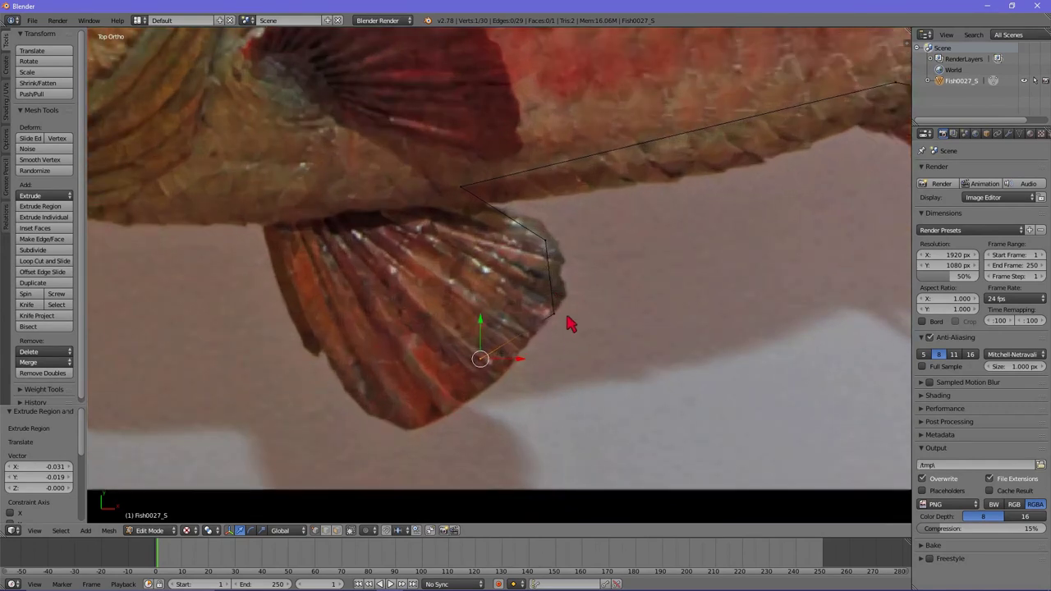
{"action": "mouse_move", "coordinate": [480, 362]}
{"action": "left_mouse_down"}
{"action": "mouse_move", "coordinate": [533, 359]}
{"action": "mouse_move", "coordinate": [528, 342]}
{"action": "mouse_move", "coordinate": [504, 375]}
{"action": "mouse_move", "coordinate": [525, 360]}
{"action": "left_mouse_up"}
{"action": "left_click", "coordinate": [524, 362]}
- Extrude outline points along the pelvic fin's lower edge to its bottom tip
{"action": "key", "text": "e"}
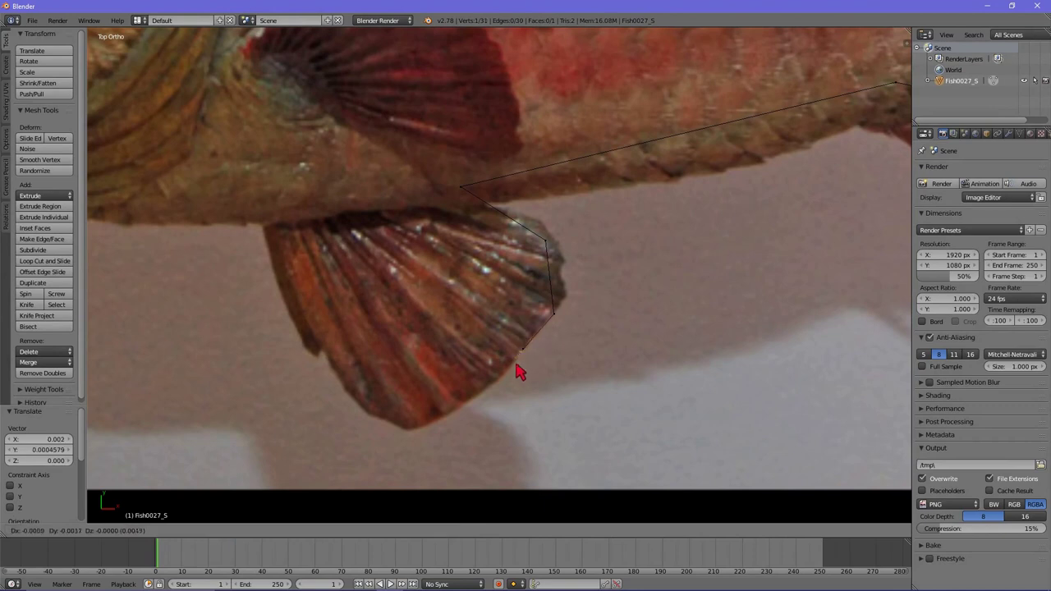
{"action": "left_click", "coordinate": [516, 373]}
{"action": "key", "text": "e"}
{"action": "left_click", "coordinate": [499, 389]}
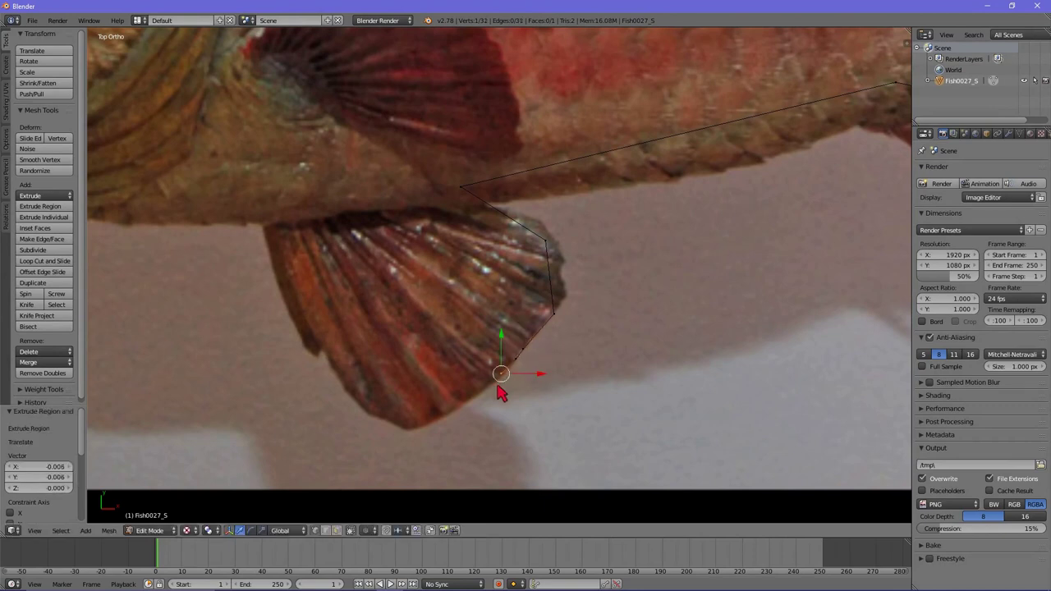
{"action": "key", "text": "e"}
{"action": "left_click", "coordinate": [480, 408]}
{"action": "key", "text": "e"}
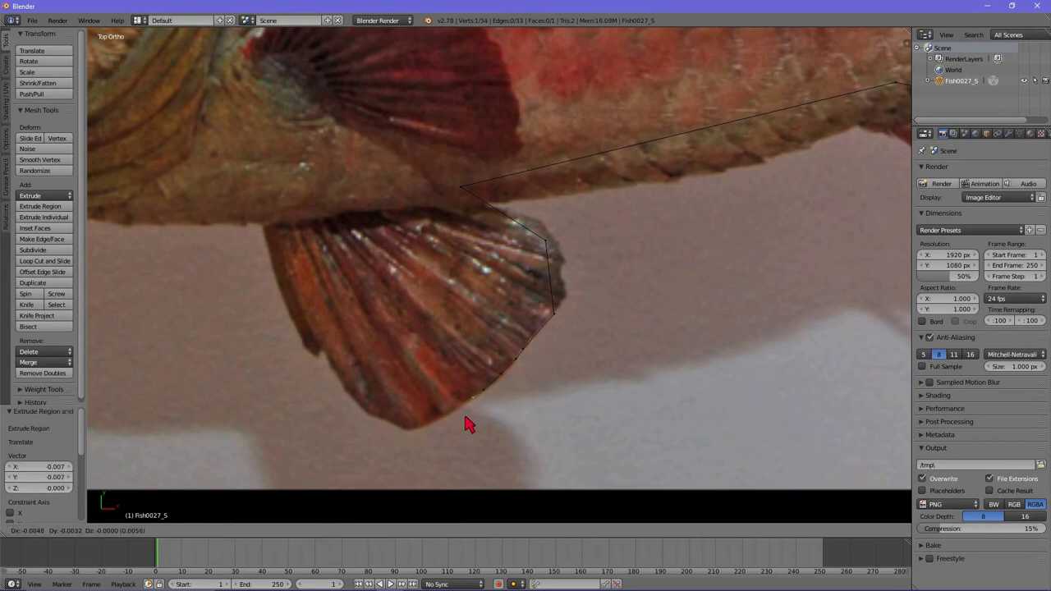
{"action": "left_click", "coordinate": [461, 429]}
{"action": "key", "text": "e"}
{"action": "left_click", "coordinate": [440, 436]}
{"action": "key", "text": "e"}
{"action": "left_click", "coordinate": [432, 440]}
{"action": "key", "text": "e"}
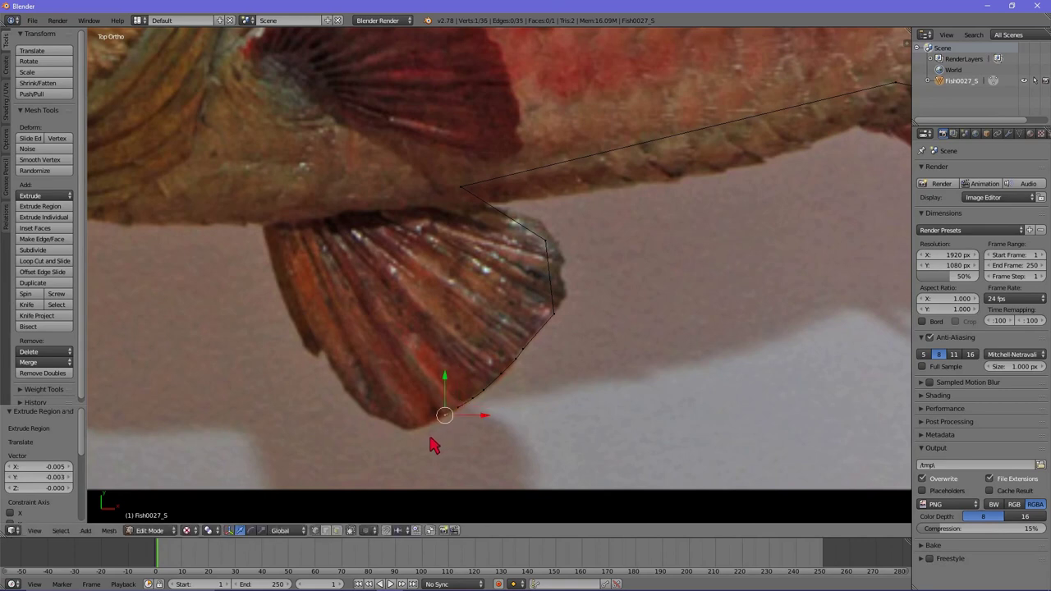
{"action": "left_click", "coordinate": [417, 452]}
{"action": "key", "text": "e"}
{"action": "left_click", "coordinate": [394, 458]}
{"action": "key", "text": "e"}
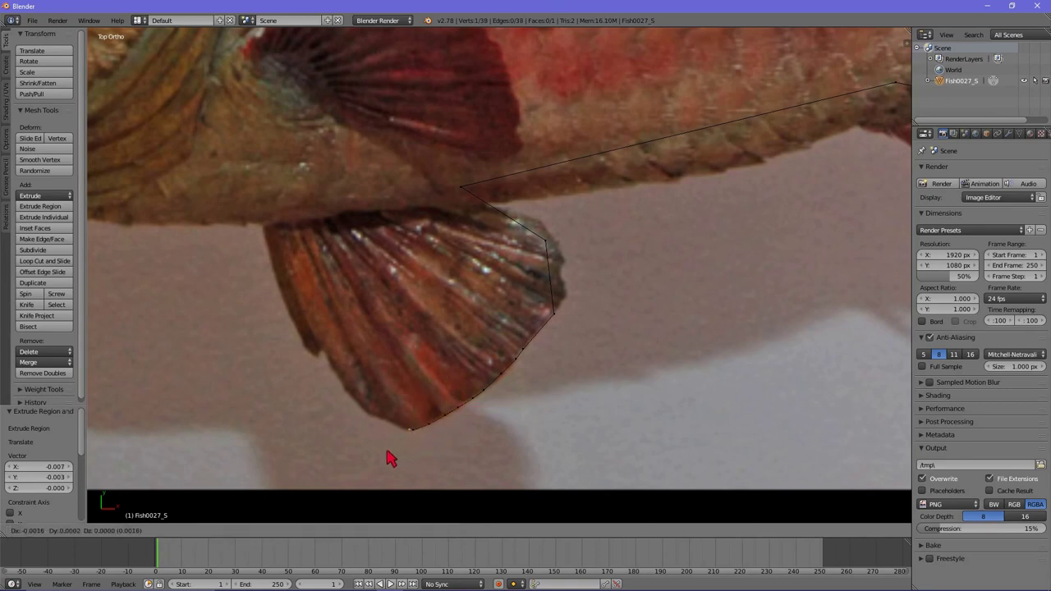
{"action": "left_click", "coordinate": [383, 456]}
{"action": "key", "text": "e"}
{"action": "left_click", "coordinate": [369, 448]}
{"action": "key", "text": "e"}
{"action": "left_click", "coordinate": [365, 445]}
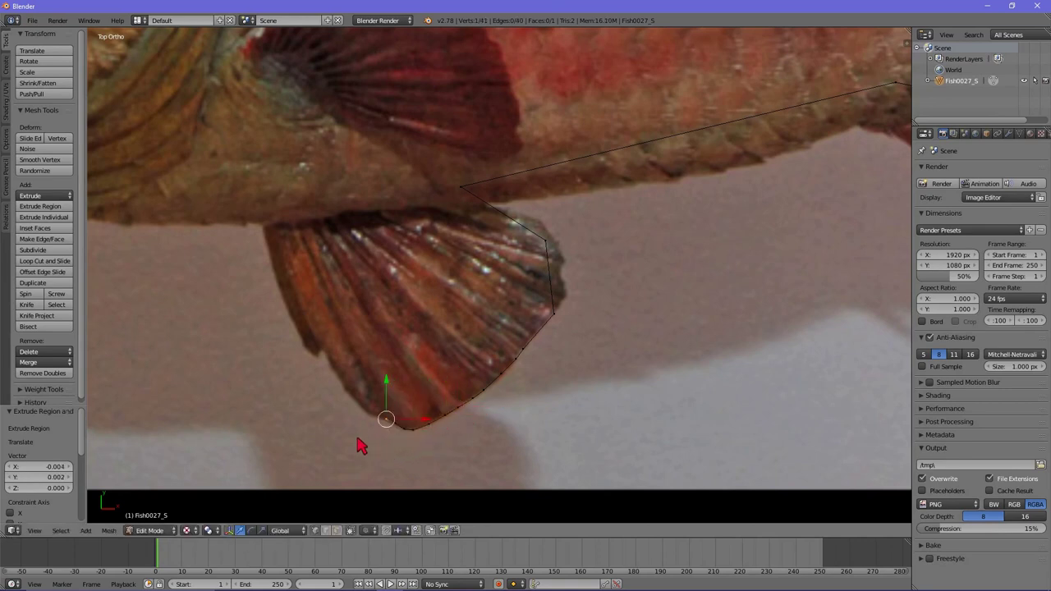
- Continue extruding points around the fin's lower-left edge to its lower tip
{"action": "key", "text": "e"}
{"action": "left_click", "coordinate": [344, 440]}
{"action": "key", "text": "e"}
{"action": "left_click", "coordinate": [327, 439]}
{"action": "key", "text": "e"}
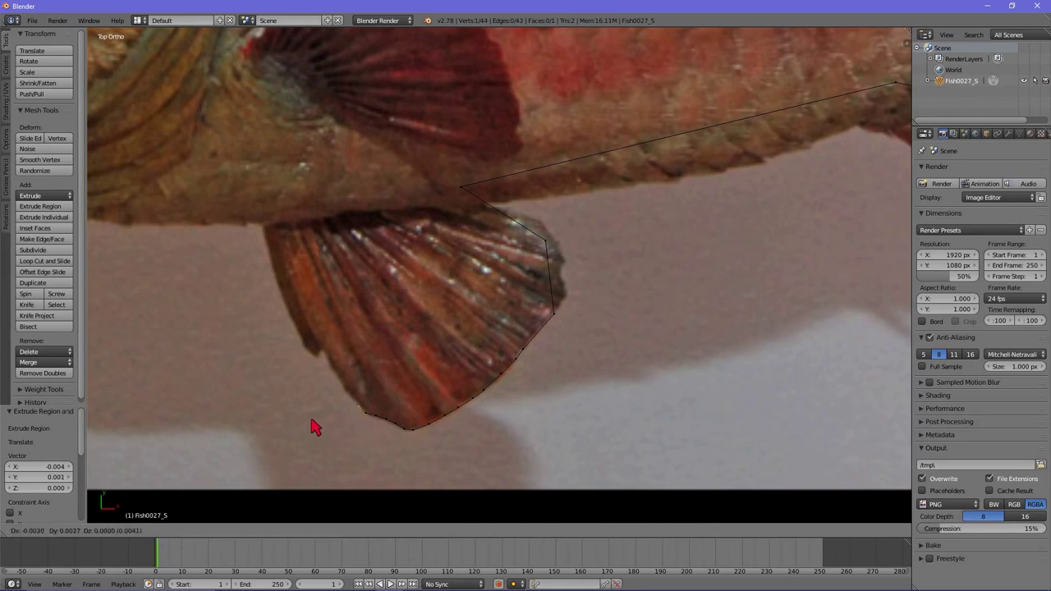
{"action": "left_click", "coordinate": [312, 423]}
{"action": "key", "text": "e"}
{"action": "left_click", "coordinate": [293, 406]}
{"action": "key", "text": "e"}
{"action": "left_click", "coordinate": [271, 358]}
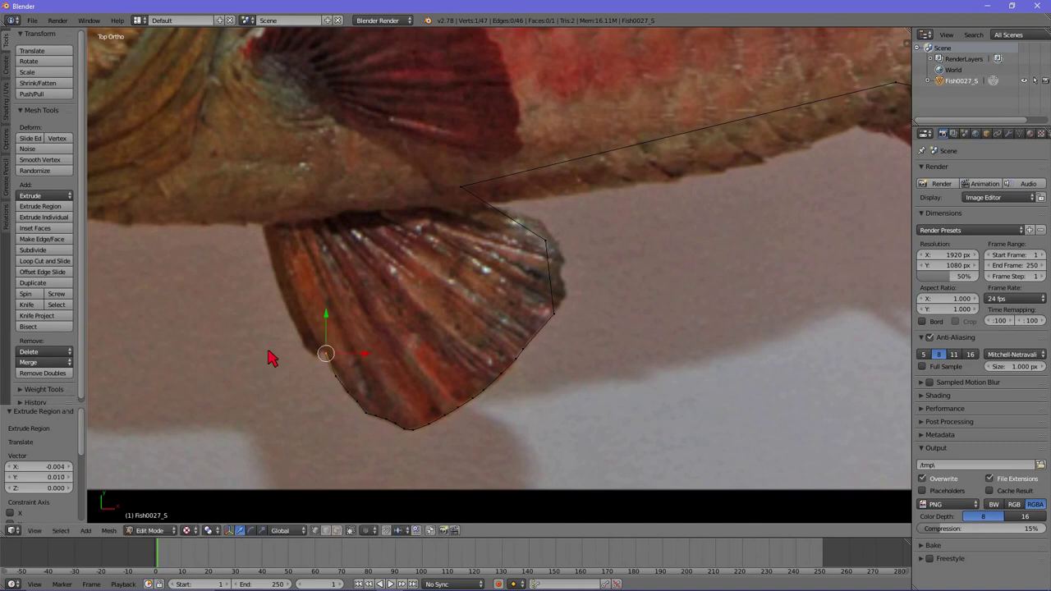
{"action": "key", "text": "e"}
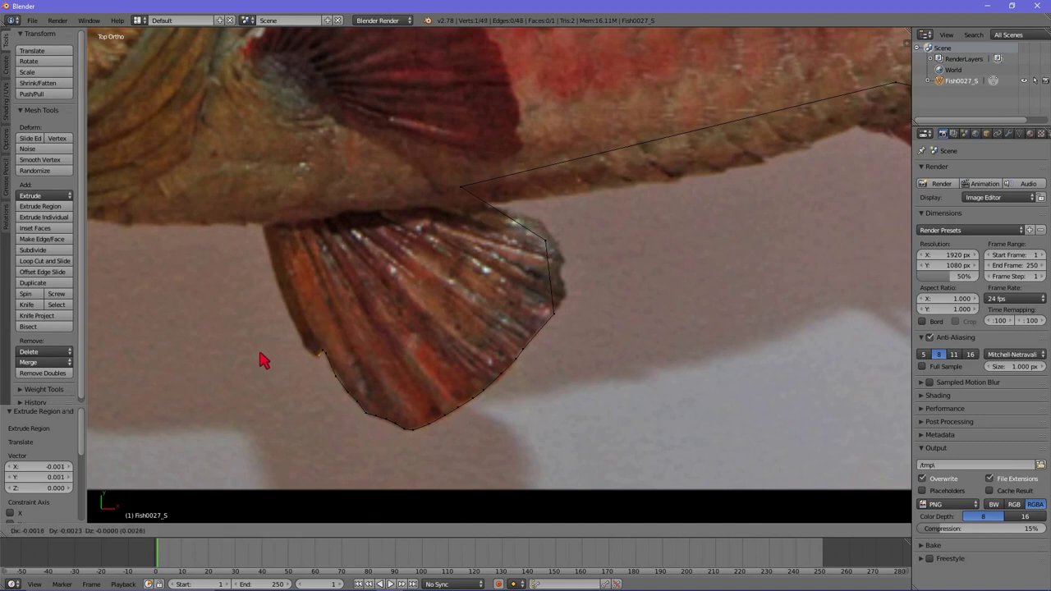
{"action": "left_click", "coordinate": [254, 356]}
{"action": "key", "text": "e"}
{"action": "left_click", "coordinate": [248, 353]}
- Extrude points up the fin's left edge to where the fin meets the belly
{"action": "key", "text": "e"}
{"action": "left_click", "coordinate": [239, 344]}
{"action": "key", "text": "e"}
{"action": "left_click", "coordinate": [244, 336]}
{"action": "key", "text": "e"}
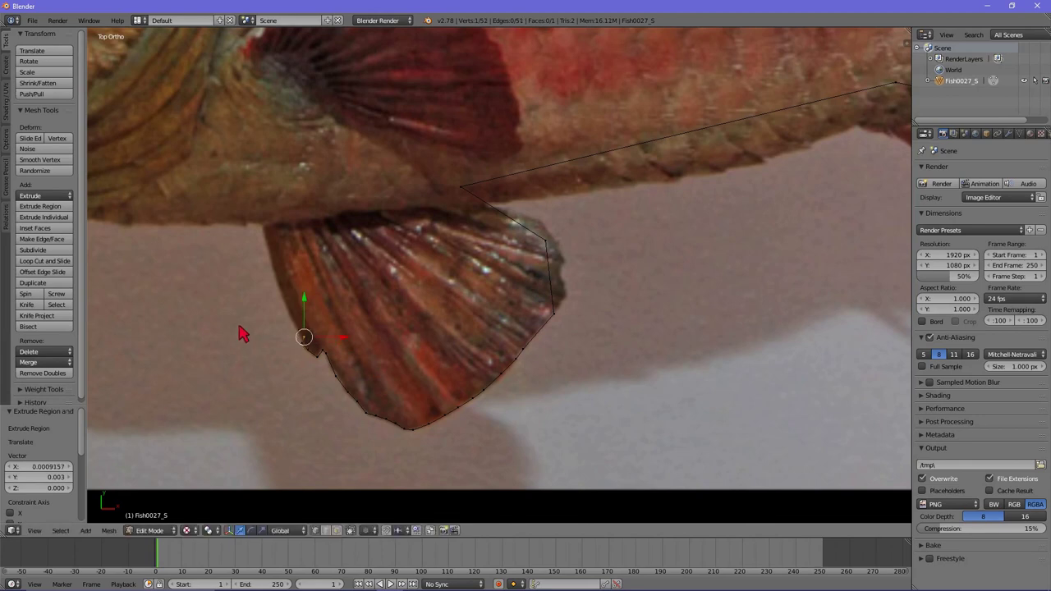
{"action": "left_click", "coordinate": [227, 317]}
{"action": "key", "text": "e"}
{"action": "left_click", "coordinate": [211, 282]}
{"action": "key", "text": "e"}
{"action": "left_click", "coordinate": [274, 265]}
{"action": "key", "text": "e"}
{"action": "left_click", "coordinate": [264, 225]}
{"action": "key", "text": "e"}
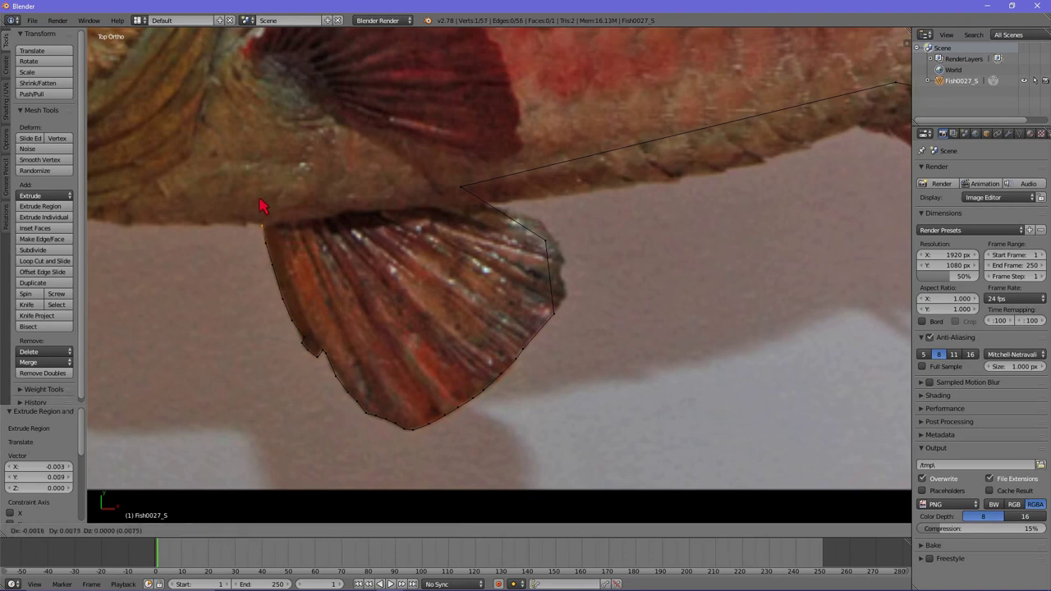
{"action": "left_click", "coordinate": [261, 205]}
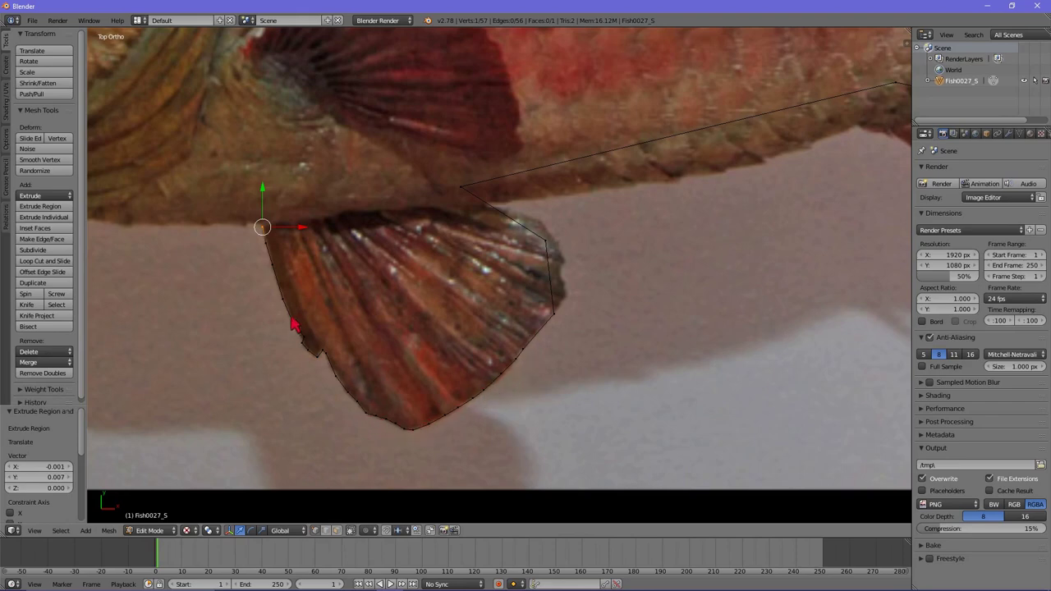
- Trace the outline along the lower jaw, around the mouth and up the snout
{"action": "scroll", "coordinate": [296, 302], "scroll_direction": "down", "scroll_amount": 4}
{"action": "scroll", "coordinate": [251, 258], "scroll_direction": "down", "scroll_amount": 3}
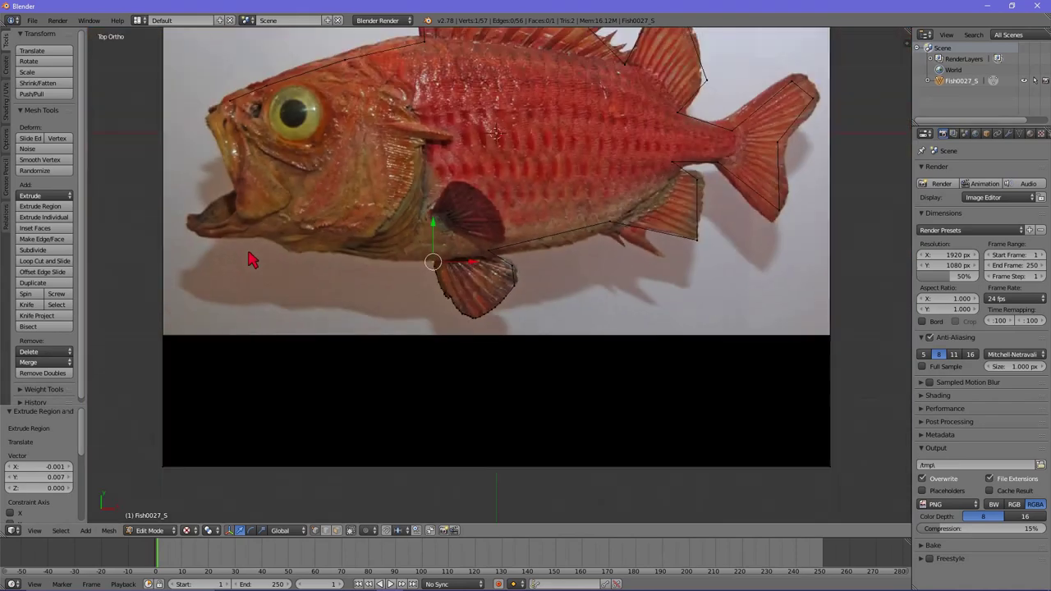
{"action": "middle_click_drag", "start_coordinate": [303, 285], "coordinate": [361, 307], "text": "shift"}
{"action": "key", "text": "e"}
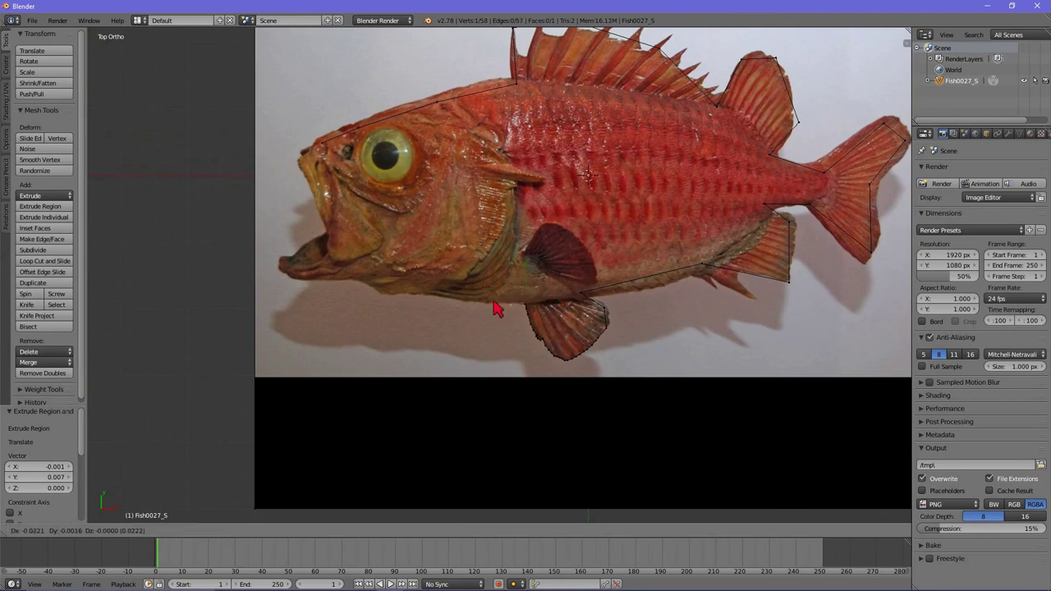
{"action": "left_click", "coordinate": [410, 298]}
{"action": "key", "text": "e"}
{"action": "left_click", "coordinate": [358, 290]}
{"action": "key", "text": "e"}
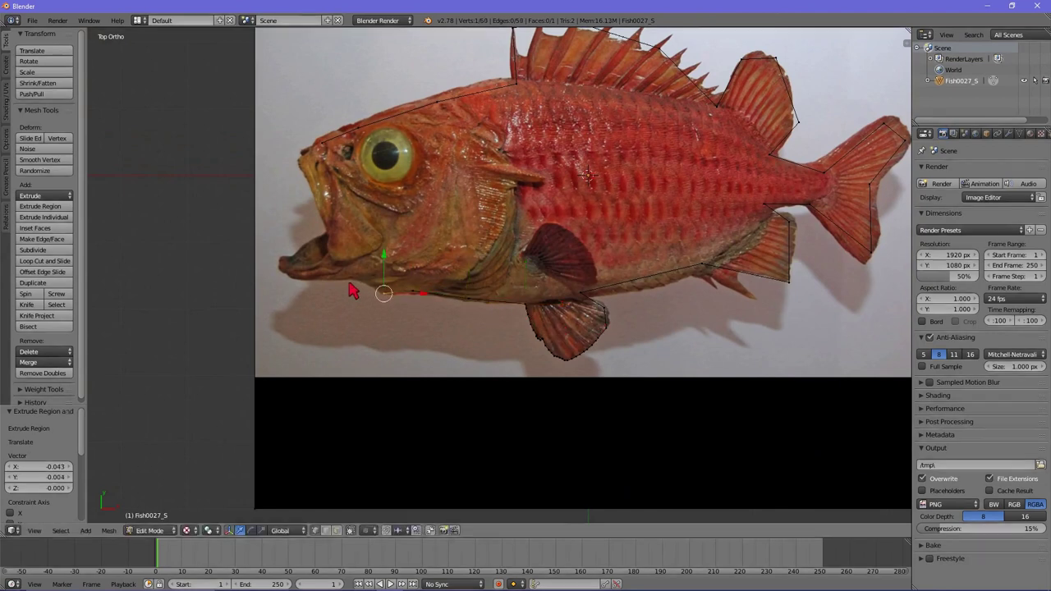
{"action": "left_click", "coordinate": [328, 283]}
{"action": "key", "text": "e"}
{"action": "left_click", "coordinate": [267, 273]}
{"action": "key", "text": "e"}
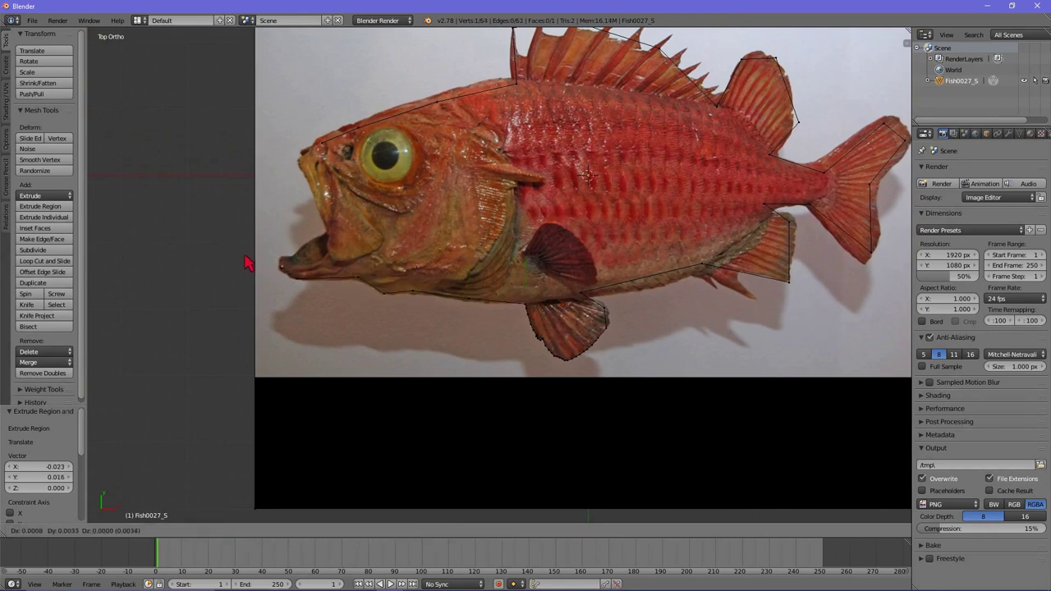
{"action": "left_click", "coordinate": [252, 256]}
{"action": "key", "text": "e"}
{"action": "left_click", "coordinate": [298, 229]}
{"action": "key", "text": "e"}
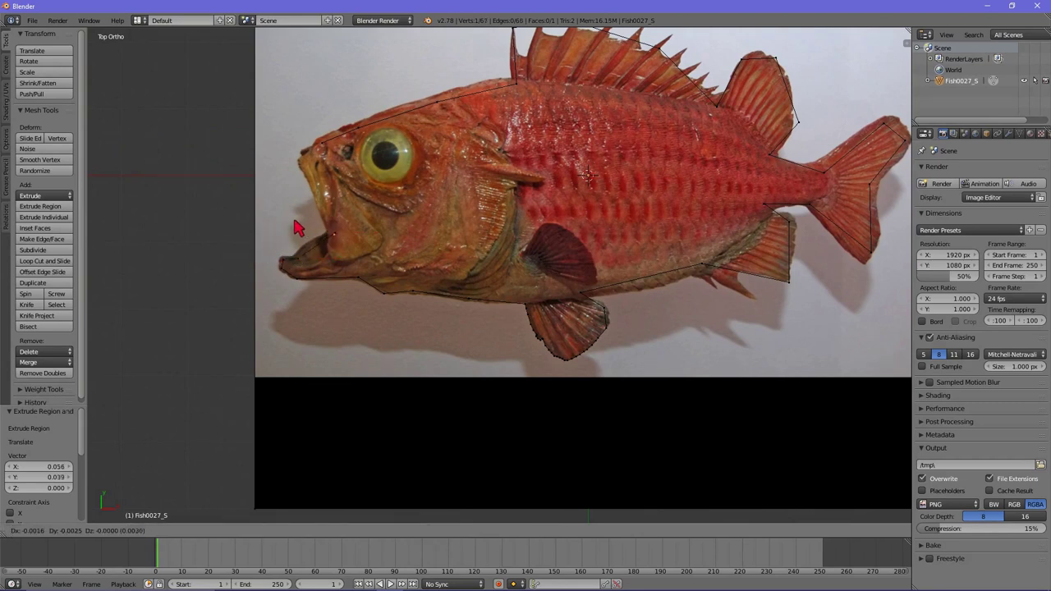
{"action": "left_click", "coordinate": [260, 147]}
{"action": "key", "text": "e"}
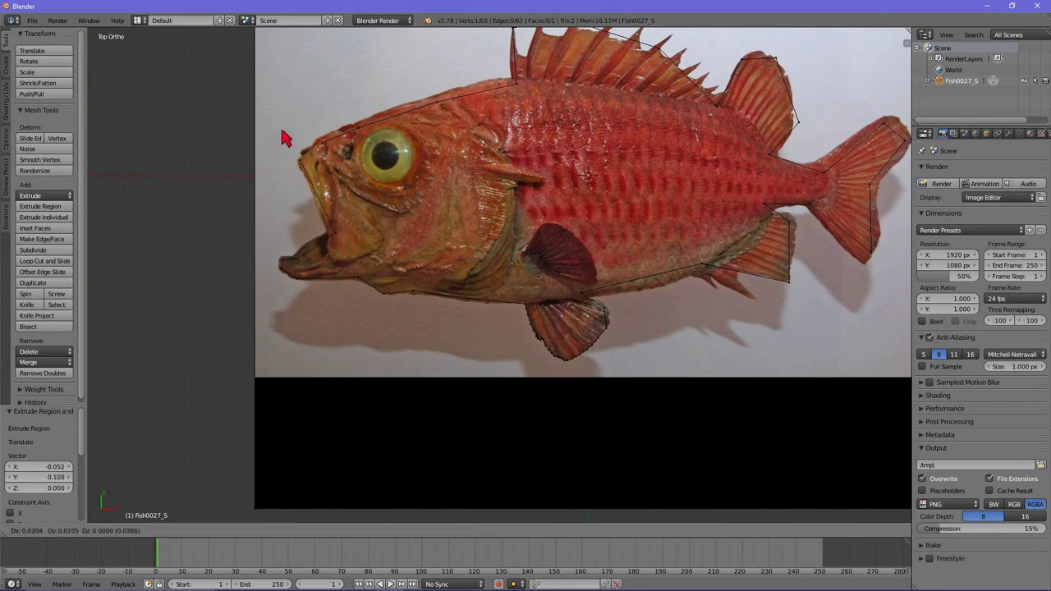
{"action": "left_click", "coordinate": [281, 135]}
- Select the snout's end and start vertices and merge them At Center
{"action": "scroll", "coordinate": [280, 131], "scroll_direction": "up", "scroll_amount": 2}
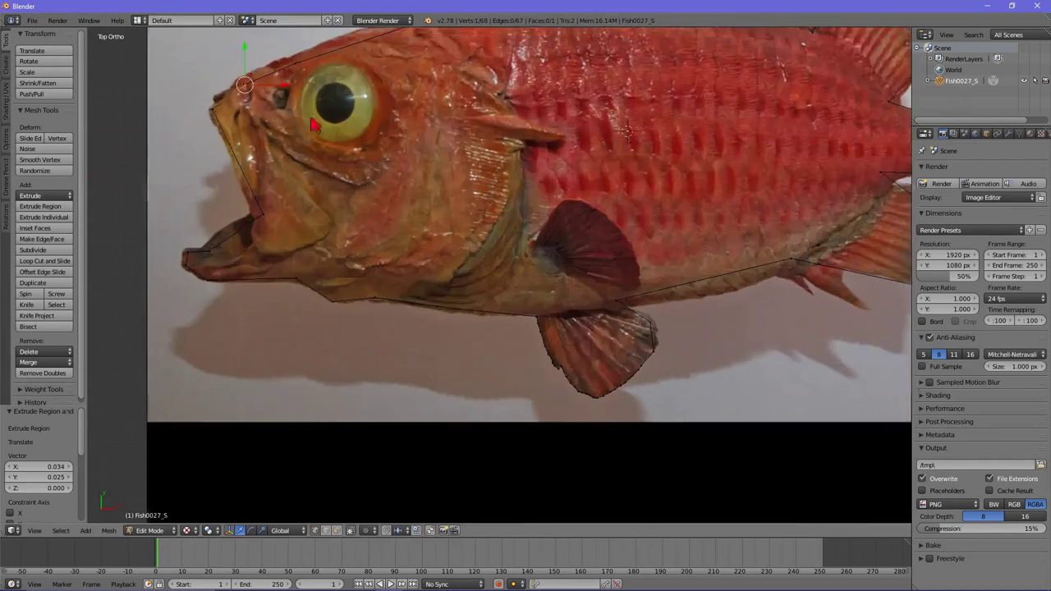
{"action": "middle_click_drag", "start_coordinate": [278, 105], "coordinate": [345, 238], "text": "shift"}
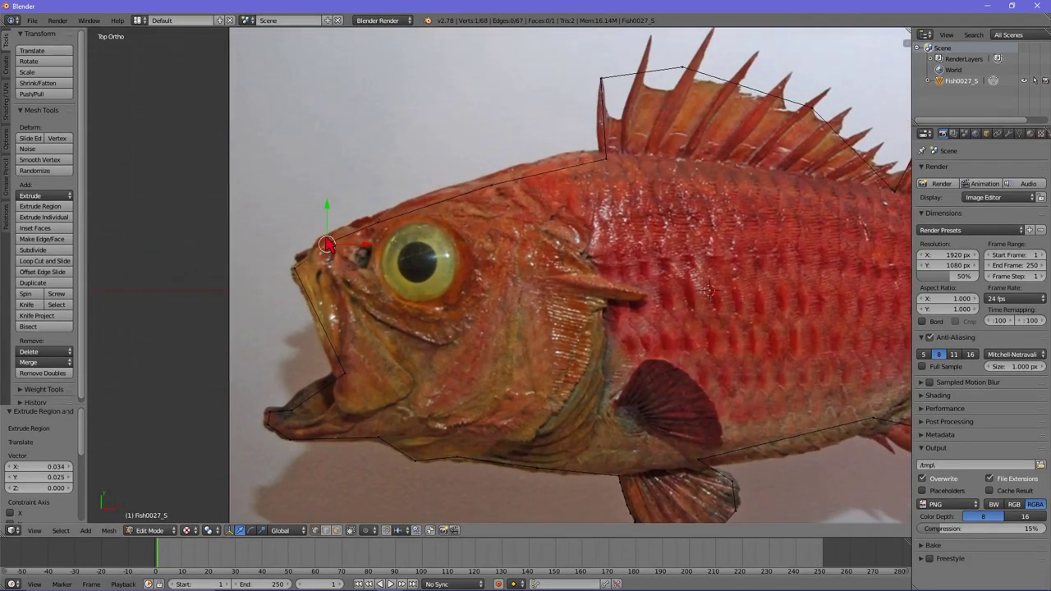
{"action": "scroll", "coordinate": [259, 228], "scroll_direction": "up", "scroll_amount": 3}
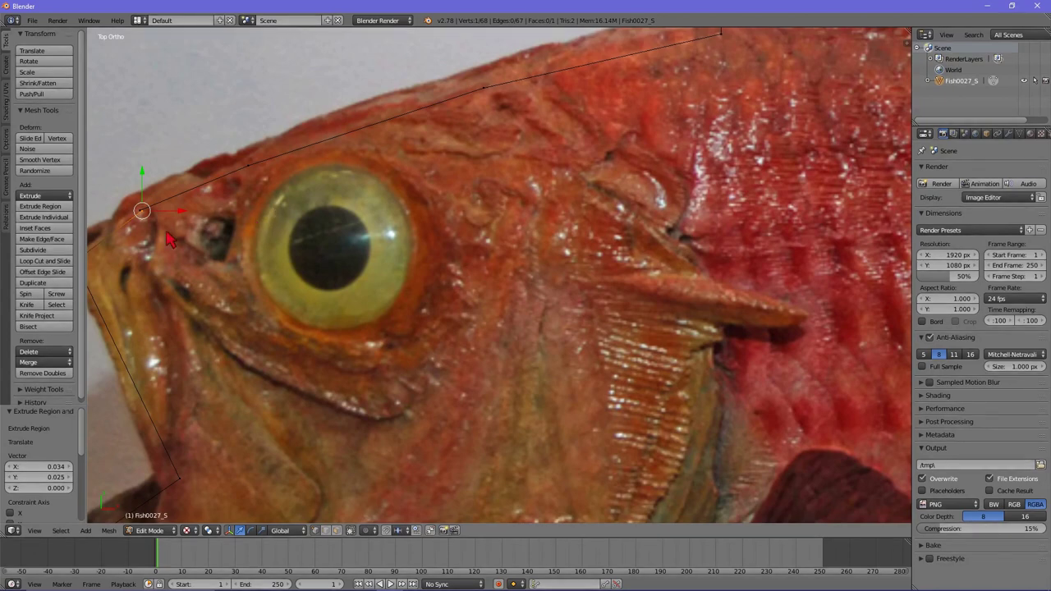
{"action": "mouse_move", "coordinate": [168, 234]}
{"action": "middle_mouse_down", "text": "shift"}
{"action": "mouse_move", "coordinate": [228, 221]}
{"action": "mouse_move", "coordinate": [544, 298]}
{"action": "mouse_move", "coordinate": [690, 320]}
{"action": "middle_mouse_up", "text": "shift"}
{"action": "scroll", "coordinate": [222, 218], "scroll_direction": "up", "scroll_amount": 4}
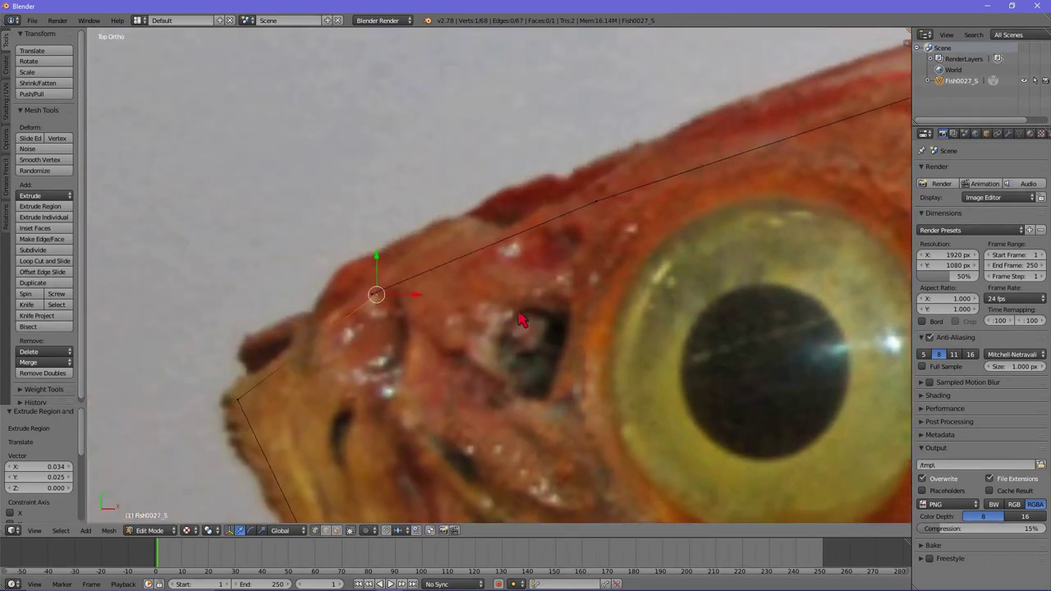
{"action": "right_click", "coordinate": [373, 293], "text": "shift"}
{"action": "left_click", "coordinate": [109, 531]}
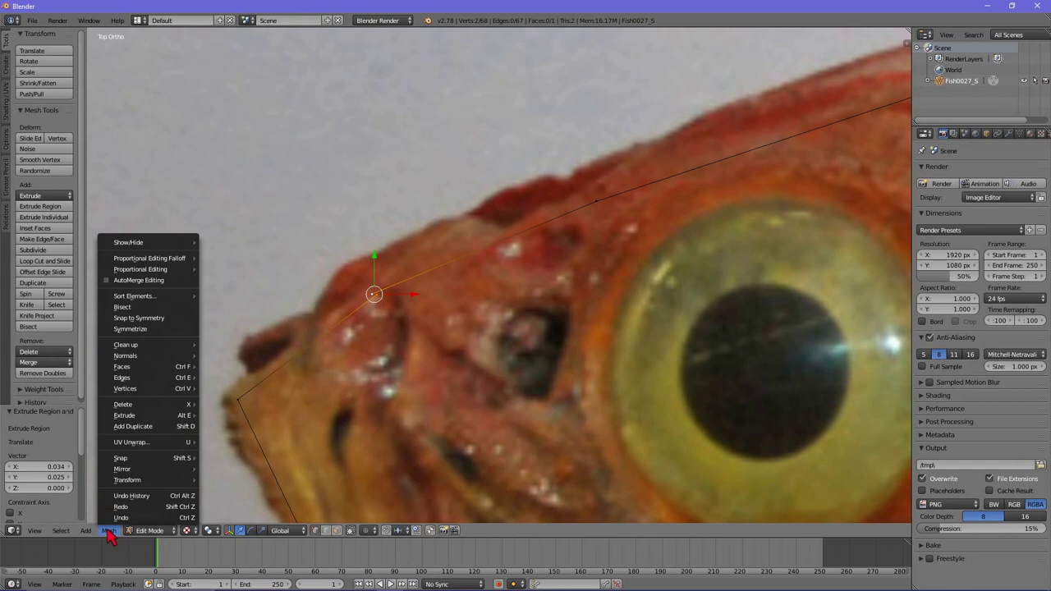
{"action": "mouse_move", "coordinate": [125, 388]}
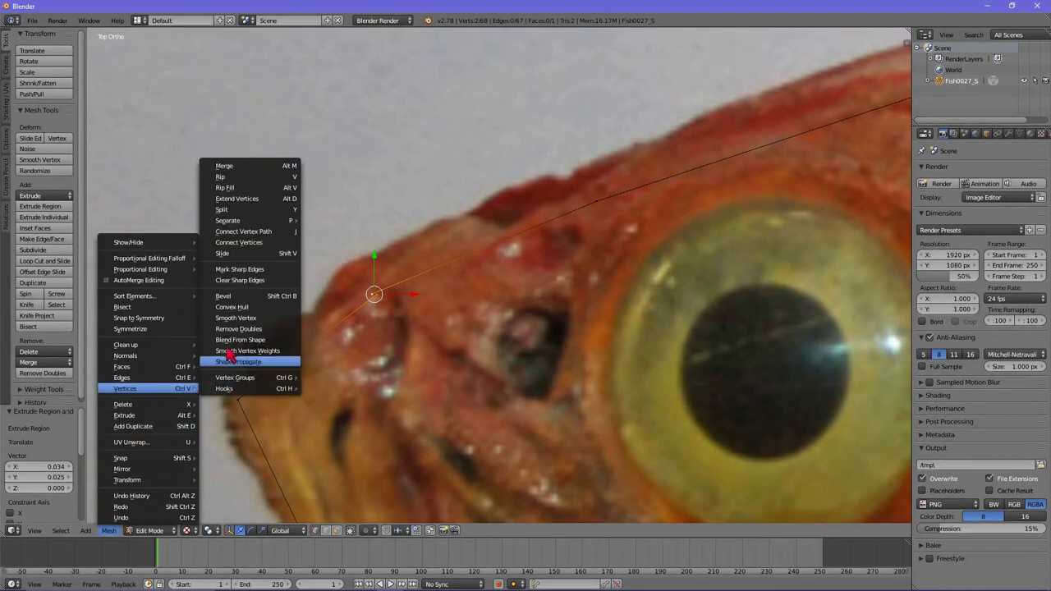
{"action": "left_click", "coordinate": [262, 167]}
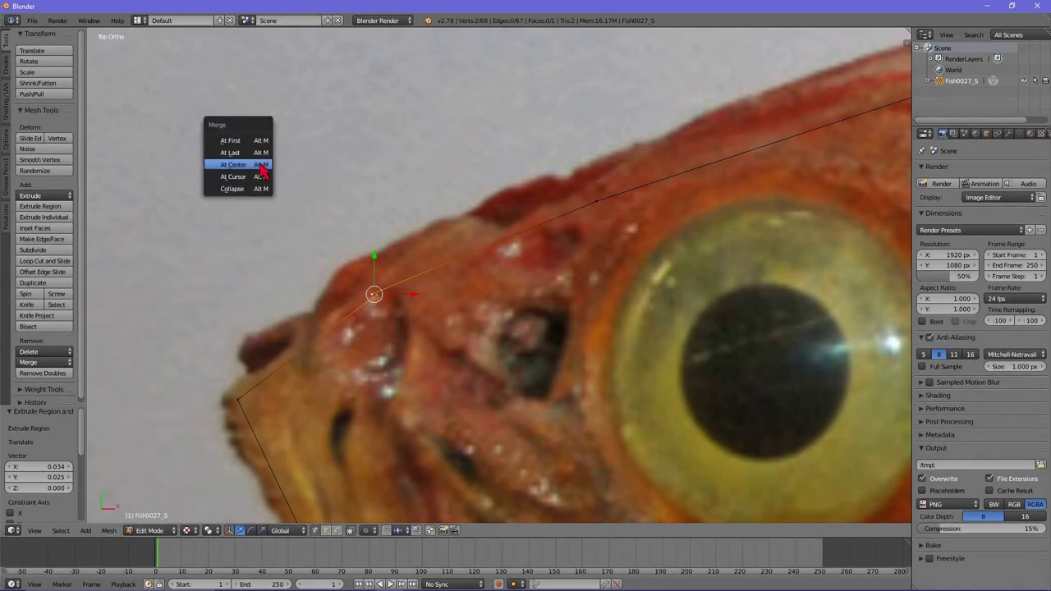
{"action": "left_click", "coordinate": [235, 172]}
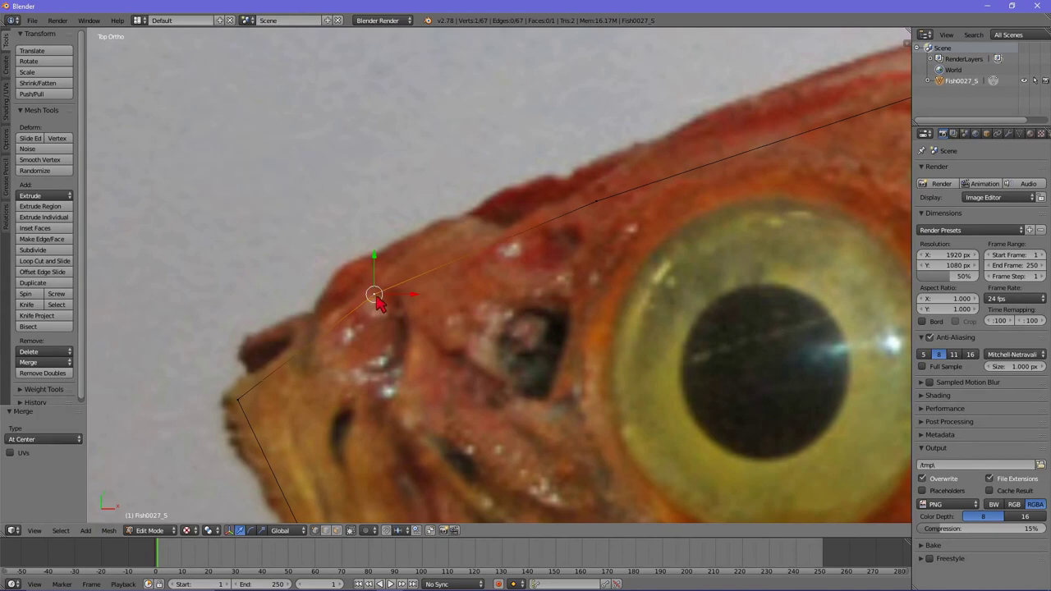
{"action": "scroll", "coordinate": [548, 327], "scroll_direction": "down", "scroll_amount": 3}
- Frame the whole fish in the view and reset the vertex selection
{"action": "scroll", "coordinate": [549, 326], "scroll_direction": "down", "scroll_amount": 3}
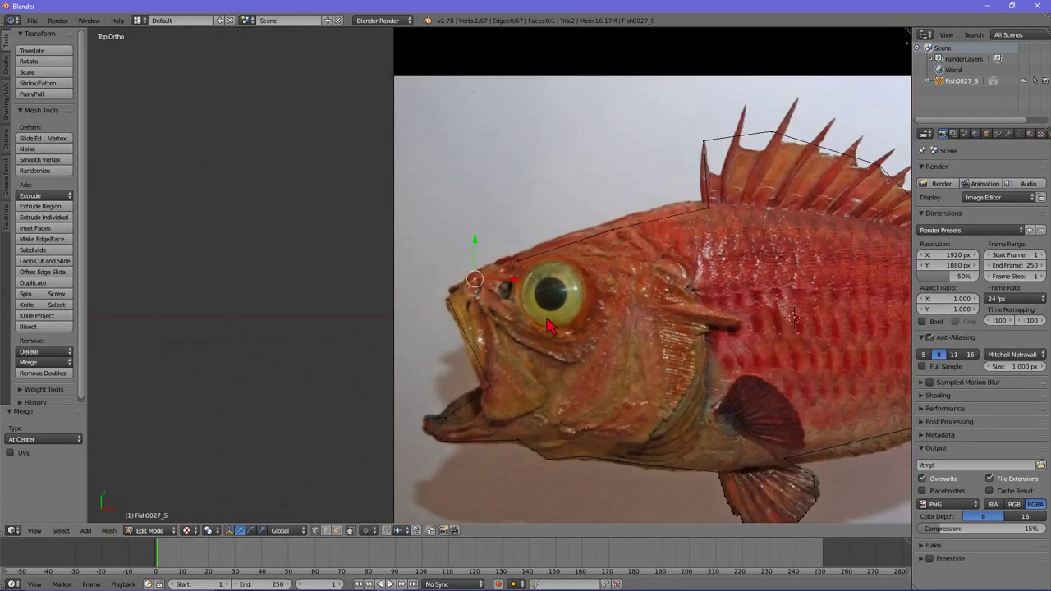
{"action": "key", "text": "Home"}
{"action": "scroll", "coordinate": [439, 281], "scroll_direction": "down", "scroll_amount": 1}
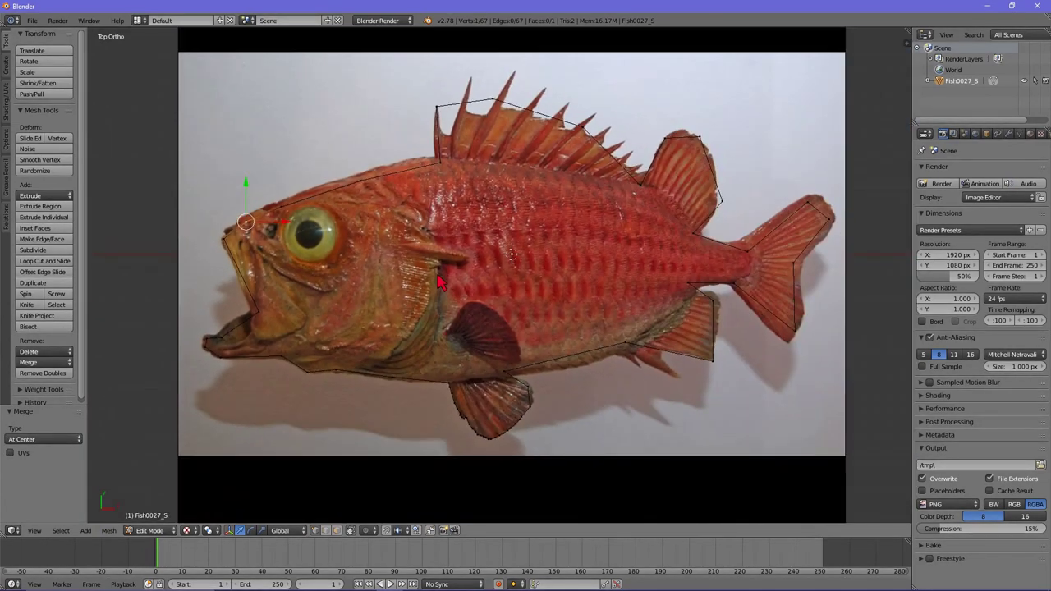
{"action": "scroll", "coordinate": [439, 281], "scroll_direction": "down", "scroll_amount": 1}
{"action": "scroll", "coordinate": [439, 281], "scroll_direction": "down", "scroll_amount": 1}
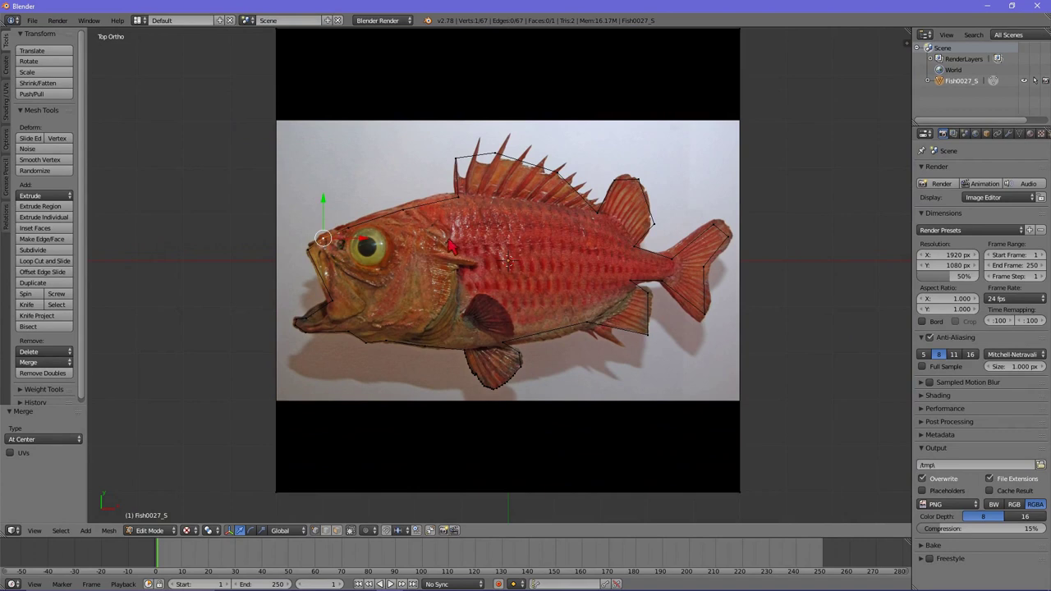
{"action": "scroll", "coordinate": [453, 248], "scroll_direction": "down", "scroll_amount": 1}
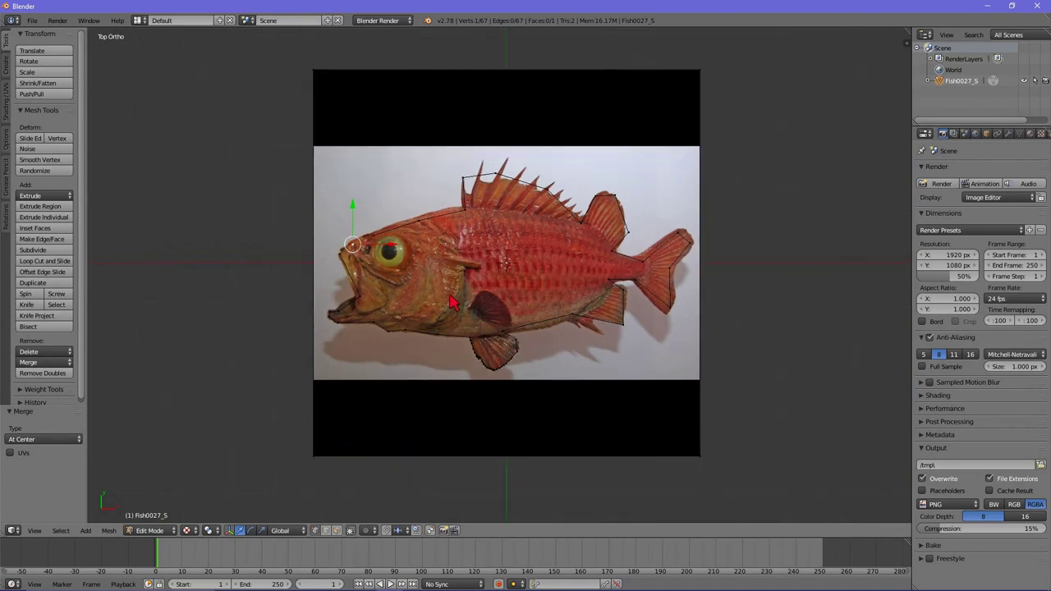
{"action": "key", "text": "a"}
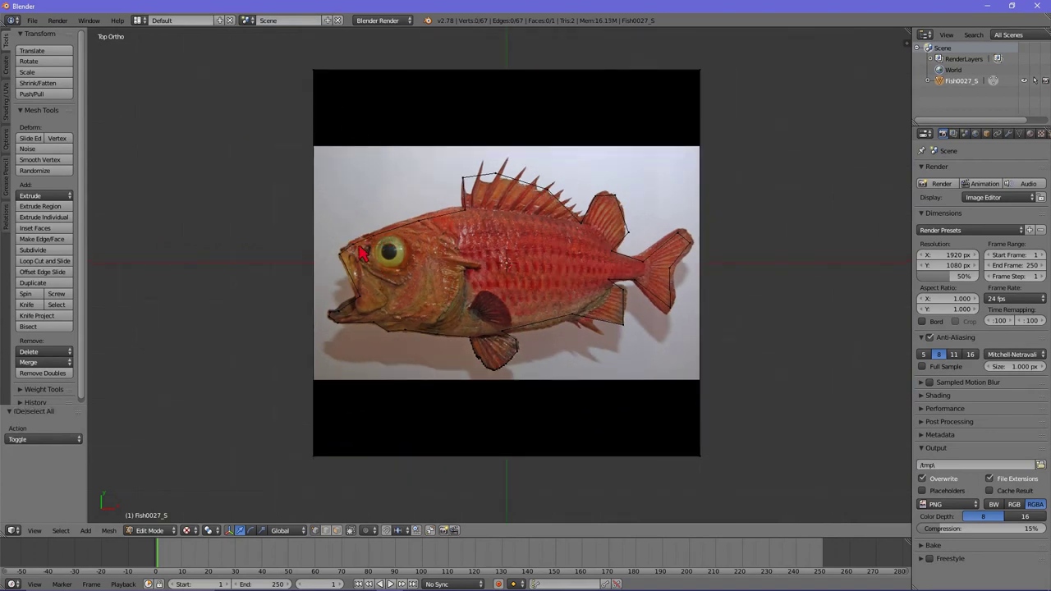
{"action": "key", "text": "a"}
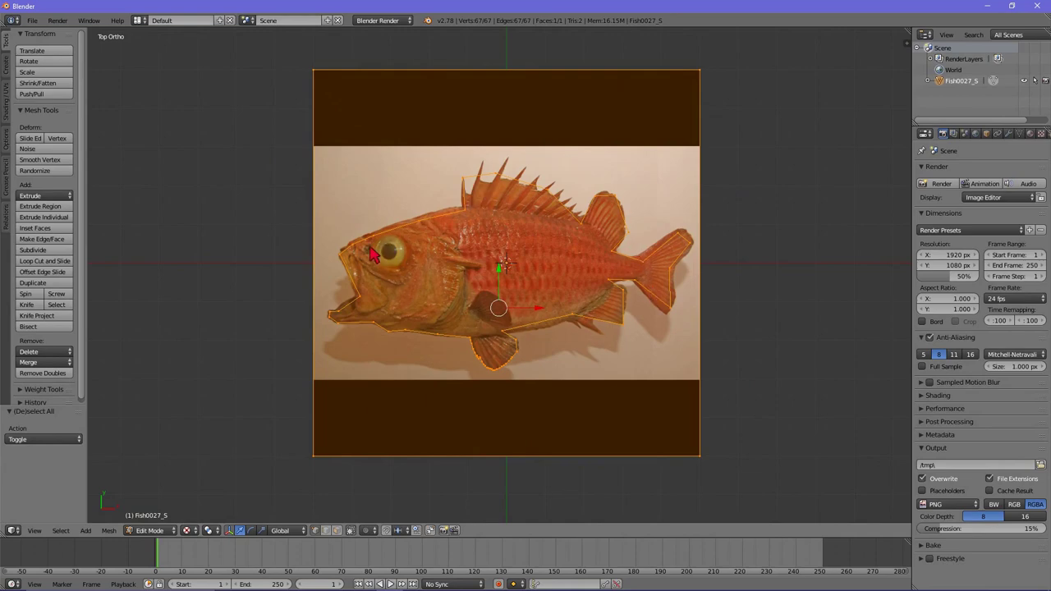
- Select the closed 63-vertex fish outline from one eye-side vertex with Ctrl+L, then frame it
{"action": "right_click", "coordinate": [372, 237]}
{"action": "scroll", "coordinate": [373, 238], "scroll_direction": "up", "scroll_amount": 3}
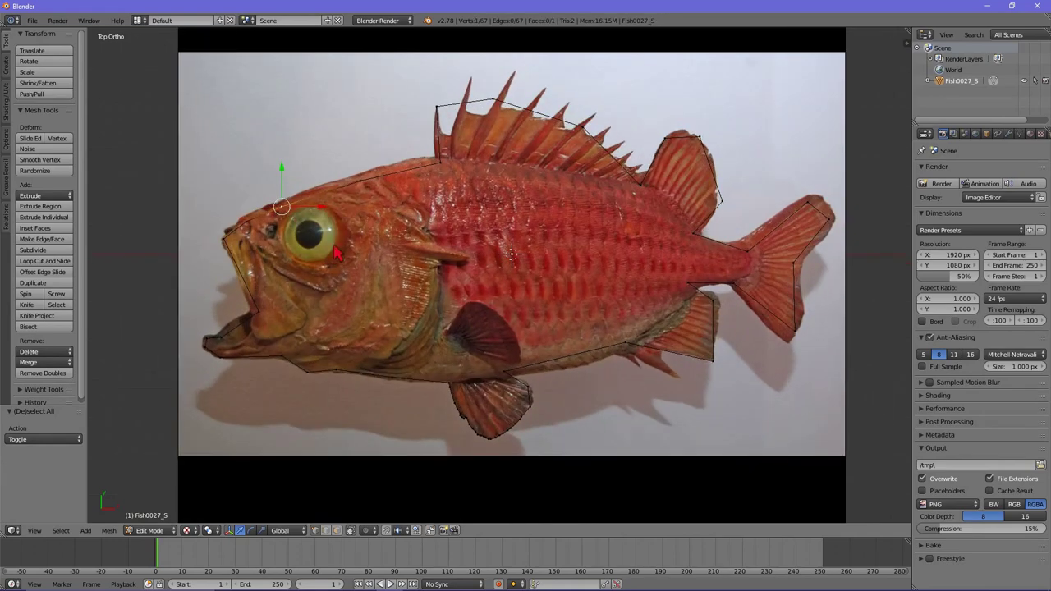
{"action": "scroll", "coordinate": [287, 234], "scroll_direction": "up", "scroll_amount": 2}
{"action": "scroll", "coordinate": [289, 243], "scroll_direction": "up", "scroll_amount": 1}
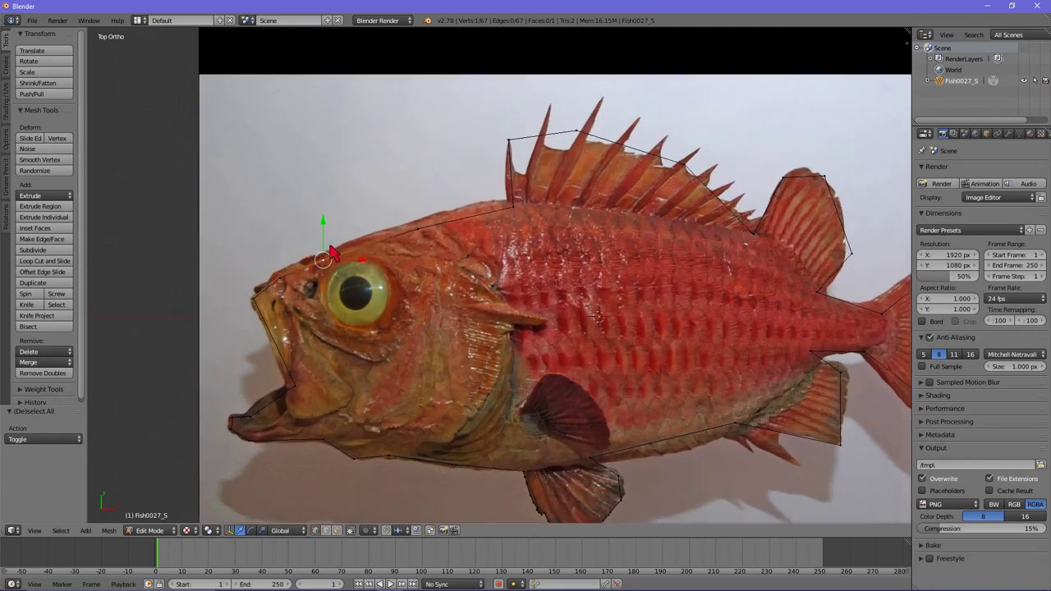
{"action": "scroll", "coordinate": [292, 251], "scroll_direction": "up", "scroll_amount": 1}
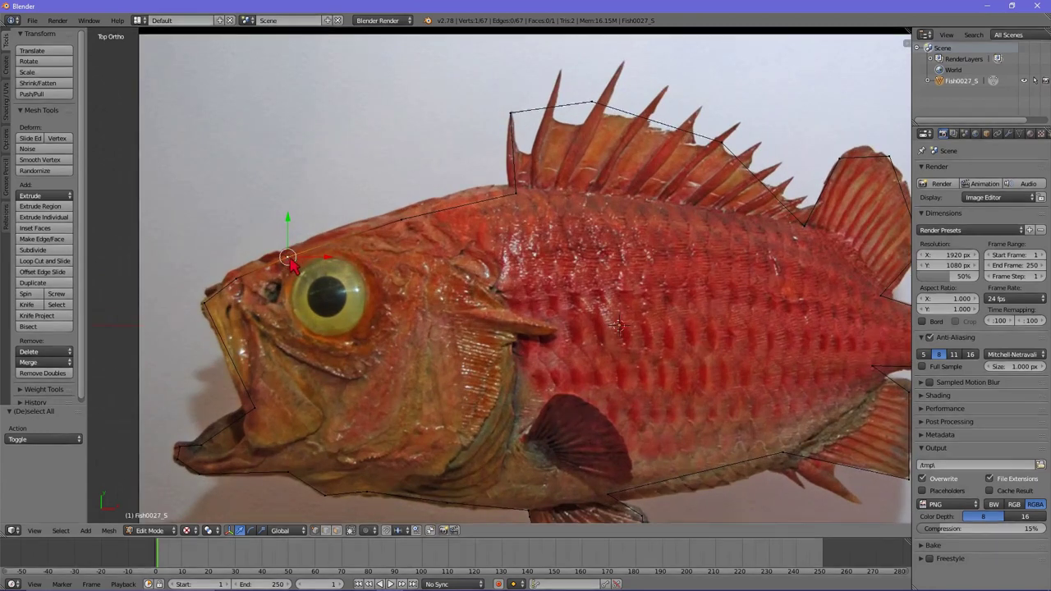
{"action": "scroll", "coordinate": [289, 261], "scroll_direction": "up", "scroll_amount": 1}
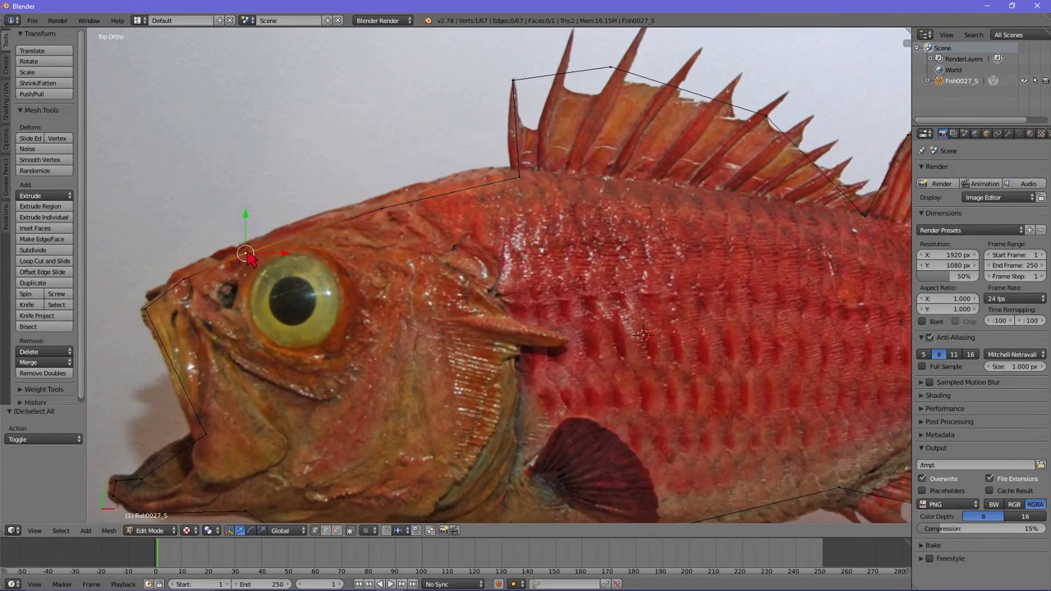
{"action": "key", "text": "ctrl+l"}
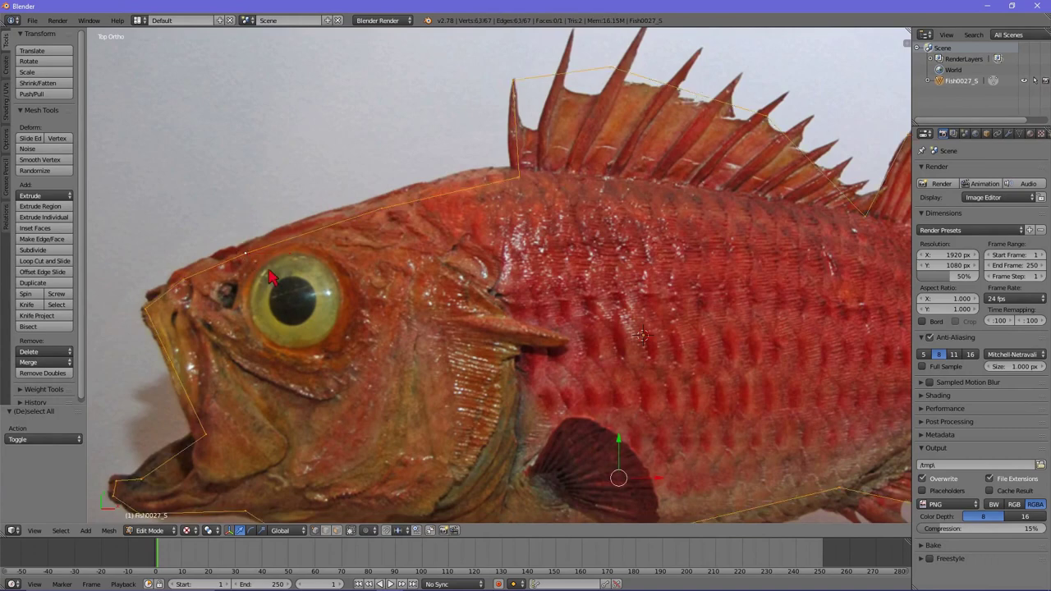
{"action": "key", "text": "Home"}
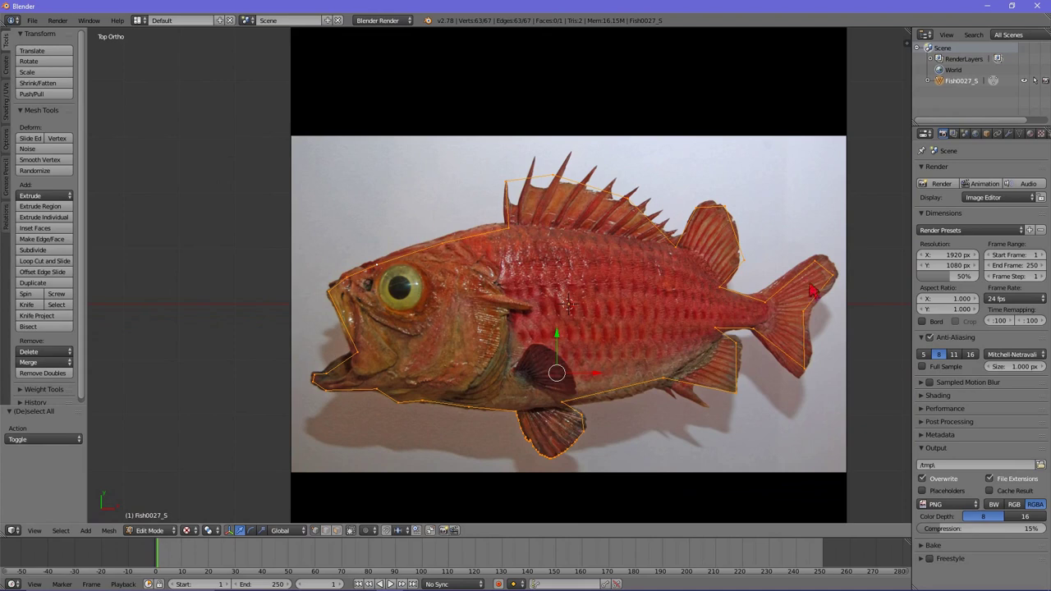
{"action": "scroll", "coordinate": [462, 233], "scroll_direction": "down", "scroll_amount": 2}
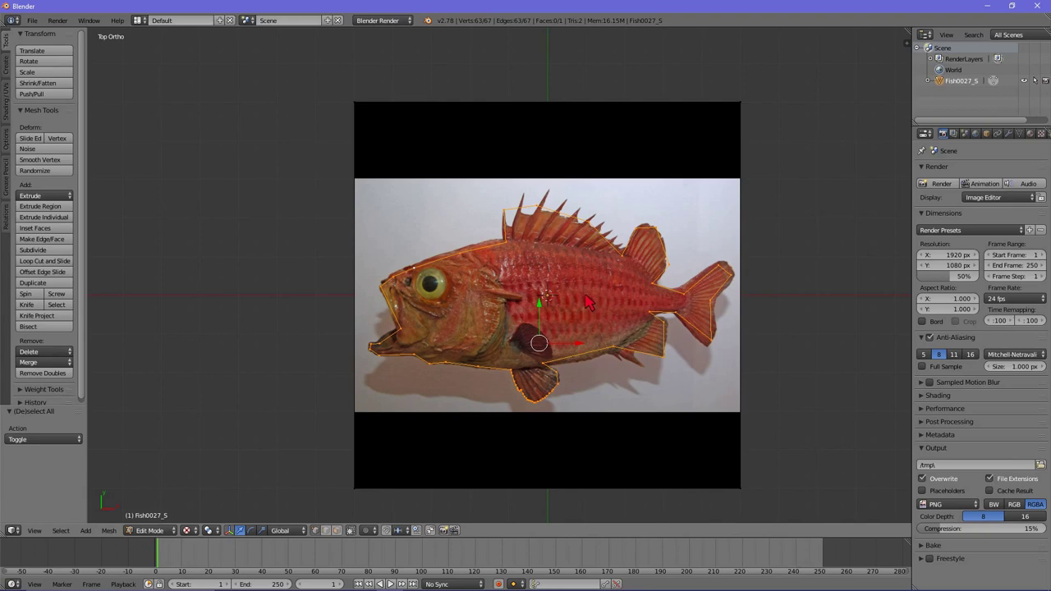
{"action": "key", "text": "f"}
{"action": "mouse_move", "coordinate": [558, 310]}
{"action": "middle_mouse_down"}
{"action": "mouse_move", "coordinate": [599, 270]}
{"action": "mouse_move", "coordinate": [605, 241]}
{"action": "mouse_move", "coordinate": [596, 256]}
{"action": "mouse_move", "coordinate": [530, 258]}
{"action": "mouse_move", "coordinate": [591, 206]}
{"action": "mouse_move", "coordinate": [553, 258]}
{"action": "mouse_move", "coordinate": [534, 251]}
{"action": "mouse_move", "coordinate": [511, 270]}
{"action": "middle_mouse_up"}
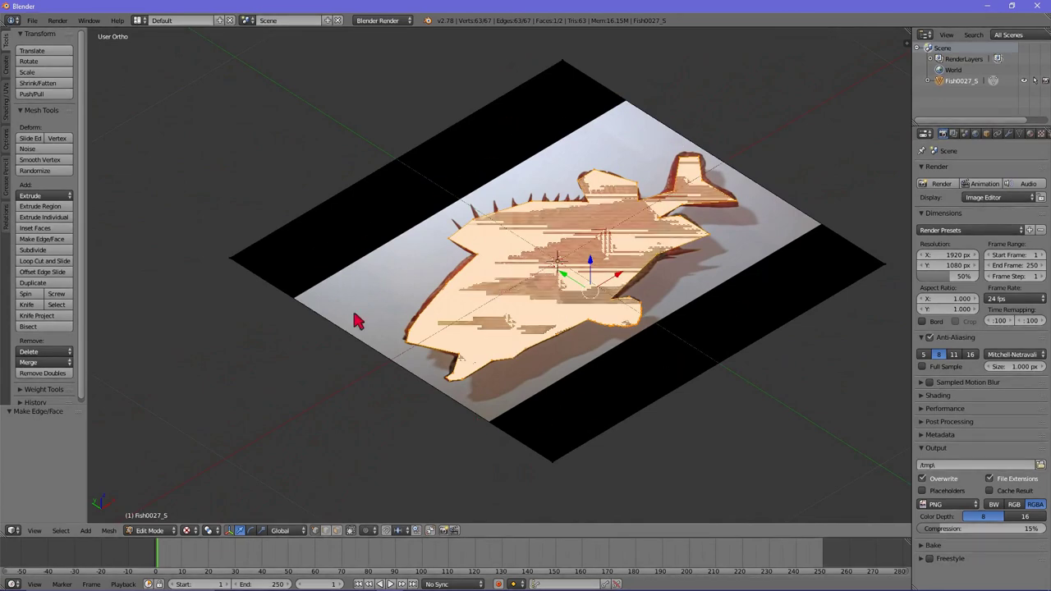
{"action": "middle_click_drag", "start_coordinate": [533, 316], "coordinate": [584, 273]}
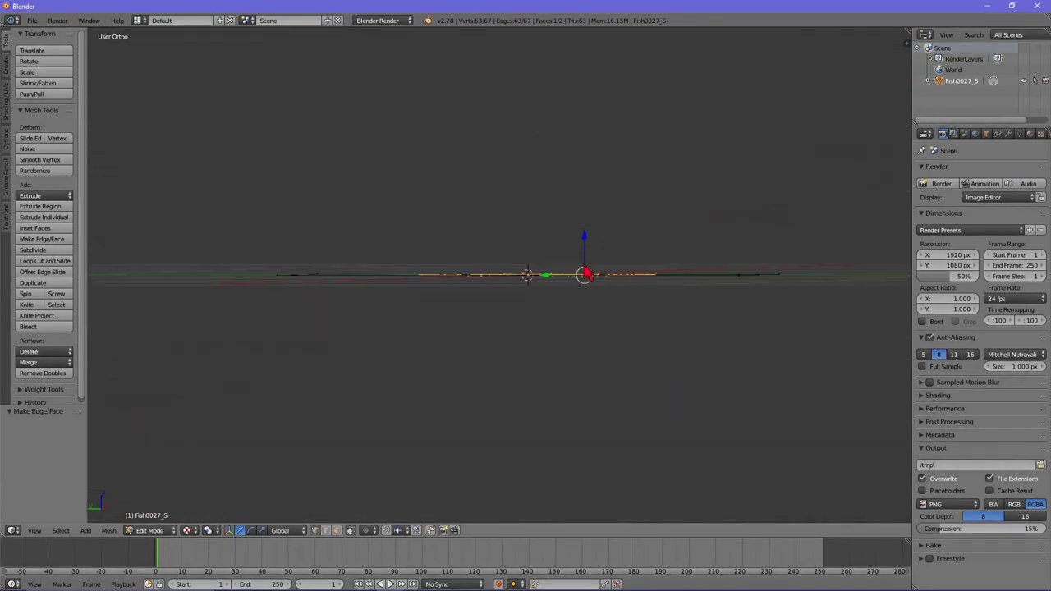
{"action": "key", "text": "KP_1"}
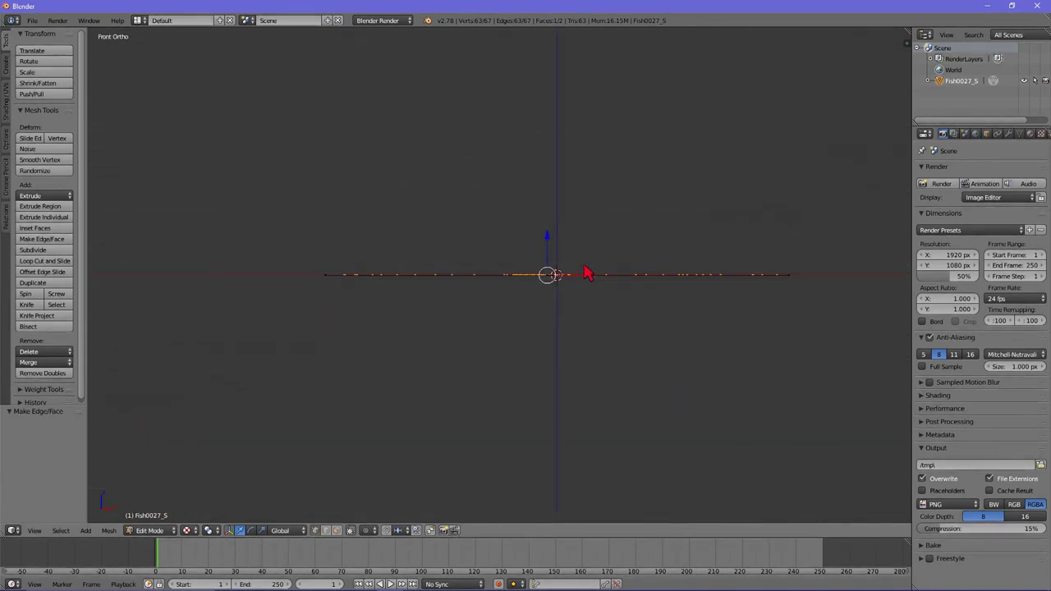
{"action": "scroll", "coordinate": [565, 285], "scroll_direction": "down", "scroll_amount": 2, "text": "ctrl"}
{"action": "scroll", "coordinate": [565, 286], "scroll_direction": "down", "scroll_amount": 2, "text": "ctrl"}
{"action": "scroll", "coordinate": [661, 298], "scroll_direction": "down", "scroll_amount": 3, "text": "ctrl"}
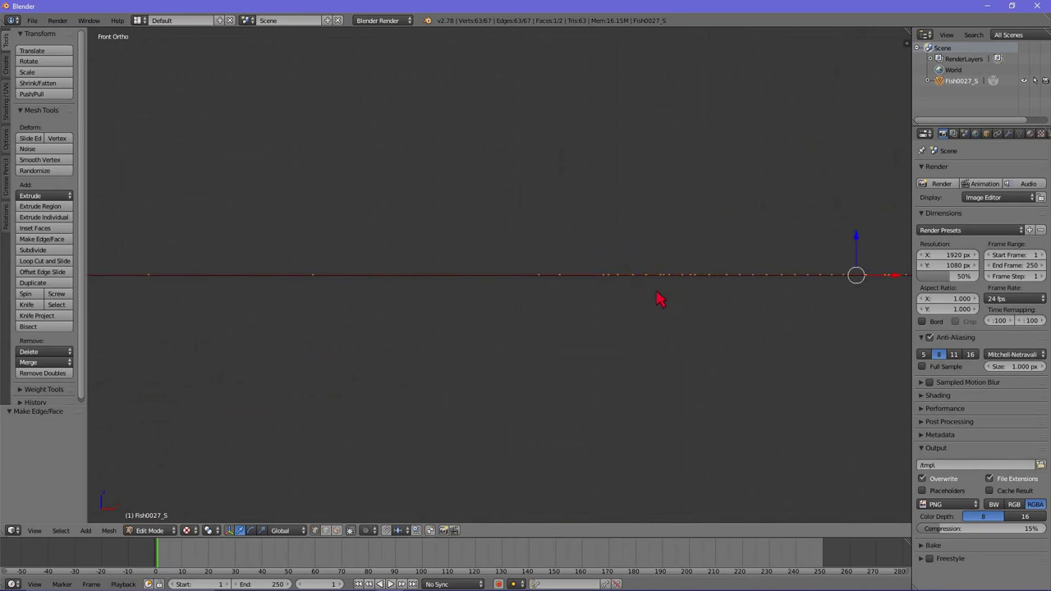
{"action": "scroll", "coordinate": [662, 298], "scroll_direction": "up", "scroll_amount": 4, "text": "ctrl"}
{"action": "scroll", "coordinate": [662, 298], "scroll_direction": "up", "scroll_amount": 2, "text": "ctrl"}
{"action": "mouse_move", "coordinate": [664, 298]}
{"action": "middle_mouse_down"}
{"action": "mouse_move", "coordinate": [651, 288]}
{"action": "mouse_move", "coordinate": [600, 324]}
{"action": "mouse_move", "coordinate": [699, 329]}
{"action": "mouse_move", "coordinate": [553, 266]}
{"action": "mouse_move", "coordinate": [563, 265]}
{"action": "mouse_move", "coordinate": [542, 247]}
{"action": "middle_mouse_up"}
{"action": "scroll", "coordinate": [550, 261], "scroll_direction": "up", "scroll_amount": 2}
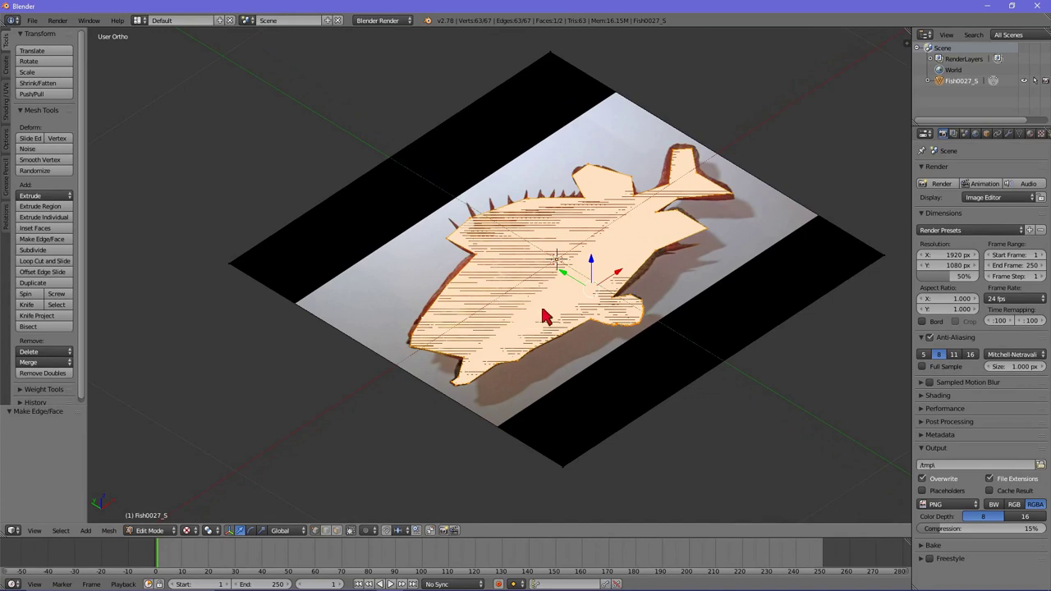
{"action": "mouse_move", "coordinate": [545, 317]}
{"action": "middle_mouse_down"}
{"action": "mouse_move", "coordinate": [568, 291]}
{"action": "mouse_move", "coordinate": [542, 300]}
{"action": "mouse_move", "coordinate": [537, 321]}
{"action": "mouse_move", "coordinate": [549, 305]}
{"action": "mouse_move", "coordinate": [527, 313]}
{"action": "mouse_move", "coordinate": [528, 305]}
{"action": "middle_mouse_up"}
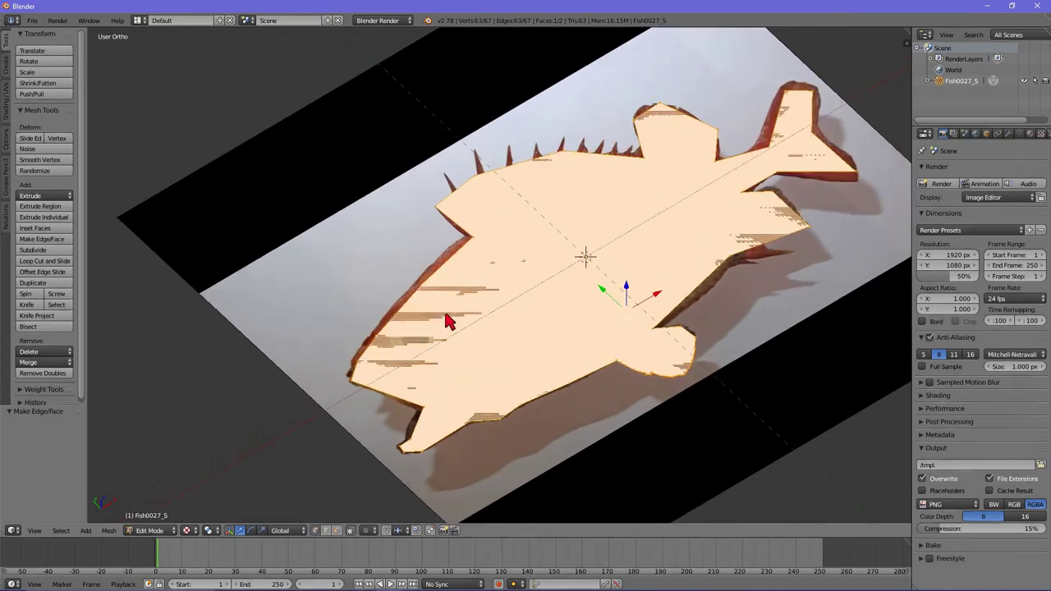
{"action": "middle_click_drag", "start_coordinate": [439, 320], "coordinate": [447, 326]}
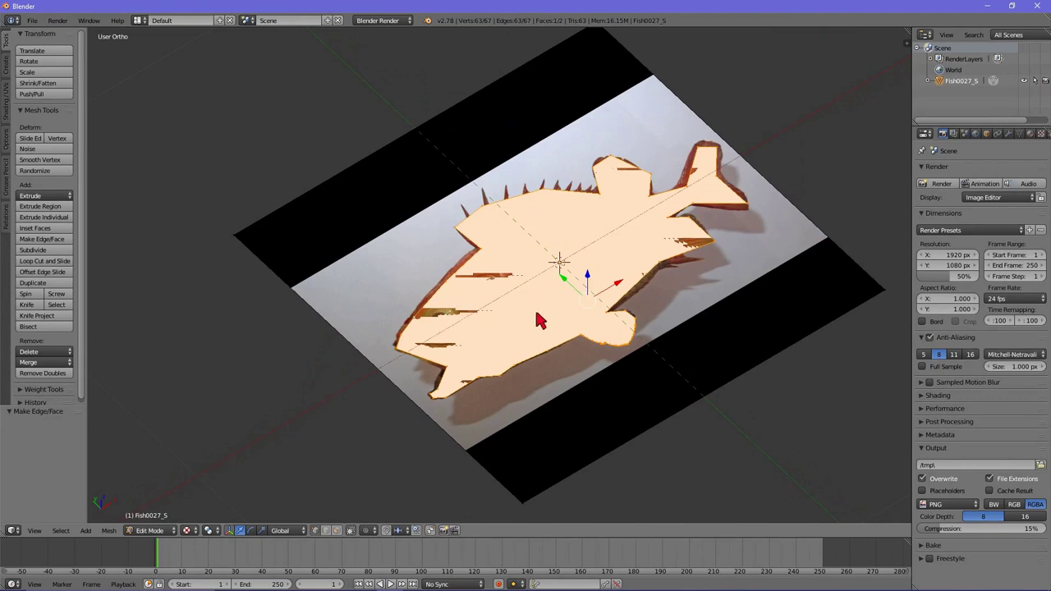
{"action": "mouse_move", "coordinate": [534, 317]}
{"action": "middle_mouse_down"}
{"action": "mouse_move", "coordinate": [586, 304]}
{"action": "mouse_move", "coordinate": [626, 246]}
{"action": "middle_mouse_up"}
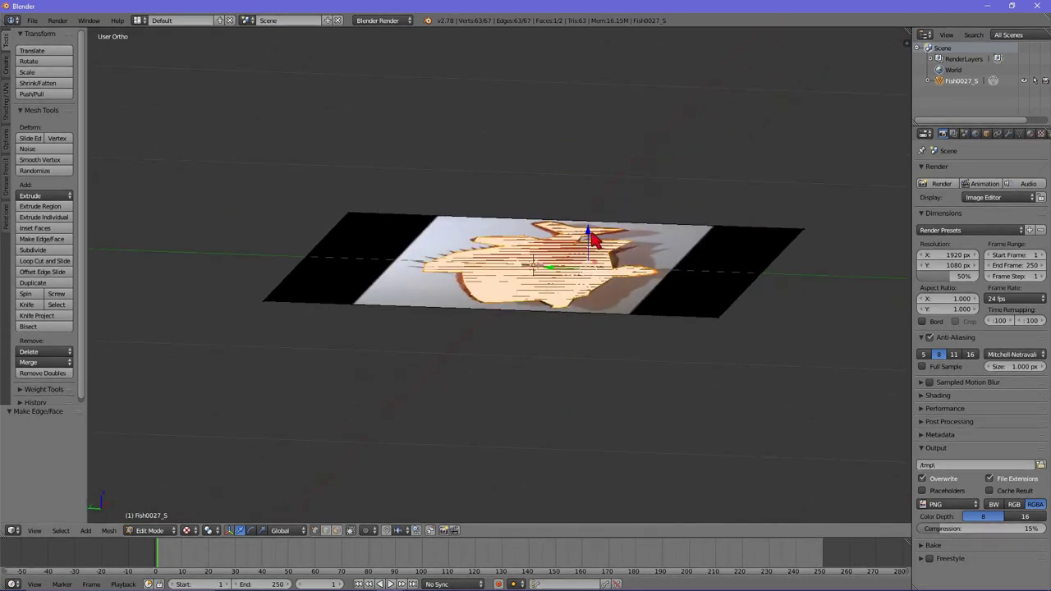
- Lift the fish face 0.011 up along Z above the photo plane
{"action": "left_click_drag", "start_coordinate": [590, 237], "coordinate": [605, 241]}
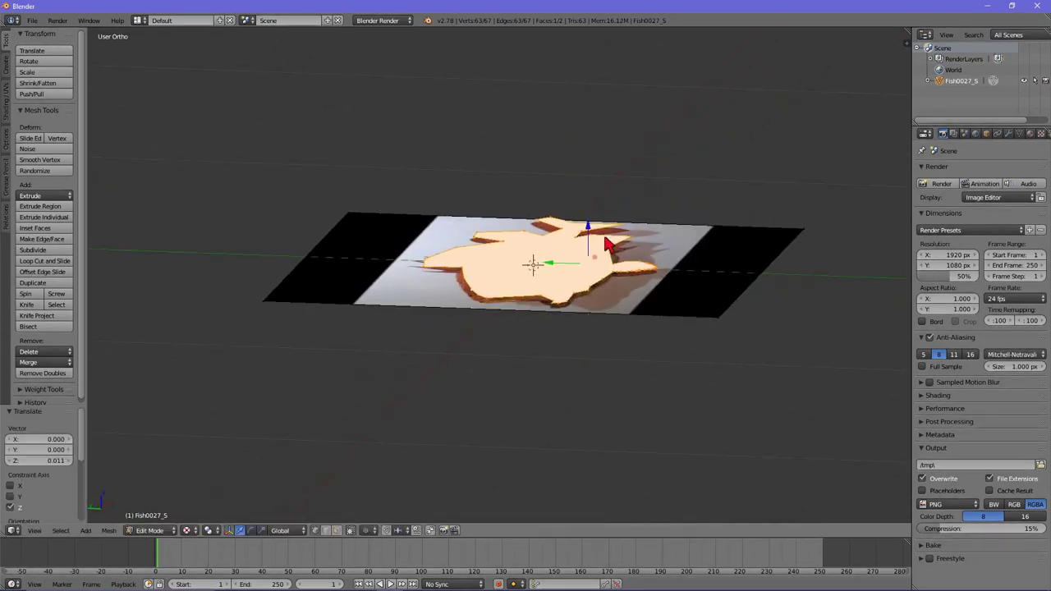
{"action": "middle_click_drag", "start_coordinate": [605, 242], "coordinate": [550, 291]}
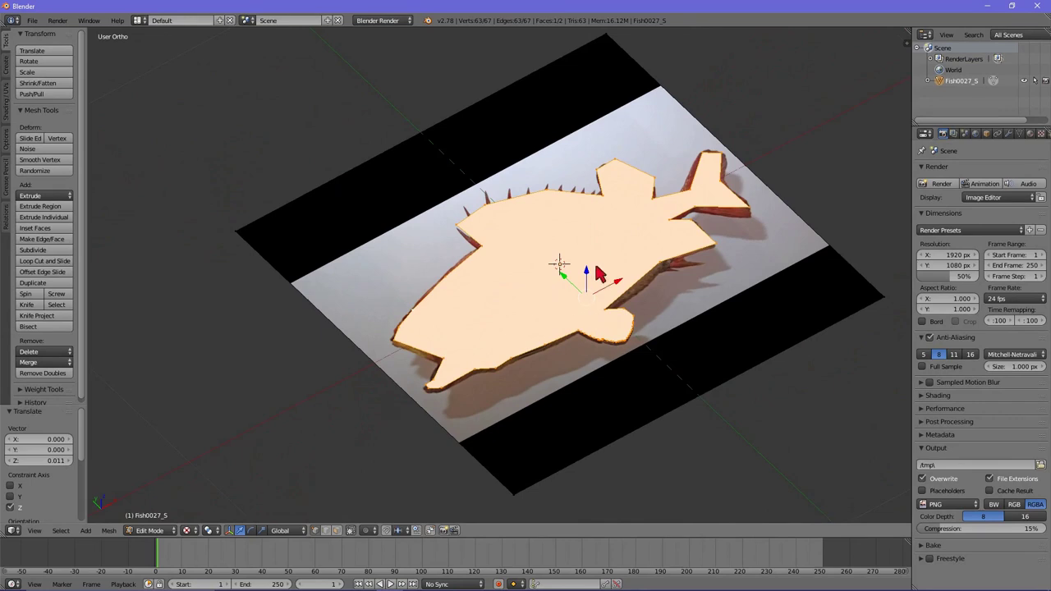
{"action": "mouse_move", "coordinate": [498, 311]}
{"action": "middle_mouse_down"}
{"action": "mouse_move", "coordinate": [566, 292]}
{"action": "mouse_move", "coordinate": [525, 292]}
{"action": "mouse_move", "coordinate": [510, 306]}
{"action": "middle_mouse_up"}
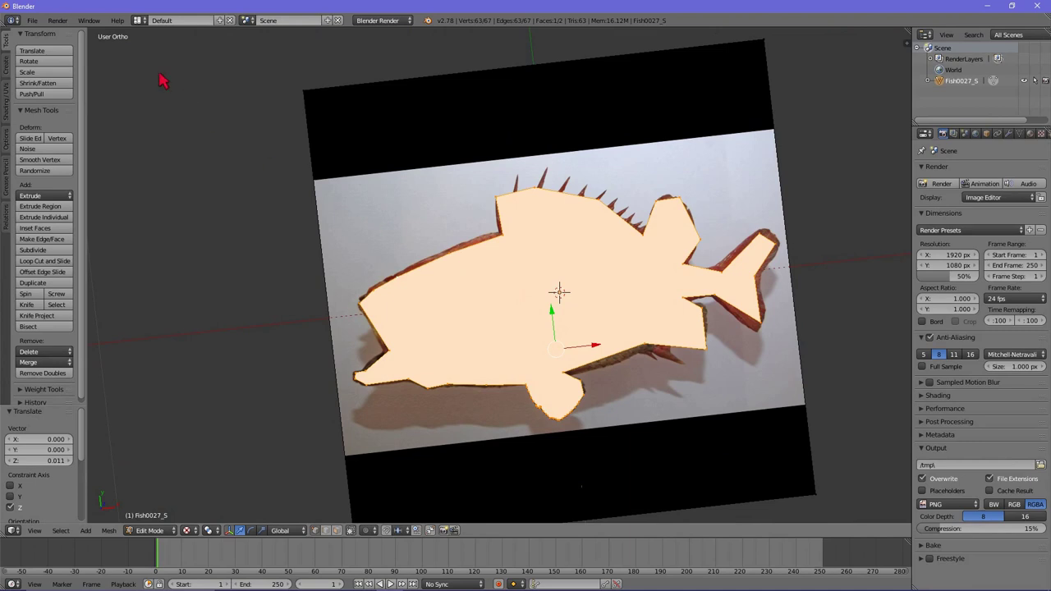
- Switch to the UV Editing screen layout
{"action": "left_click", "coordinate": [140, 21]}
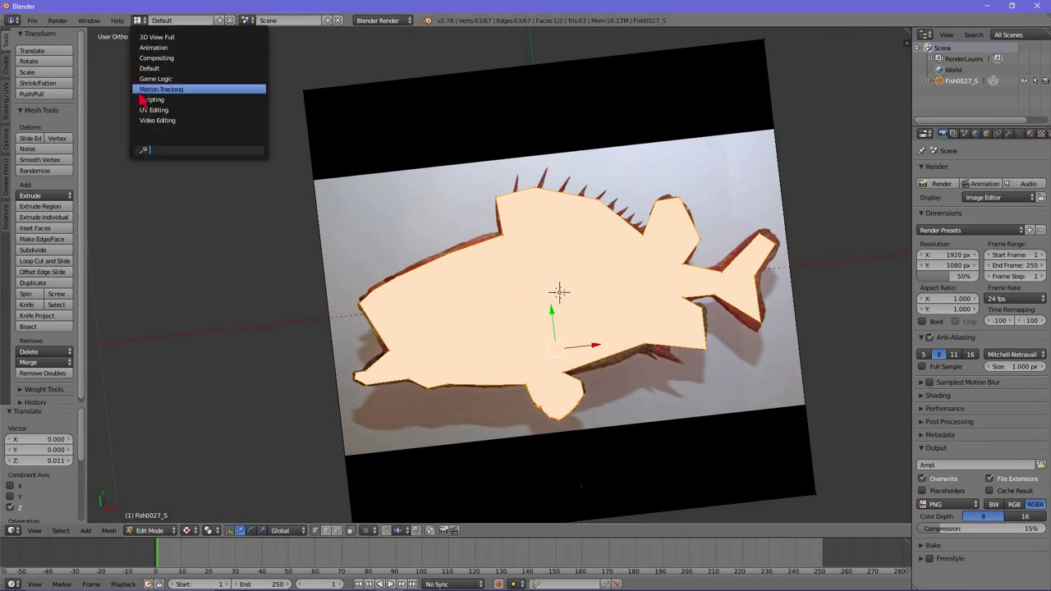
{"action": "left_click", "coordinate": [156, 112]}
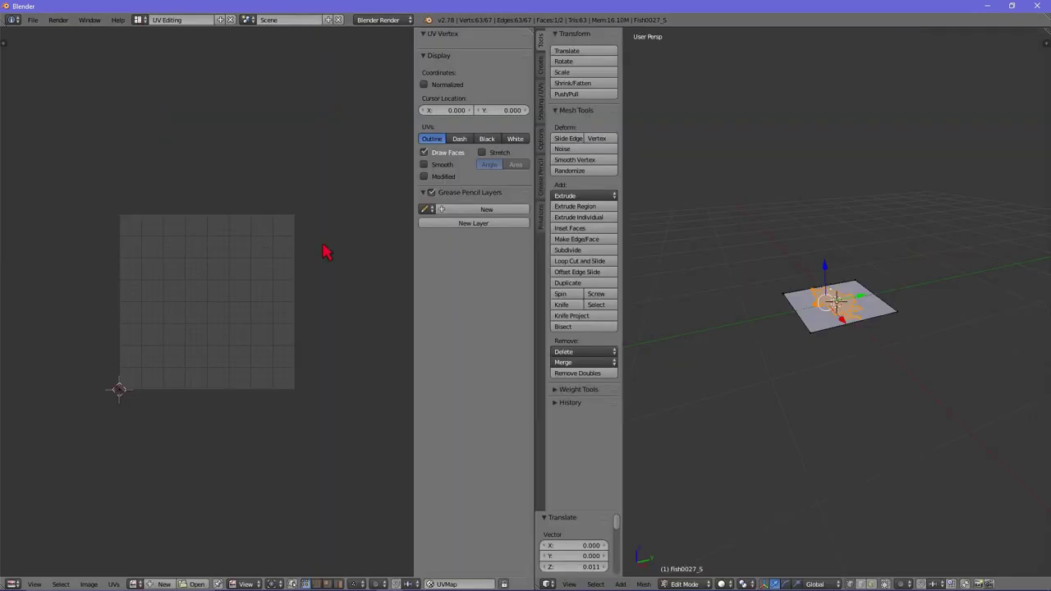
{"action": "middle_click_drag", "start_coordinate": [746, 270], "coordinate": [799, 345]}
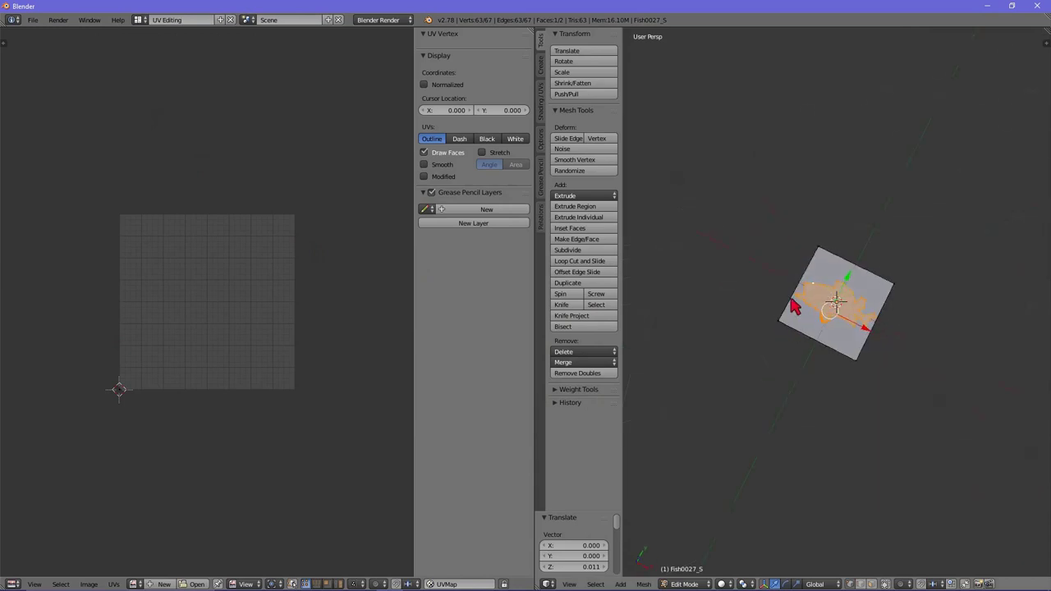
- Switch the 3D view to top view and load Fish0027_S.jpg into the UV image editor
{"action": "key", "text": "KP_7"}
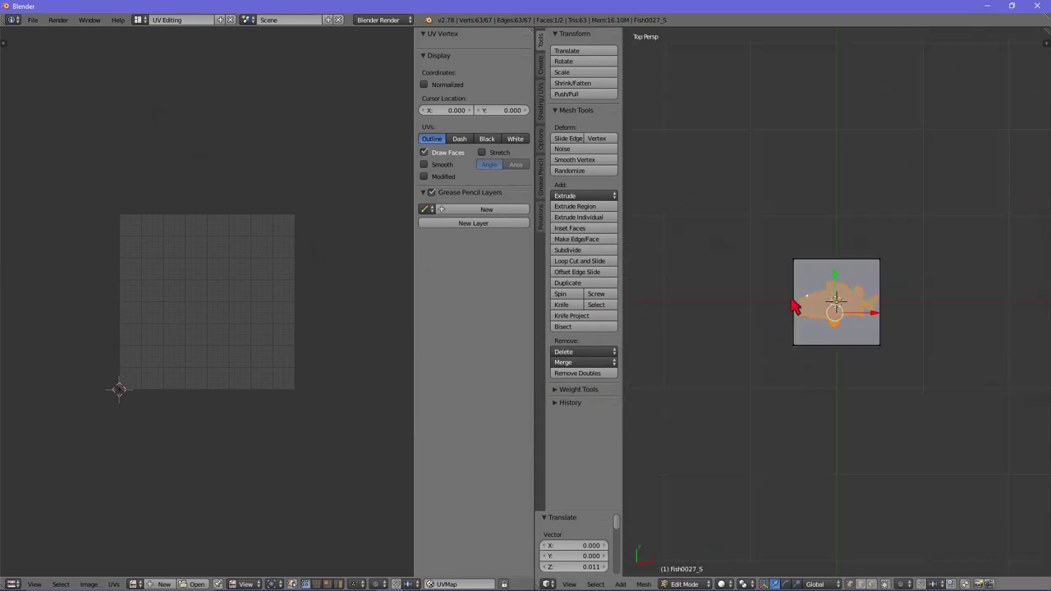
{"action": "scroll", "coordinate": [825, 312], "scroll_direction": "up", "scroll_amount": 3}
{"action": "scroll", "coordinate": [825, 316], "scroll_direction": "up", "scroll_amount": 5}
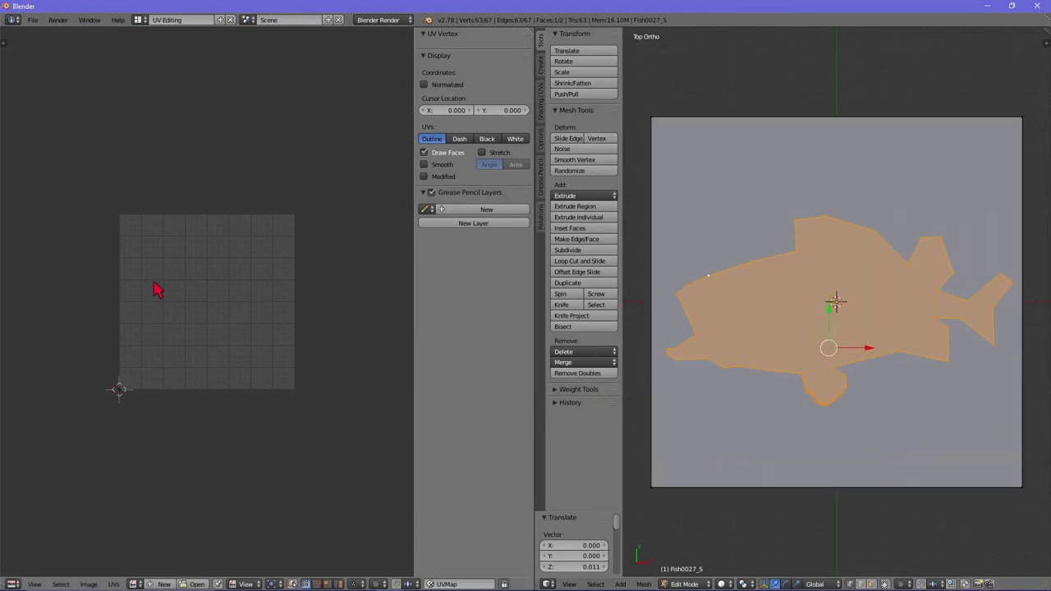
{"action": "left_click", "coordinate": [135, 583]}
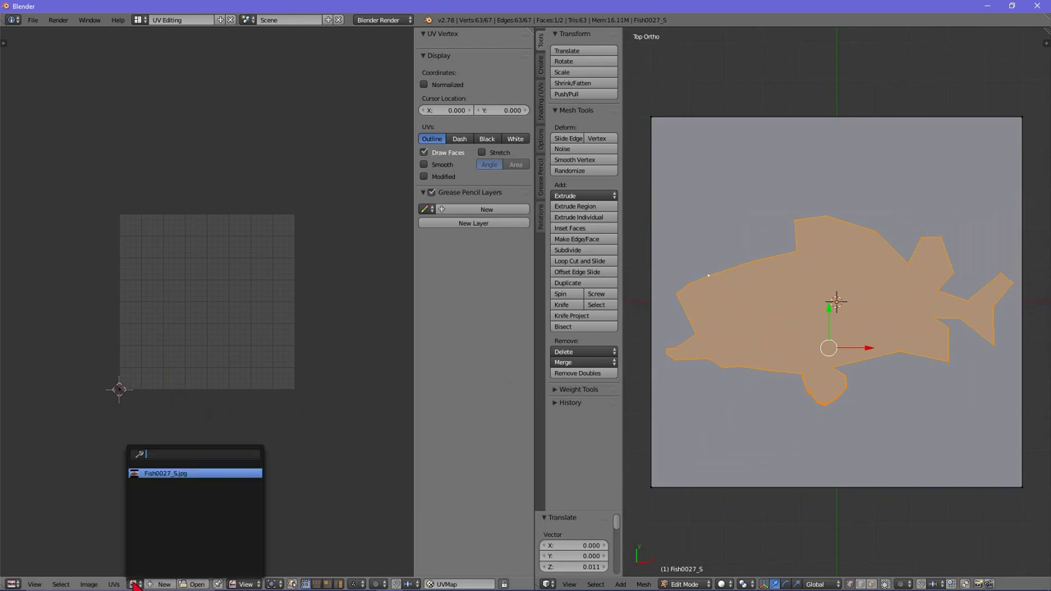
{"action": "left_click", "coordinate": [151, 474]}
{"action": "scroll", "coordinate": [174, 406], "scroll_direction": "down", "scroll_amount": 4}
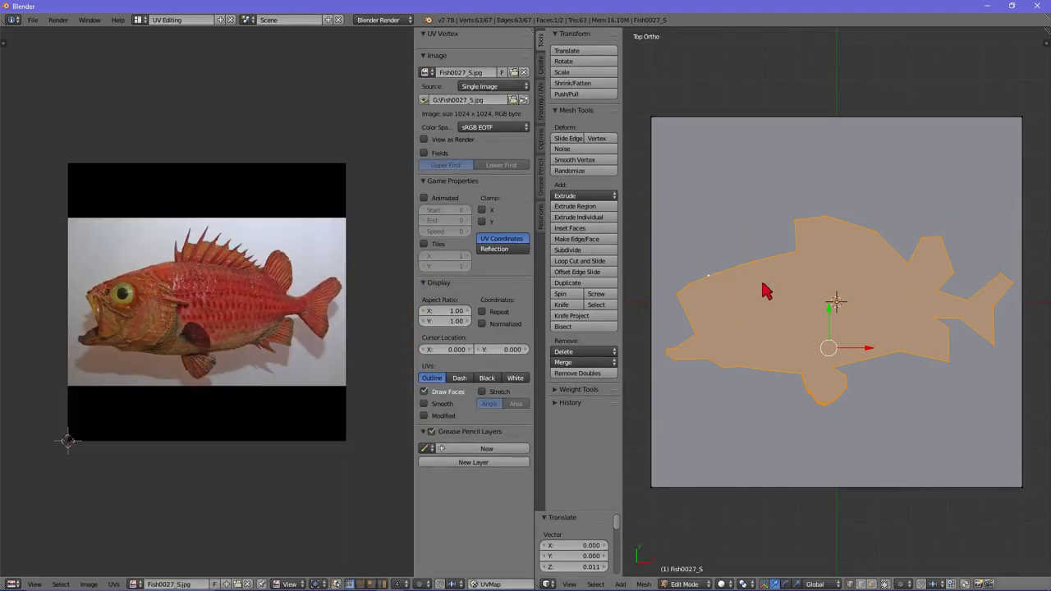
- Select both faces and unwrap them with Project from View (Bounds)
{"action": "key", "text": "a"}
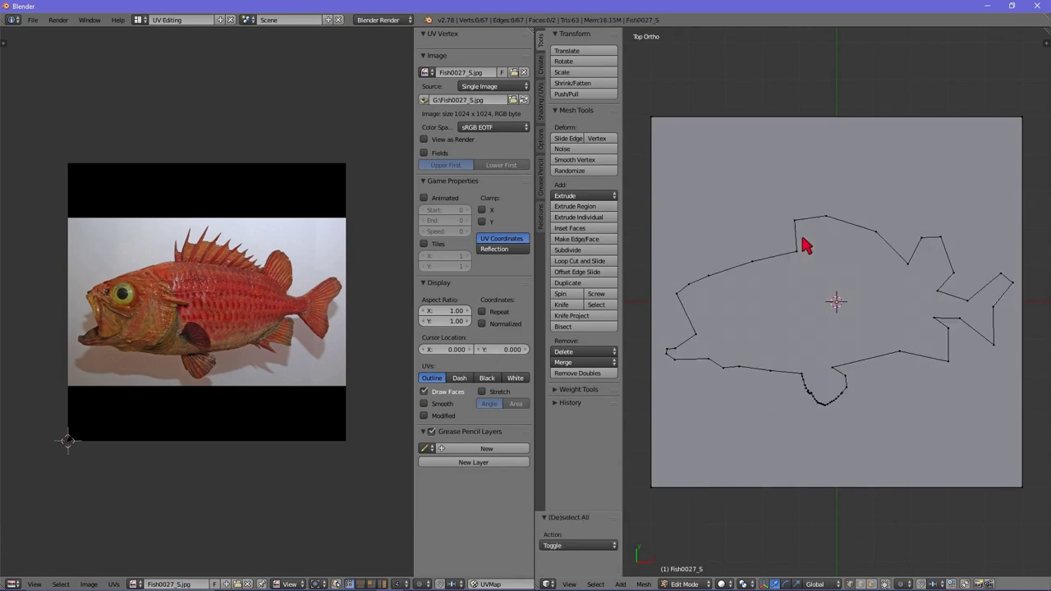
{"action": "key", "text": "a"}
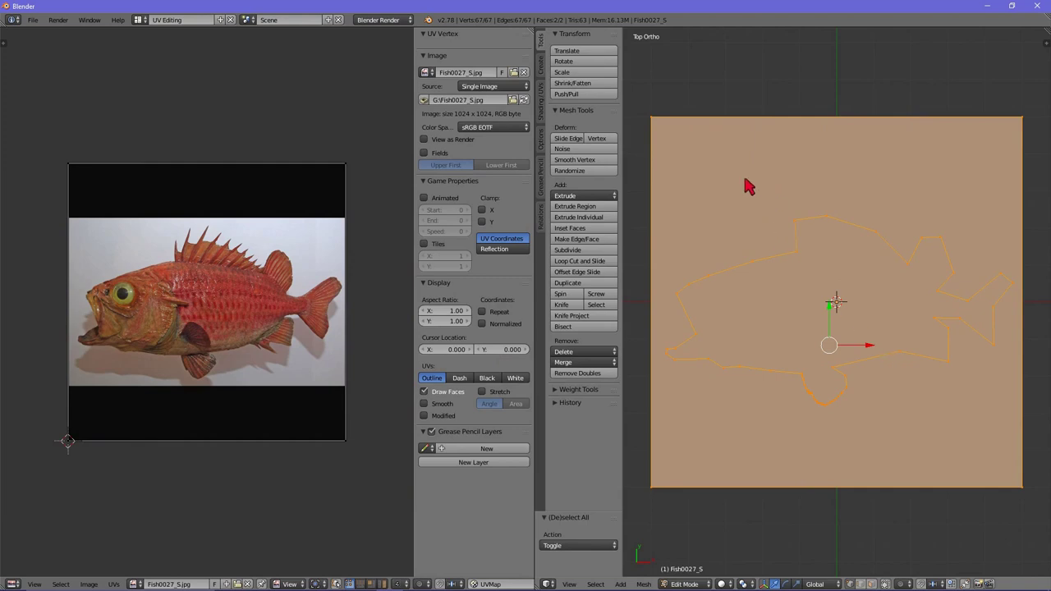
{"action": "left_click", "coordinate": [543, 119]}
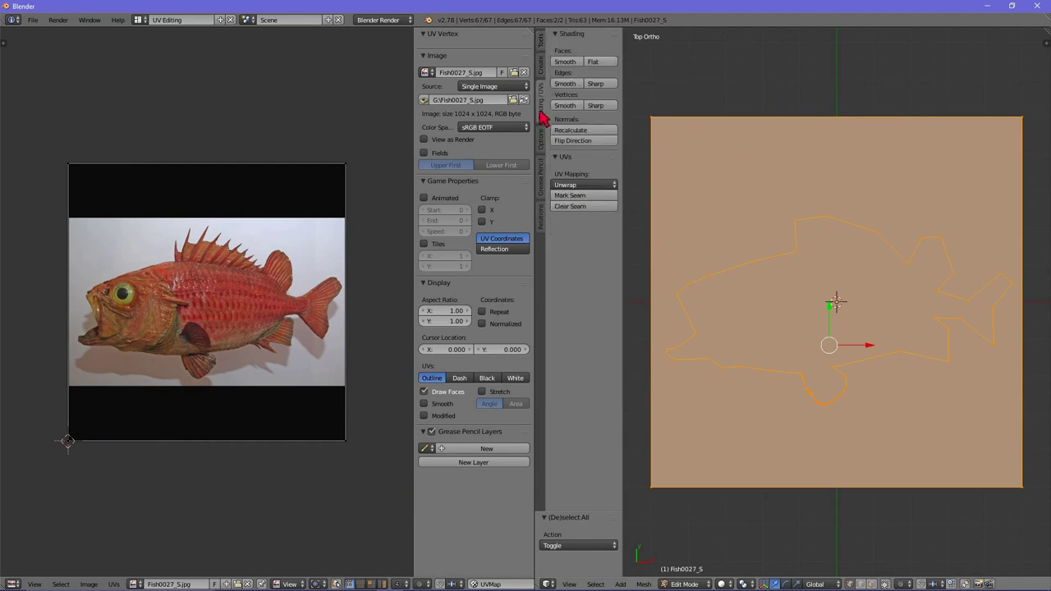
{"action": "left_click", "coordinate": [588, 186]}
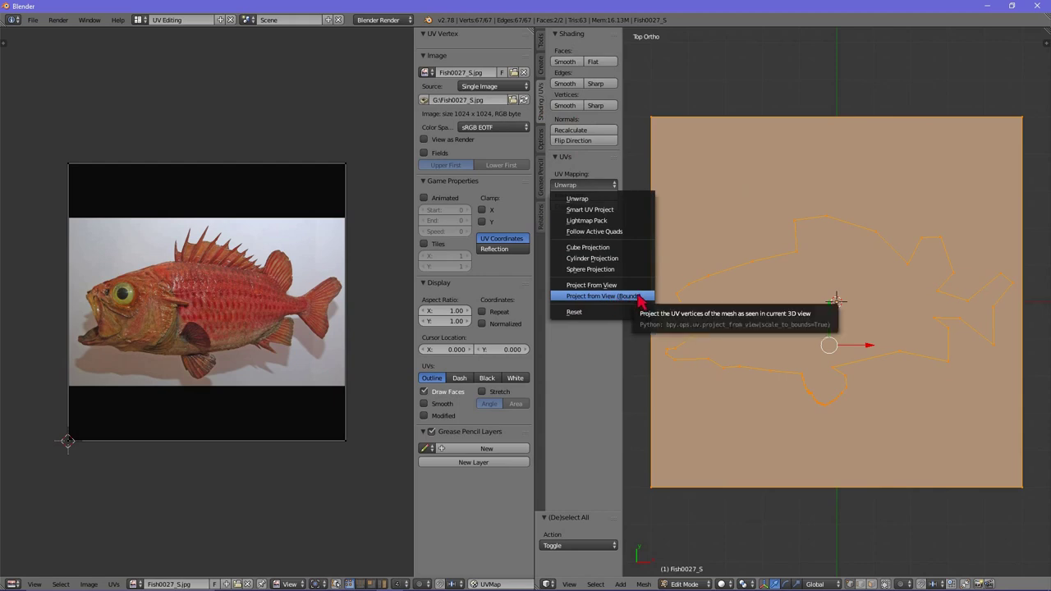
{"action": "left_click", "coordinate": [641, 297]}
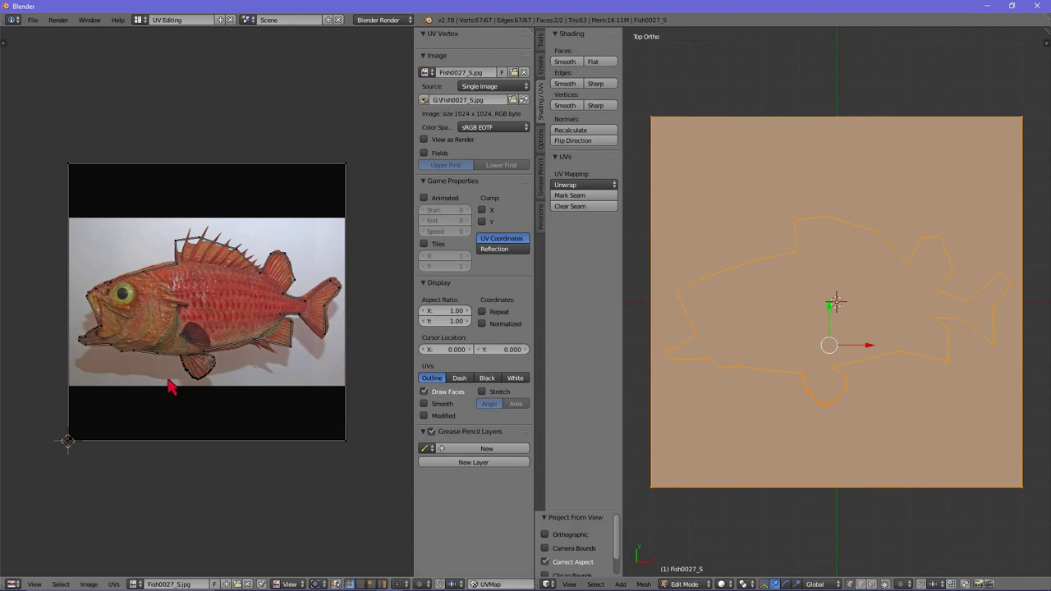
- Zoom in on the UV editor to check the outline along the lower fin
{"action": "scroll", "coordinate": [190, 390], "scroll_direction": "up", "scroll_amount": 1}
{"action": "scroll", "coordinate": [197, 411], "scroll_direction": "up", "scroll_amount": 1}
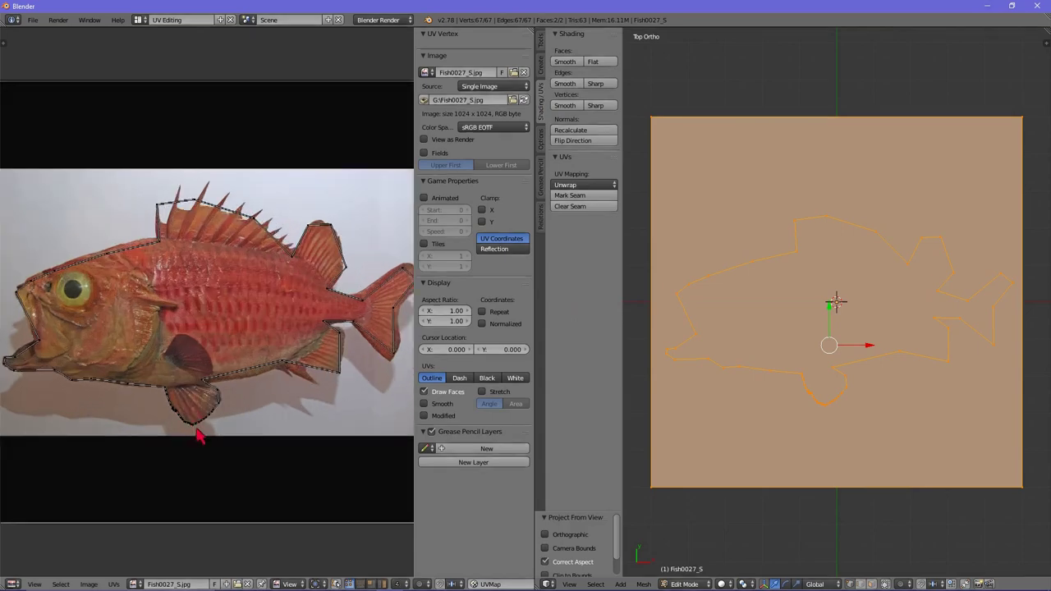
{"action": "scroll", "coordinate": [205, 460], "scroll_direction": "up", "scroll_amount": 2}
{"action": "scroll", "coordinate": [206, 517], "scroll_direction": "up", "scroll_amount": 1}
{"action": "middle_click_drag", "start_coordinate": [188, 522], "coordinate": [254, 296]}
{"action": "scroll", "coordinate": [271, 304], "scroll_direction": "up", "scroll_amount": 2}
{"action": "scroll", "coordinate": [329, 291], "scroll_direction": "up", "scroll_amount": 2}
{"action": "scroll", "coordinate": [337, 286], "scroll_direction": "up", "scroll_amount": 1}
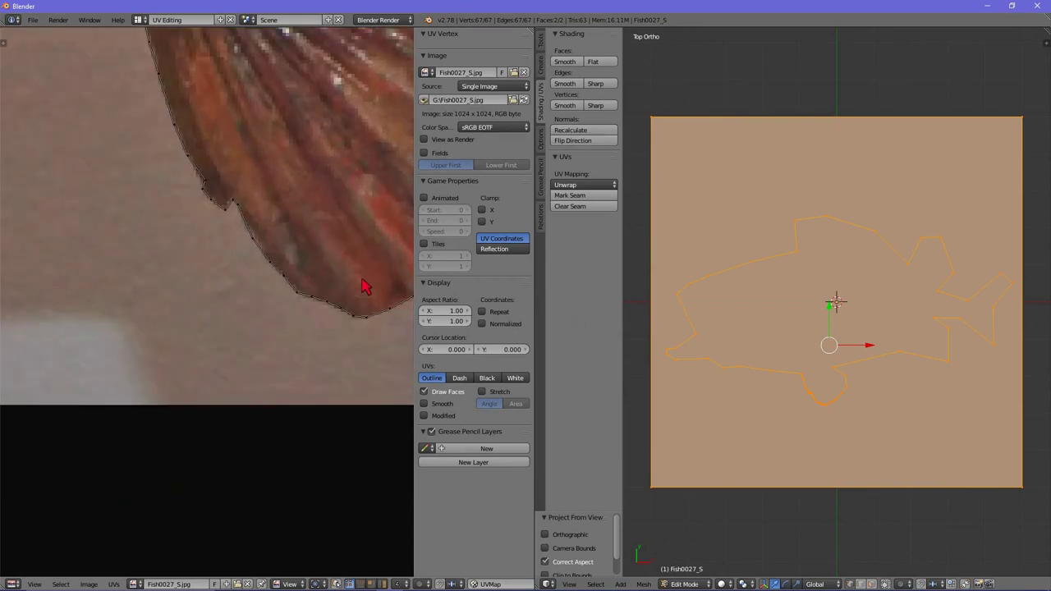
{"action": "scroll", "coordinate": [363, 287], "scroll_direction": "up", "scroll_amount": 2}
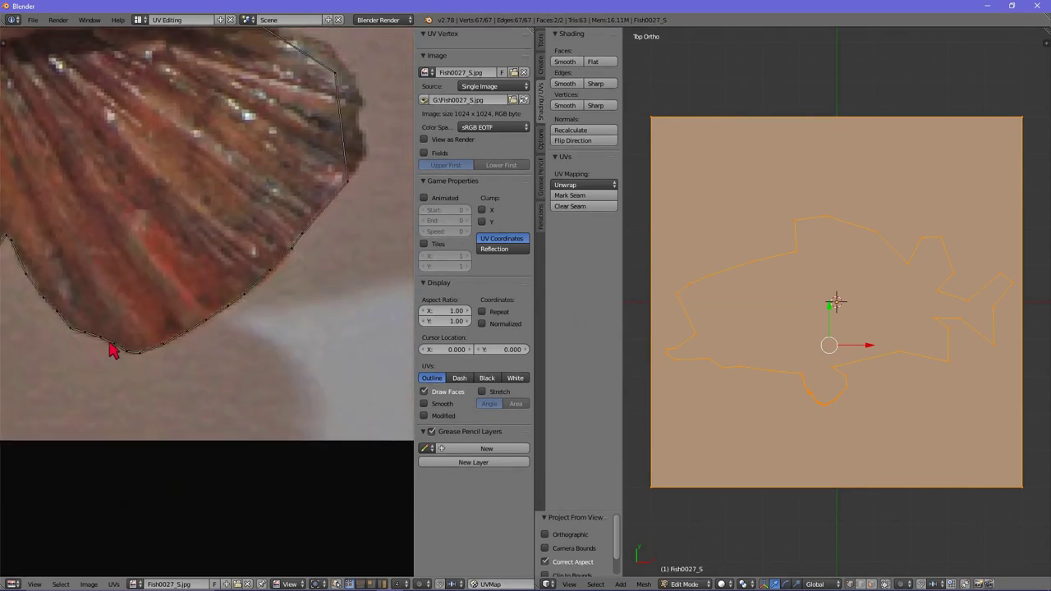
{"action": "mouse_move", "coordinate": [56, 293]}
{"action": "middle_mouse_down"}
{"action": "mouse_move", "coordinate": [181, 322]}
{"action": "mouse_move", "coordinate": [188, 312]}
{"action": "middle_mouse_up"}
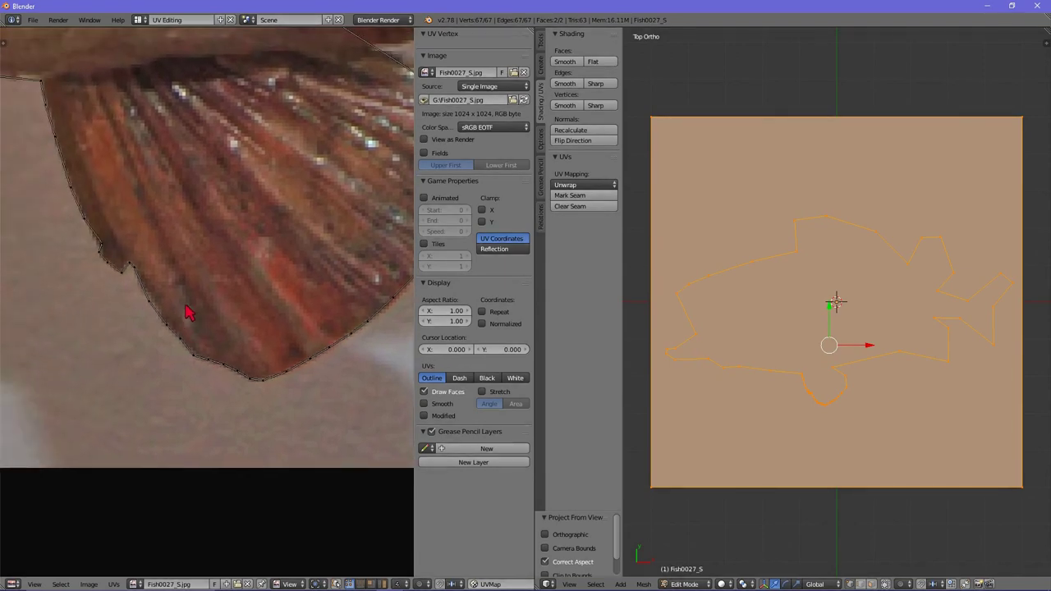
{"action": "middle_click_drag", "start_coordinate": [119, 222], "coordinate": [190, 269]}
{"action": "scroll", "coordinate": [193, 268], "scroll_direction": "down", "scroll_amount": 2}
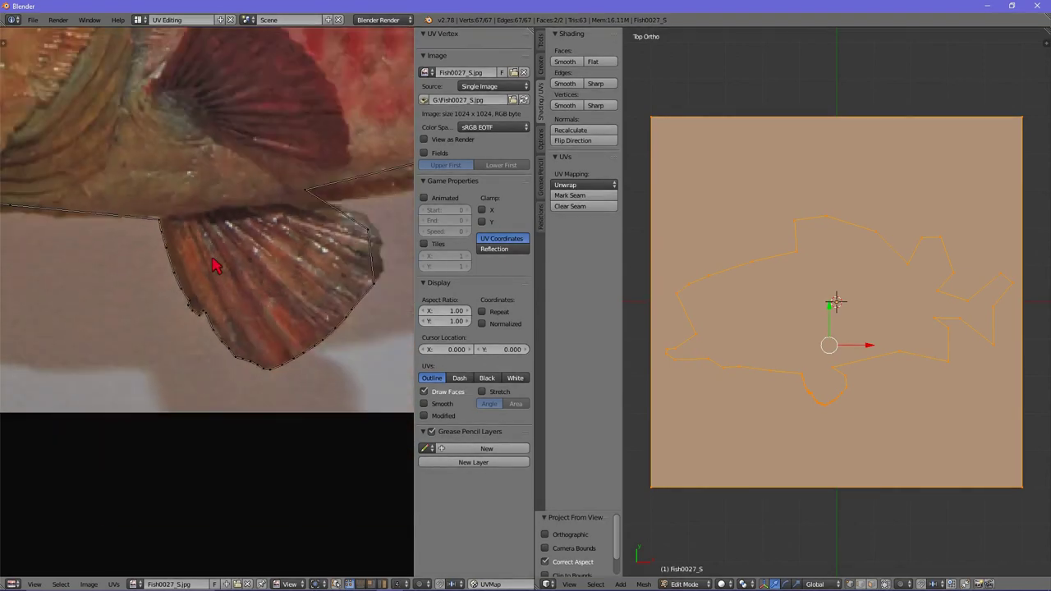
{"action": "scroll", "coordinate": [211, 265], "scroll_direction": "down", "scroll_amount": 4}
{"action": "scroll", "coordinate": [215, 267], "scroll_direction": "down", "scroll_amount": 2}
{"action": "scroll", "coordinate": [214, 263], "scroll_direction": "up", "scroll_amount": 1}
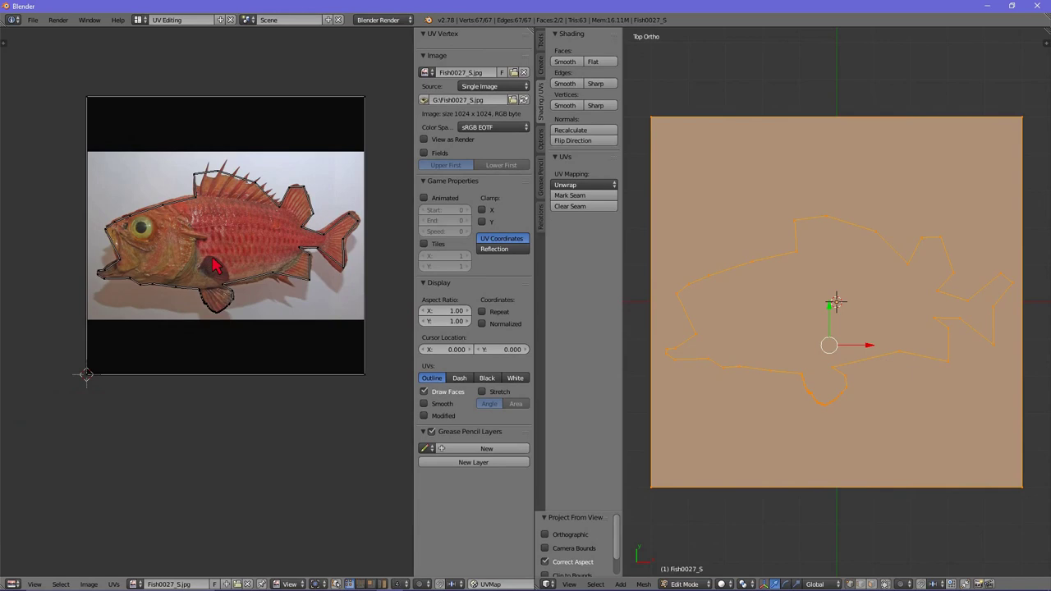
- Select only the fish-shaped face and project its UVs with Project from View (Bounds)
{"action": "left_click", "coordinate": [573, 187]}
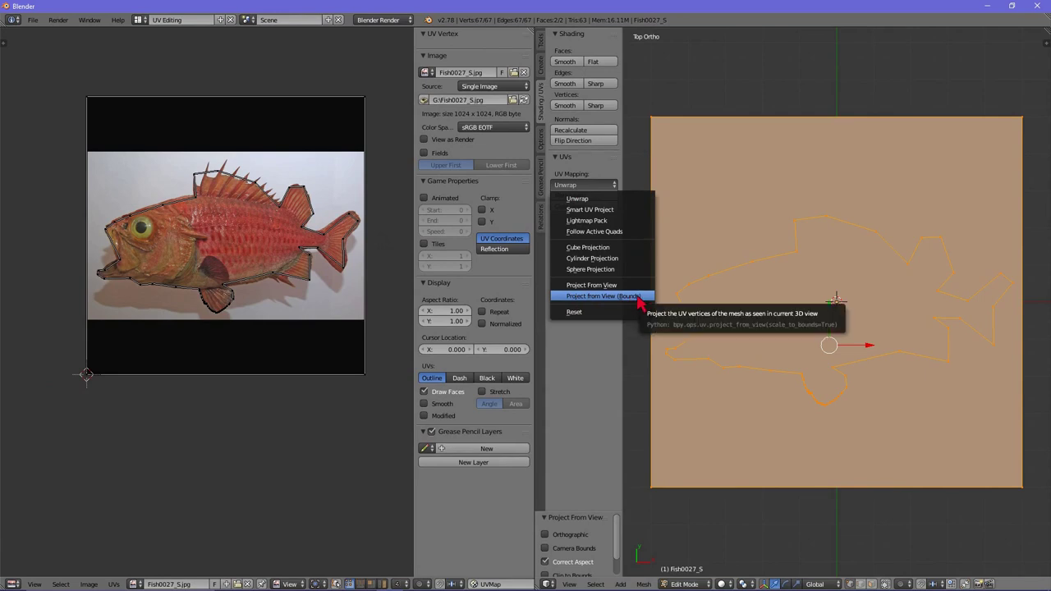
{"action": "left_click", "coordinate": [633, 297]}
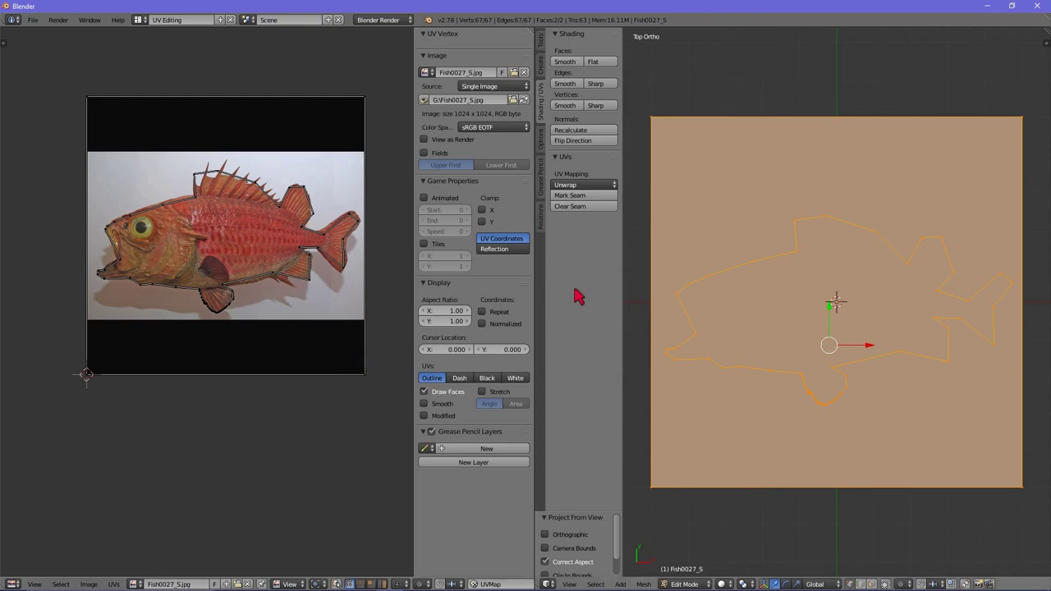
{"action": "right_click", "coordinate": [694, 291]}
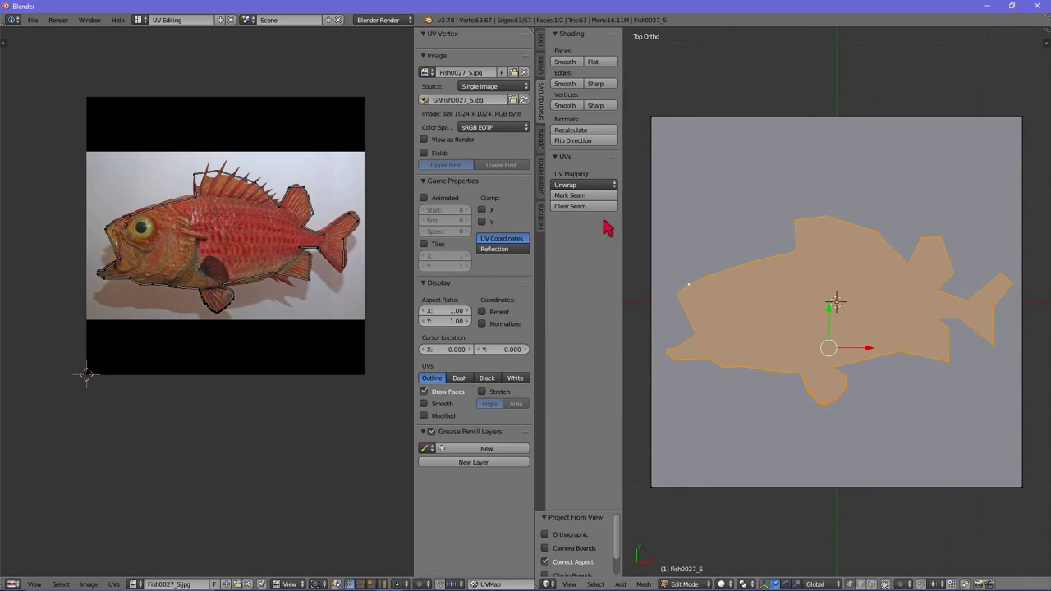
{"action": "left_click", "coordinate": [581, 186]}
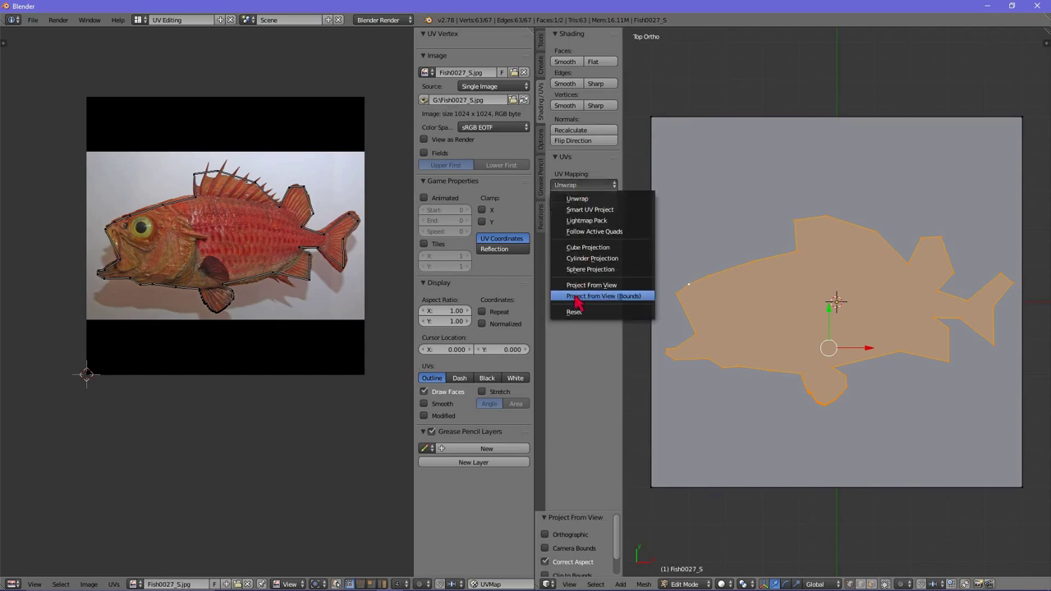
{"action": "left_click", "coordinate": [632, 304]}
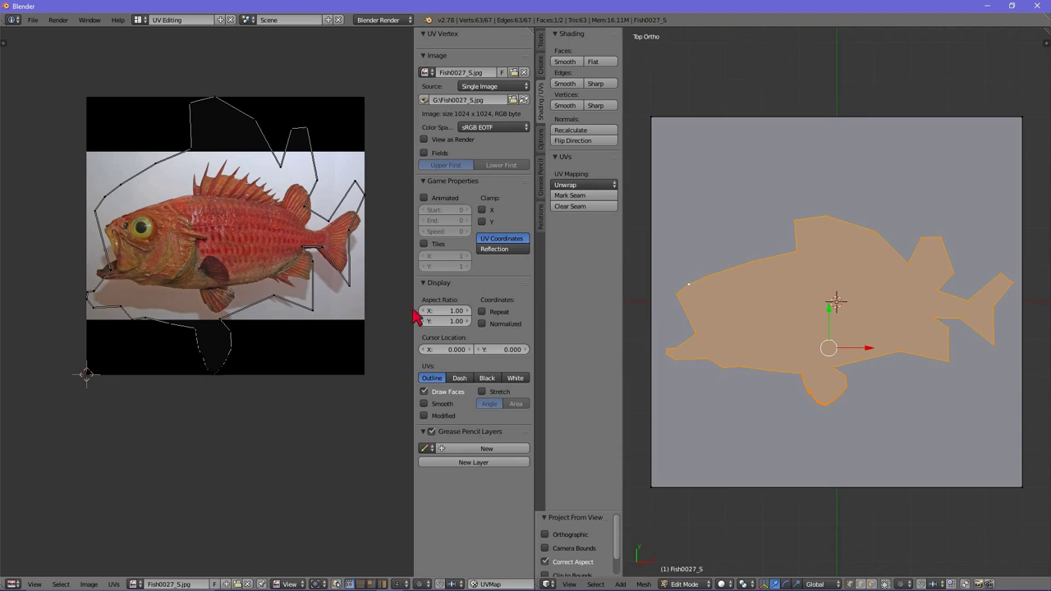
- Select the entire mesh including the plane and re-project with Project from View (Bounds)
{"action": "key", "text": "a"}
{"action": "key", "text": "a"}
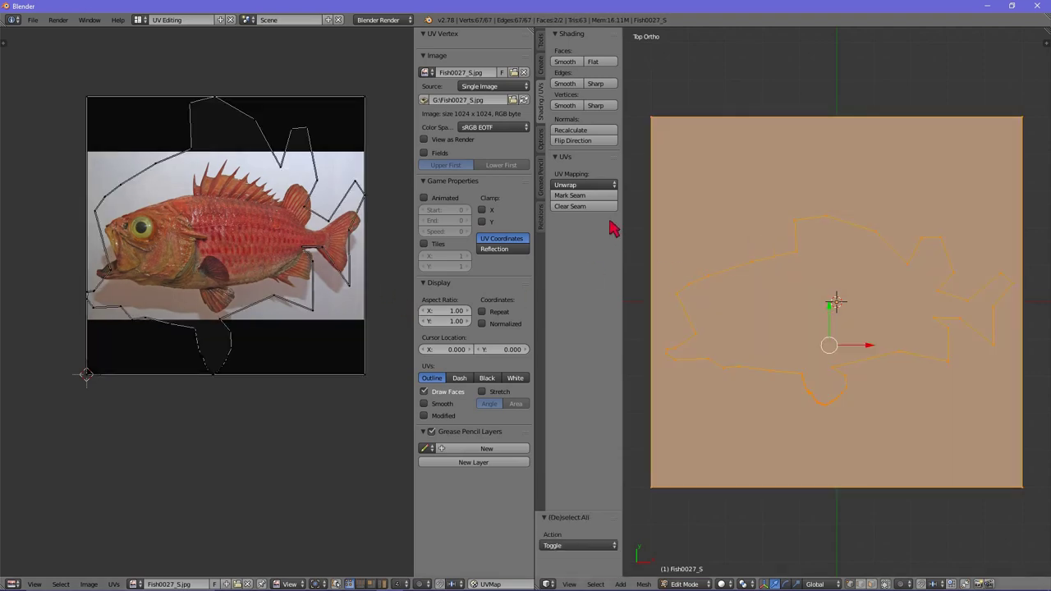
{"action": "left_click", "coordinate": [601, 185]}
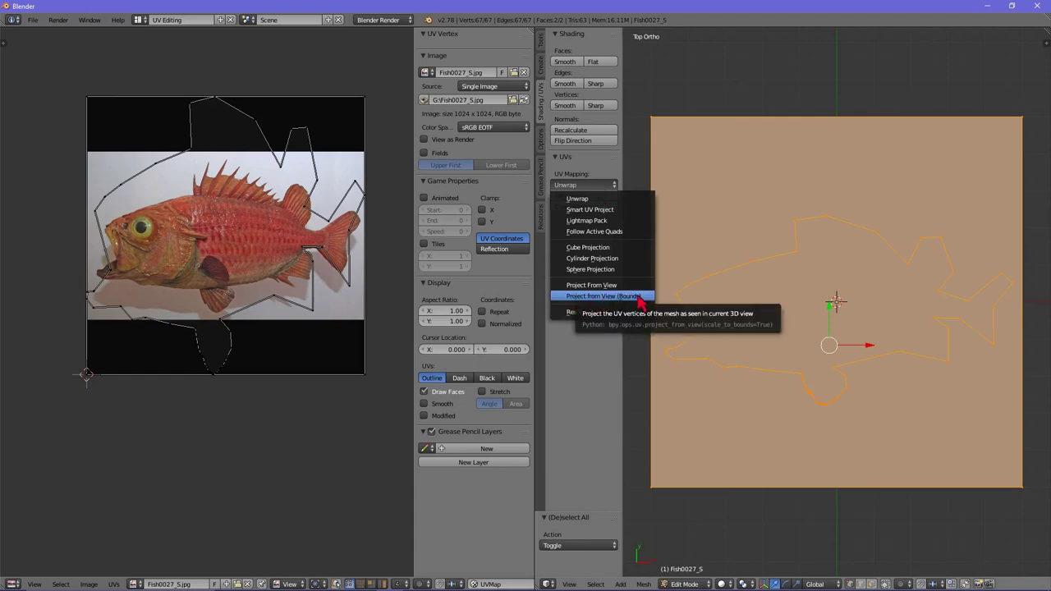
{"action": "left_click", "coordinate": [638, 296]}
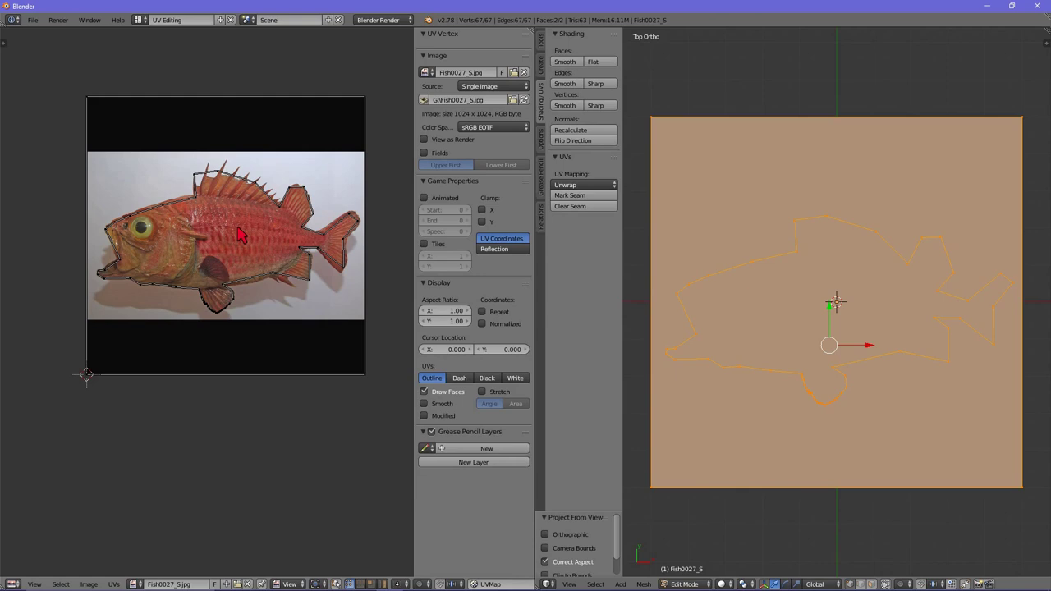
- Alternate between Project From View and Project from View (Bounds), finishing with Bounds
{"action": "left_click", "coordinate": [575, 187]}
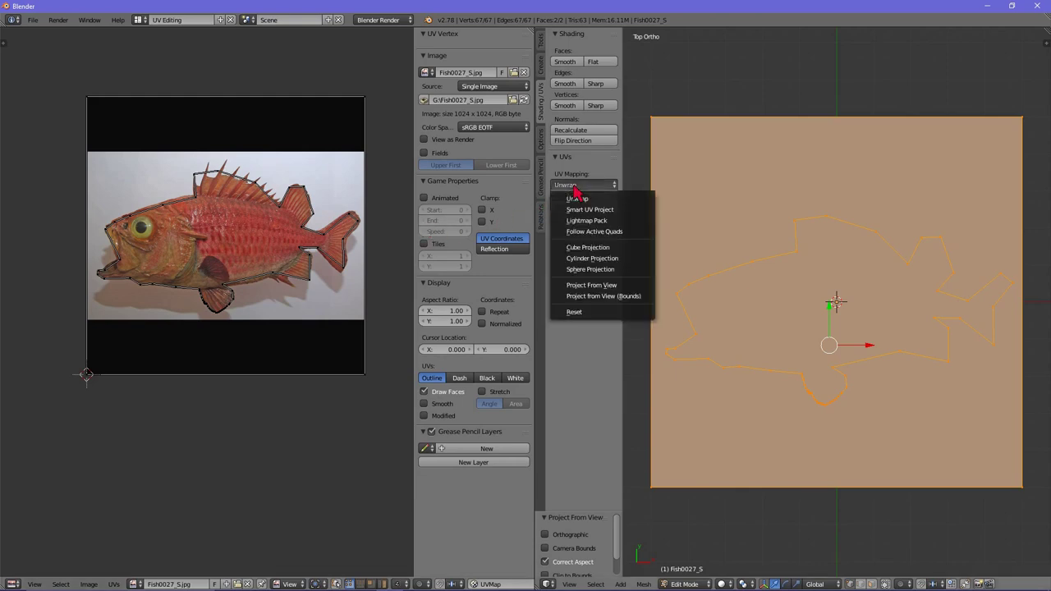
{"action": "left_click", "coordinate": [595, 287]}
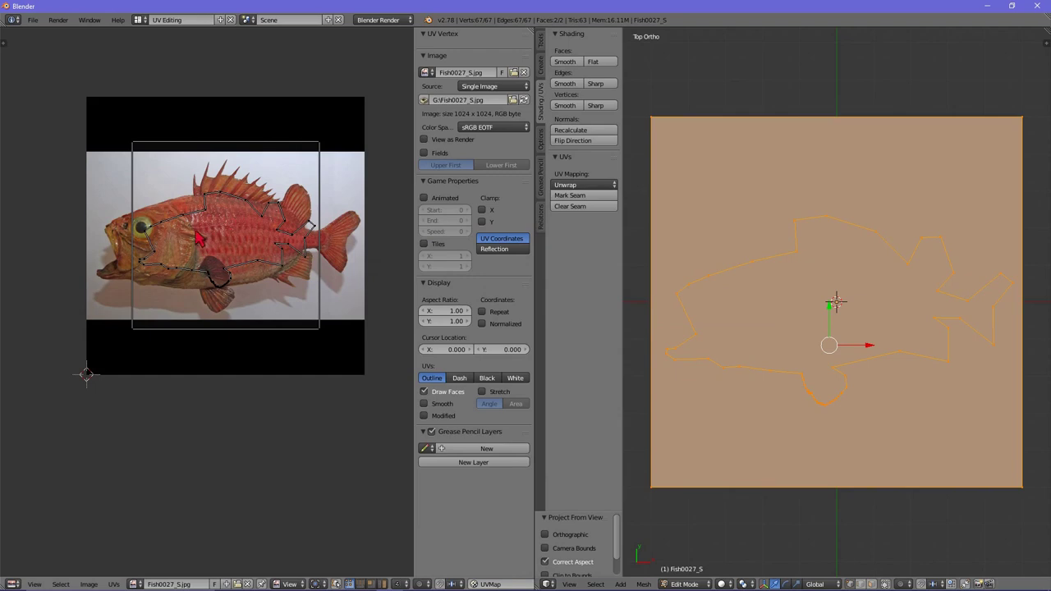
{"action": "scroll", "coordinate": [807, 301], "scroll_direction": "up", "scroll_amount": 2}
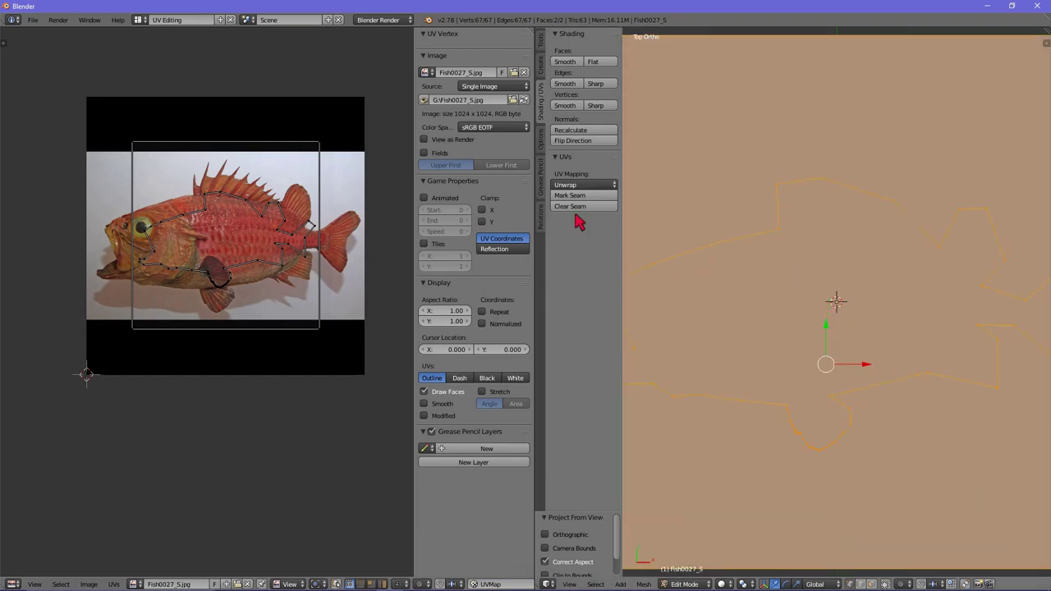
{"action": "left_click", "coordinate": [587, 186]}
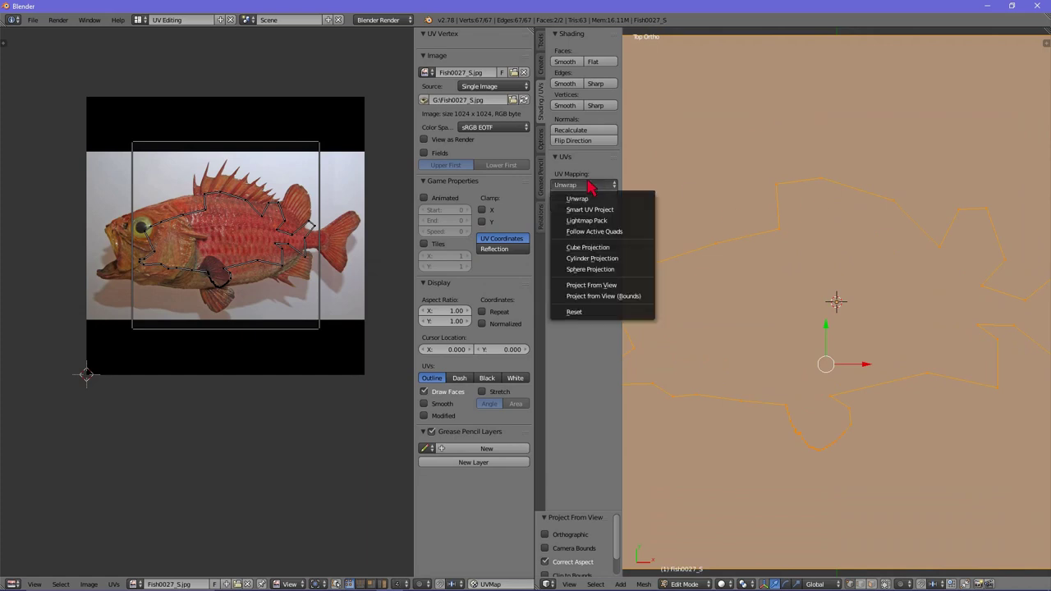
{"action": "left_click", "coordinate": [604, 295]}
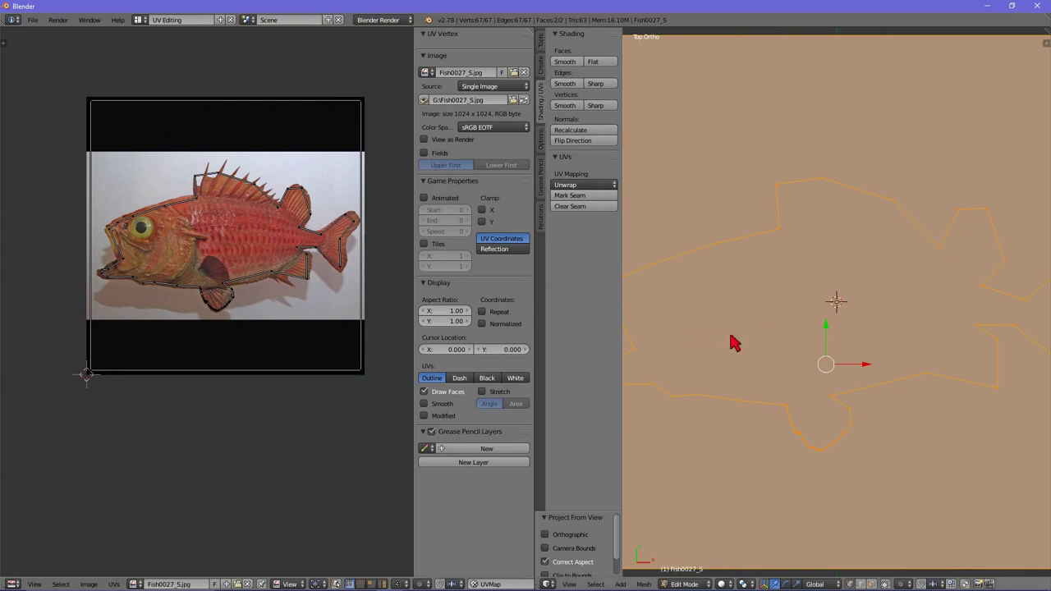
{"action": "scroll", "coordinate": [783, 320], "scroll_direction": "up", "scroll_amount": 1}
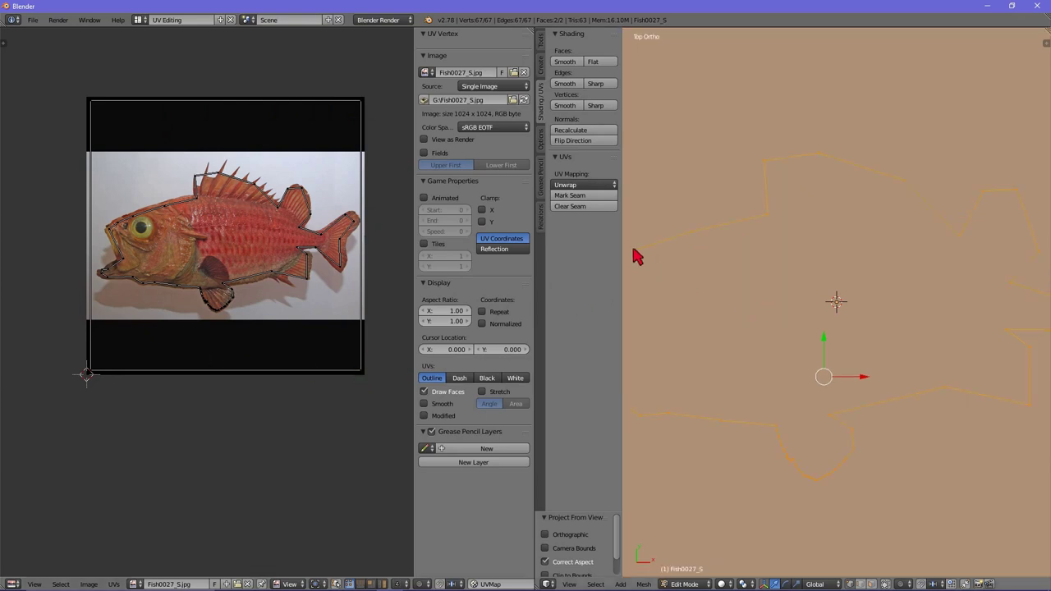
{"action": "left_click", "coordinate": [586, 186]}
{"action": "left_click", "coordinate": [588, 284]}
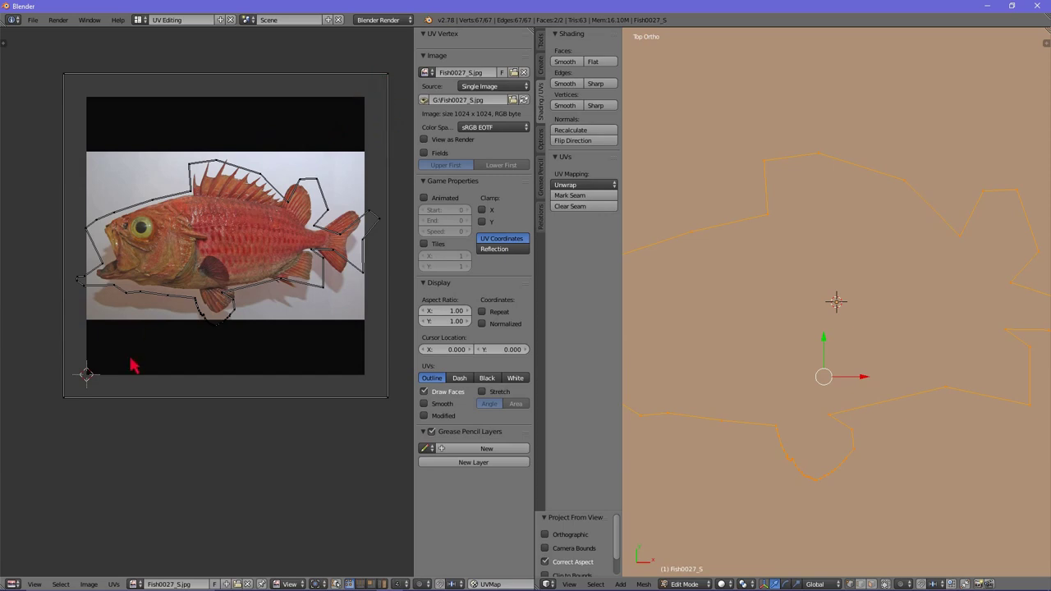
{"action": "left_click", "coordinate": [575, 186]}
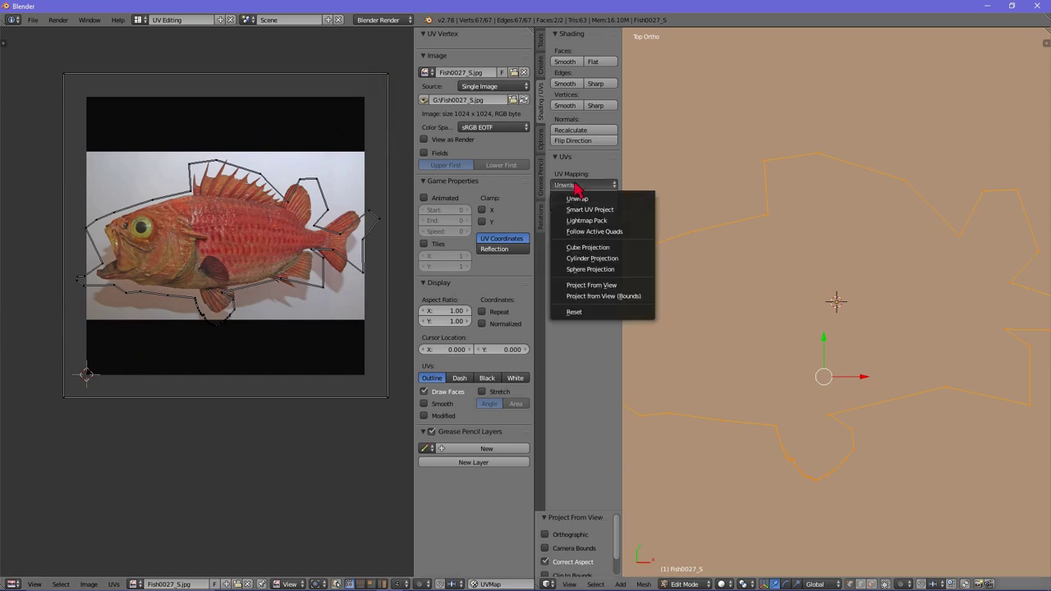
{"action": "left_click", "coordinate": [633, 297]}
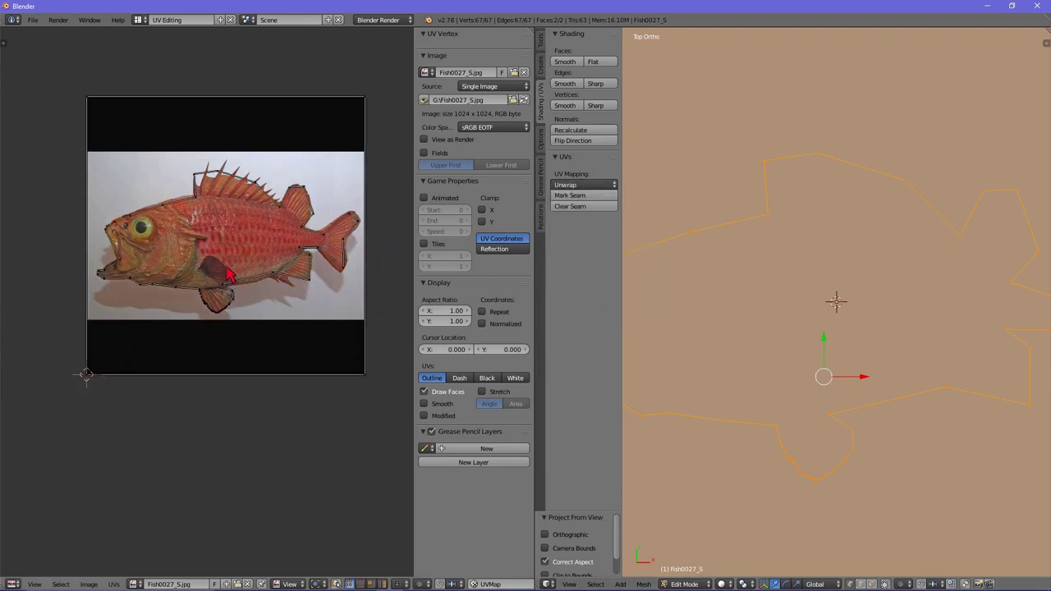
- Test Project from View (Bounds) from a tilted view of the plane
{"action": "scroll", "coordinate": [792, 300], "scroll_direction": "down", "scroll_amount": 1}
{"action": "scroll", "coordinate": [792, 301], "scroll_direction": "down", "scroll_amount": 2}
{"action": "scroll", "coordinate": [792, 302], "scroll_direction": "down", "scroll_amount": 1}
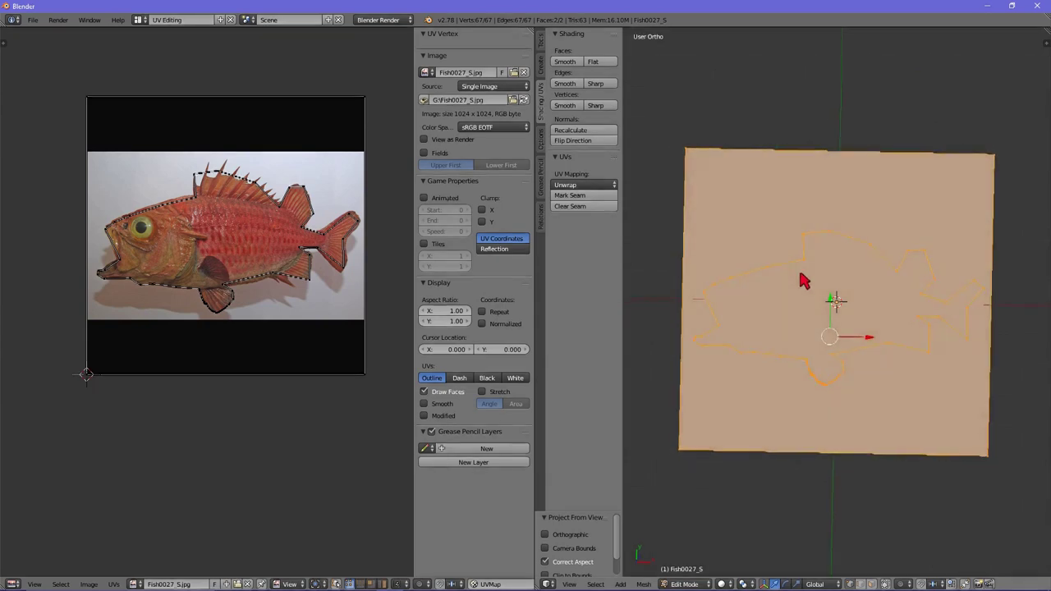
{"action": "mouse_move", "coordinate": [802, 282]}
{"action": "middle_mouse_down"}
{"action": "mouse_move", "coordinate": [781, 241]}
{"action": "mouse_move", "coordinate": [791, 205]}
{"action": "middle_mouse_up"}
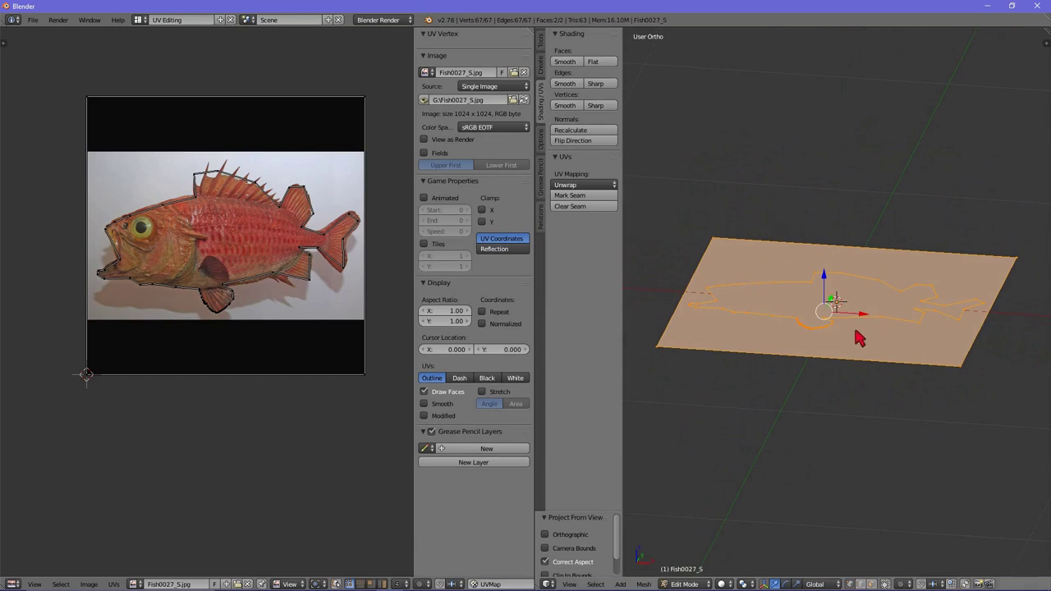
{"action": "left_click", "coordinate": [584, 185]}
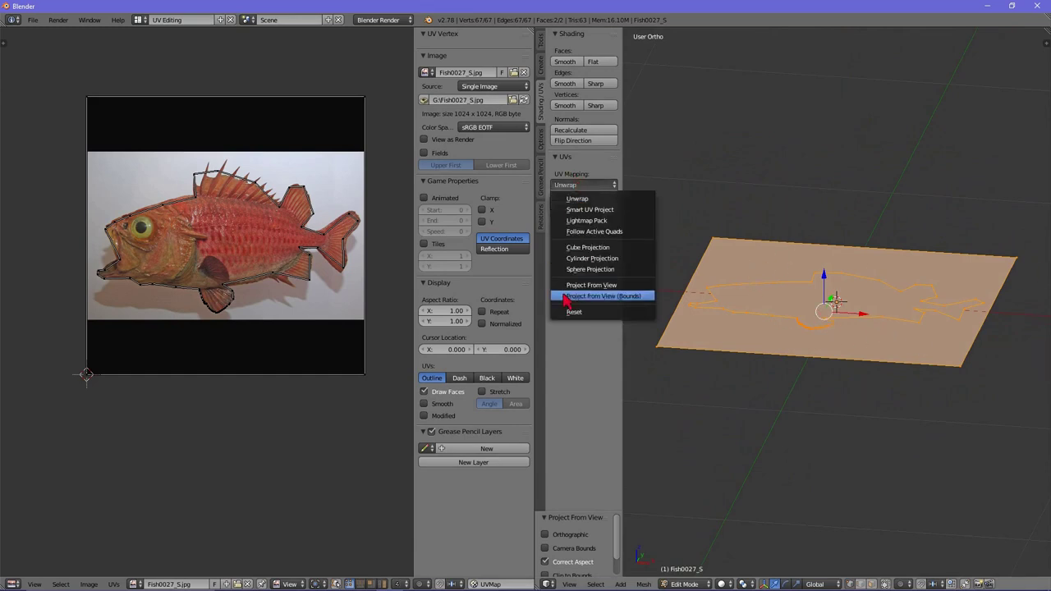
{"action": "left_click", "coordinate": [631, 296]}
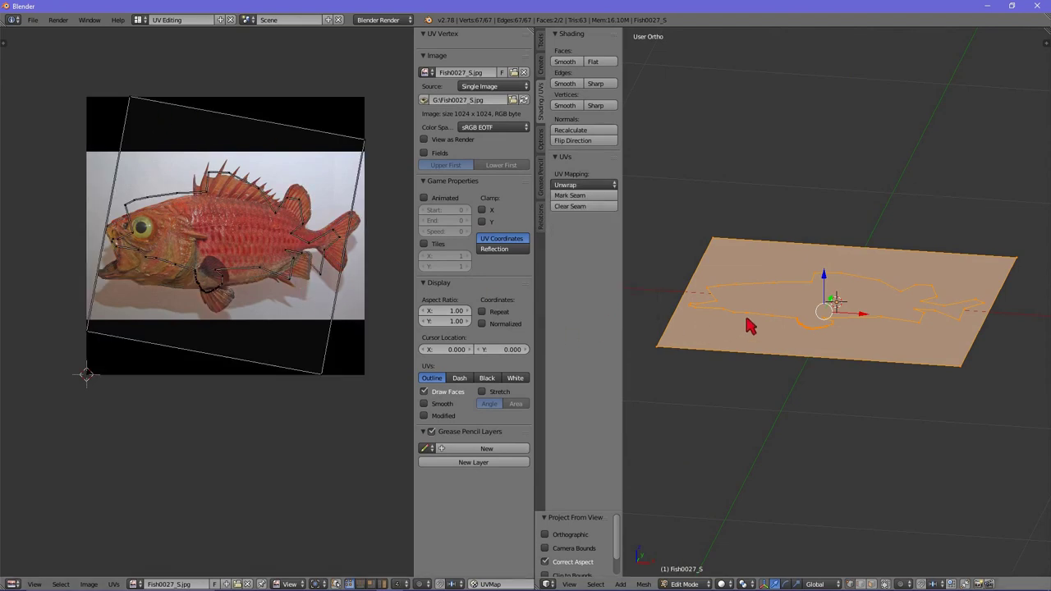
- Re-project Project from View (Bounds) from top view, then switch to the Default layout
{"action": "key", "text": "KP_7"}
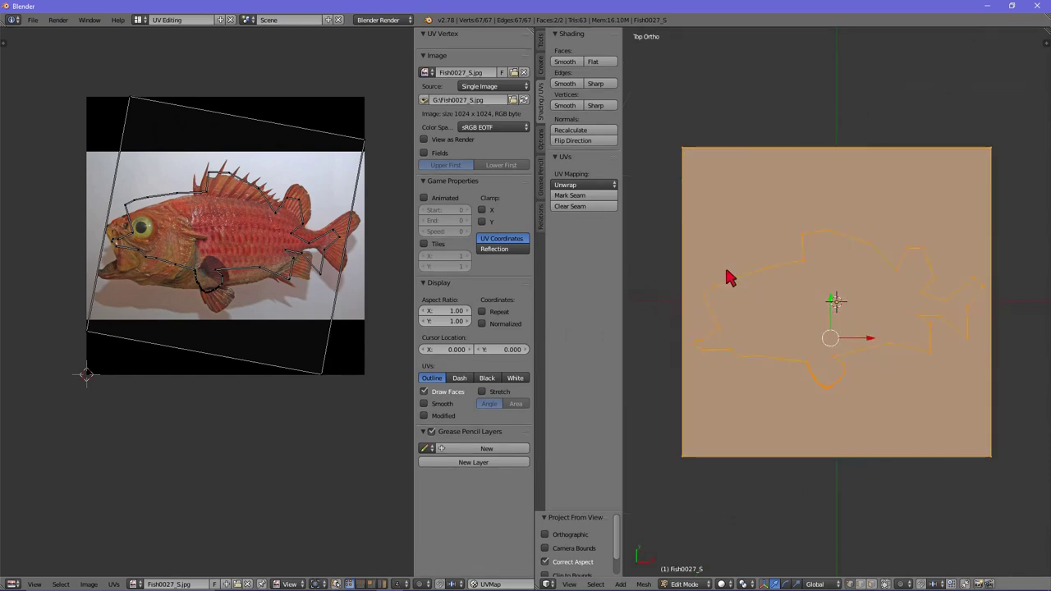
{"action": "left_click", "coordinate": [575, 186]}
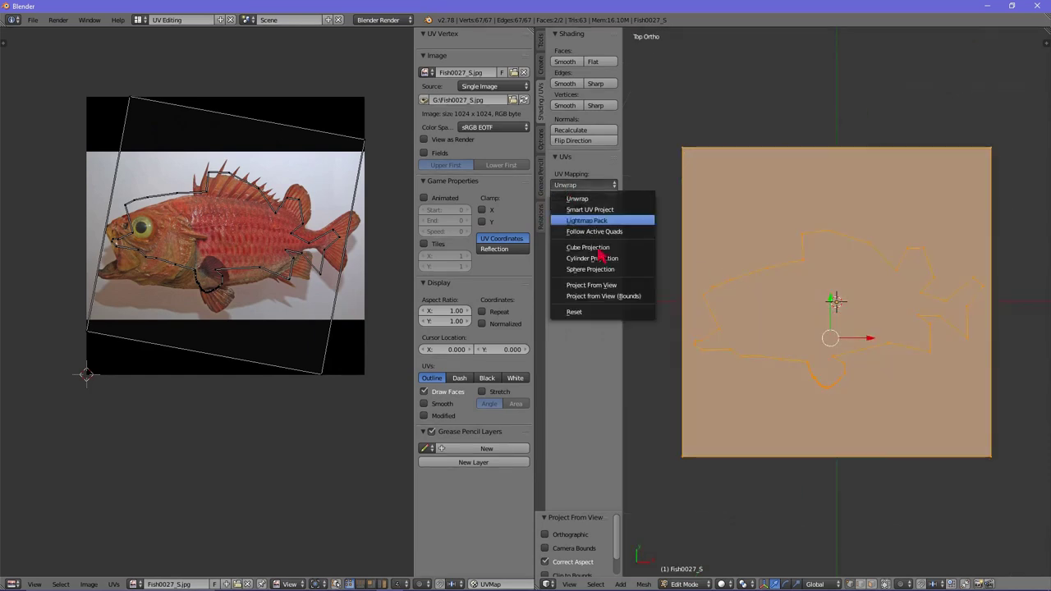
{"action": "left_click", "coordinate": [598, 298]}
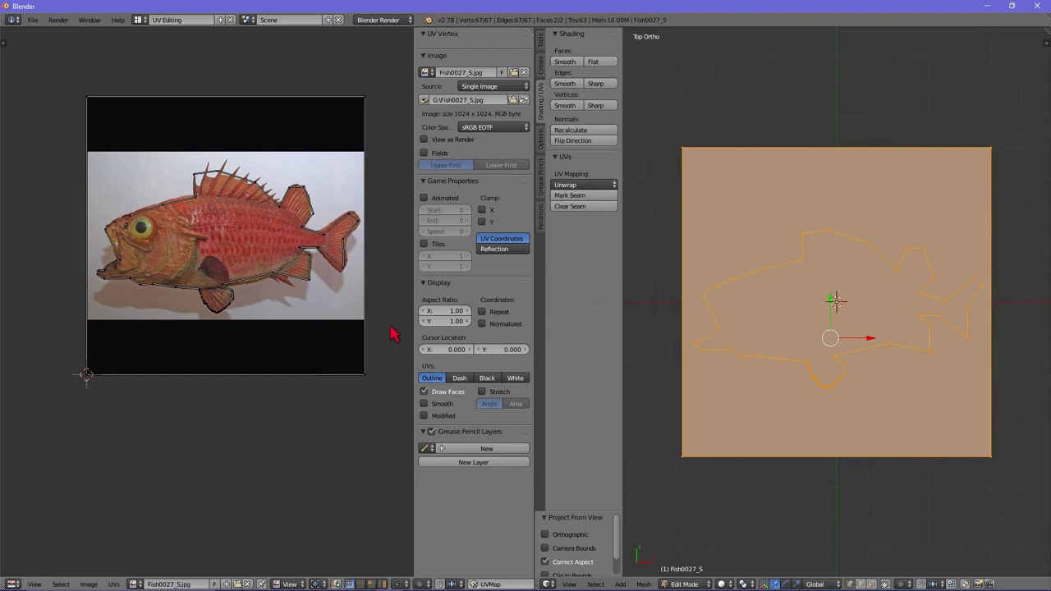
{"action": "left_click", "coordinate": [138, 19]}
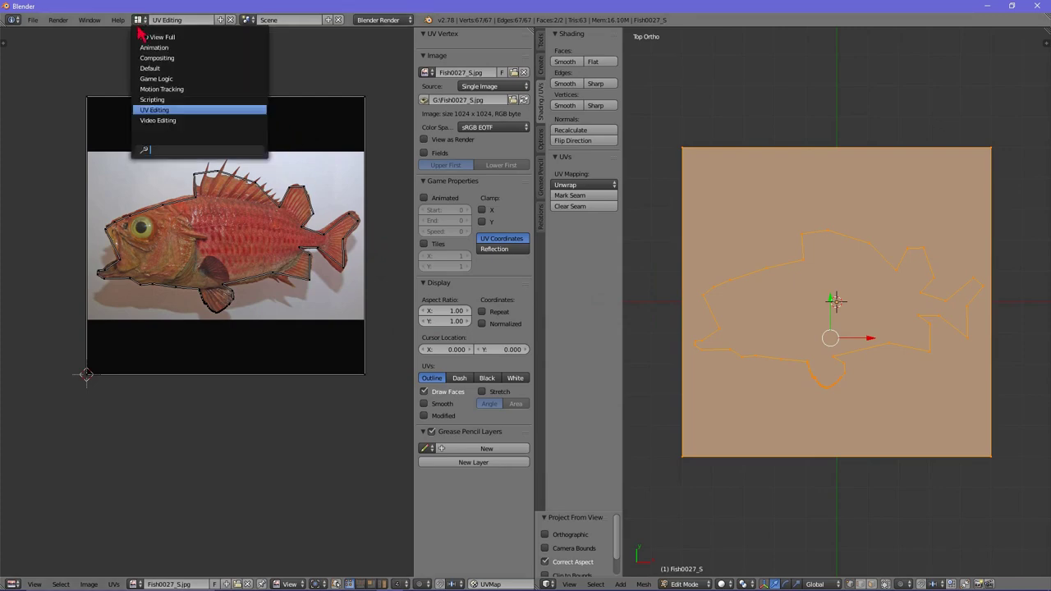
{"action": "left_click", "coordinate": [151, 72]}
- Delete the plane's four corner vertices, keeping the textured fish face, and return to Object Mode
{"action": "middle_click_drag", "start_coordinate": [487, 335], "coordinate": [525, 289]}
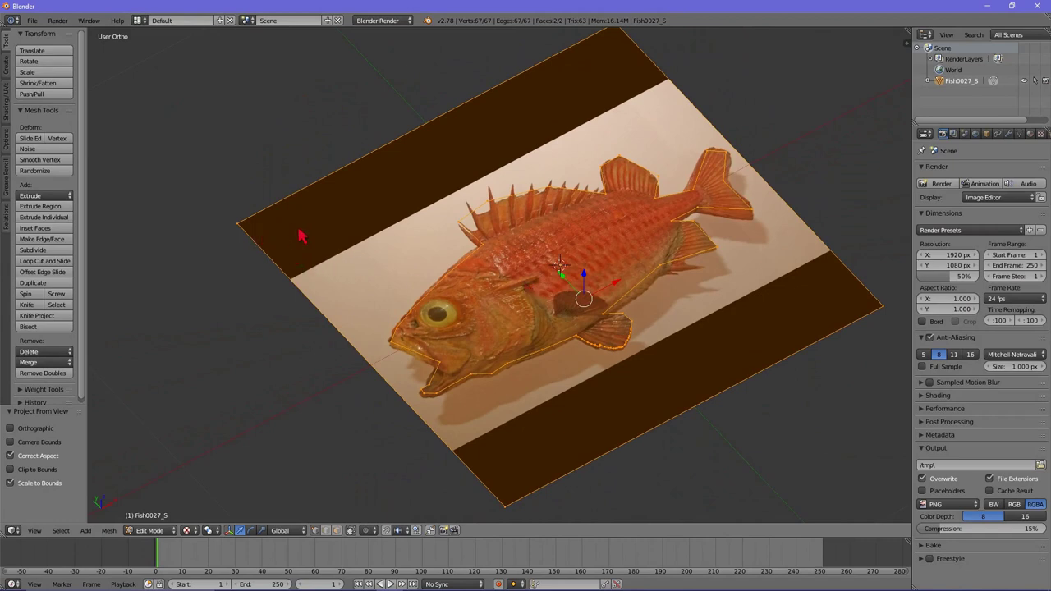
{"action": "right_click", "coordinate": [243, 230]}
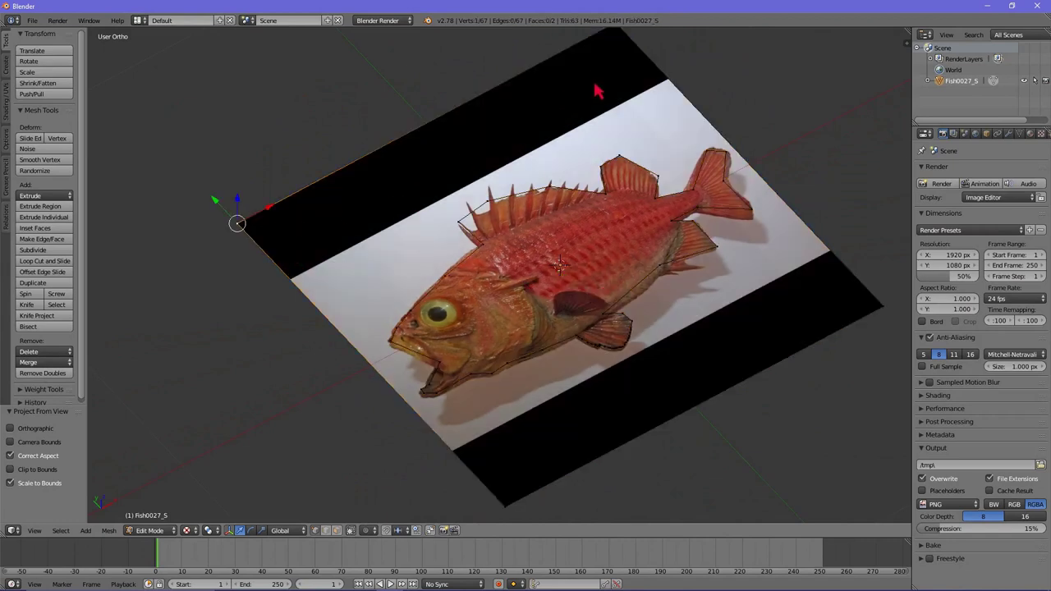
{"action": "scroll", "coordinate": [599, 93], "scroll_direction": "down", "scroll_amount": 1}
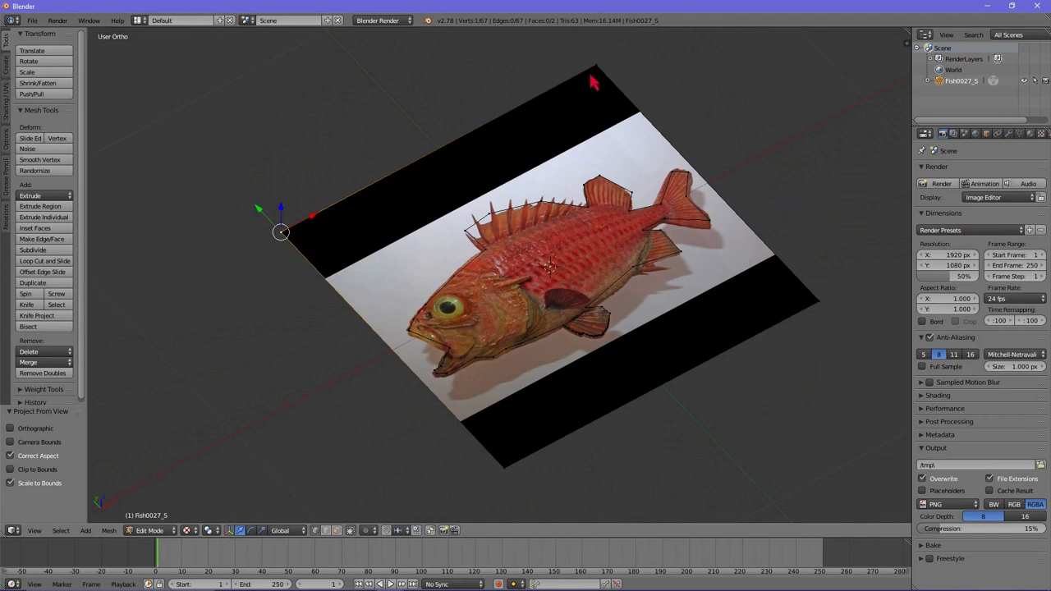
{"action": "right_click", "coordinate": [593, 72], "text": "shift"}
{"action": "right_click", "coordinate": [817, 300], "text": "shift"}
{"action": "right_click", "coordinate": [504, 466], "text": "shift"}
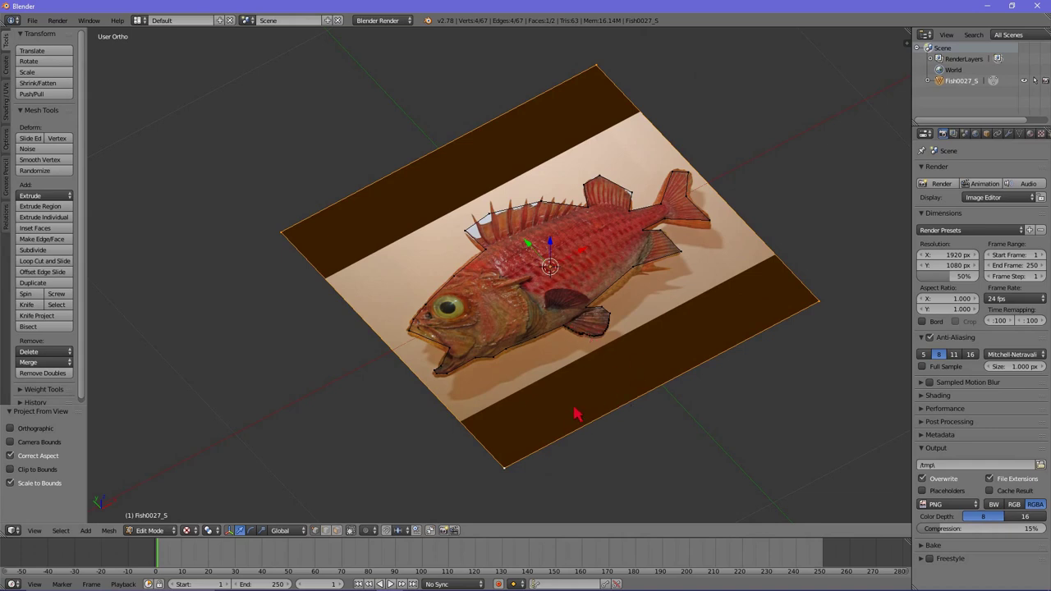
{"action": "key", "text": "x"}
{"action": "left_click", "coordinate": [478, 391]}
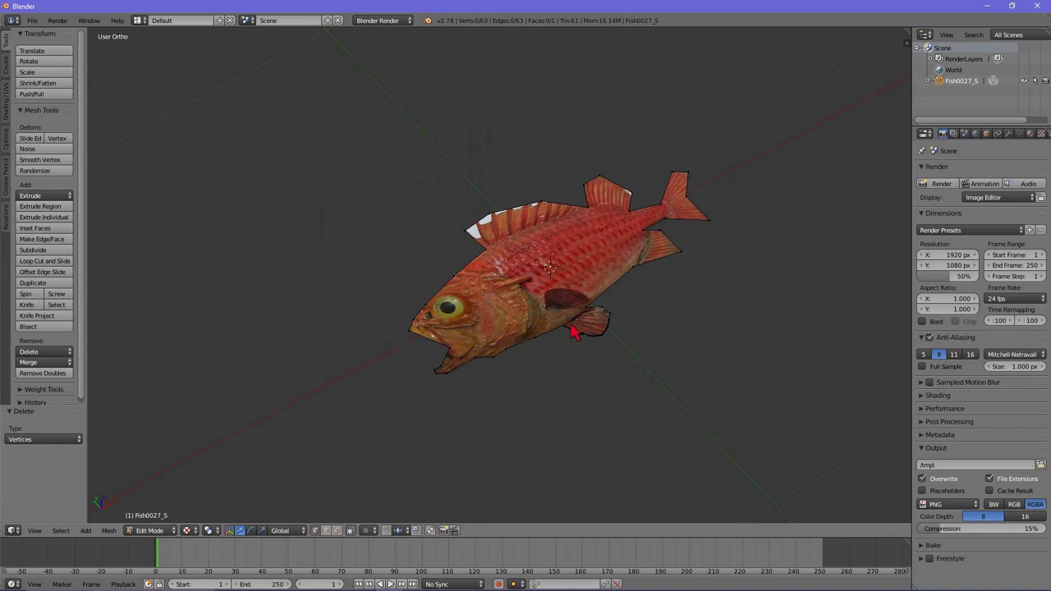
{"action": "middle_click_drag", "start_coordinate": [575, 331], "coordinate": [557, 334]}
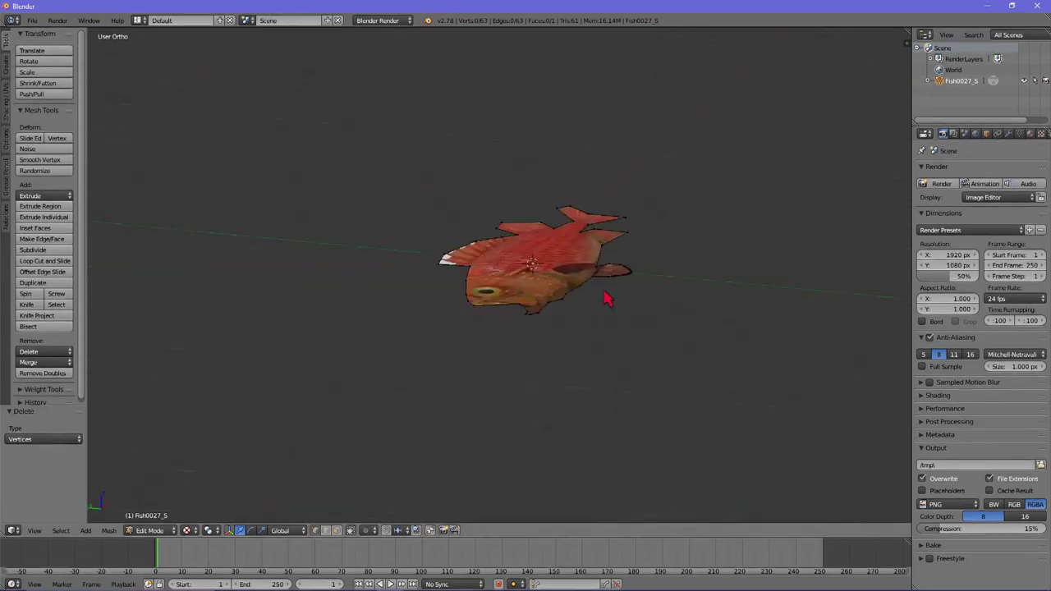
{"action": "key", "text": "Tab"}
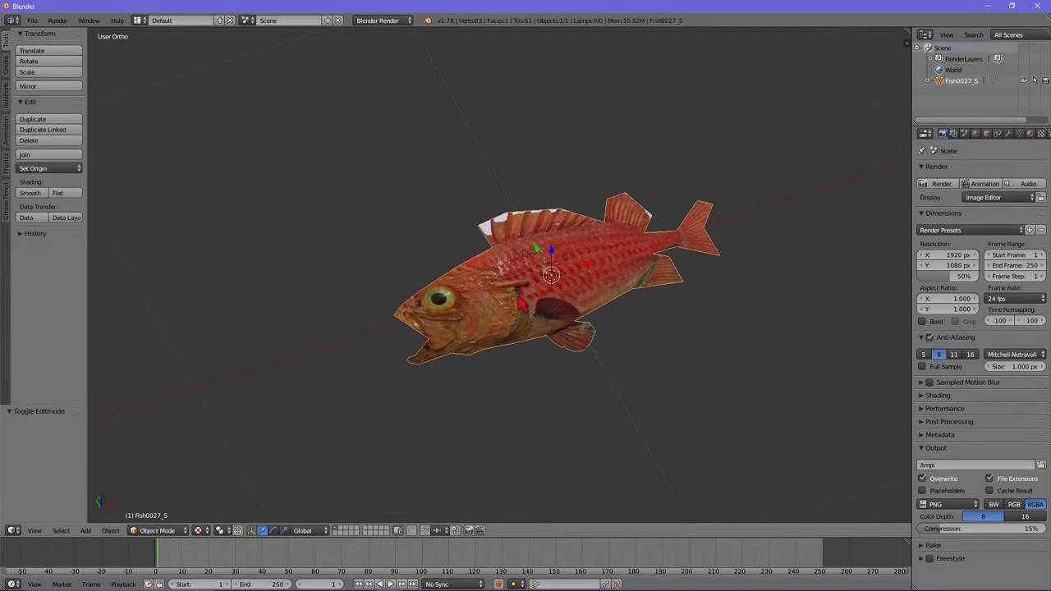
- Add a Solidify modifier to the fish, thicken it, and apply it
{"action": "mouse_move", "coordinate": [518, 304]}
{"action": "middle_mouse_down"}
{"action": "mouse_move", "coordinate": [589, 257]}
{"action": "mouse_move", "coordinate": [535, 295]}
{"action": "middle_mouse_up"}
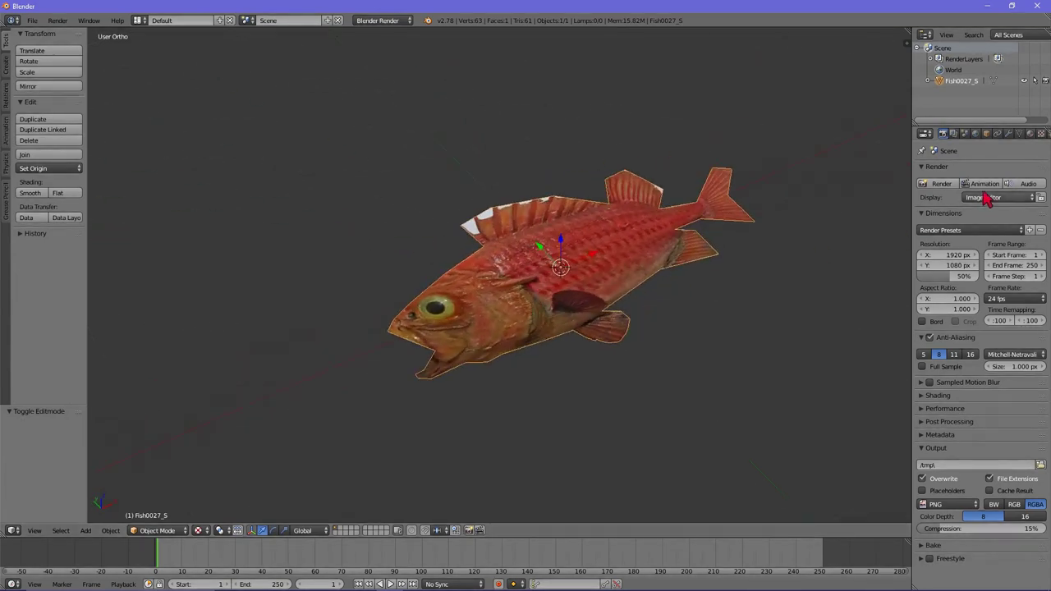
{"action": "left_click", "coordinate": [1008, 135]}
{"action": "left_click", "coordinate": [958, 172]}
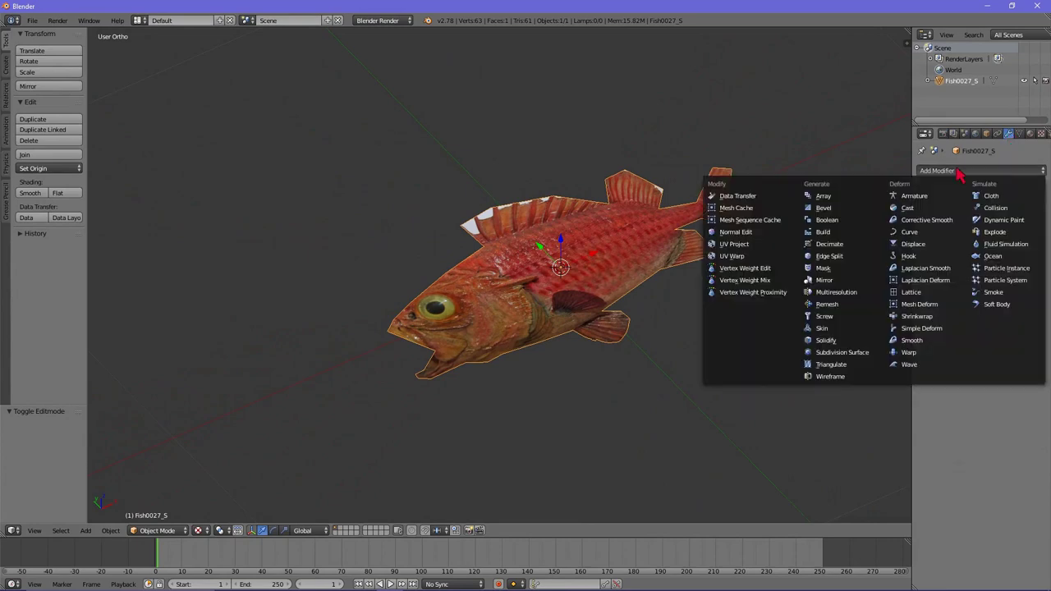
{"action": "left_click", "coordinate": [824, 340]}
{"action": "left_click_drag", "start_coordinate": [945, 222], "coordinate": [963, 224]}
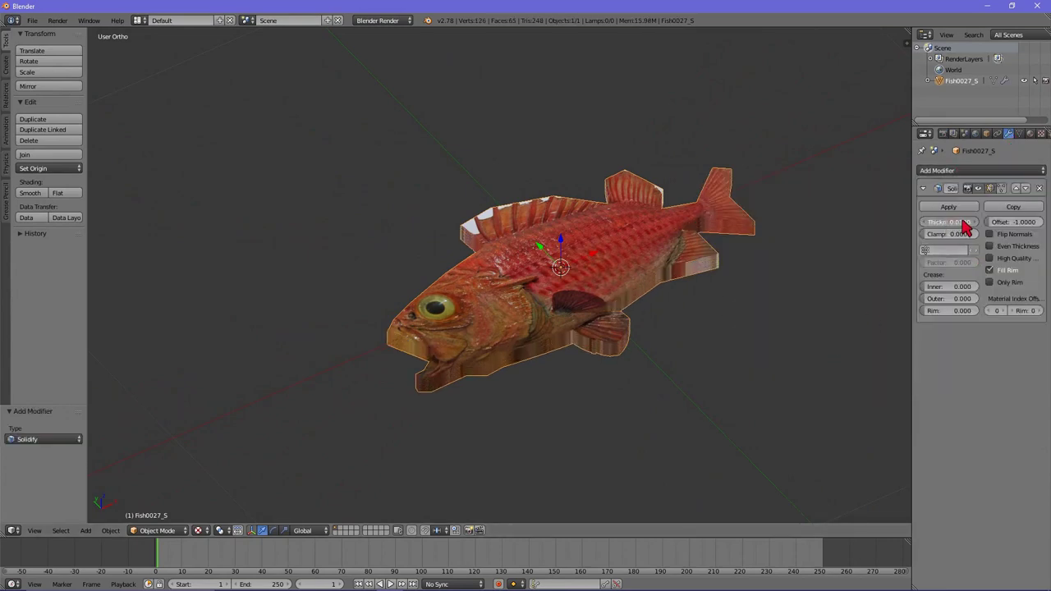
{"action": "left_click", "coordinate": [946, 207]}
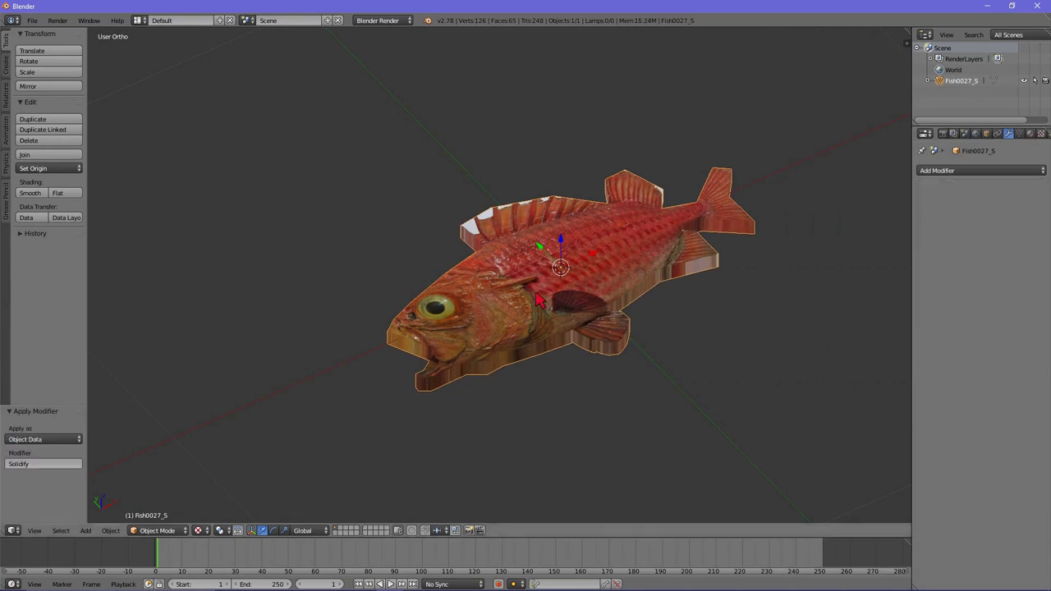
- Enter Edit Mode on the solid fish and view it from the side, head on the left
{"action": "key", "text": "Tab"}
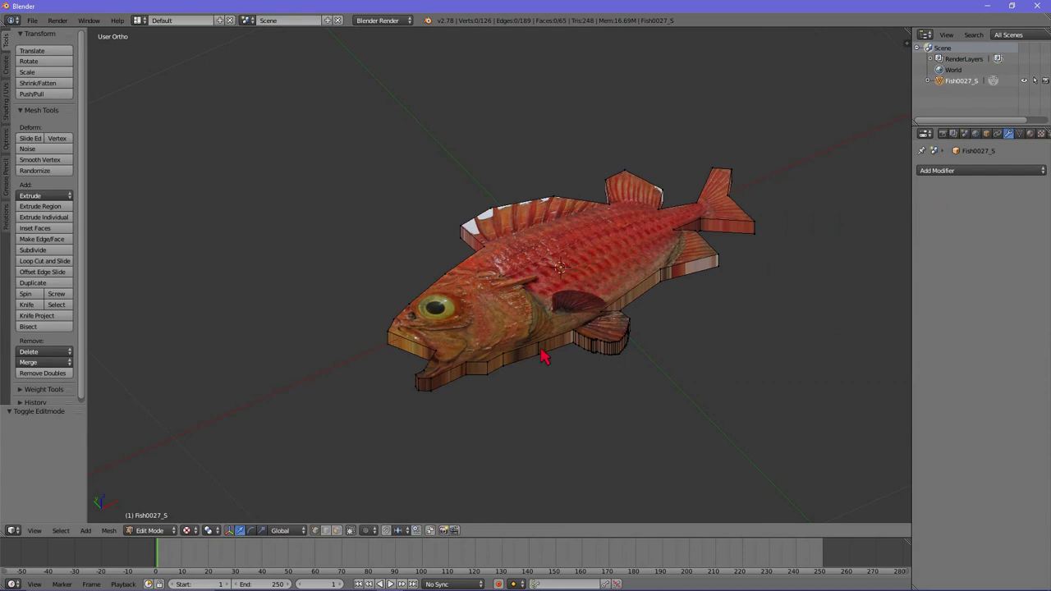
{"action": "key", "text": "Tab"}
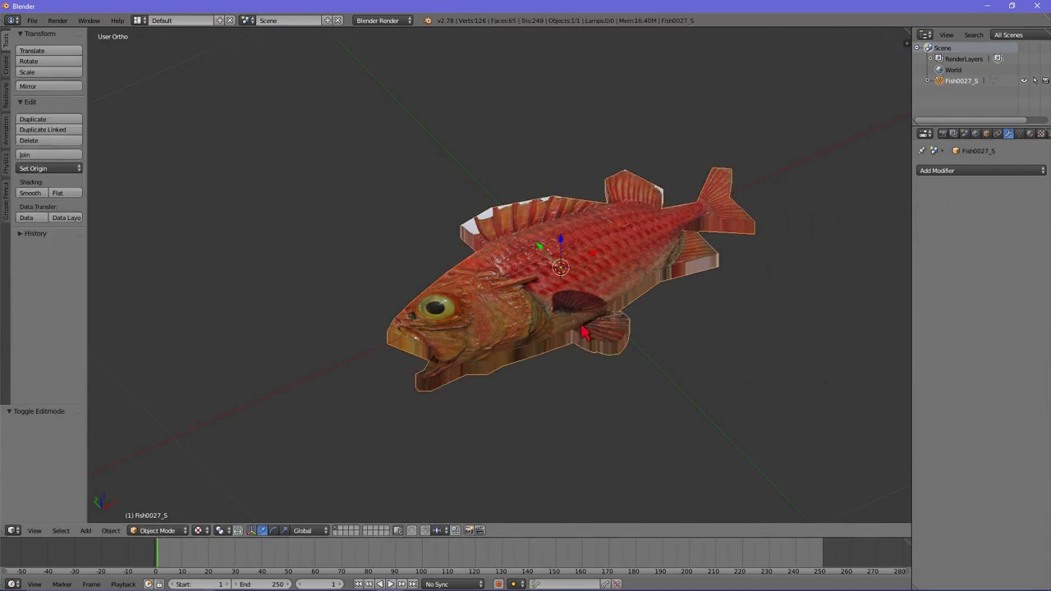
{"action": "middle_click_drag", "start_coordinate": [582, 332], "coordinate": [534, 322]}
{"action": "scroll", "coordinate": [534, 323], "scroll_direction": "up", "scroll_amount": 2}
{"action": "key", "text": "Tab"}
{"action": "scroll", "coordinate": [505, 339], "scroll_direction": "up", "scroll_amount": 2}
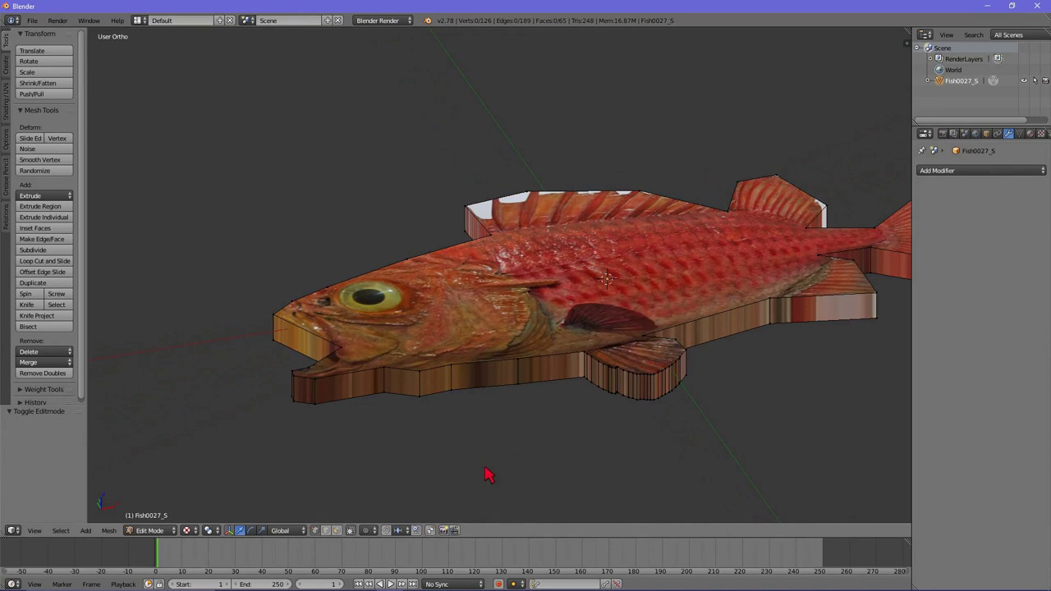
{"action": "mouse_move", "coordinate": [751, 363]}
{"action": "middle_mouse_down"}
{"action": "mouse_move", "coordinate": [651, 344]}
{"action": "mouse_move", "coordinate": [578, 355]}
{"action": "middle_mouse_up"}
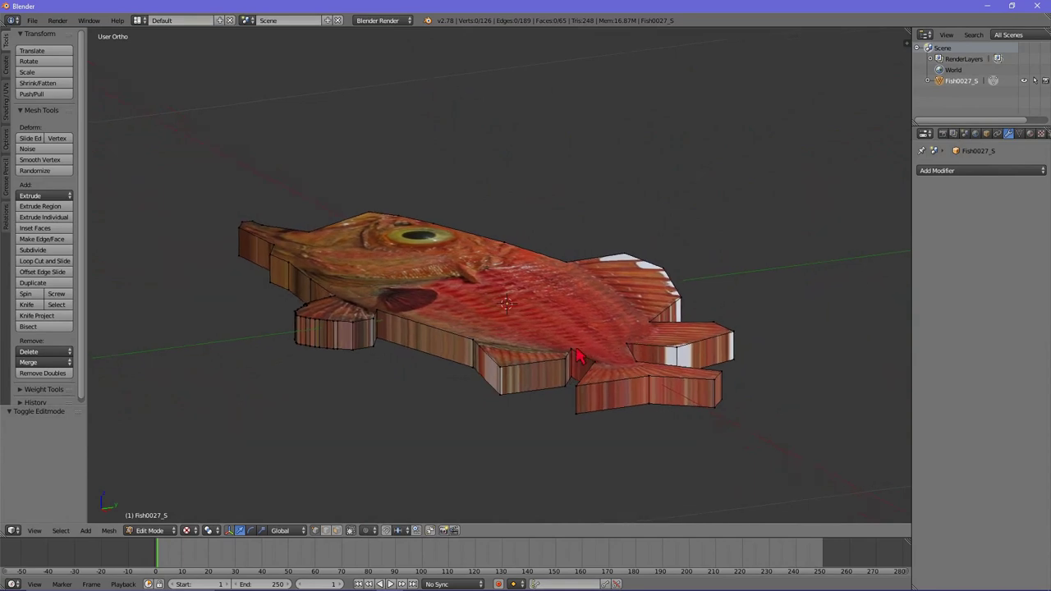
{"action": "left_click", "coordinate": [139, 23]}
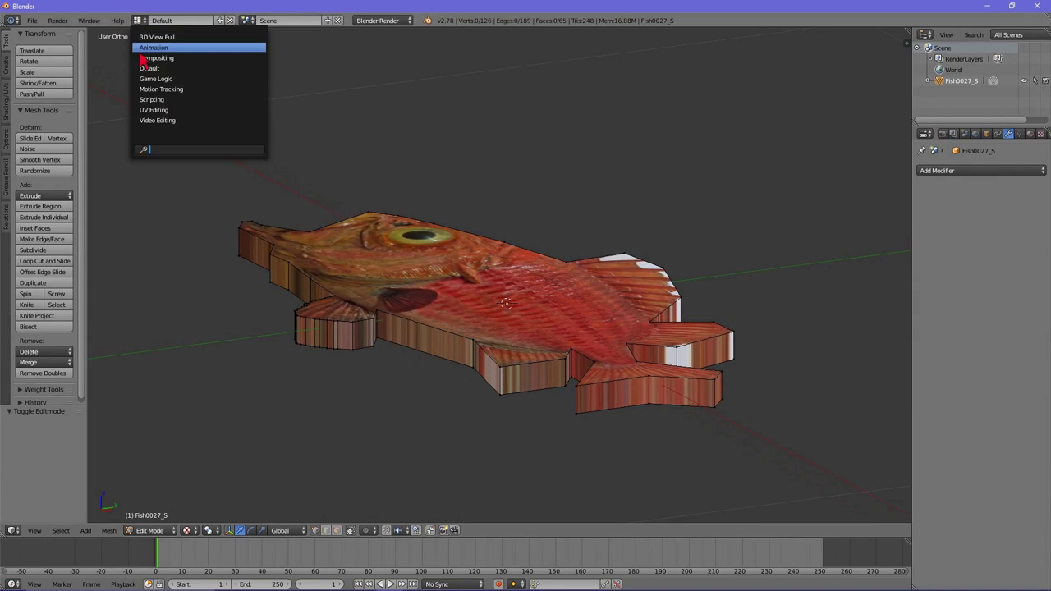
- Switch to the UV Editing layout and angle the view over the whole fish mesh
{"action": "left_click", "coordinate": [159, 111]}
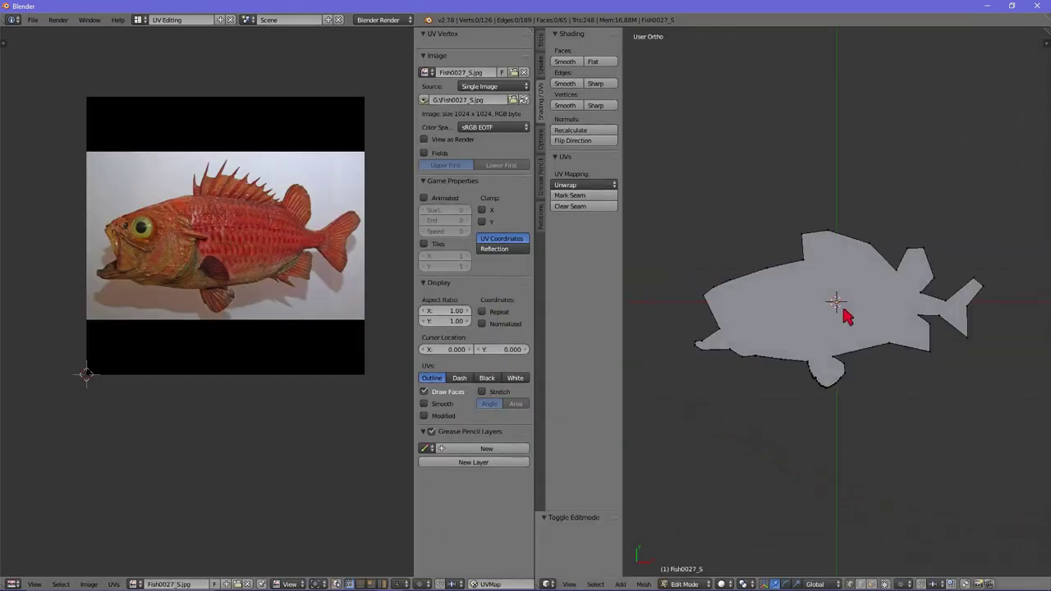
{"action": "middle_click_drag", "start_coordinate": [849, 314], "coordinate": [820, 239]}
{"action": "scroll", "coordinate": [891, 357], "scroll_direction": "up", "scroll_amount": 4}
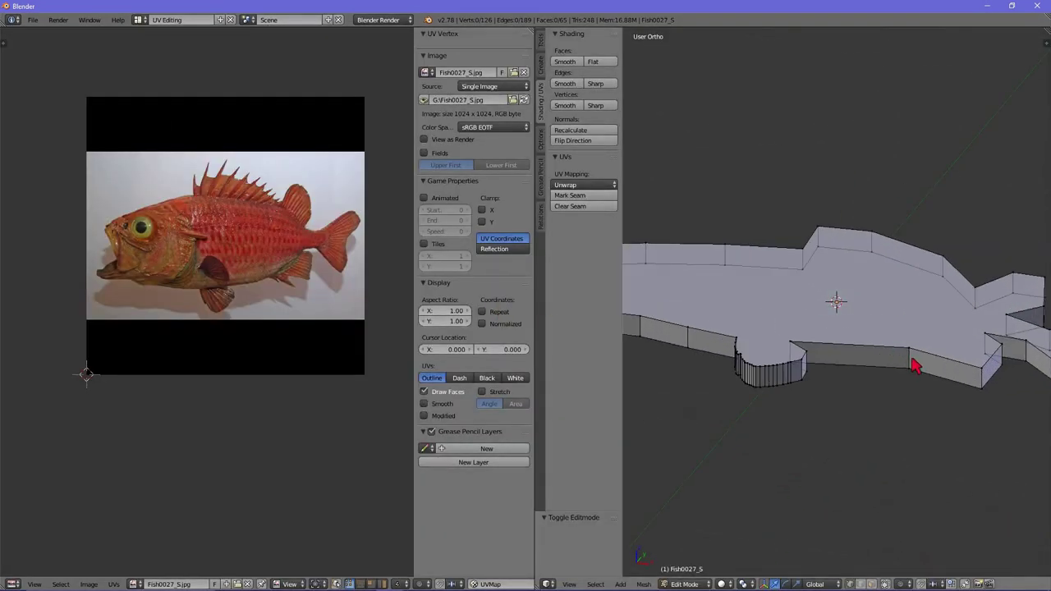
{"action": "middle_click_drag", "start_coordinate": [914, 365], "coordinate": [849, 358]}
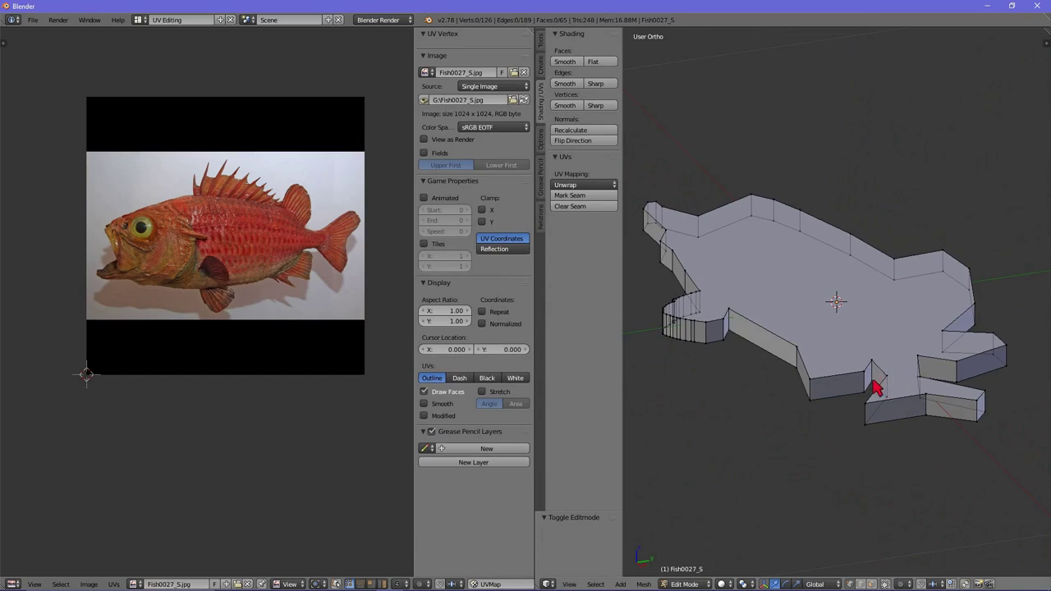
- Select the two vertices at the notch near the lower fin and mark that edge as a seam
{"action": "right_click", "coordinate": [872, 381]}
{"action": "right_click", "coordinate": [873, 394], "text": "shift"}
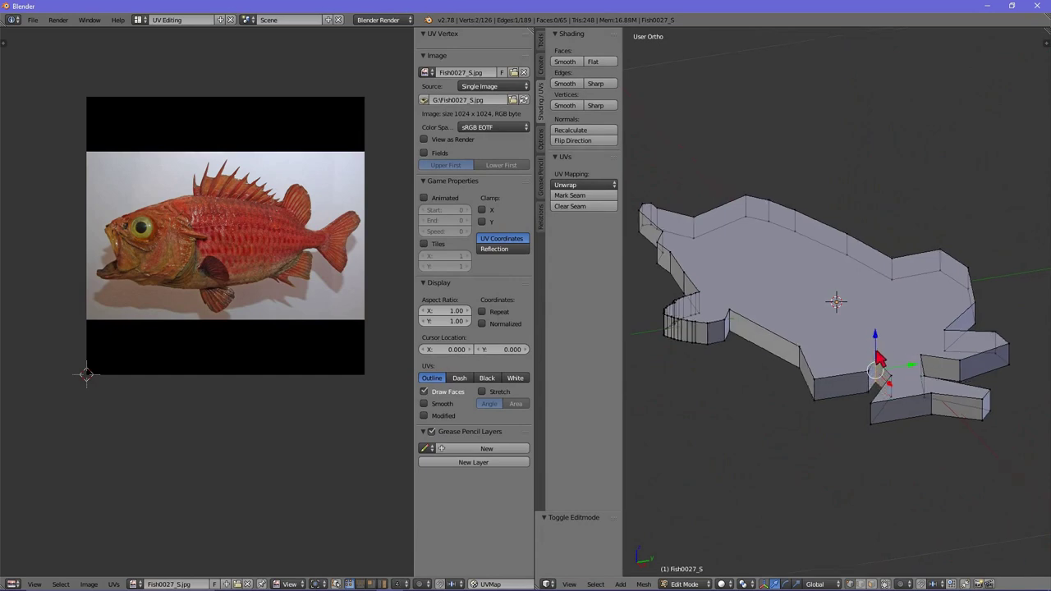
{"action": "middle_click_drag", "start_coordinate": [873, 362], "coordinate": [863, 353]}
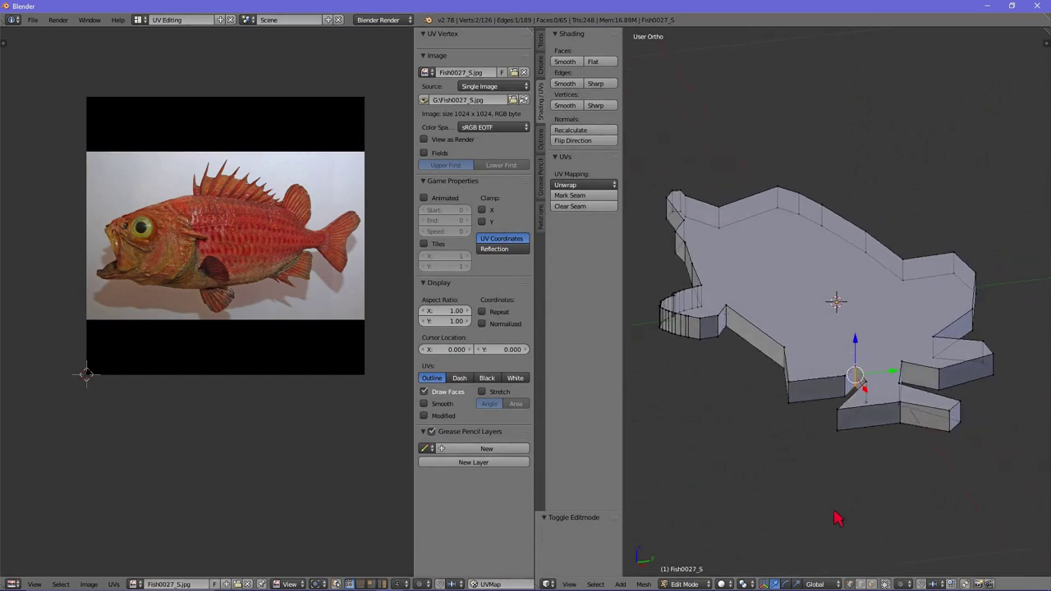
{"action": "left_click_drag", "start_coordinate": [859, 382], "coordinate": [857, 377]}
{"action": "scroll", "coordinate": [860, 379], "scroll_direction": "up", "scroll_amount": 2}
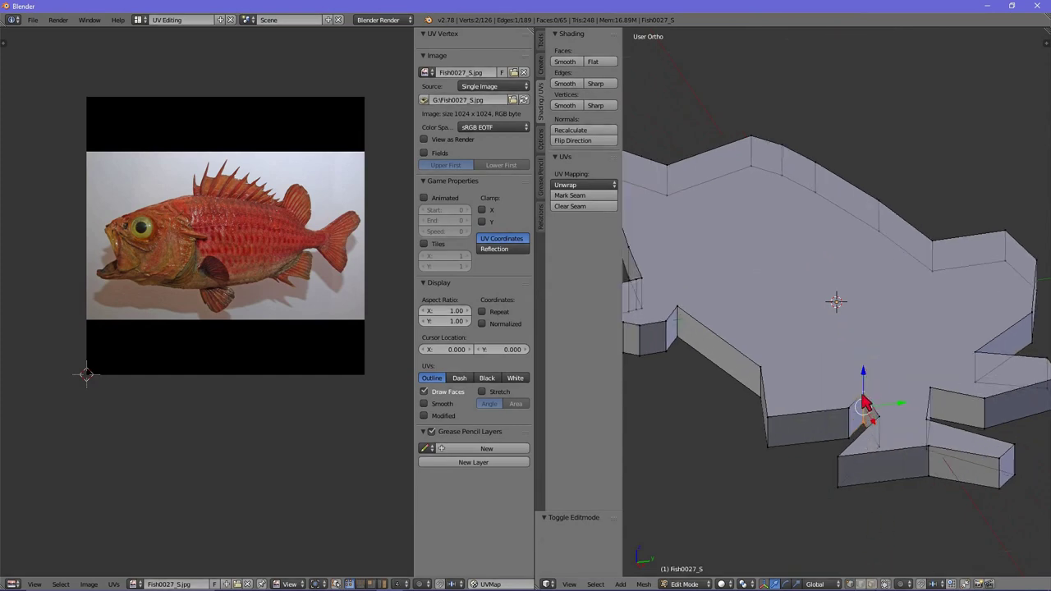
{"action": "left_click", "coordinate": [577, 196]}
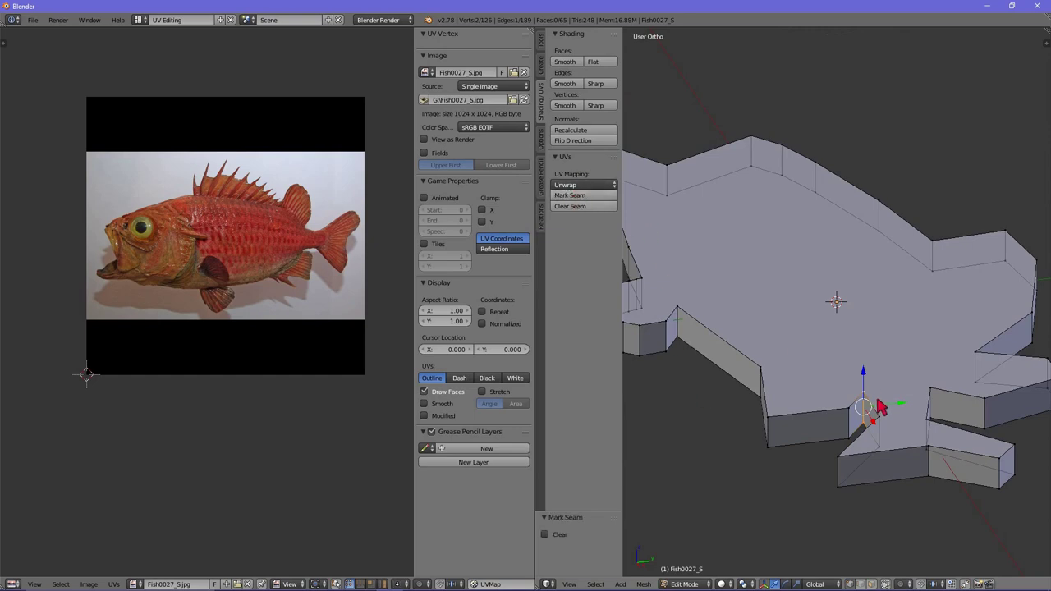
- Deselect everything, then select the entire fish mesh from a top-down view
{"action": "key", "text": "a"}
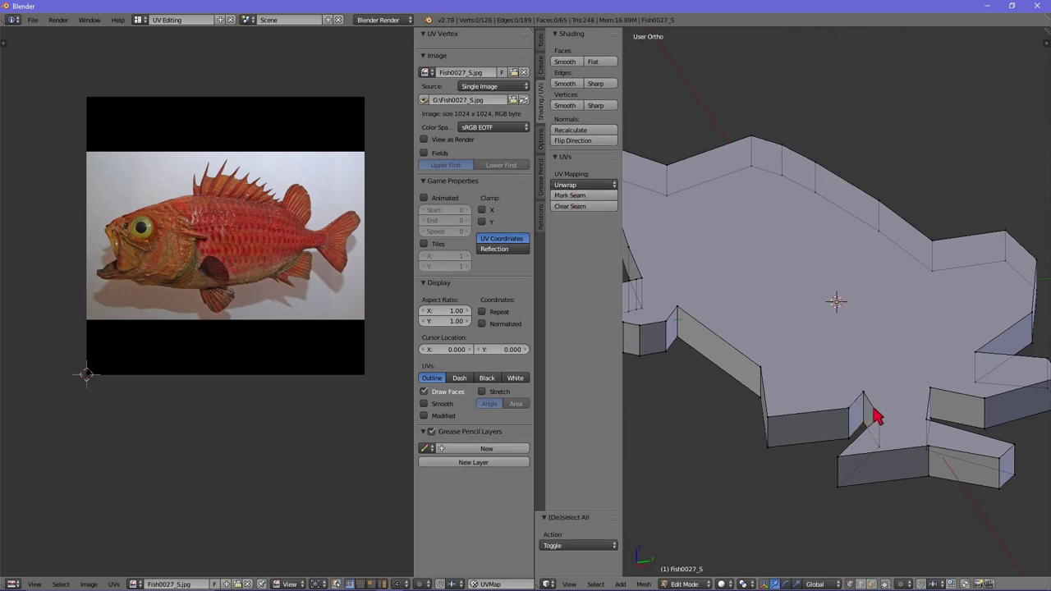
{"action": "scroll", "coordinate": [873, 404], "scroll_direction": "up", "scroll_amount": 1}
{"action": "mouse_move", "coordinate": [876, 411]}
{"action": "middle_mouse_down"}
{"action": "mouse_move", "coordinate": [872, 399]}
{"action": "mouse_move", "coordinate": [863, 403]}
{"action": "mouse_move", "coordinate": [878, 402]}
{"action": "middle_mouse_up"}
{"action": "scroll", "coordinate": [728, 380], "scroll_direction": "down", "scroll_amount": 3}
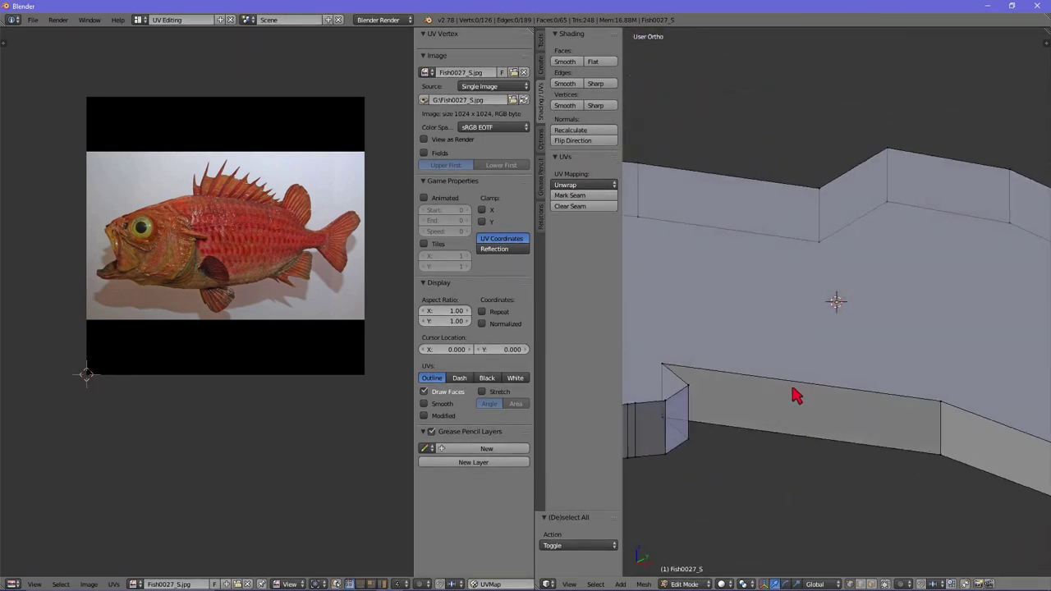
{"action": "scroll", "coordinate": [837, 337], "scroll_direction": "down", "scroll_amount": 3}
{"action": "middle_click_drag", "start_coordinate": [837, 337], "coordinate": [832, 356]}
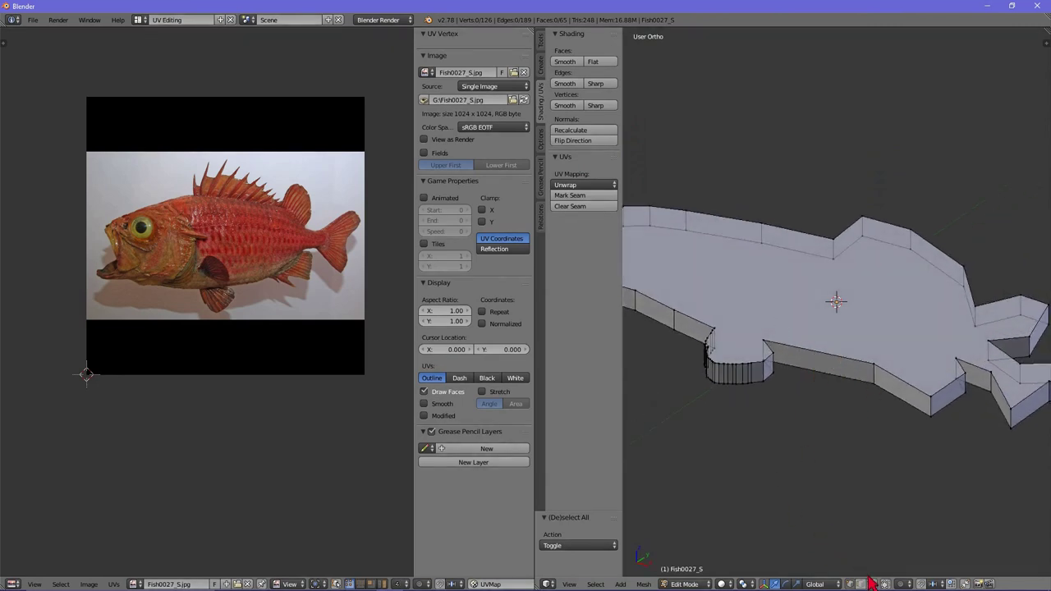
{"action": "key", "text": "a"}
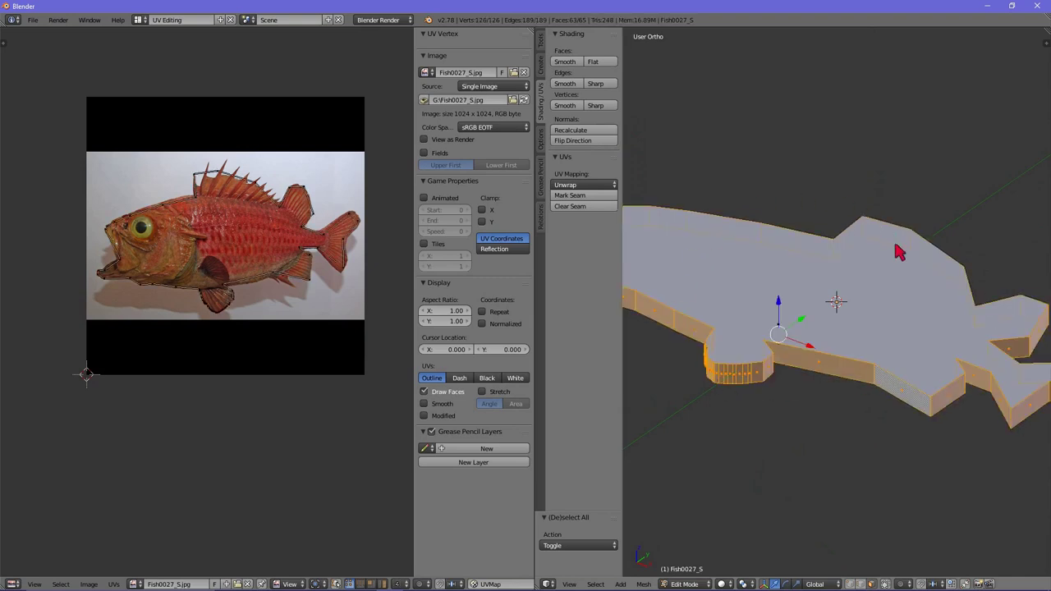
- Project the fish UVs from view, then re-map them with Unwrap using the seam
{"action": "left_click", "coordinate": [589, 187]}
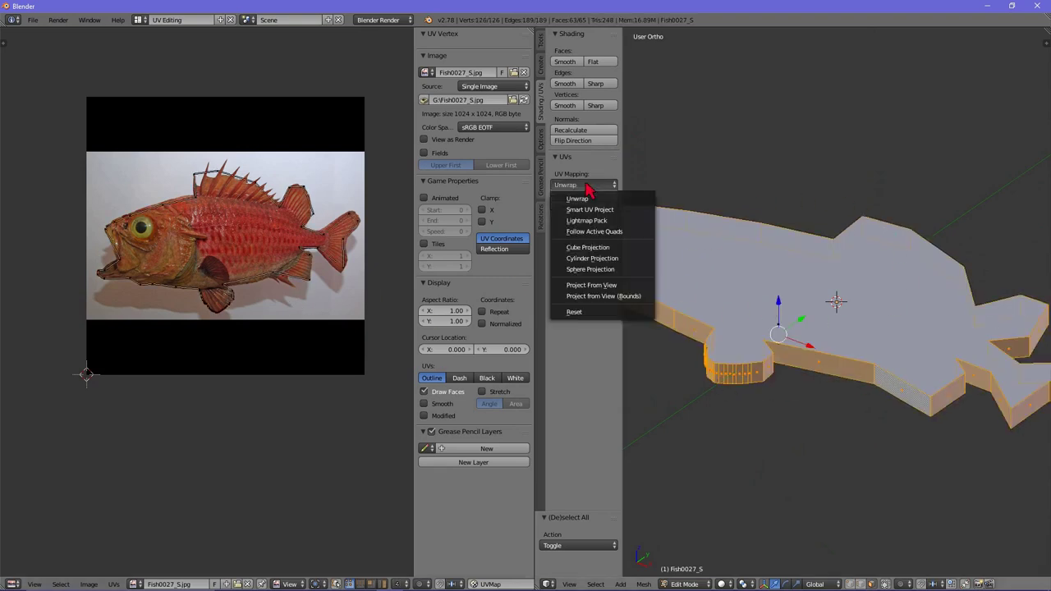
{"action": "left_click", "coordinate": [605, 289]}
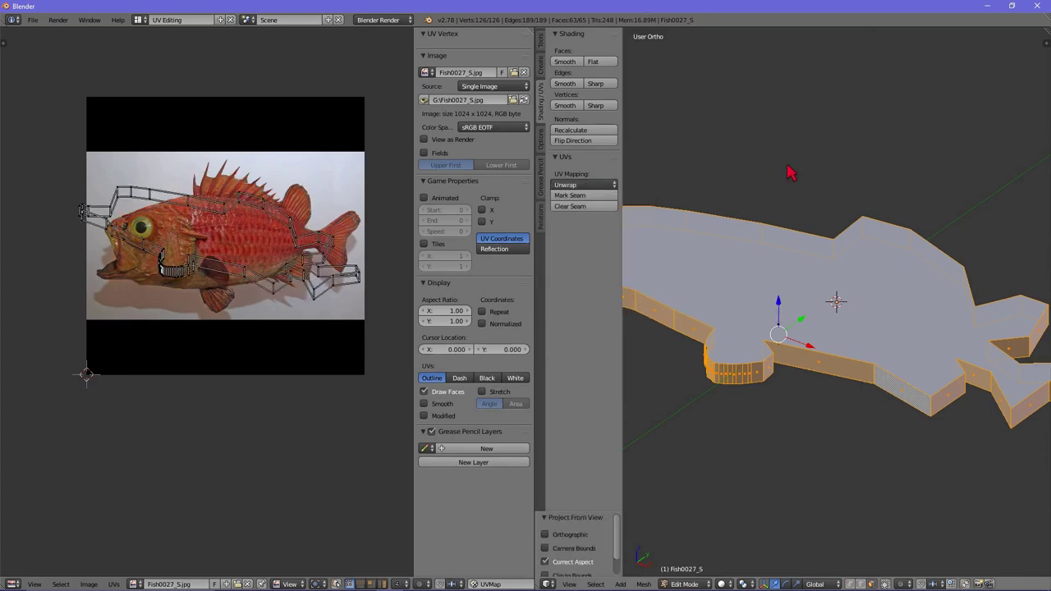
{"action": "left_click", "coordinate": [579, 186]}
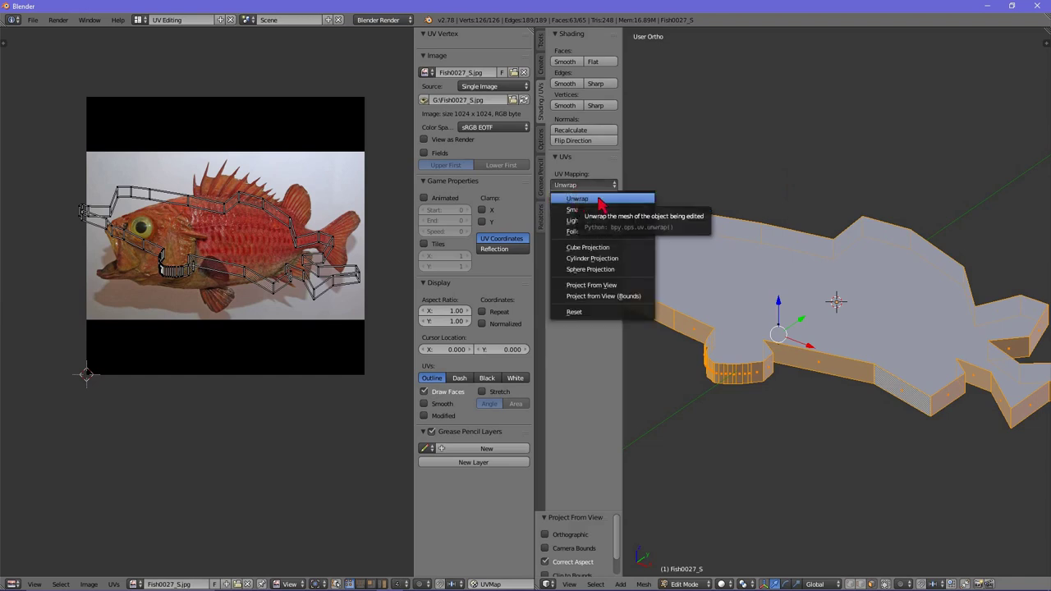
{"action": "left_click", "coordinate": [599, 202]}
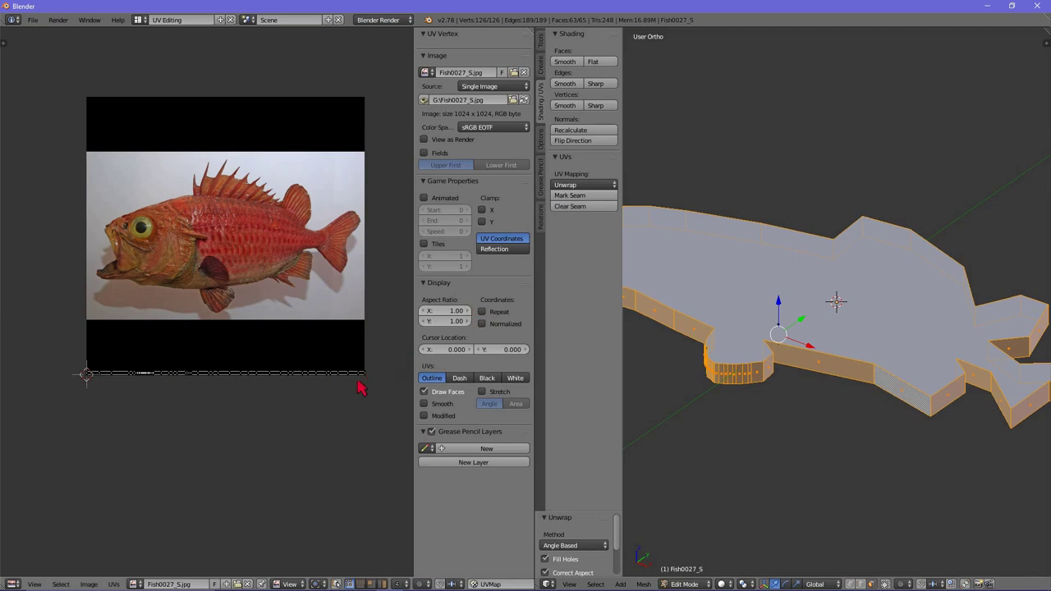
{"action": "scroll", "coordinate": [361, 378], "scroll_direction": "up", "scroll_amount": 4}
{"action": "scroll", "coordinate": [361, 414], "scroll_direction": "down", "scroll_amount": 3}
{"action": "scroll", "coordinate": [361, 416], "scroll_direction": "down", "scroll_amount": 1}
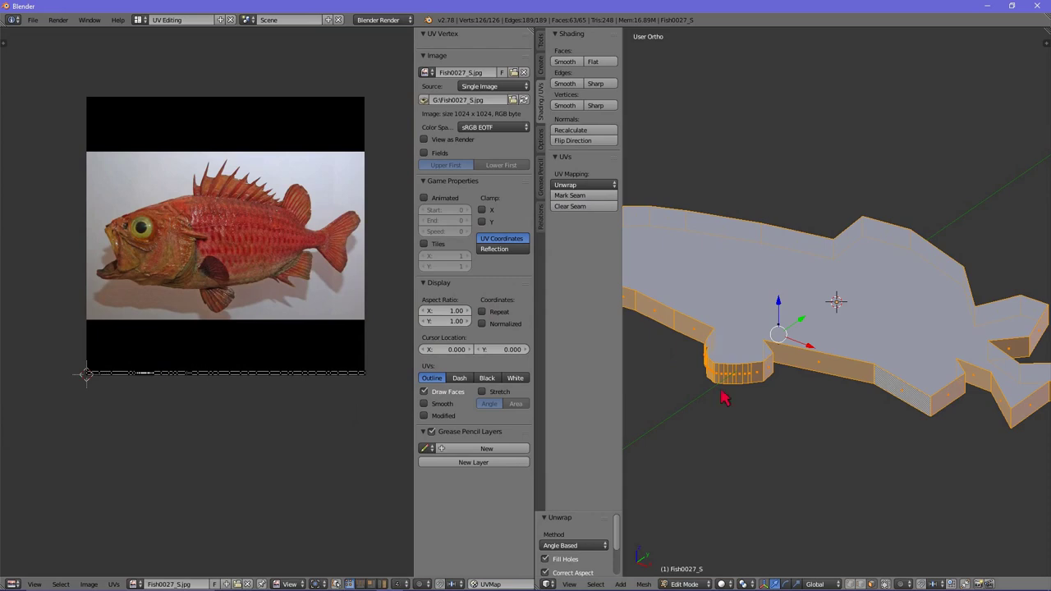
- Return to the Default layout in Object Mode with a side view of the fish, then open the File menu
{"action": "left_click", "coordinate": [138, 19]}
{"action": "left_click", "coordinate": [153, 69]}
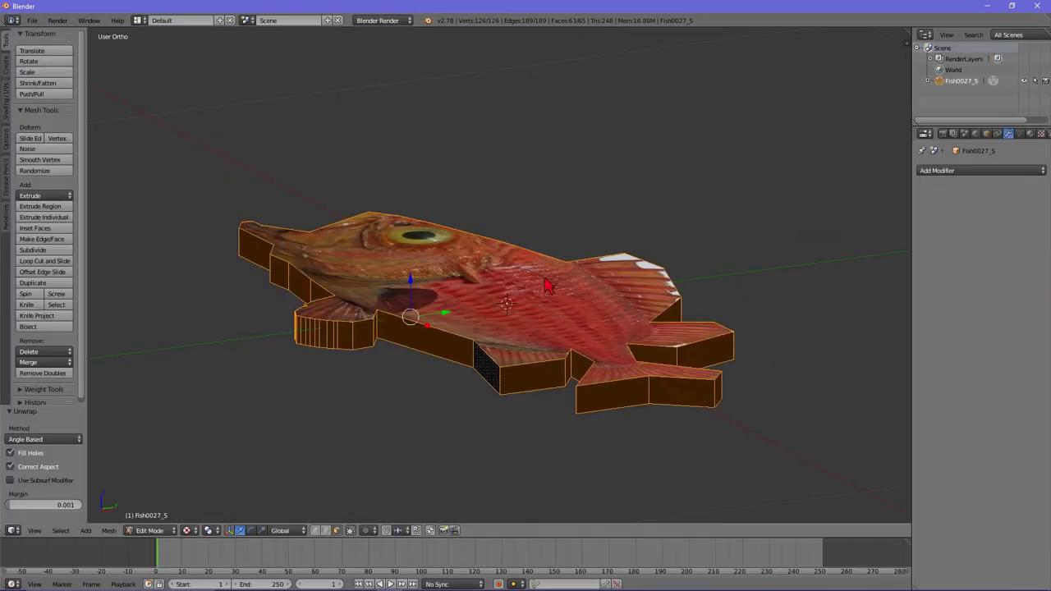
{"action": "mouse_move", "coordinate": [462, 309]}
{"action": "middle_mouse_down"}
{"action": "mouse_move", "coordinate": [573, 322]}
{"action": "mouse_move", "coordinate": [564, 340]}
{"action": "mouse_move", "coordinate": [538, 211]}
{"action": "mouse_move", "coordinate": [683, 230]}
{"action": "mouse_move", "coordinate": [610, 330]}
{"action": "mouse_move", "coordinate": [520, 394]}
{"action": "mouse_move", "coordinate": [561, 264]}
{"action": "mouse_move", "coordinate": [637, 291]}
{"action": "mouse_move", "coordinate": [501, 350]}
{"action": "mouse_move", "coordinate": [586, 191]}
{"action": "mouse_move", "coordinate": [563, 273]}
{"action": "mouse_move", "coordinate": [591, 261]}
{"action": "middle_mouse_up"}
{"action": "key", "text": "Tab"}
{"action": "scroll", "coordinate": [565, 340], "scroll_direction": "down", "scroll_amount": 3}
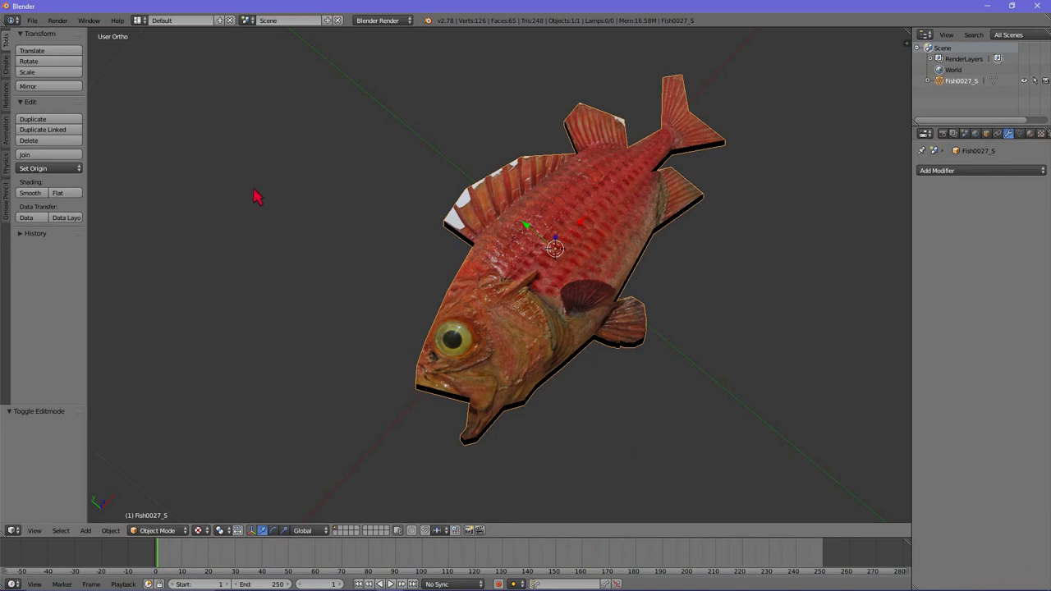
{"action": "left_click", "coordinate": [33, 21]}
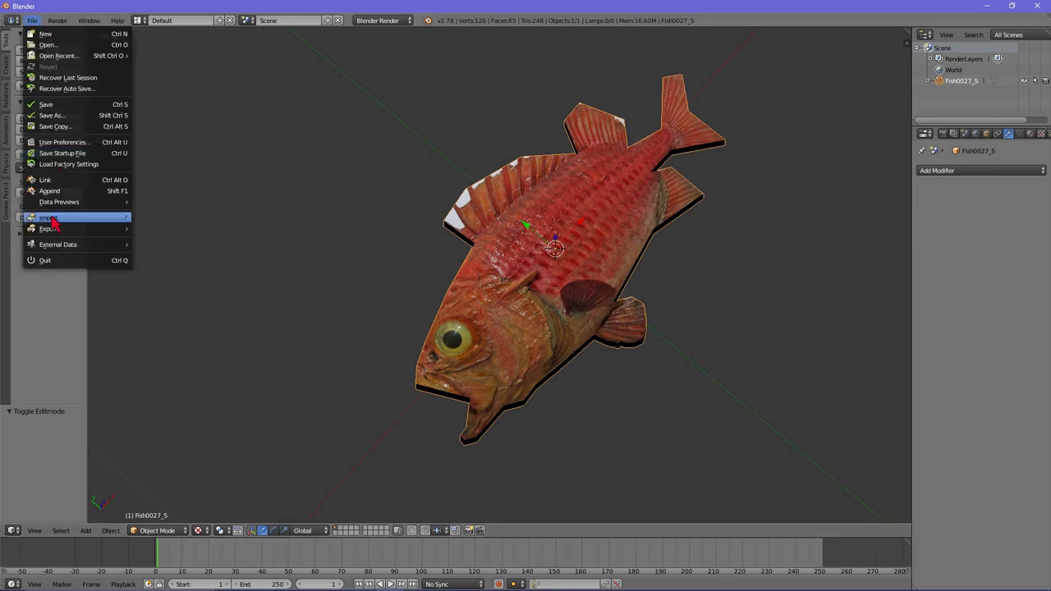
{"action": "mouse_move", "coordinate": [49, 229]}
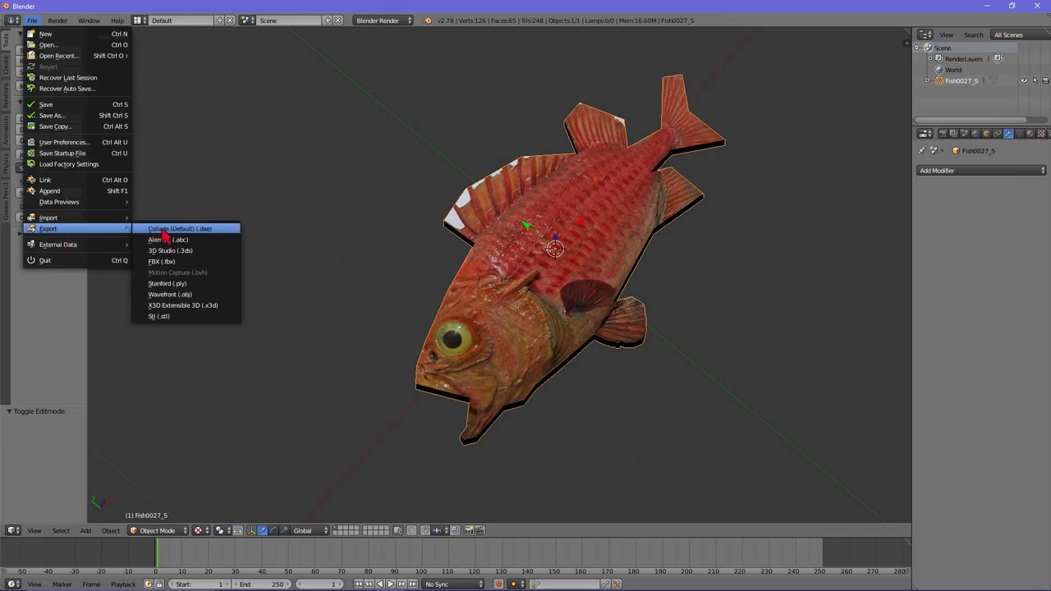
- Review the Collada (.dae) export options with the SL+Open Sim Static preset, then cancel without exporting
{"action": "left_click", "coordinate": [155, 231]}
{"action": "left_click", "coordinate": [59, 420]}
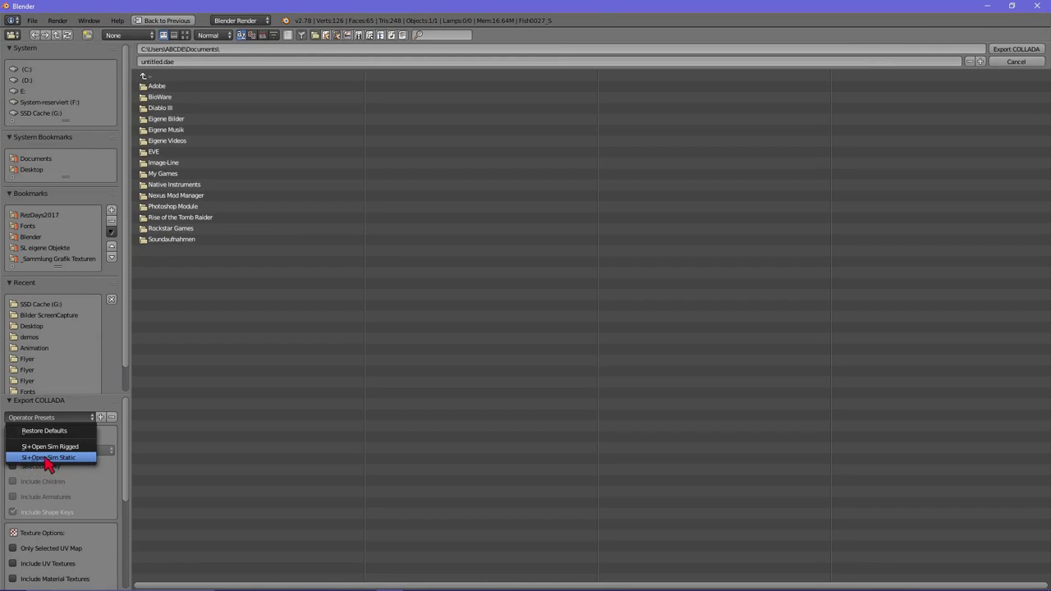
{"action": "left_click", "coordinate": [26, 458]}
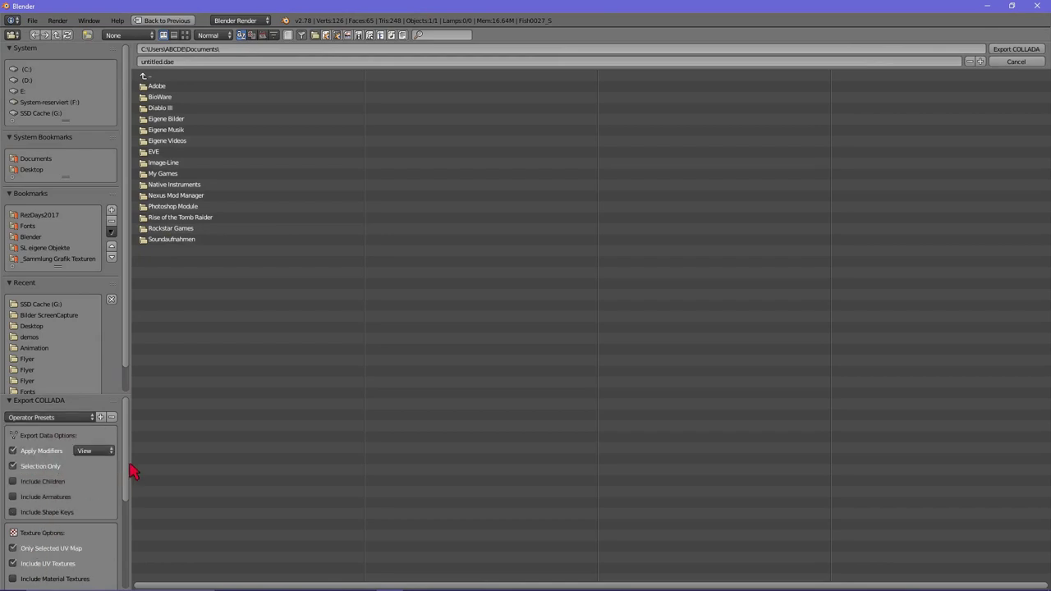
{"action": "scroll", "coordinate": [132, 472], "scroll_direction": "down", "scroll_amount": 1}
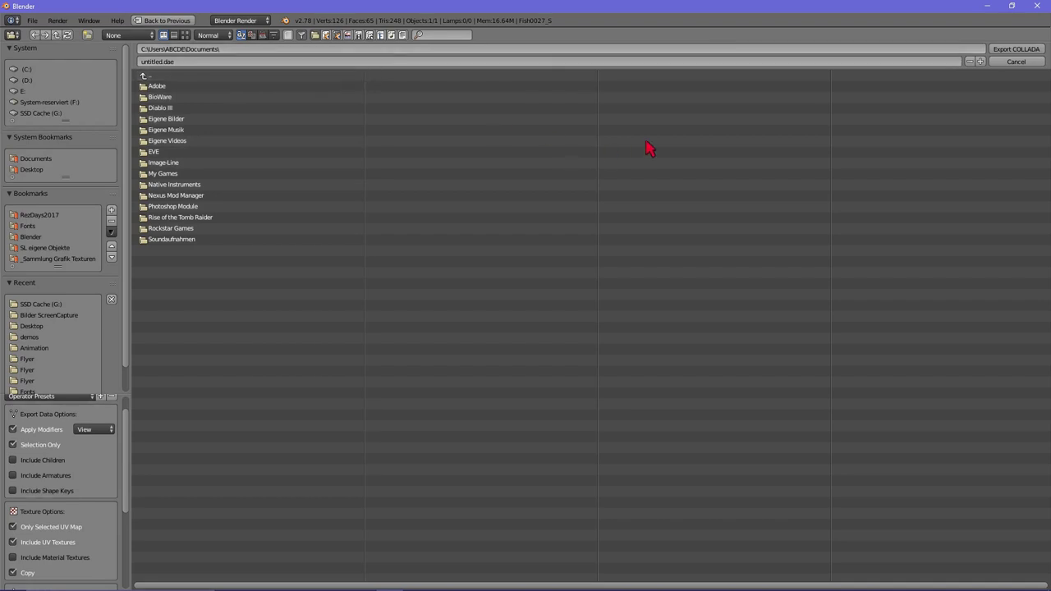
{"action": "left_click", "coordinate": [1013, 62]}
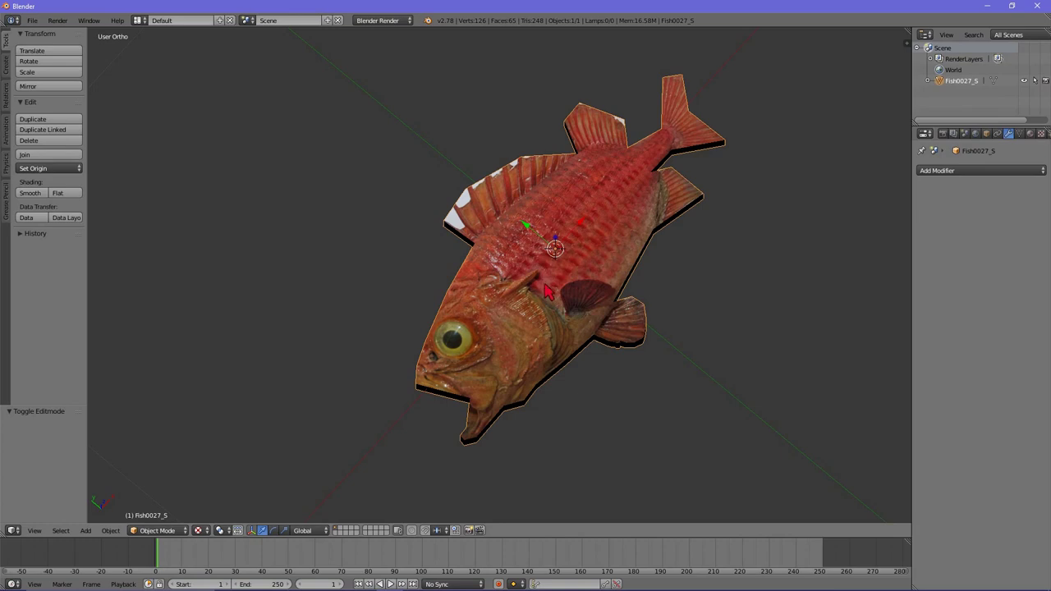
{"action": "mouse_move", "coordinate": [553, 298]}
{"action": "middle_mouse_down"}
{"action": "mouse_move", "coordinate": [534, 375]}
{"action": "mouse_move", "coordinate": [570, 296]}
{"action": "mouse_move", "coordinate": [521, 347]}
{"action": "mouse_move", "coordinate": [542, 256]}
{"action": "mouse_move", "coordinate": [559, 284]}
{"action": "middle_mouse_up"}
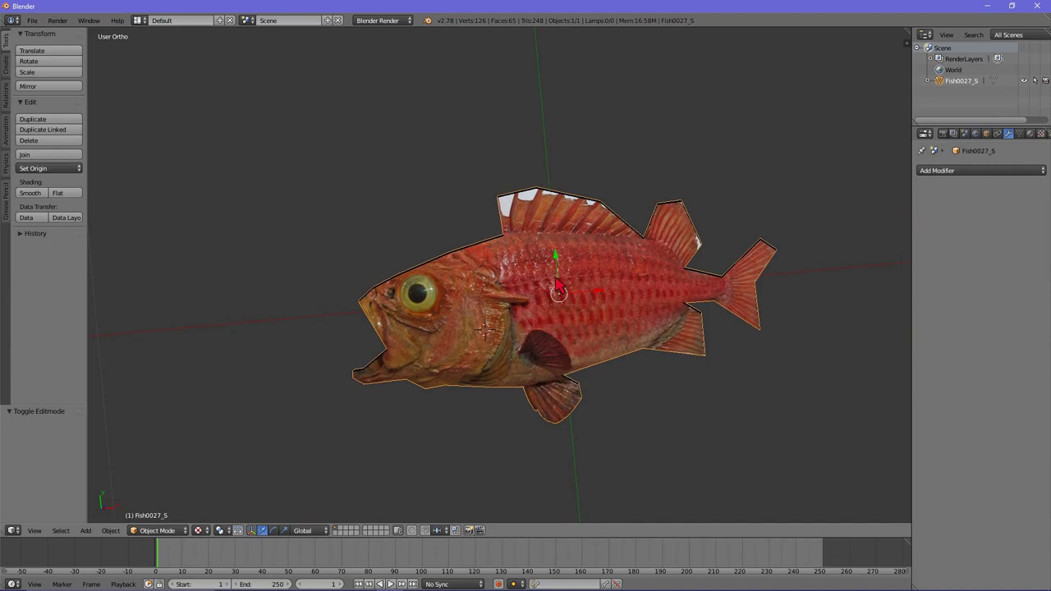
{"action": "mouse_move", "coordinate": [504, 326]}
{"action": "middle_mouse_down"}
{"action": "mouse_move", "coordinate": [456, 317]}
{"action": "mouse_move", "coordinate": [501, 306]}
{"action": "mouse_move", "coordinate": [481, 343]}
{"action": "middle_mouse_up"}
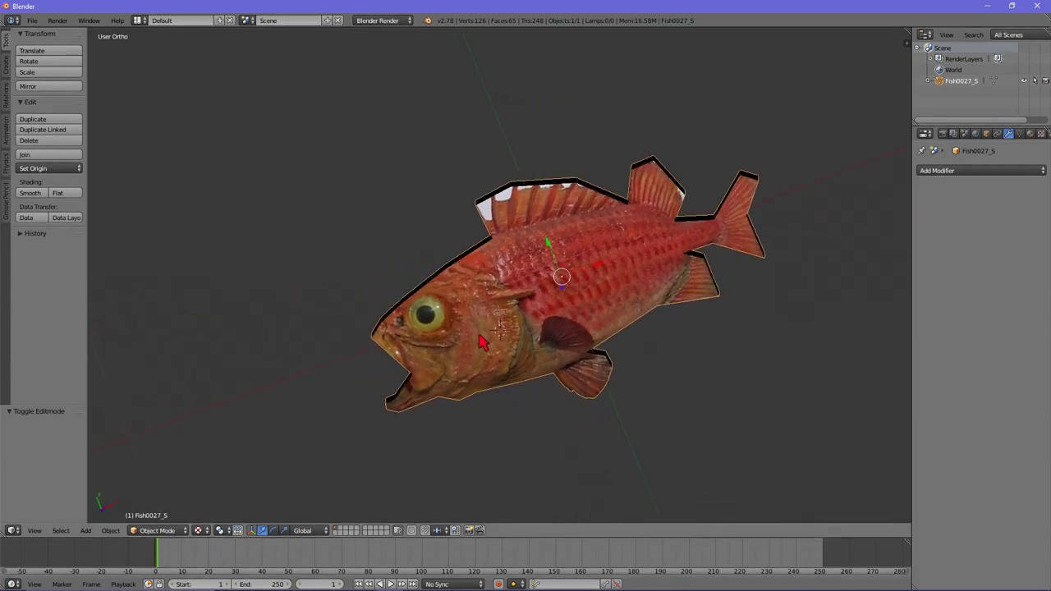